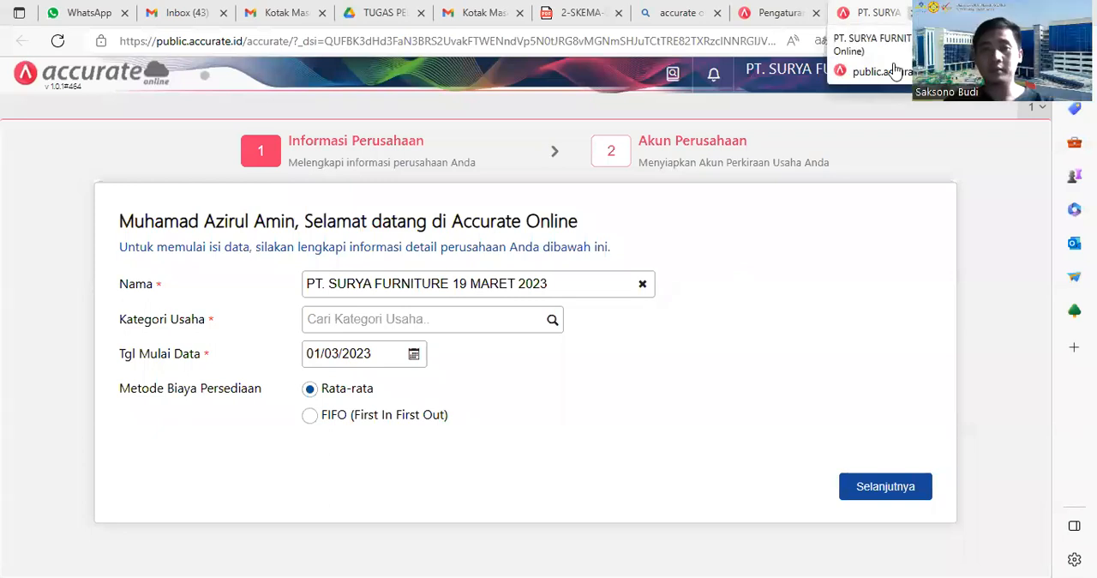
pyautogui.hotkey('ctrl', 'w')
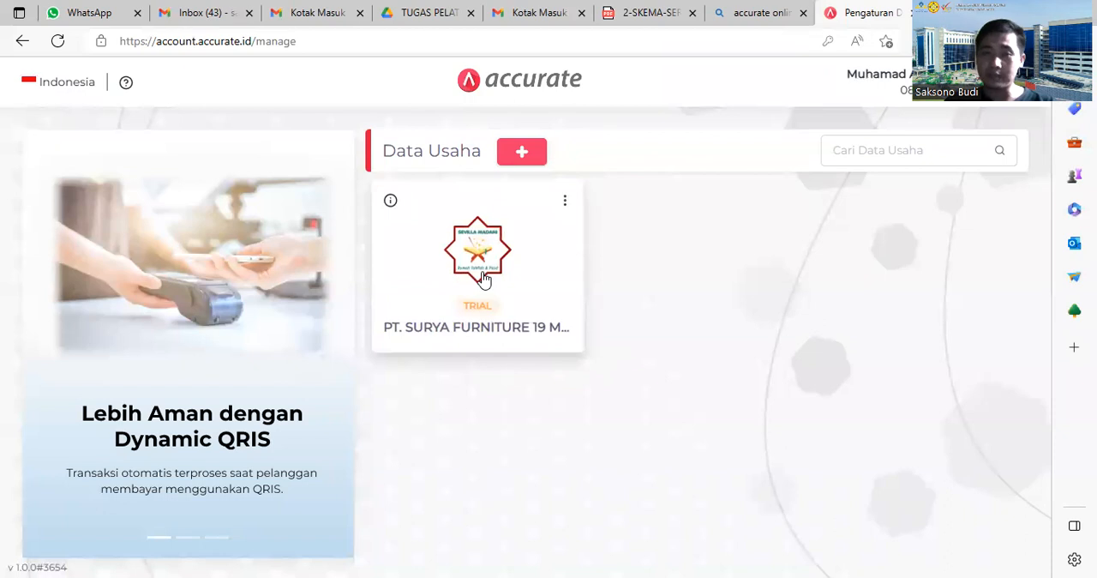
pyautogui.click(522, 152)
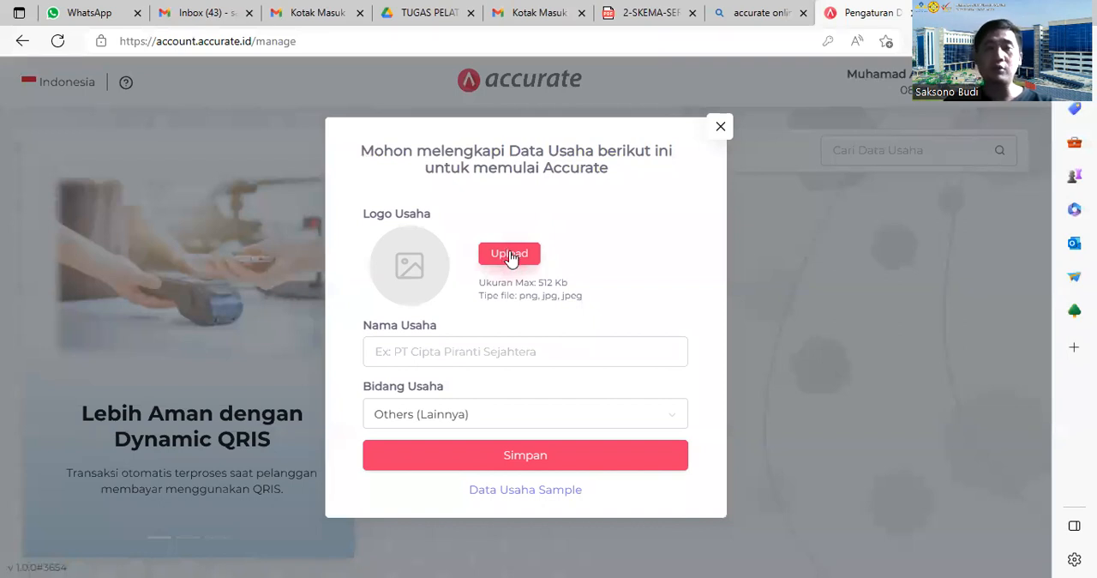
pyautogui.click(497, 355)
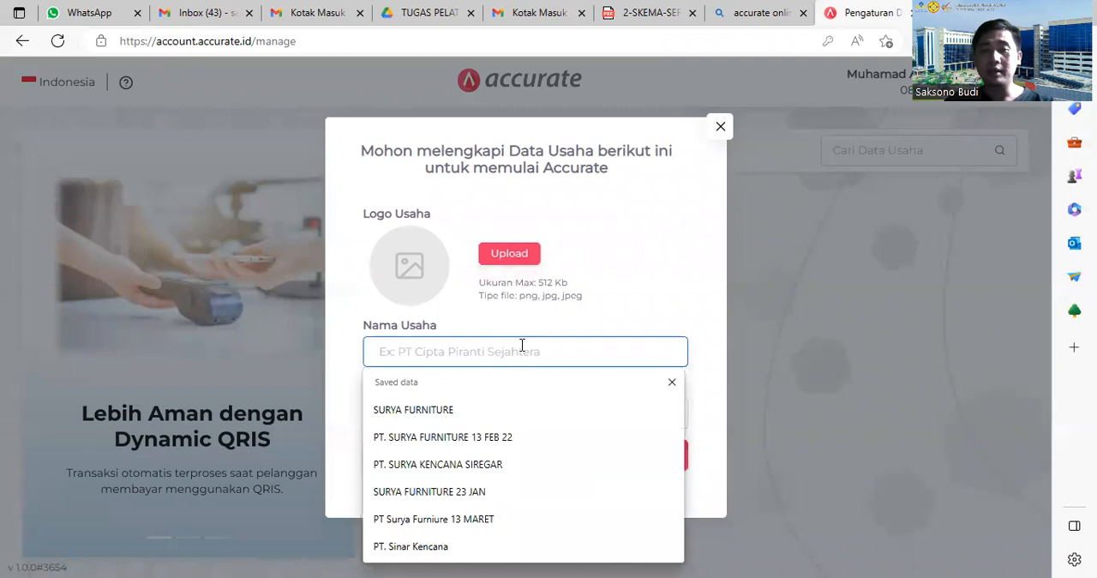
pyautogui.click(463, 409)
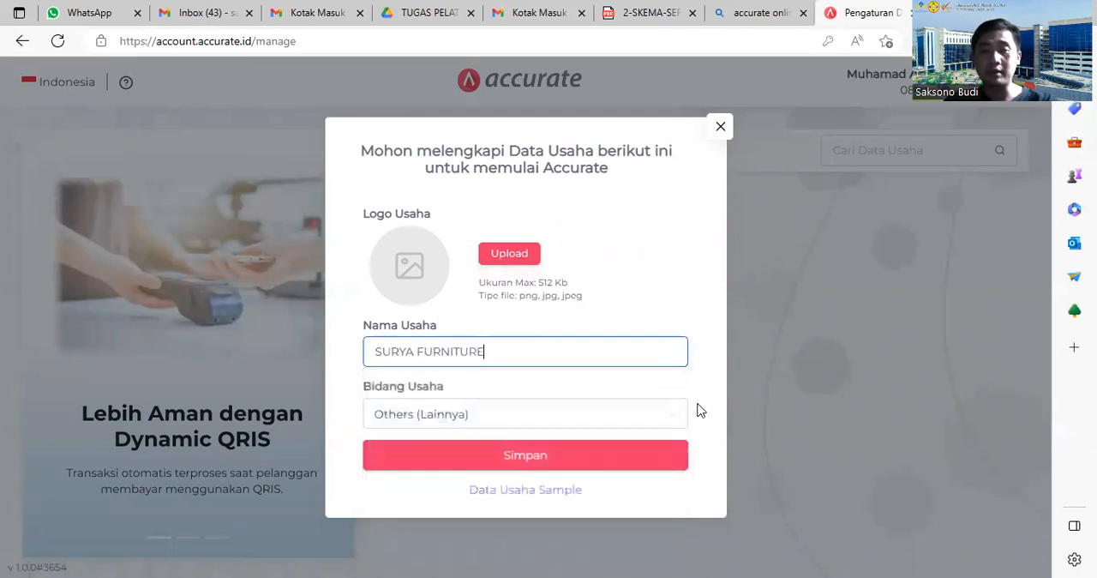
pyautogui.click(528, 346)
pyautogui.click(844, 309)
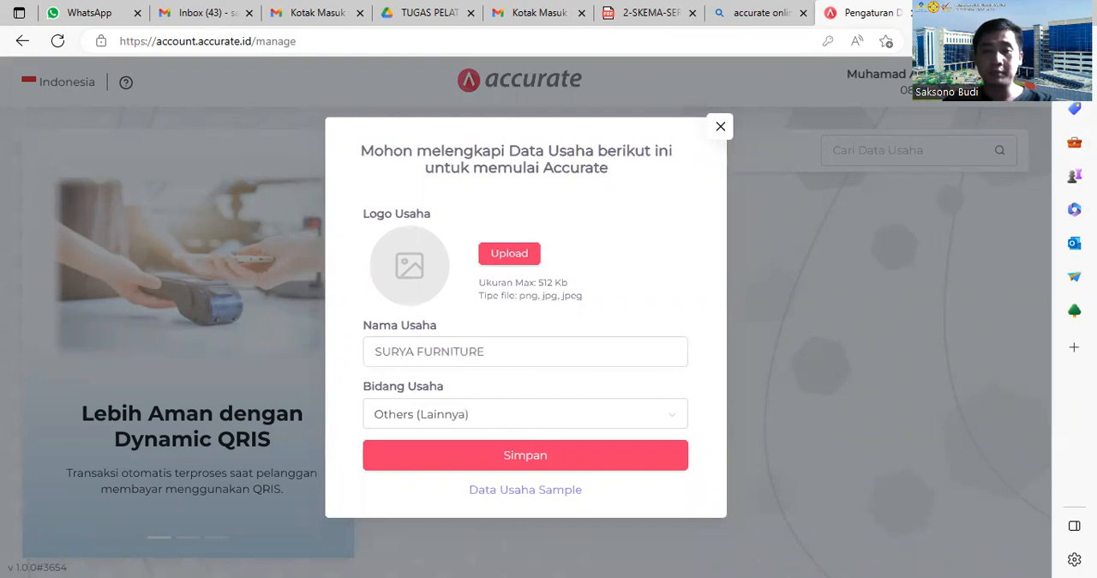
pyautogui.click(529, 456)
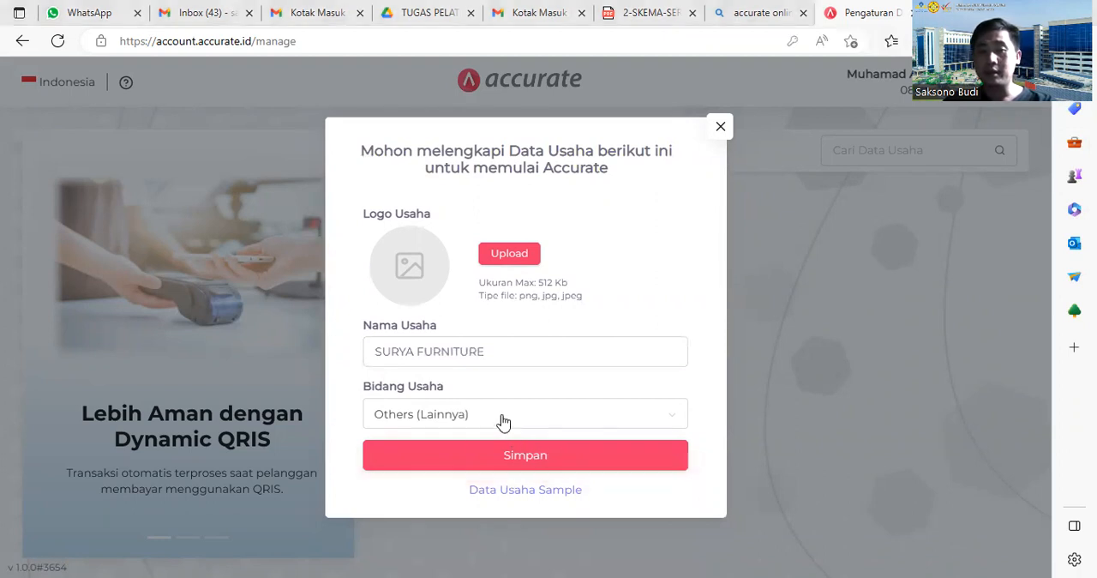
pyautogui.click(717, 128)
# Step: Open the PT. SURYA FURNITURE 19 MARET 2023 business database and set its business category to DISTRIBUTOR
pyautogui.click(514, 269)
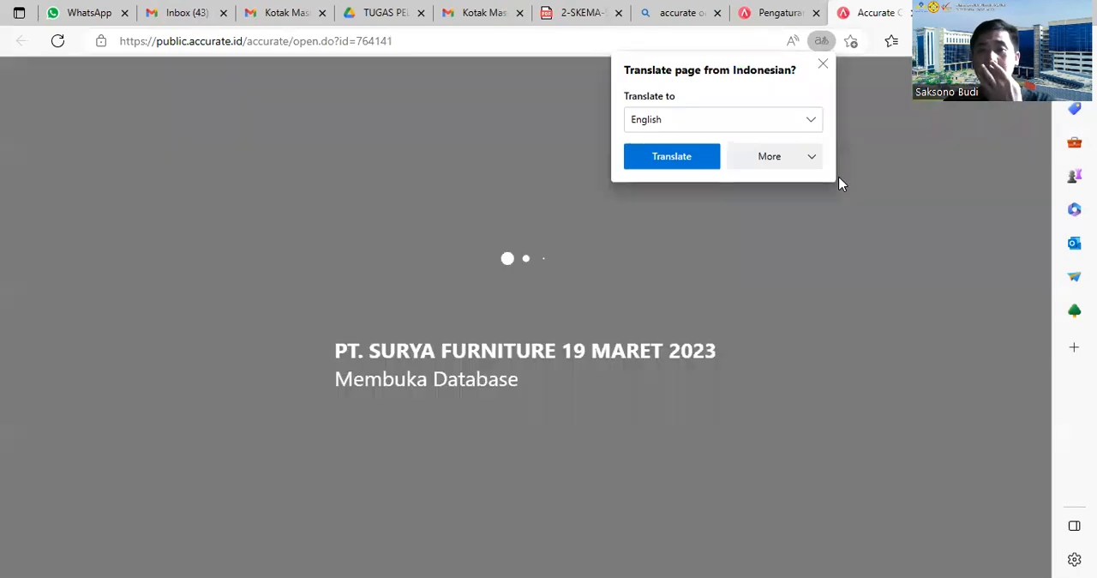
pyautogui.click(823, 68)
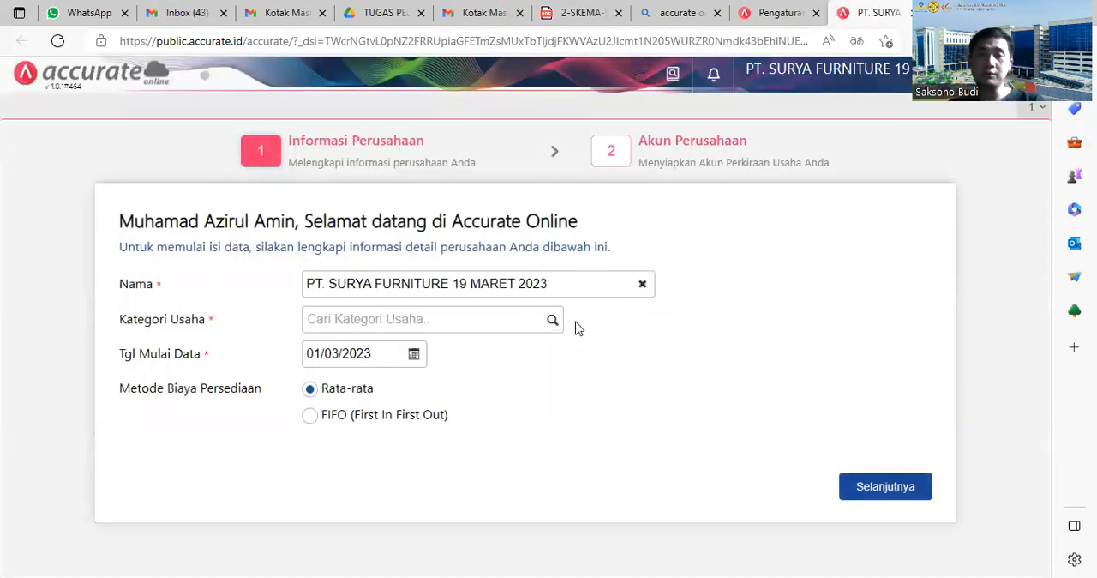
pyautogui.click(550, 322)
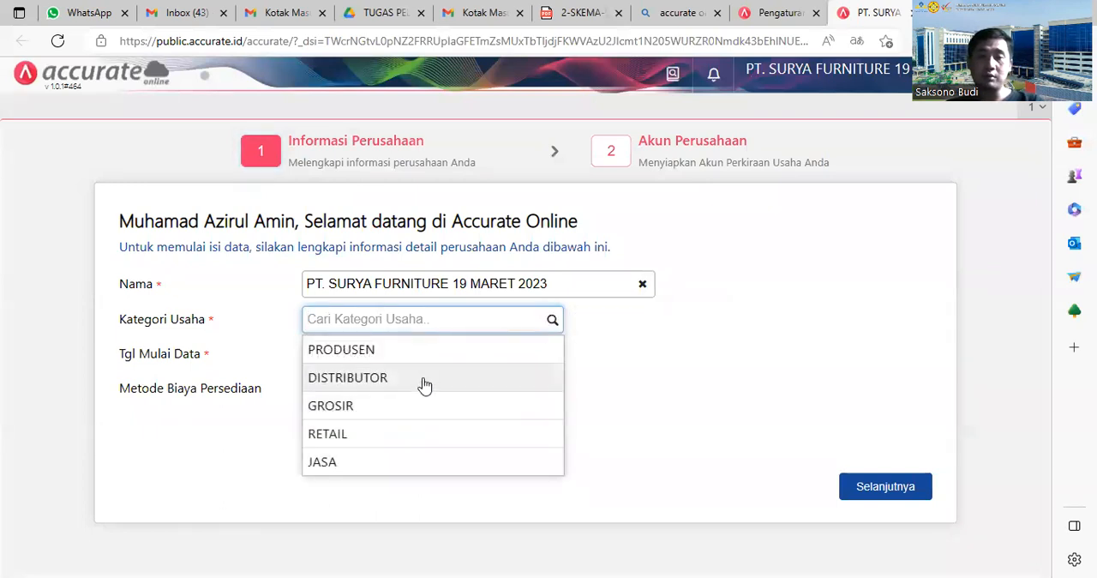
pyautogui.click(470, 381)
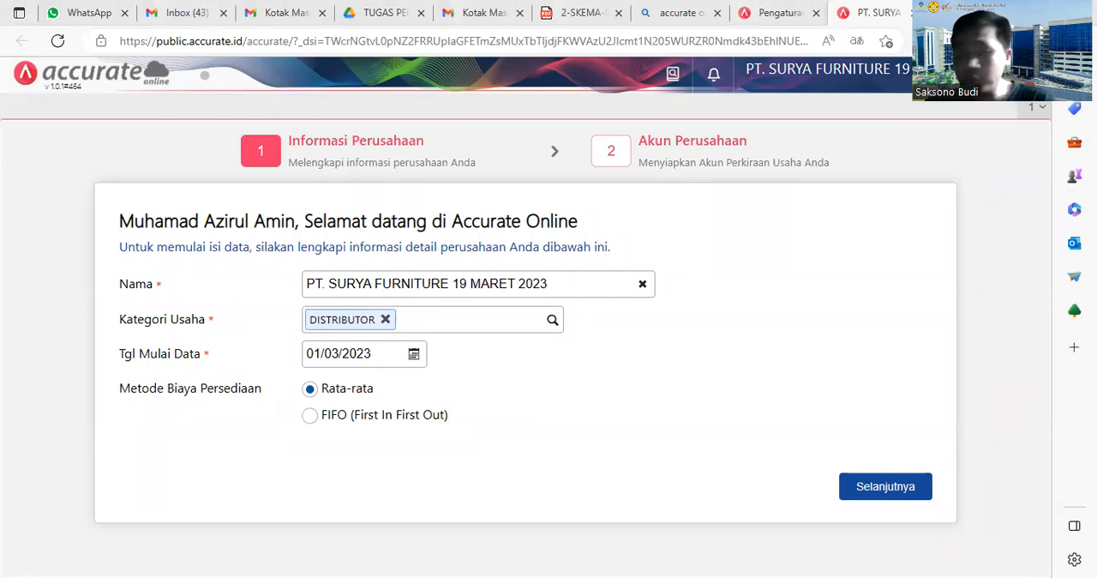
# Step: Set the data start date to 30/06/2022 and the inventory costing method to FIFO (First In First Out)
pyautogui.click(414, 355)
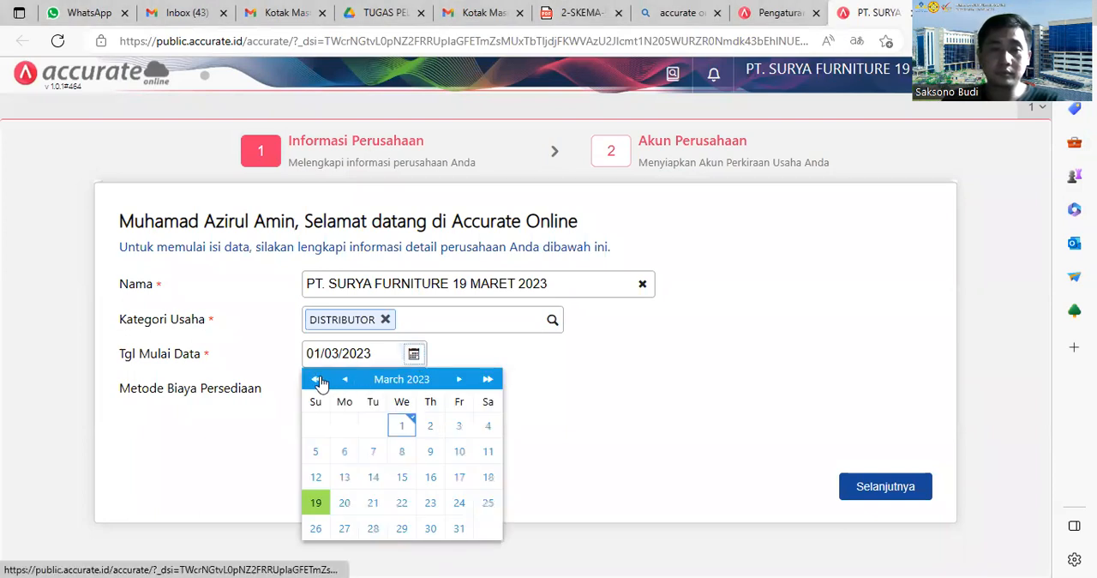
pyautogui.click(317, 380)
pyautogui.tripleClick(317, 381)
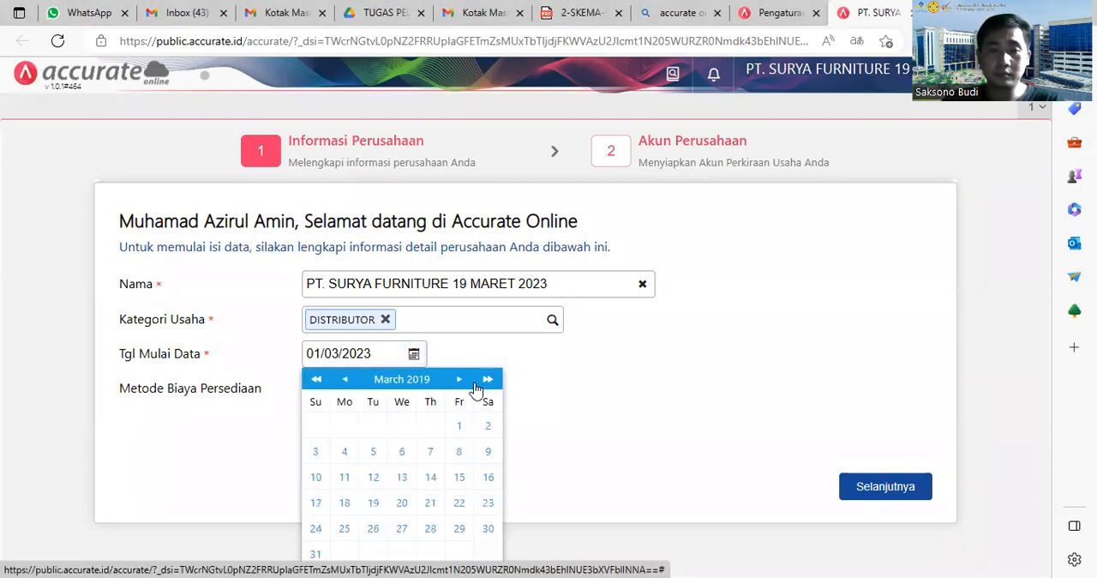
pyautogui.doubleClick(486, 382)
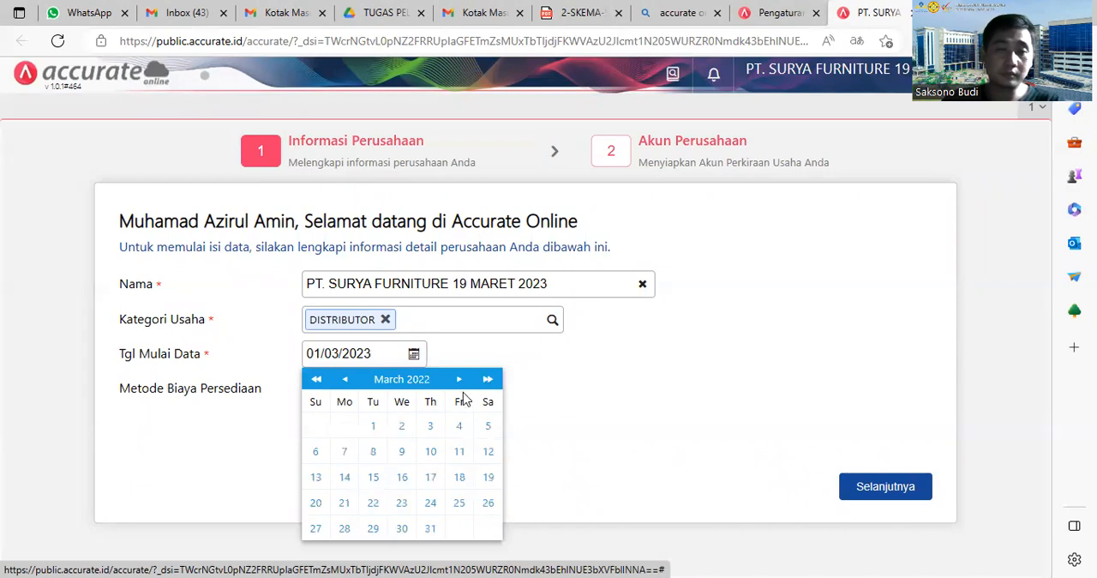
pyautogui.click(457, 380)
pyautogui.click(457, 379)
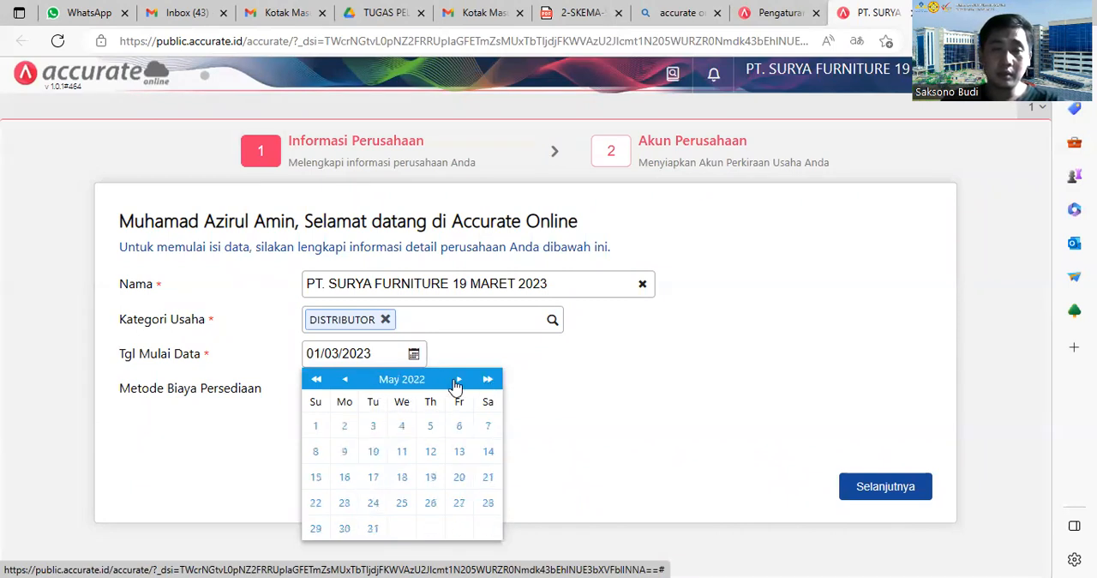
pyautogui.click(457, 379)
pyautogui.click(457, 380)
pyautogui.click(343, 379)
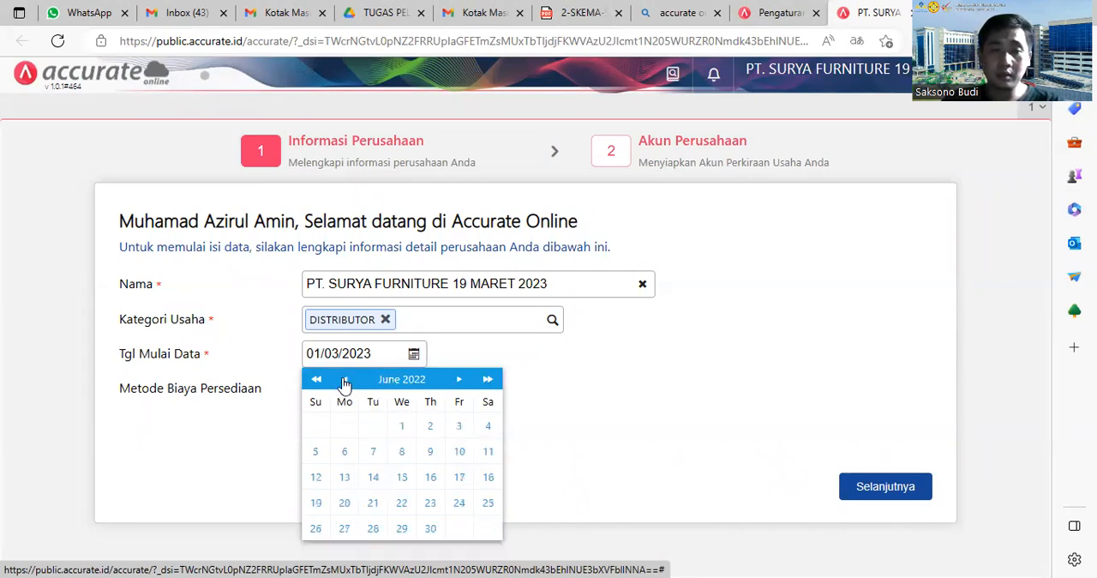
pyautogui.click(430, 529)
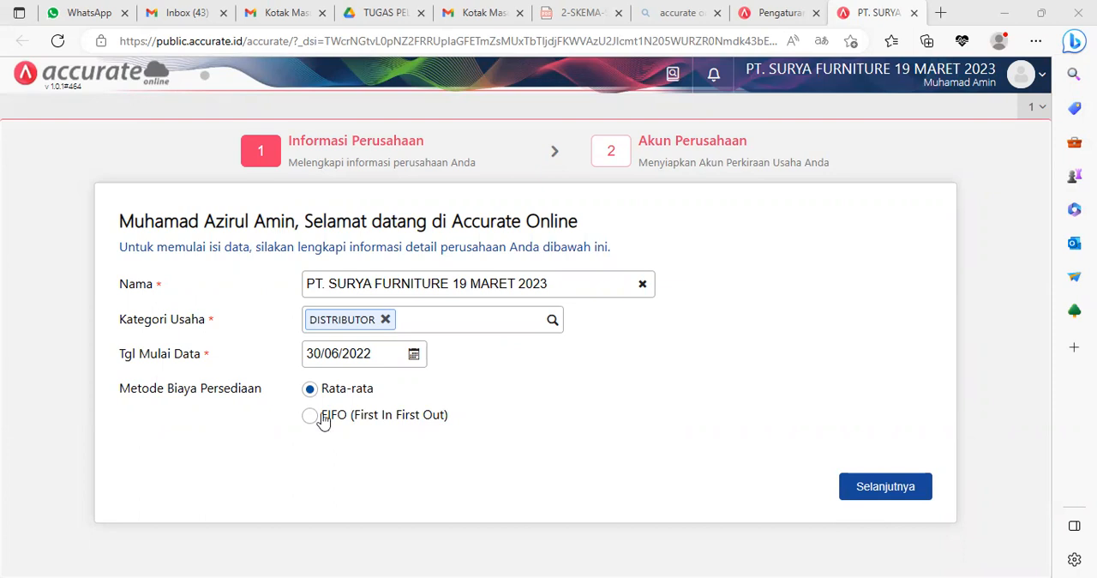
pyautogui.click(443, 418)
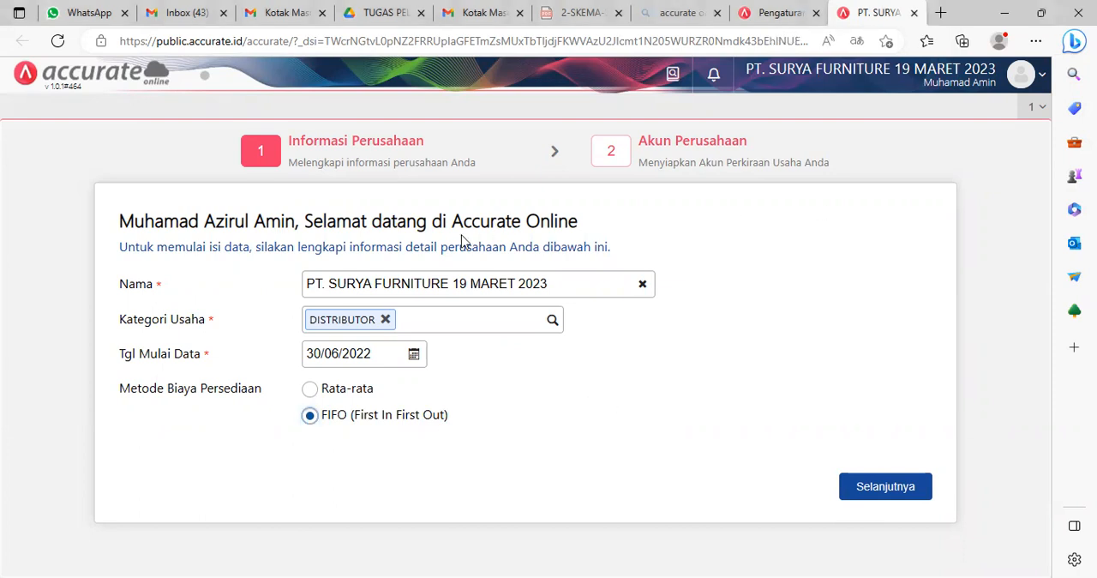
# Step: Turn off automatic creation of the account list, complete the company setup and close the Berita page
pyautogui.click(904, 488)
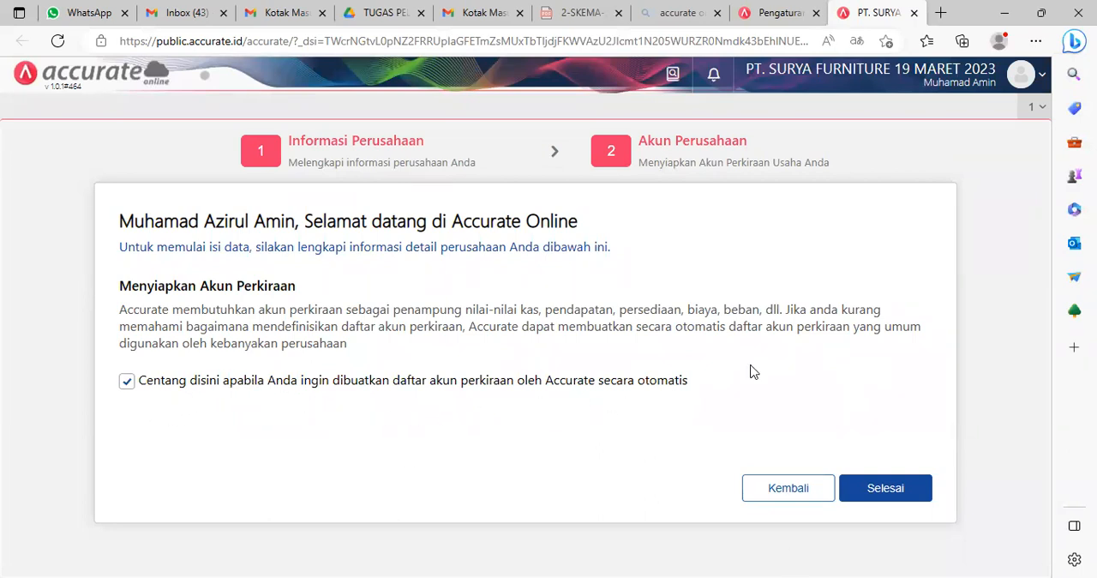
pyautogui.click(127, 382)
pyautogui.click(341, 436)
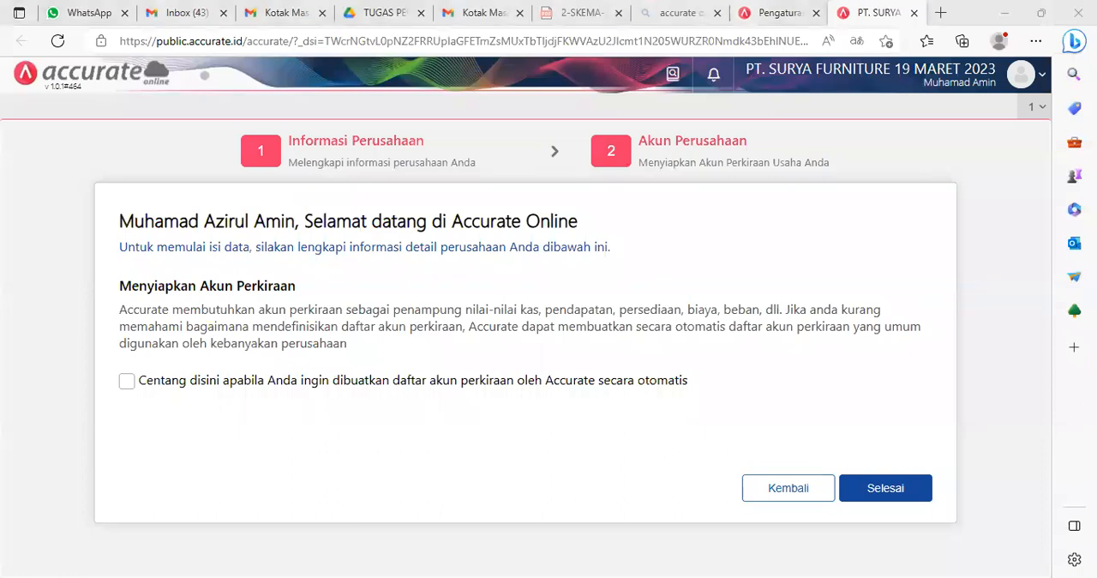
pyautogui.click(892, 491)
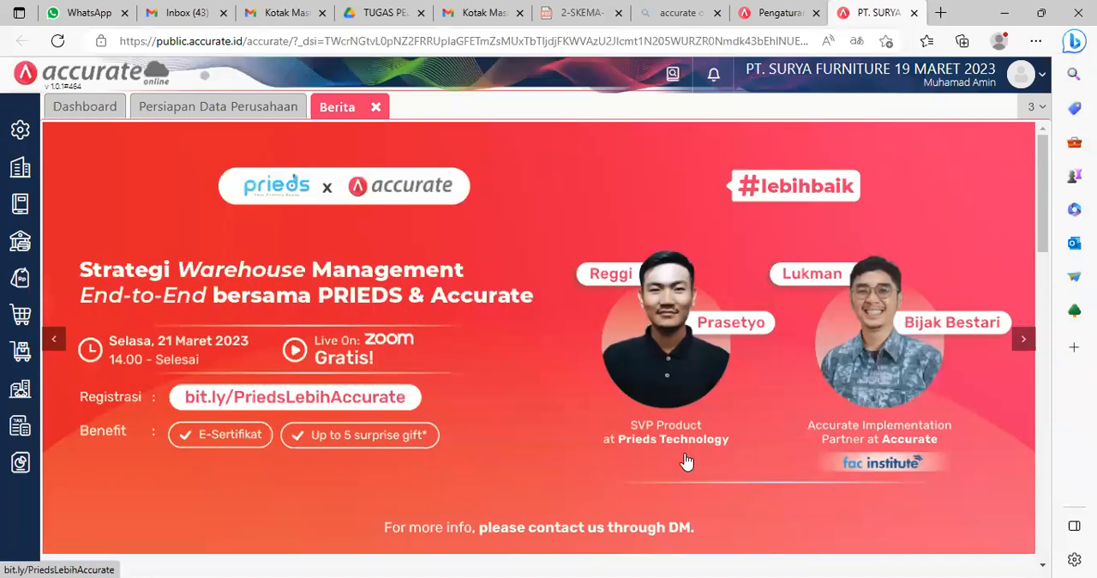
pyautogui.click(376, 107)
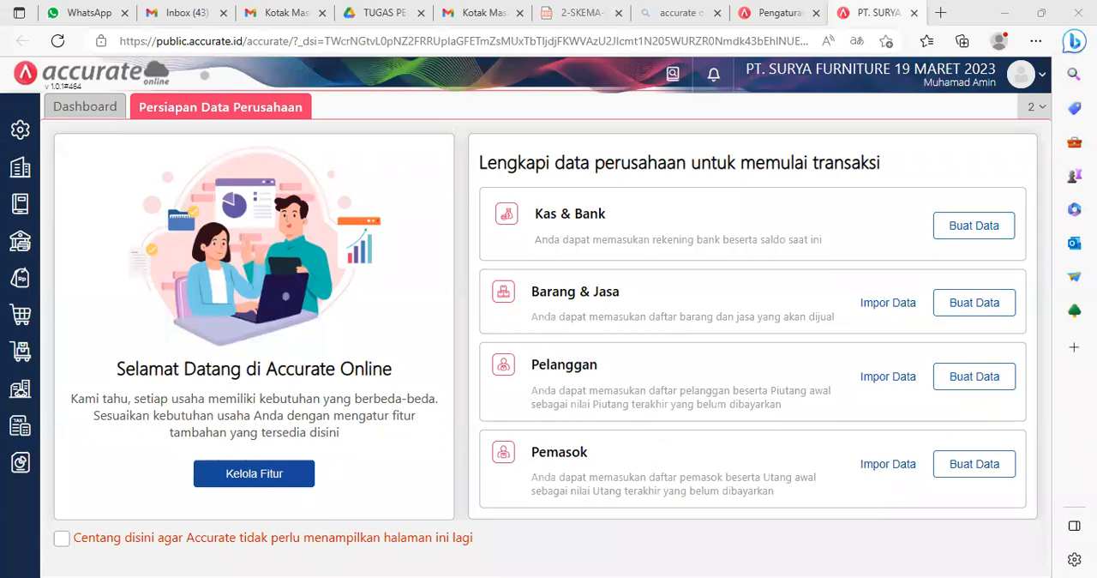
pyautogui.click(940, 13)
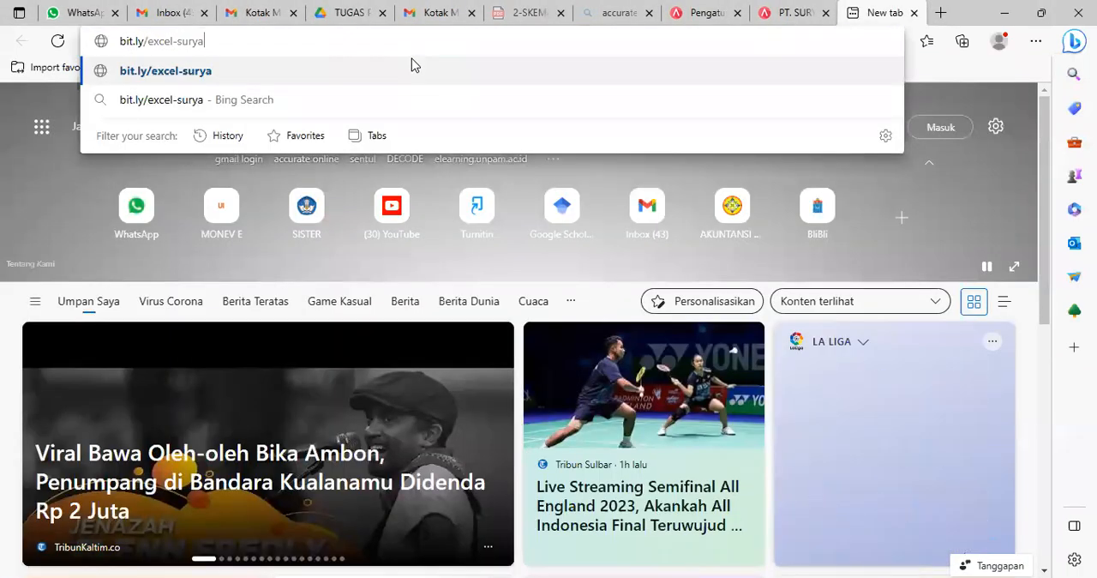
pyautogui.press('Return')
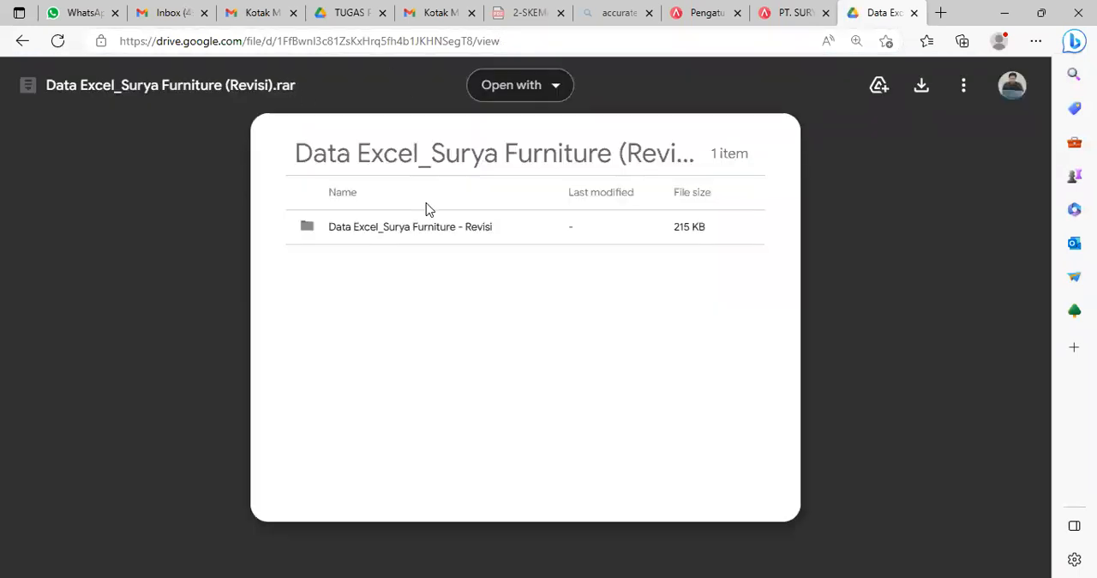
pyautogui.doubleClick(418, 241)
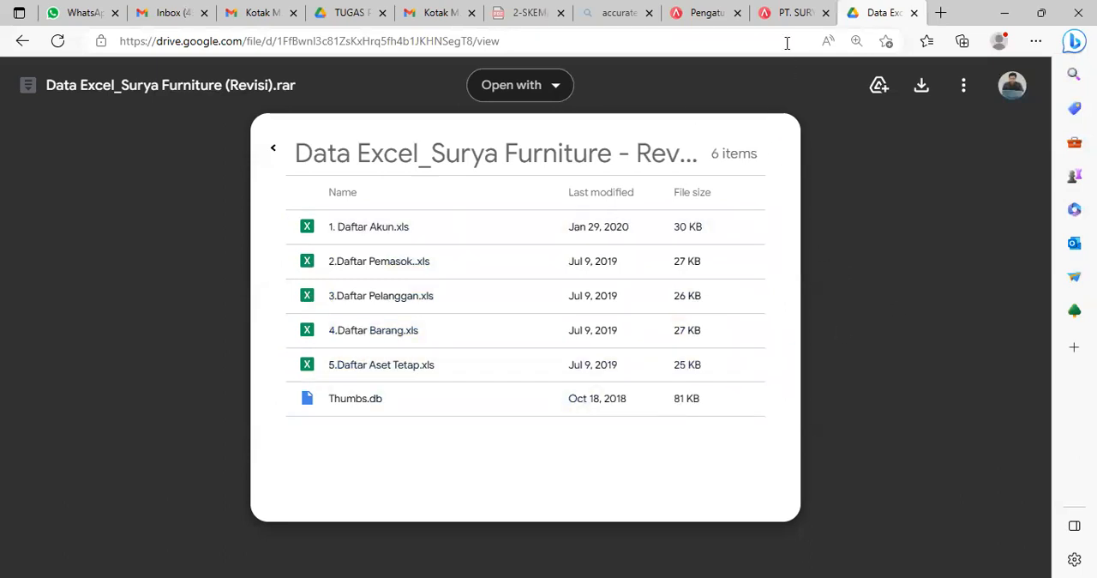
# Step: Return to Accurate Online, check the Kas & Bank entry form, and set the company preparation page not to be shown again
pyautogui.click(794, 13)
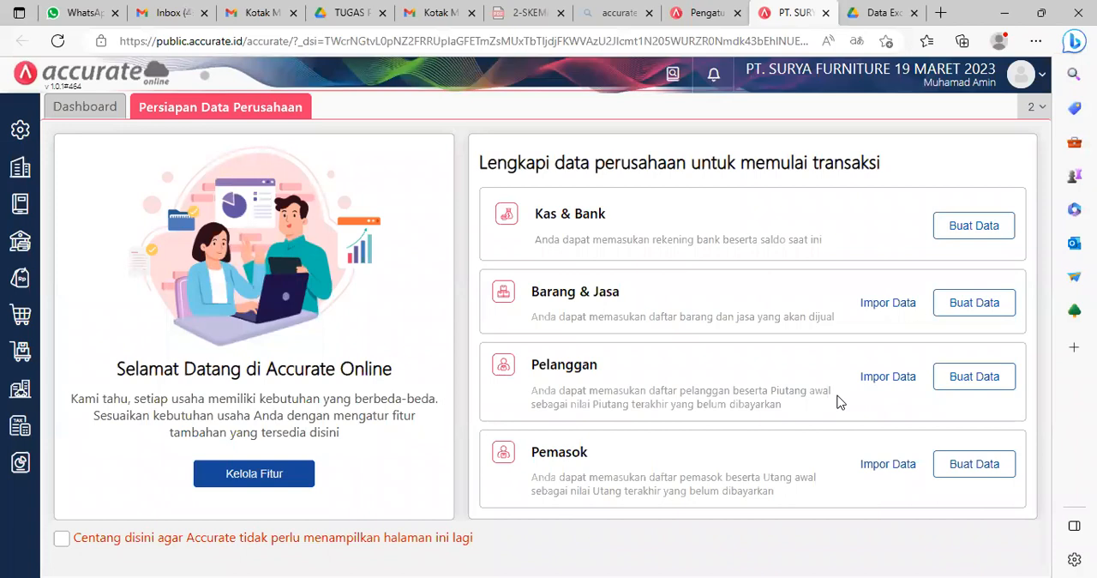
pyautogui.click(972, 231)
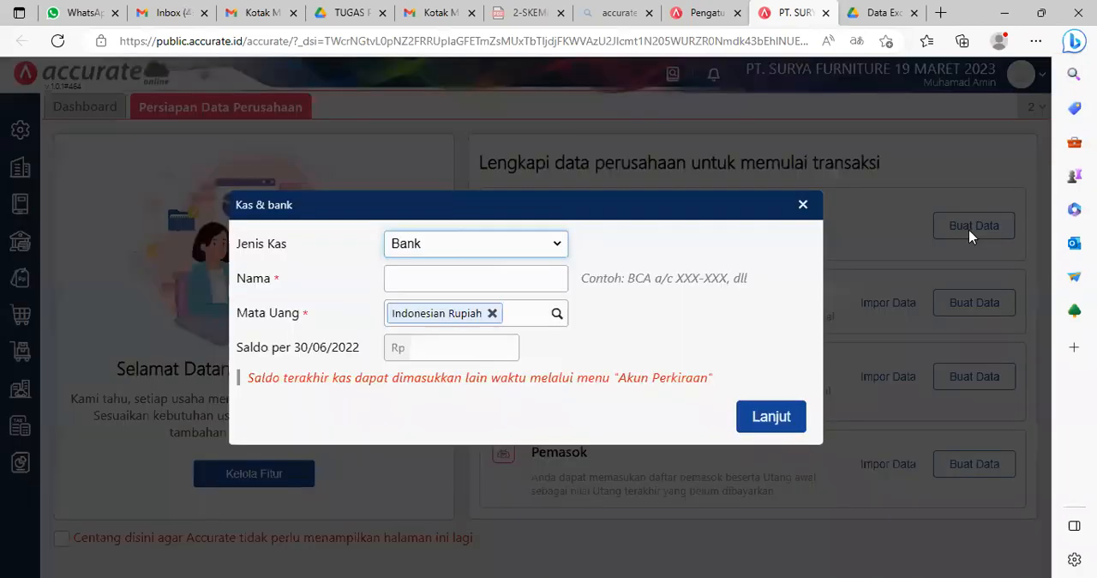
pyautogui.click(803, 205)
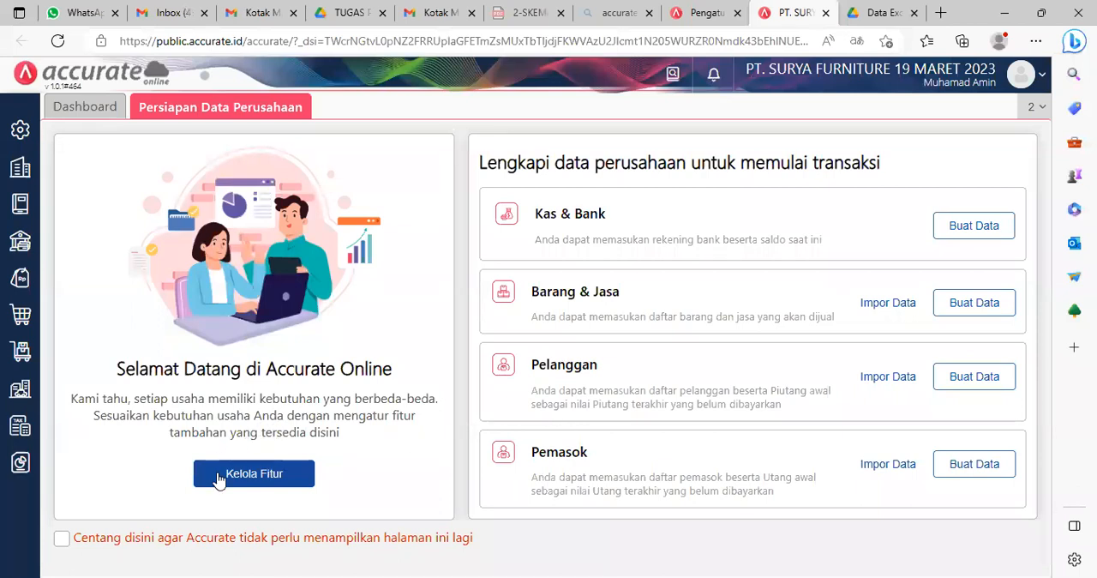
pyautogui.click(62, 539)
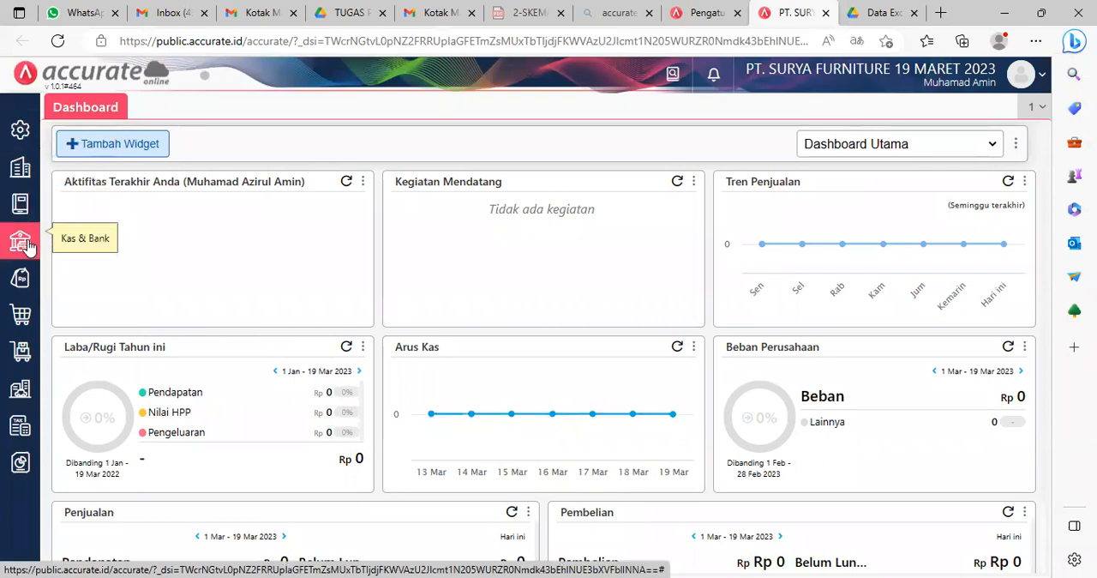
# Step: View the Akun Perkiraan list and the file requirements on its import page, and close both pages
pyautogui.click(19, 178)
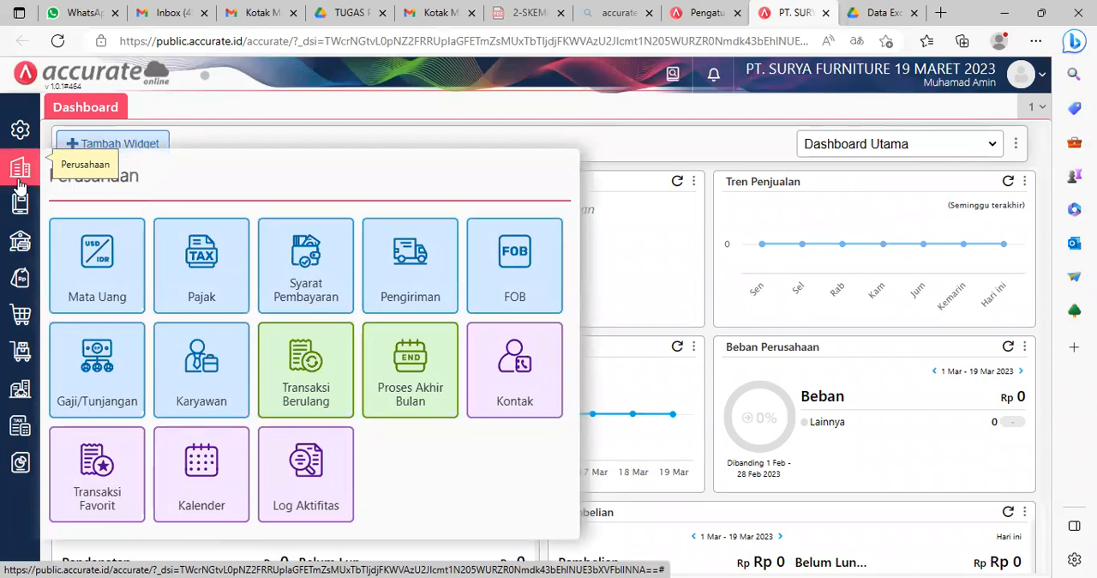
pyautogui.moveTo(20, 202)
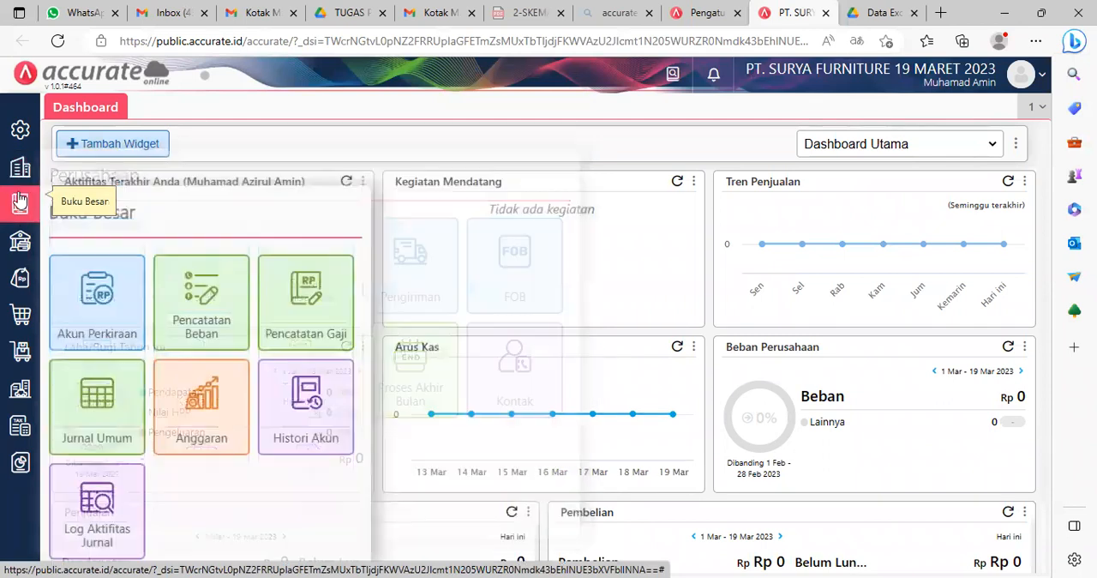
pyautogui.click(95, 305)
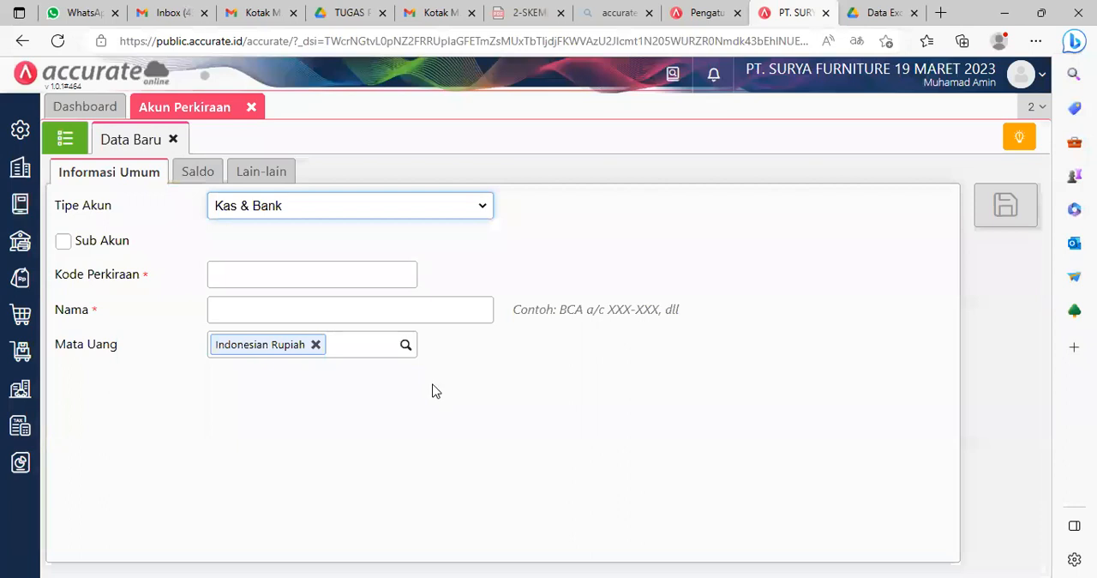
pyautogui.click(65, 139)
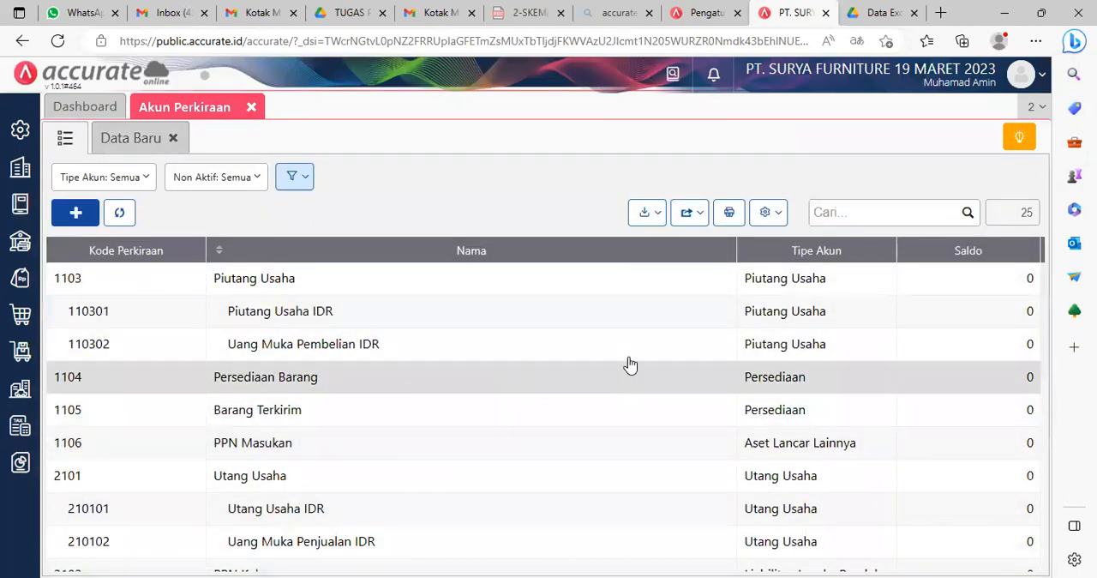
pyautogui.click(655, 220)
pyautogui.click(573, 249)
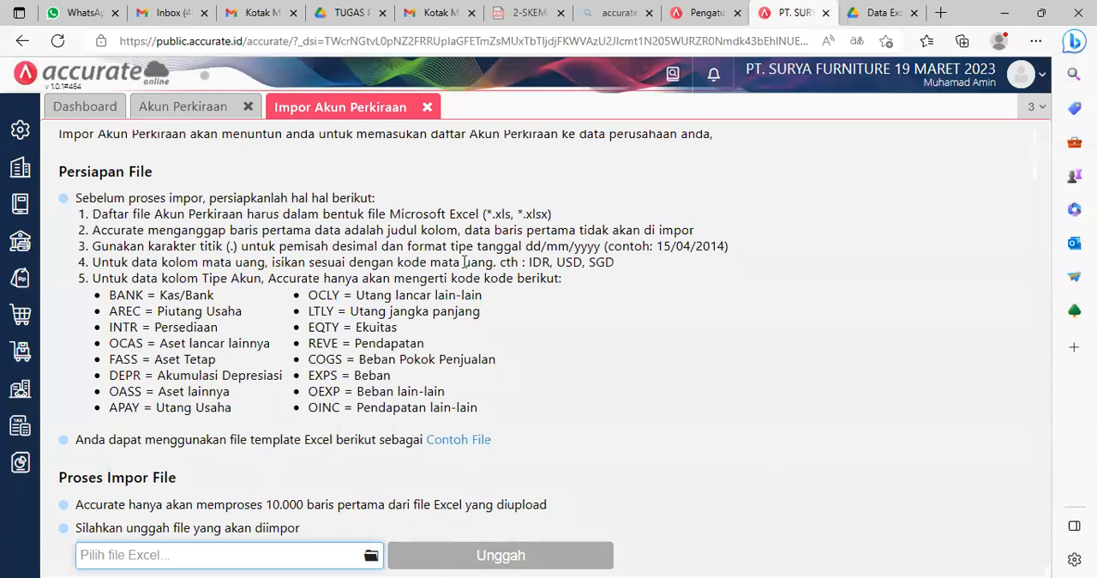
pyautogui.click(427, 107)
pyautogui.click(254, 107)
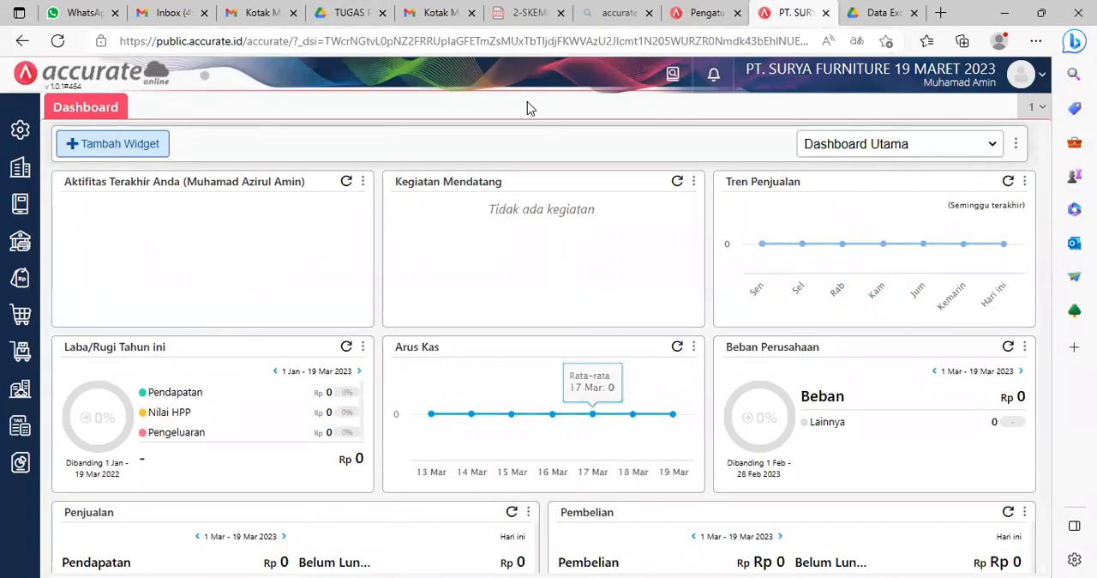
pyautogui.scroll(-1, 708, 320)
pyautogui.scroll(1, 629, 297)
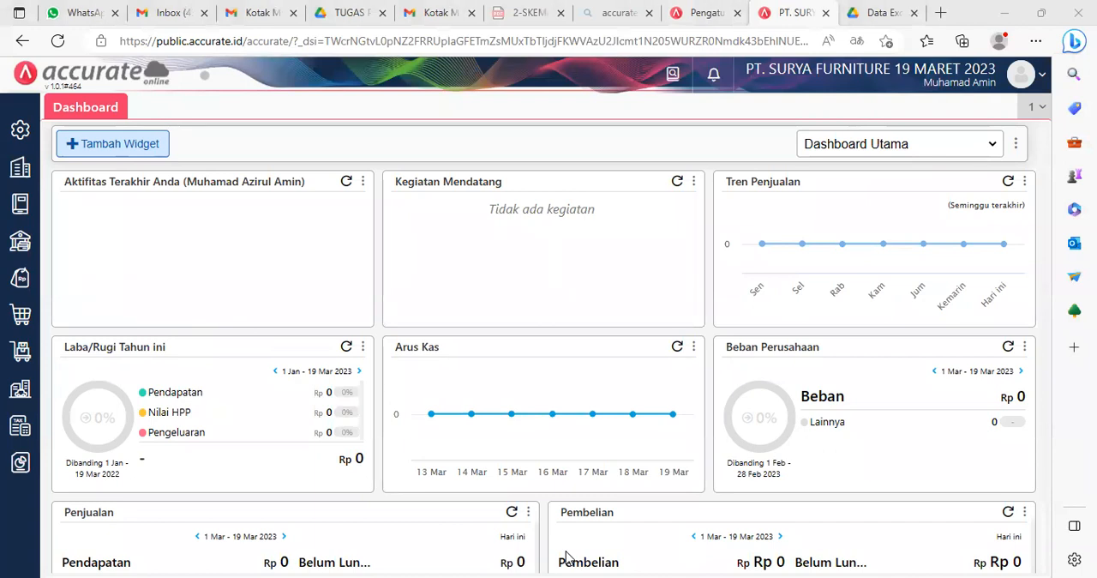
# Step: Open the Akun Perkiraan list from Buku Besar and start an import from Excel
pyautogui.click(24, 204)
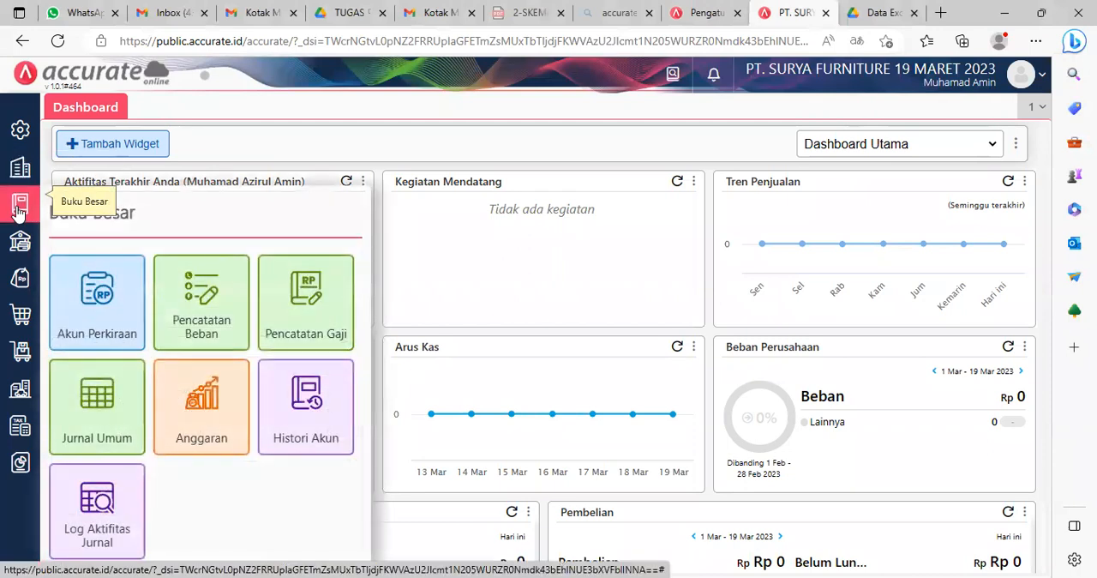
pyautogui.click(97, 309)
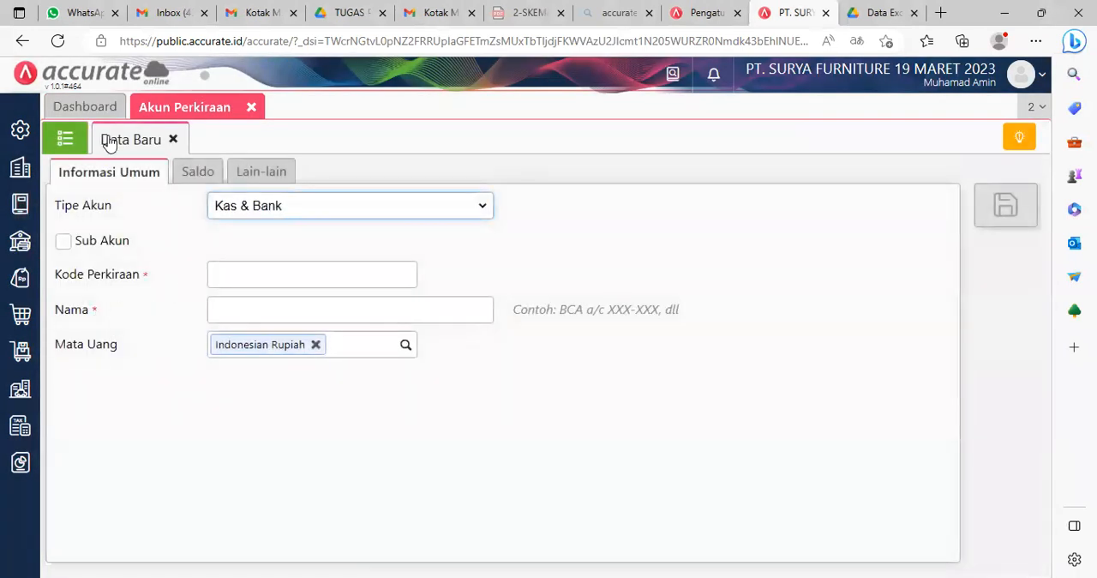
pyautogui.click(67, 143)
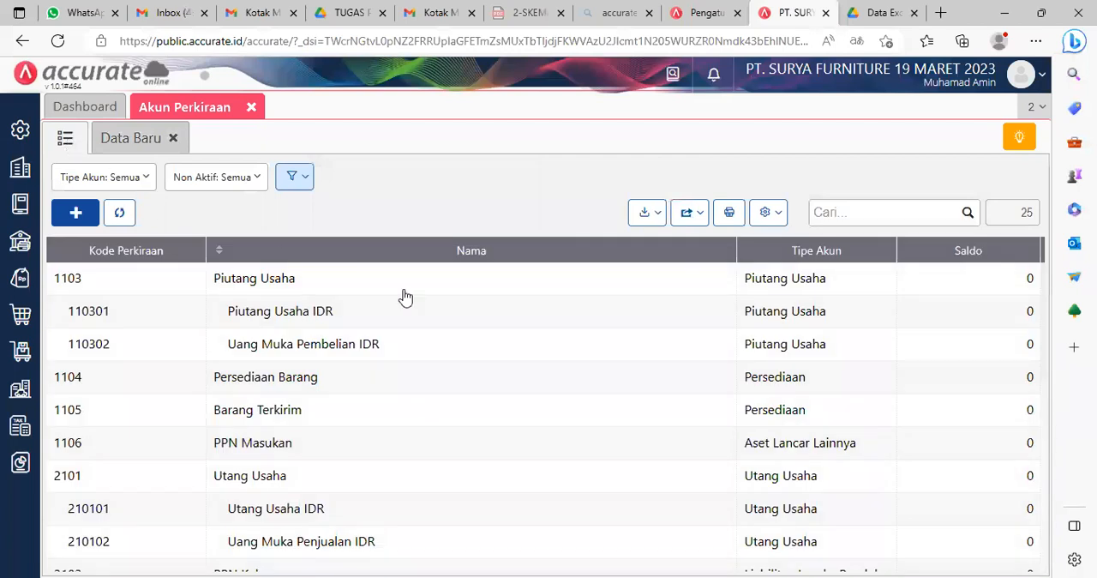
pyautogui.click(653, 220)
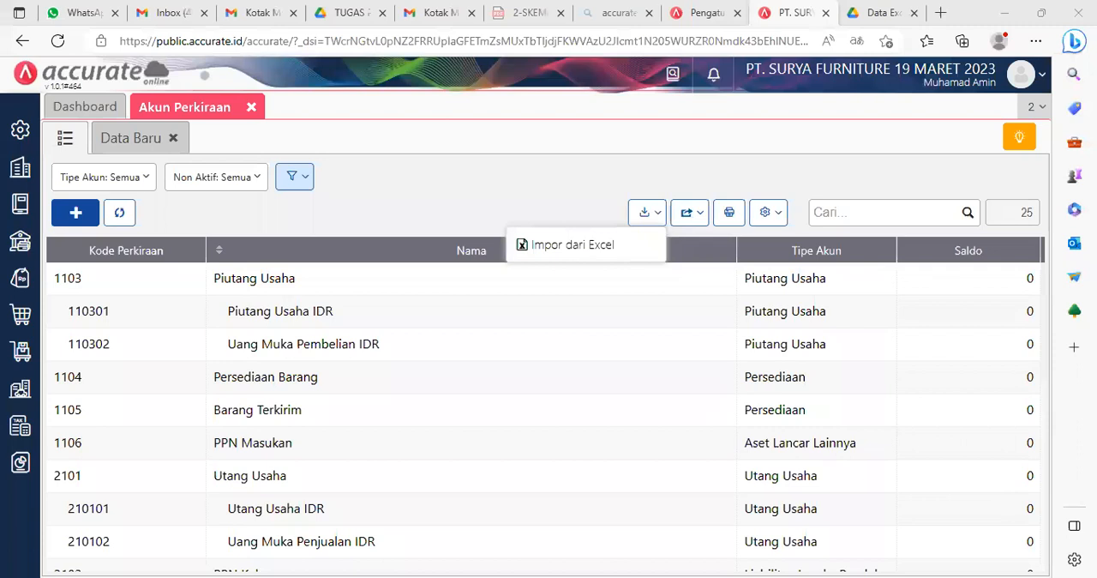
pyautogui.click(606, 243)
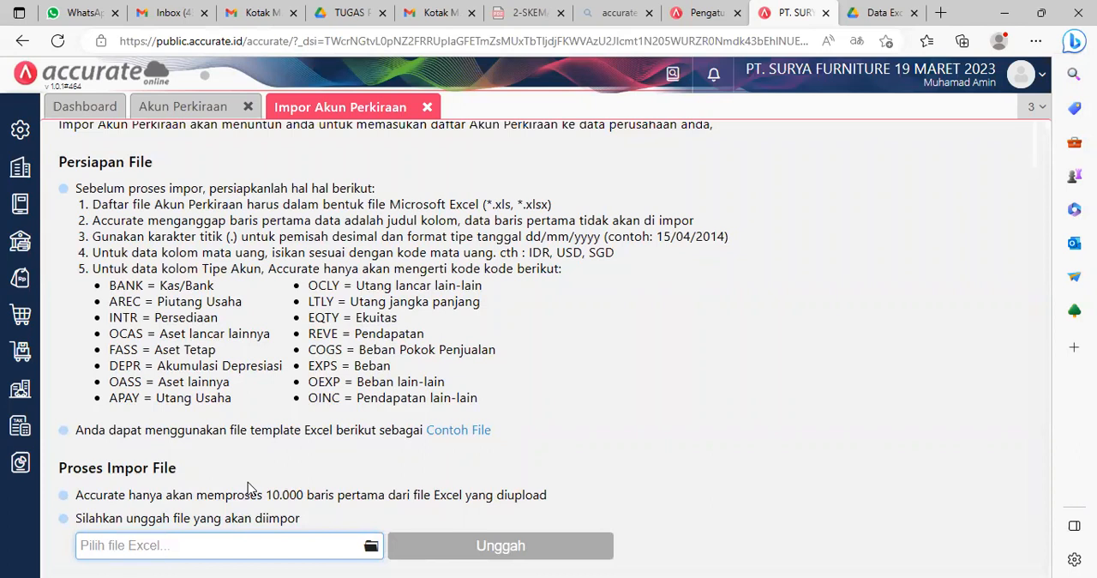
# Step: Select 1. Daftar Akun.xls from the Surya Furniture Excel data folder inside MATERI PELATIHAN's accurate folder and upload it for import
pyautogui.click(371, 545)
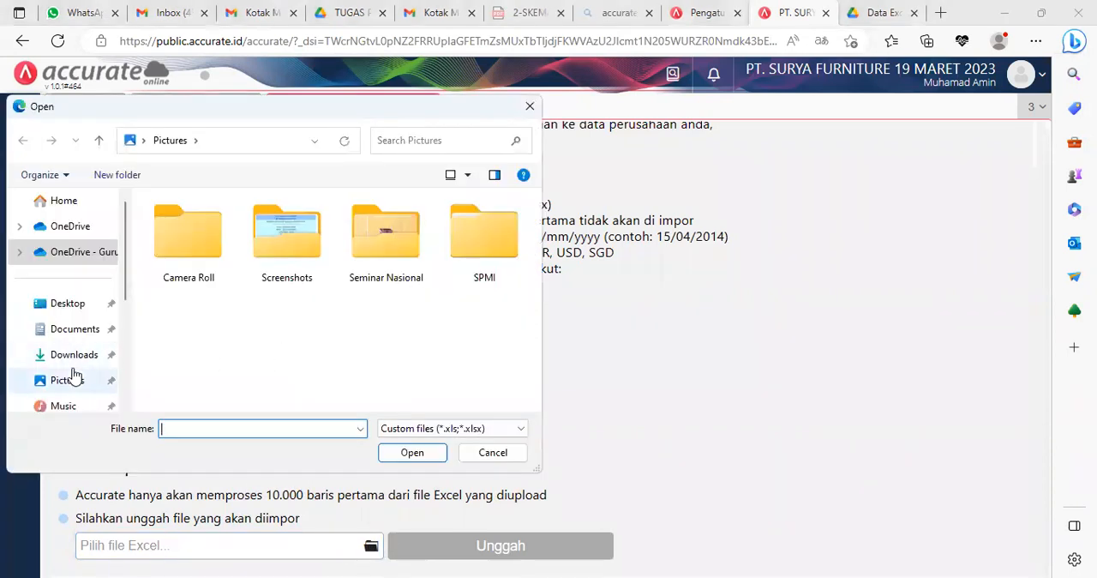
pyautogui.scroll(-2, 74, 374)
pyautogui.scroll(-1, 73, 375)
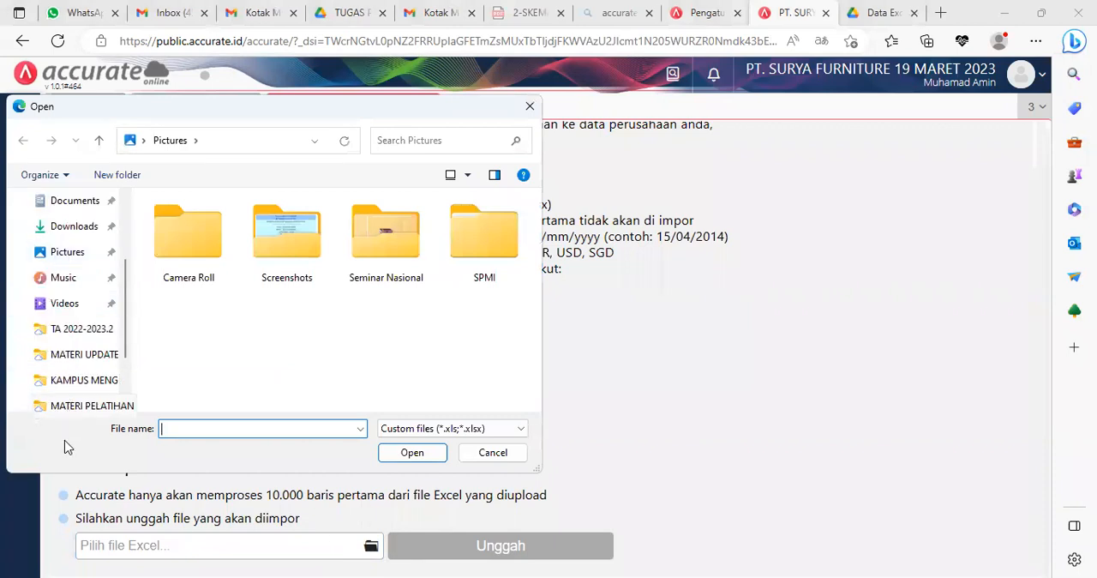
pyautogui.click(73, 407)
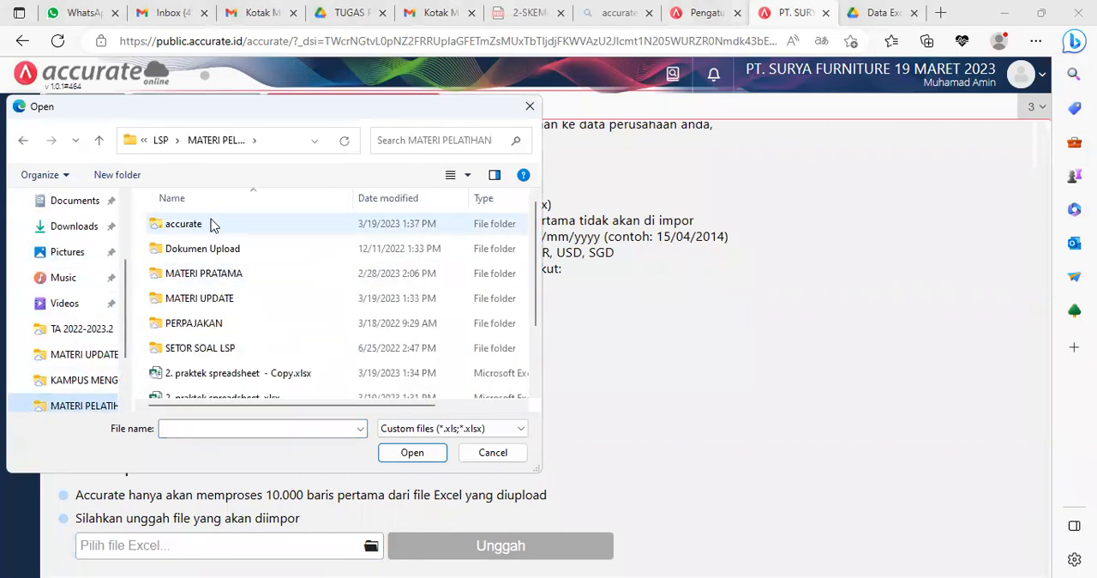
pyautogui.doubleClick(226, 228)
pyautogui.doubleClick(253, 227)
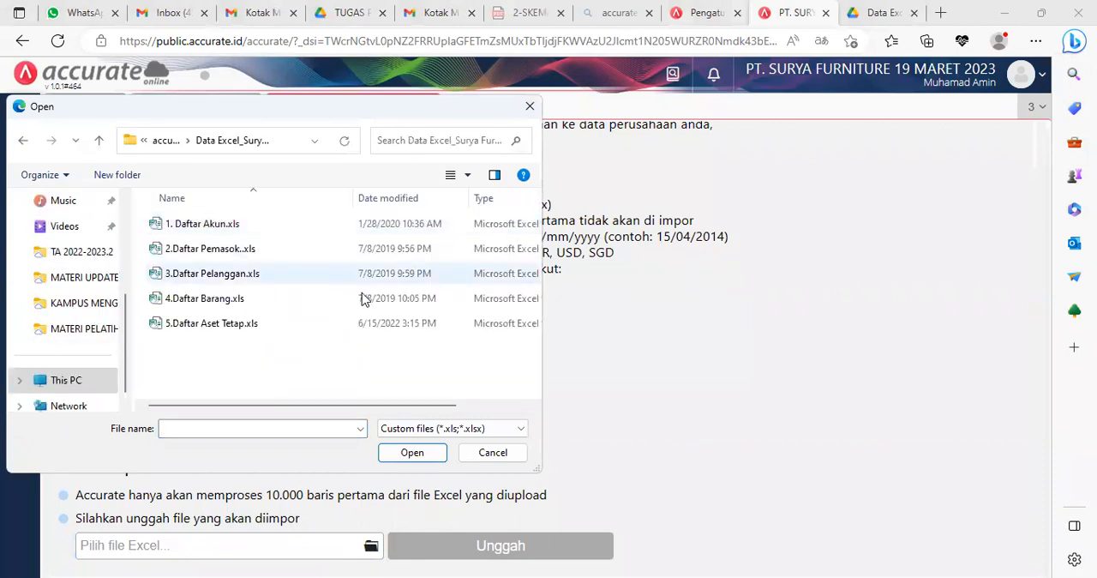
pyautogui.click(215, 225)
pyautogui.click(411, 453)
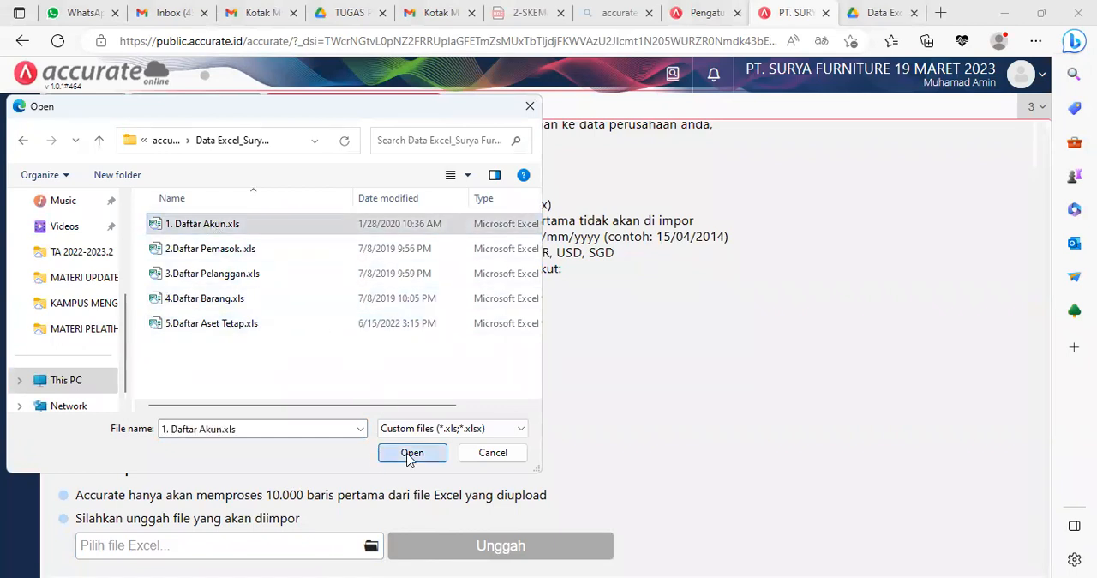
pyautogui.click(540, 549)
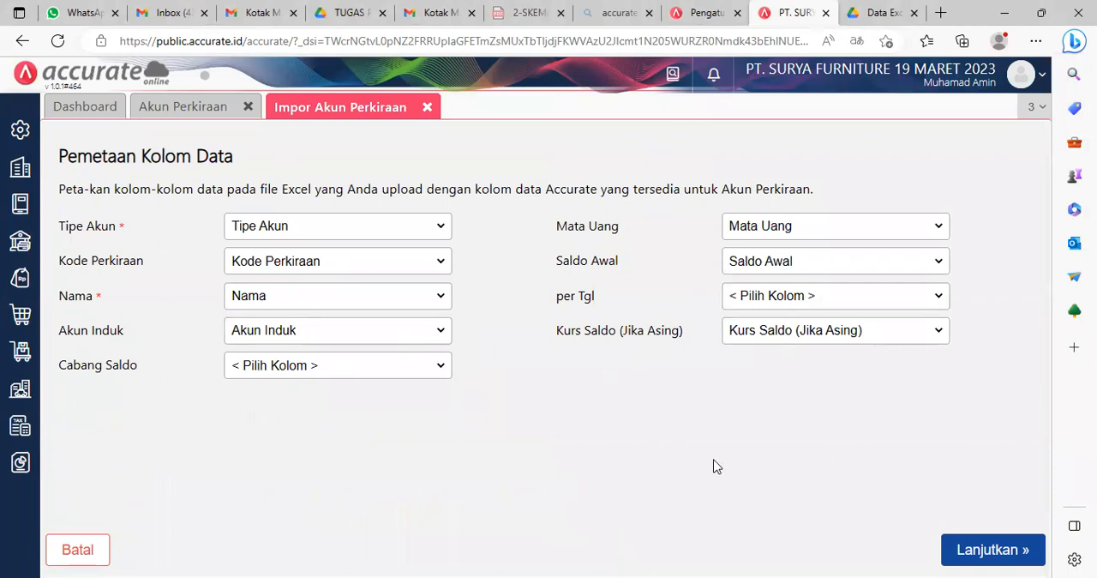
# Step: Accept the proposed column mapping, enable updating of data already in the database, and run the account import
pyautogui.click(990, 549)
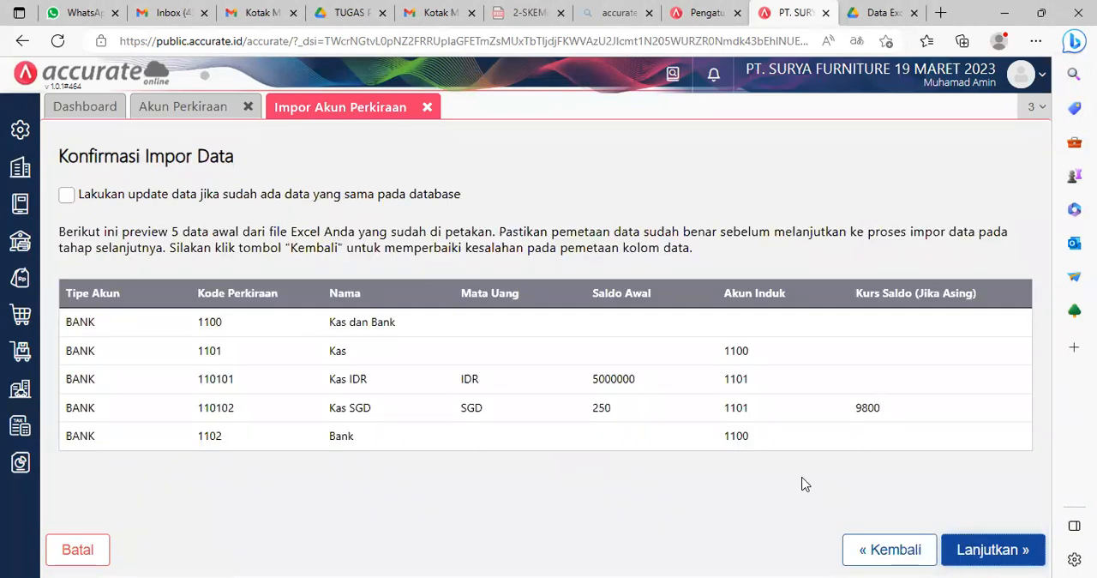
pyautogui.click(66, 195)
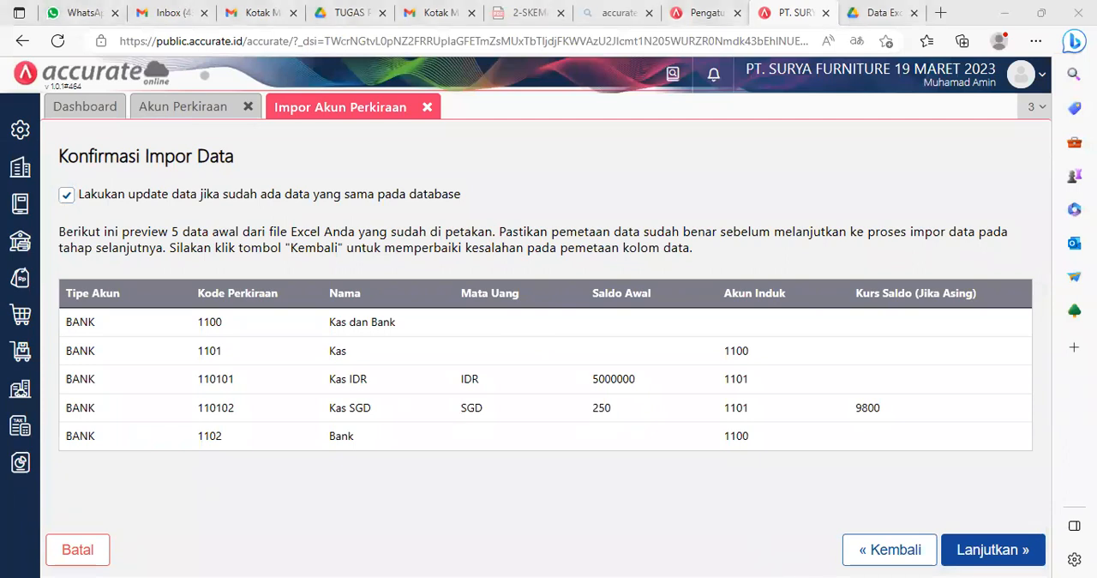
pyautogui.click(994, 549)
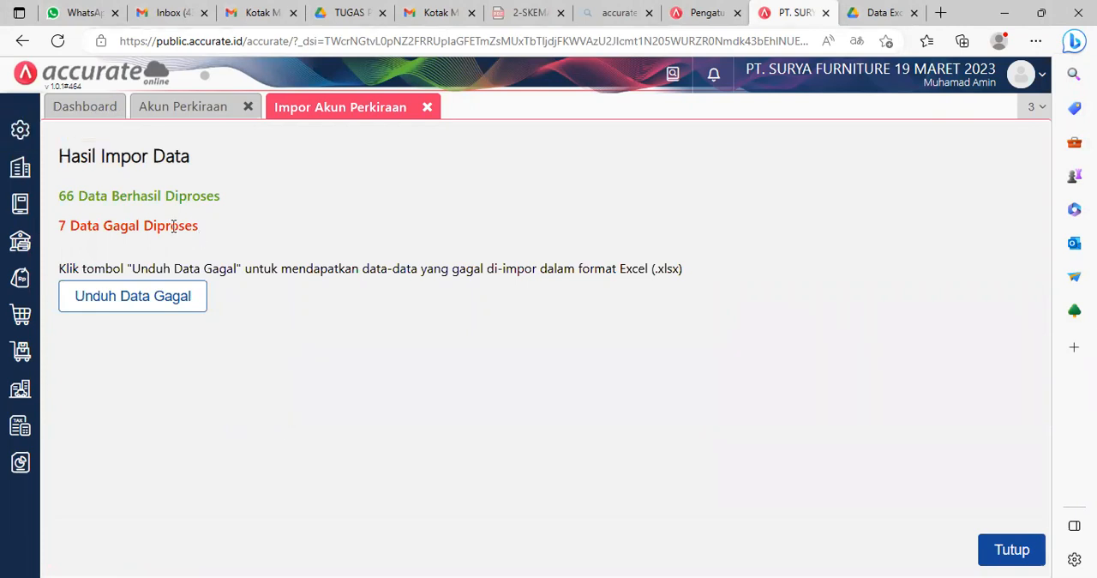
# Step: Open the file of failed import rows, return to Accurate Online and check the Mata Uang list for available currencies
pyautogui.click(142, 300)
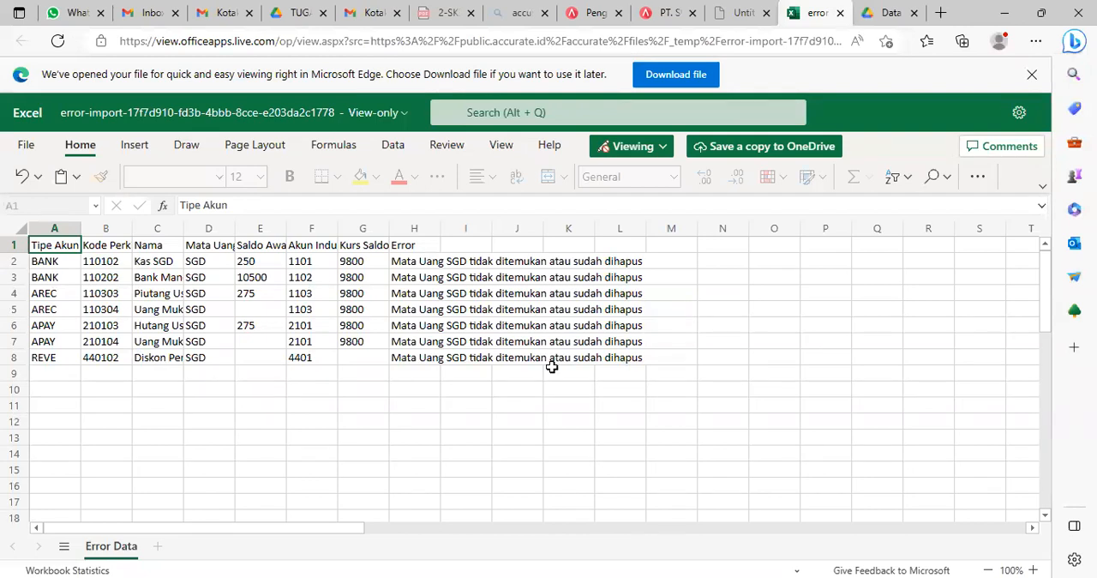
pyautogui.click(668, 10)
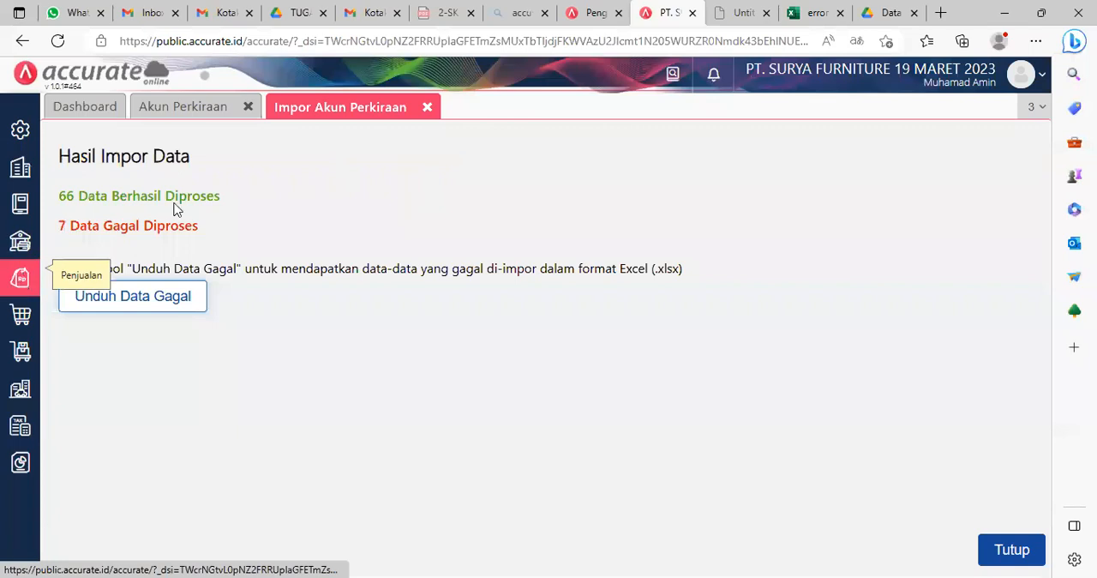
pyautogui.click(20, 172)
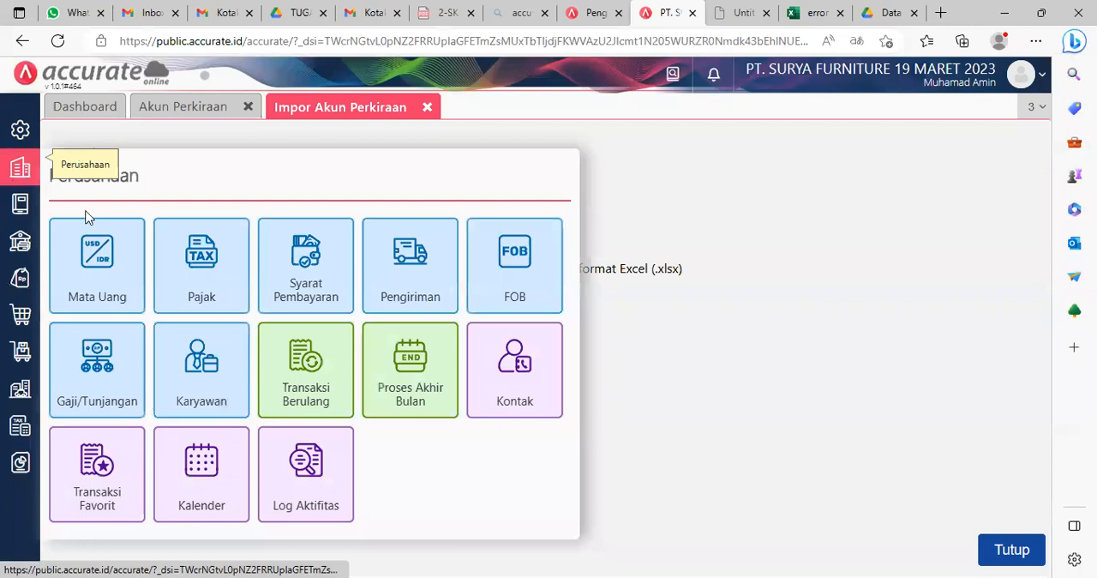
pyautogui.click(112, 272)
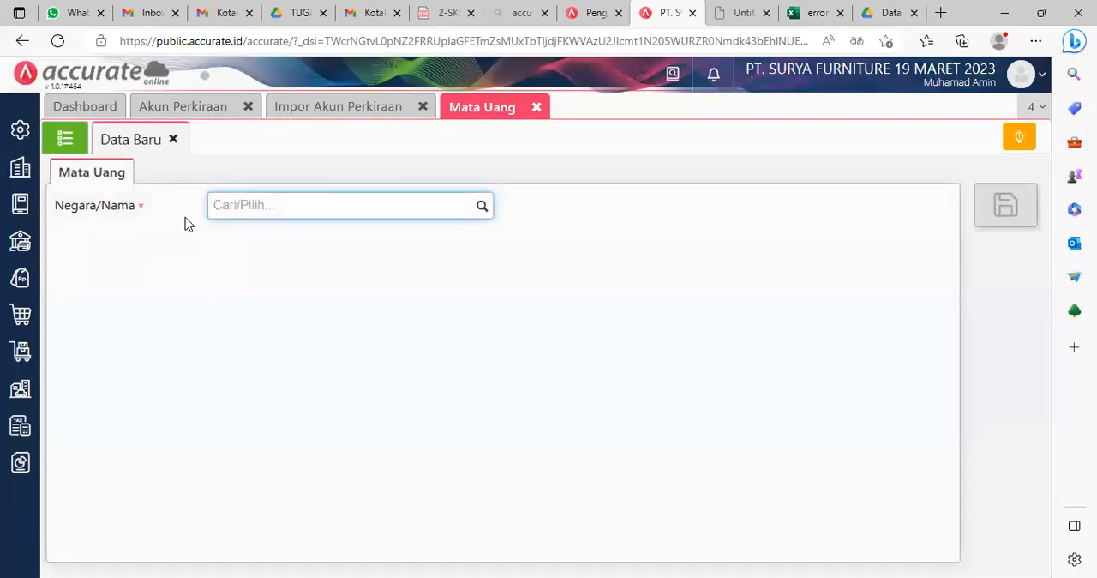
pyautogui.click(79, 140)
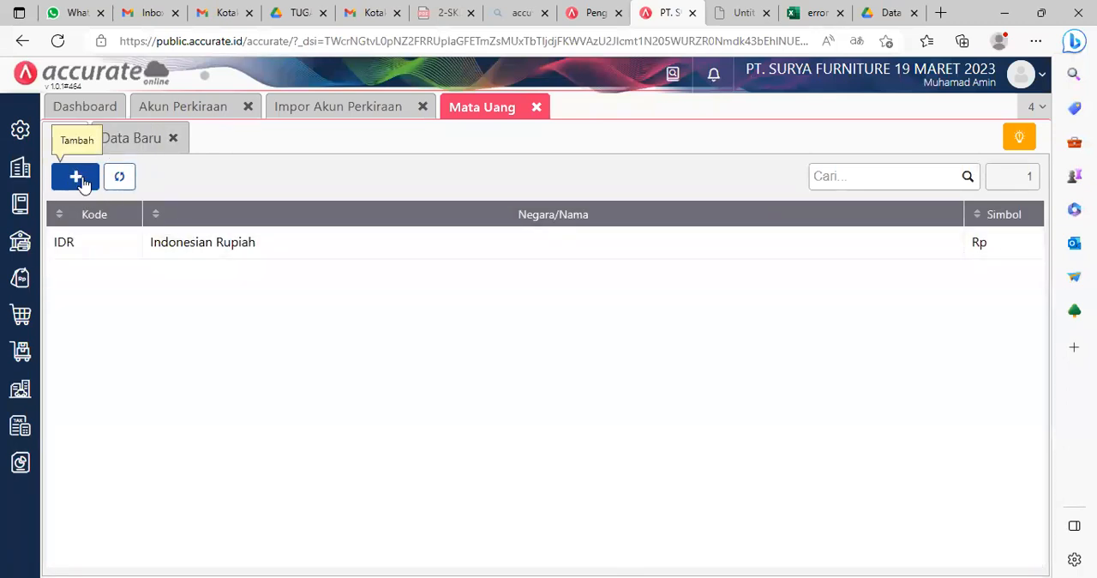
# Step: Review the enabled Perusahaan, Penjualan, Pembelian and Persediaan features in Preferensi, including Multi Mata Uang
pyautogui.click(19, 129)
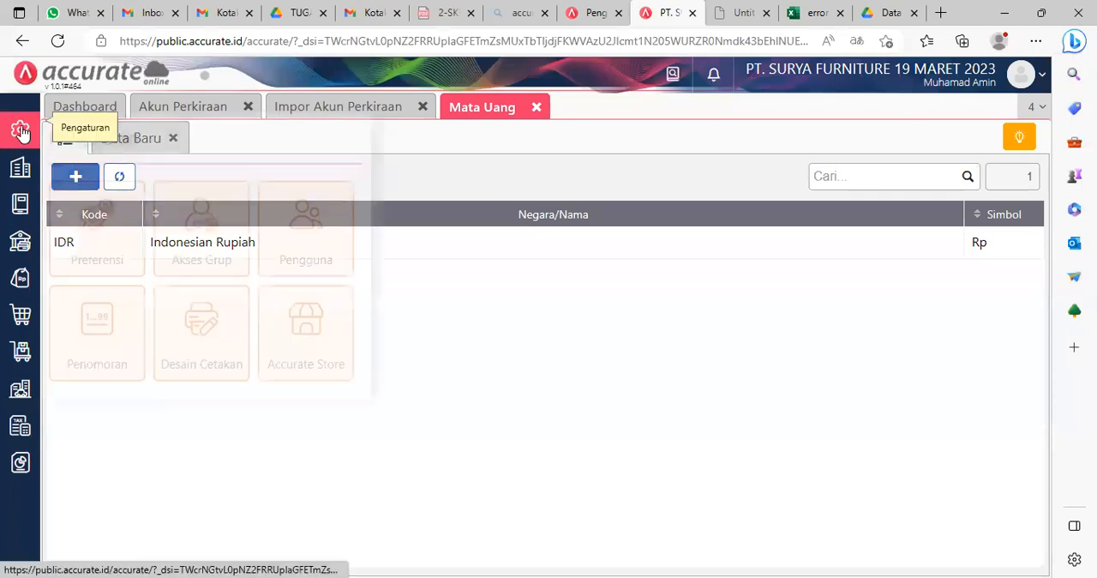
pyautogui.click(103, 219)
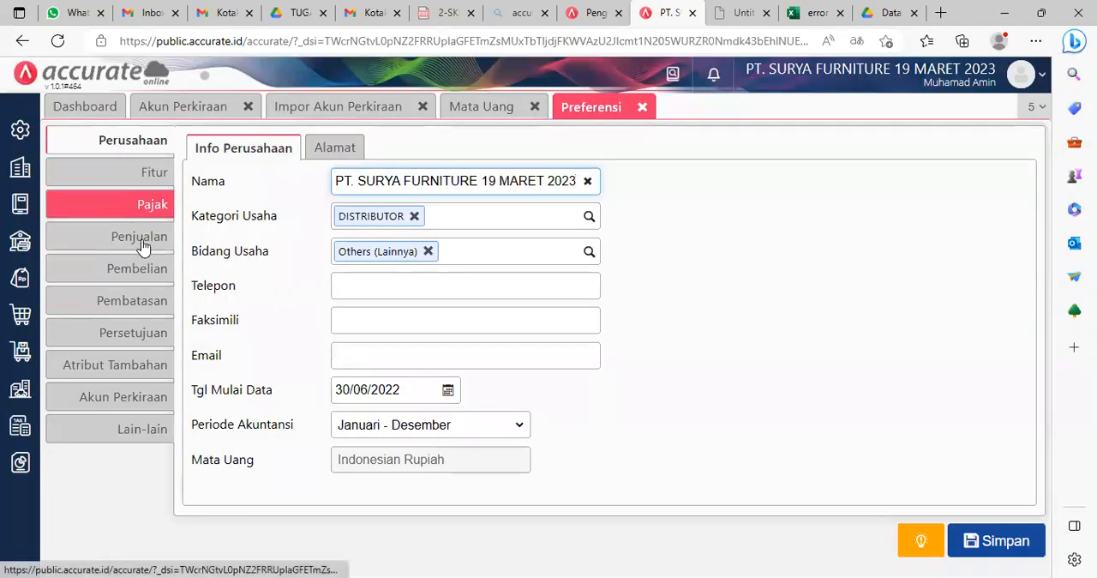
pyautogui.click(111, 182)
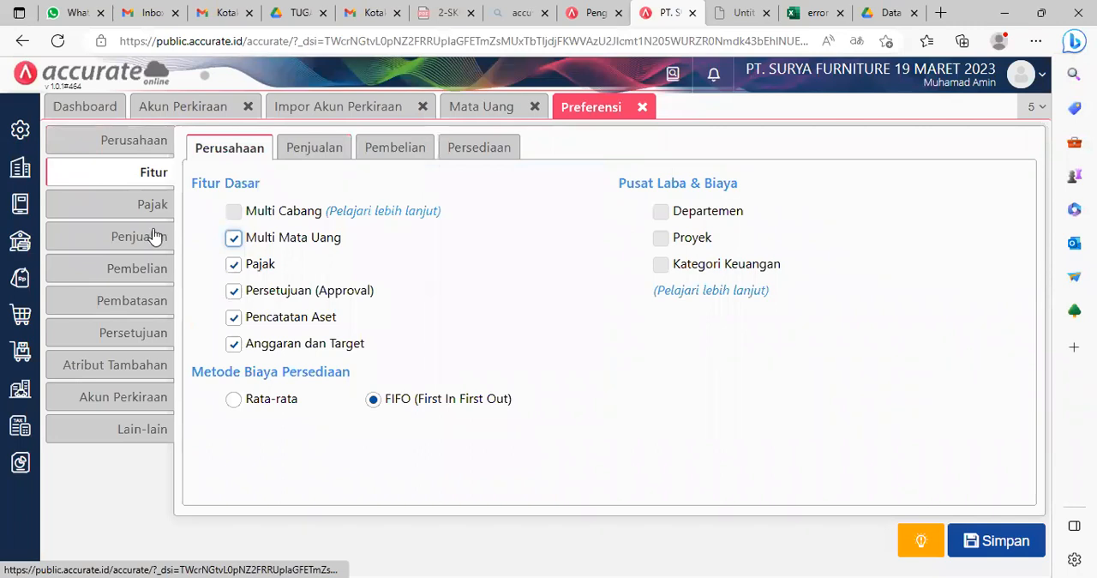
pyautogui.click(337, 150)
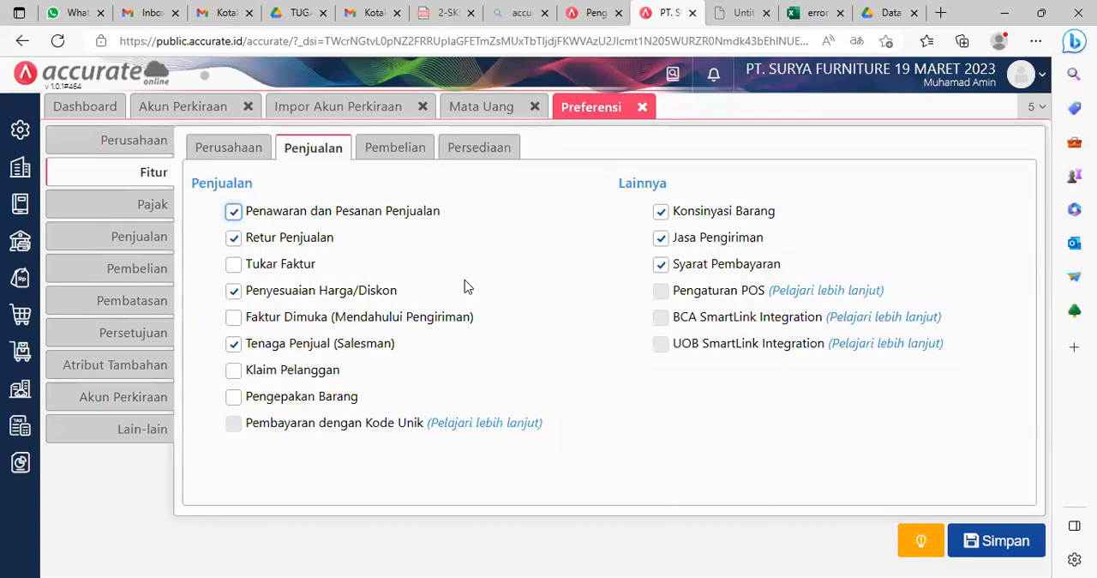
pyautogui.click(399, 154)
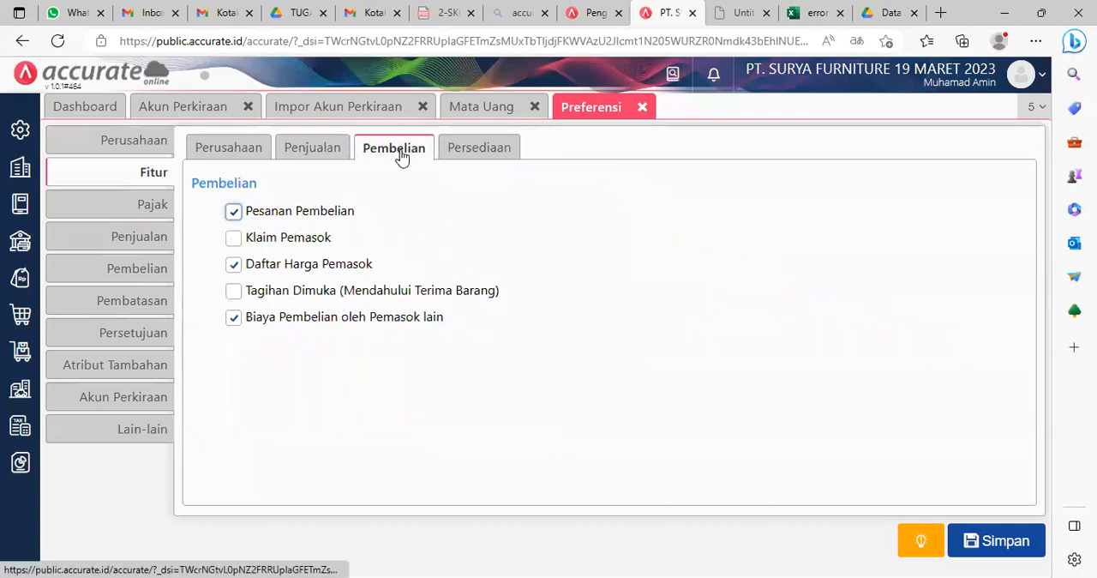
pyautogui.click(325, 154)
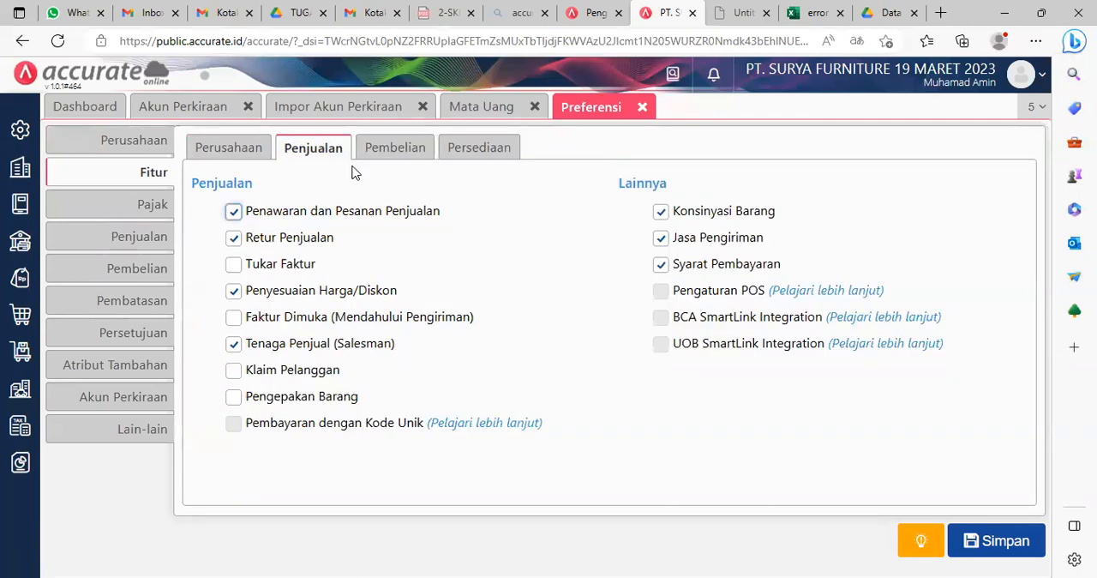
pyautogui.click(489, 147)
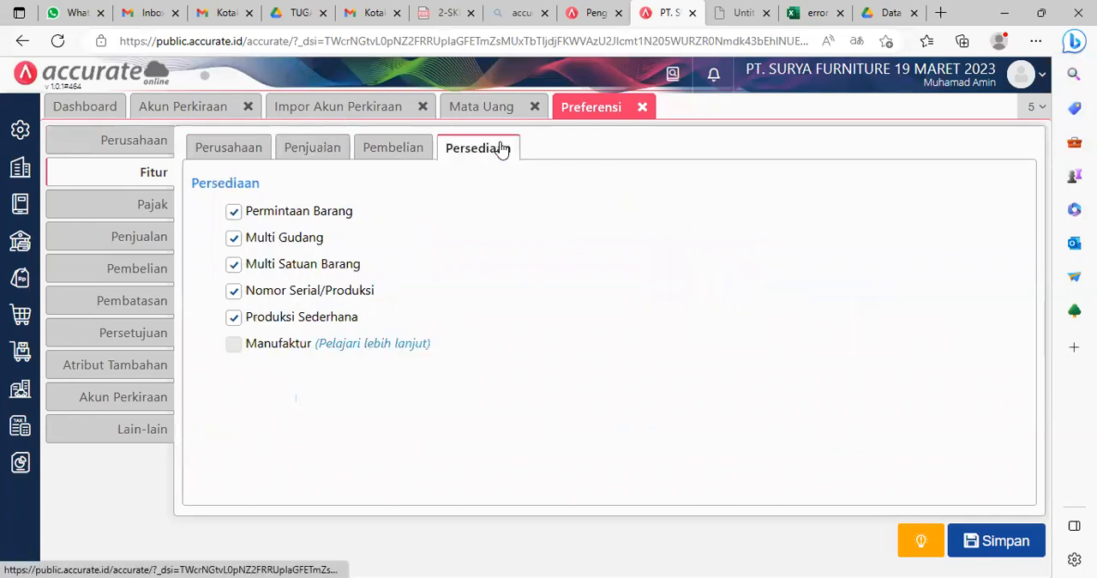
pyautogui.click(405, 156)
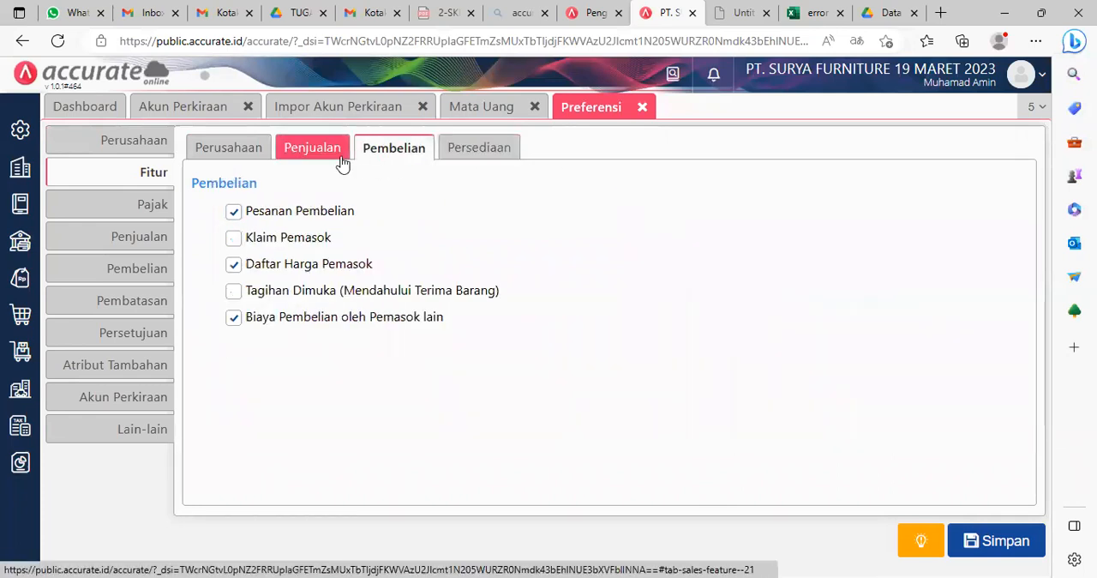
pyautogui.click(341, 159)
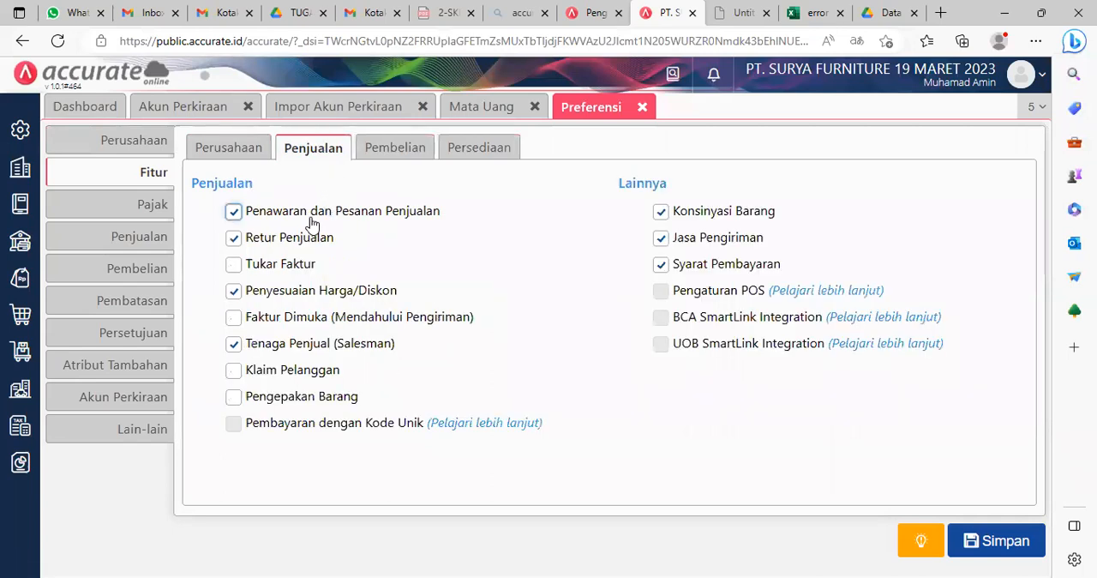
pyautogui.click(256, 158)
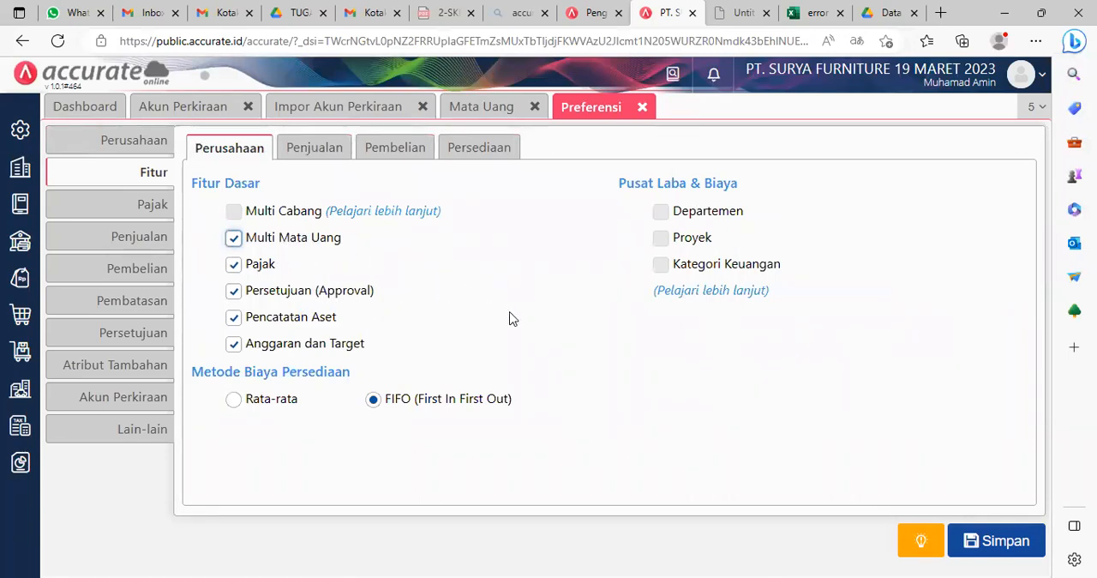
# Step: Examine the imported accounts and their balances in the Akun Perkiraan list
pyautogui.click(196, 108)
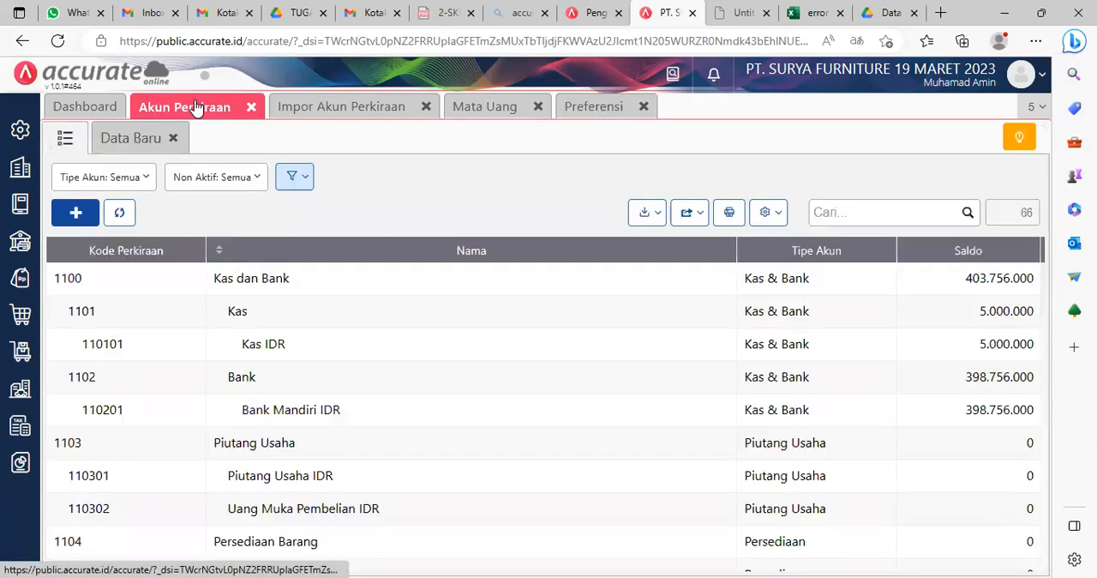
pyautogui.scroll(-1, 340, 387)
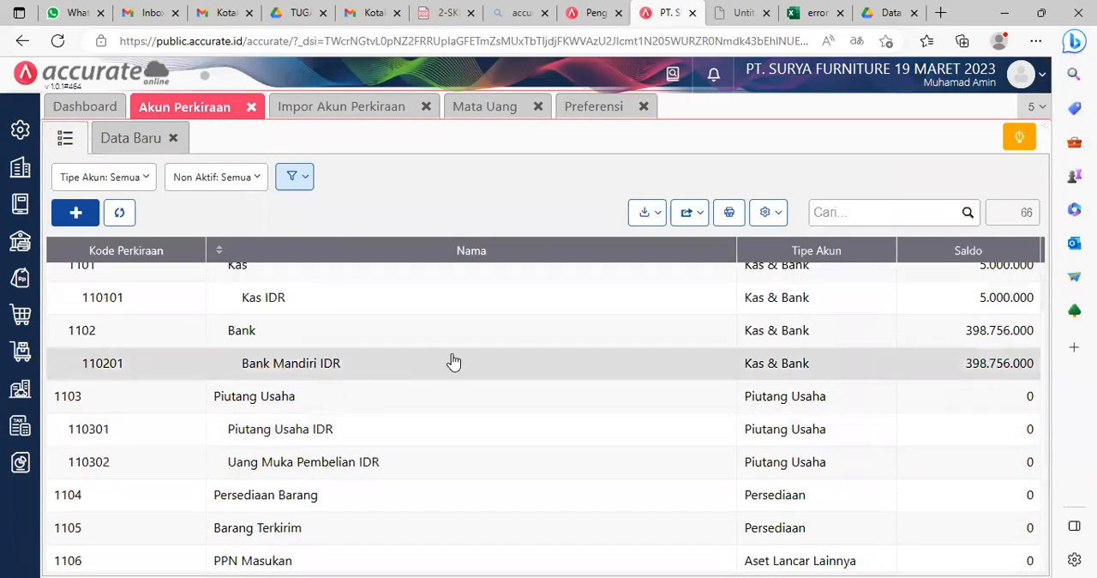
pyautogui.scroll(-4, 500, 414)
pyautogui.scroll(3, 500, 414)
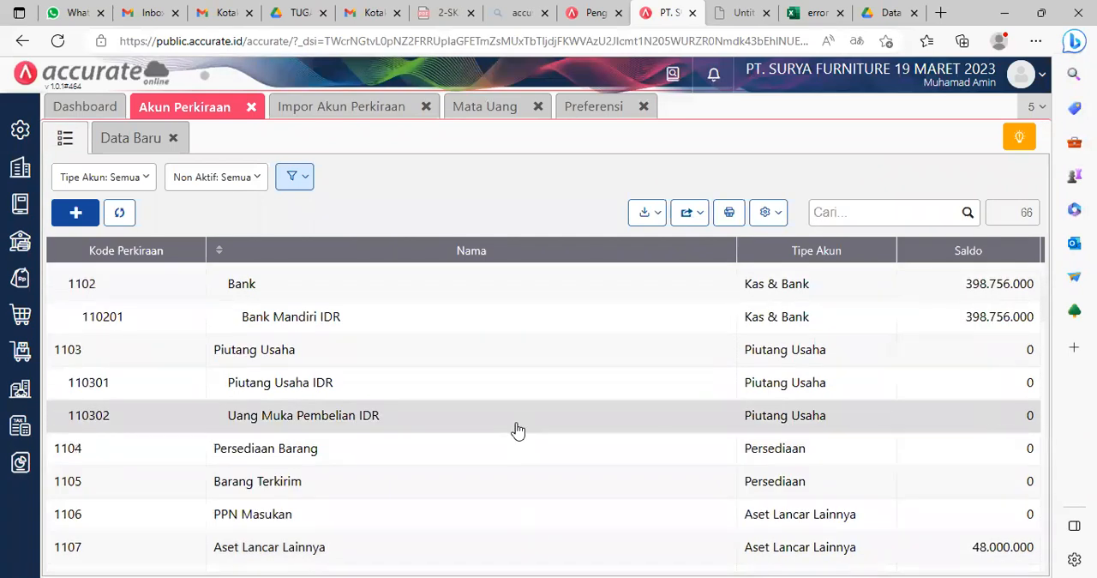
pyautogui.scroll(2, 518, 429)
pyautogui.scroll(-6, 519, 428)
pyautogui.scroll(-3, 519, 429)
pyautogui.scroll(5, 518, 428)
pyautogui.scroll(-3, 521, 417)
pyautogui.scroll(1, 537, 399)
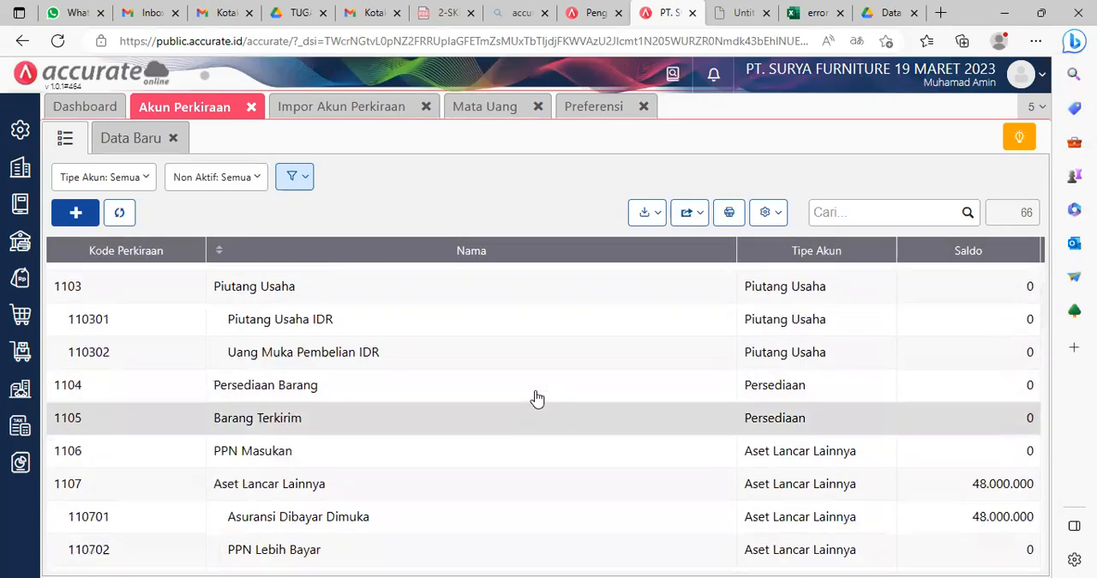
pyautogui.scroll(2, 536, 399)
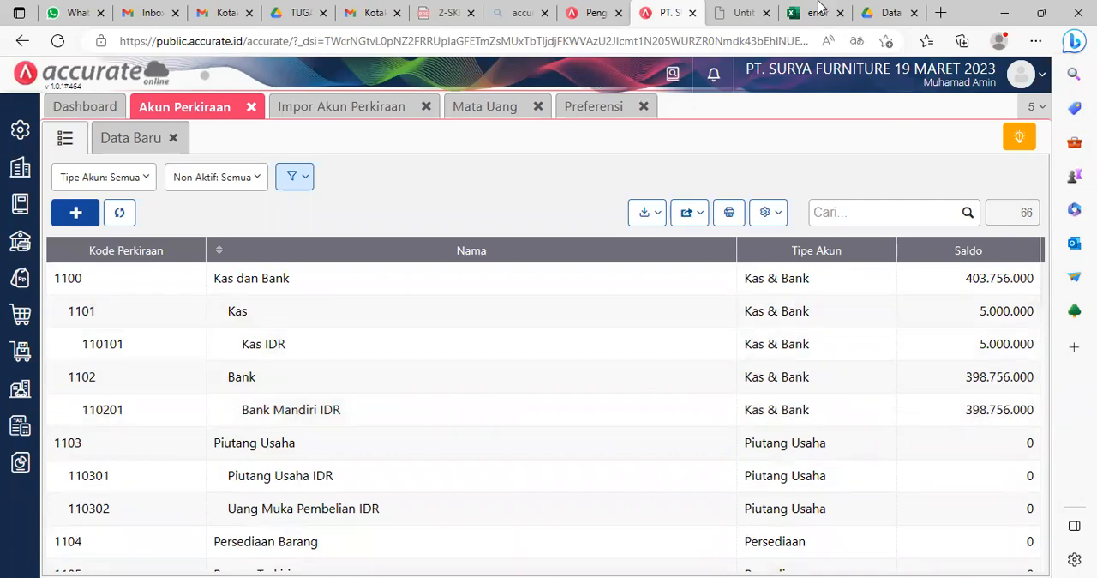
# Step: Return to the workbook of failed import rows and widen column H to fit its error text
pyautogui.click(818, 8)
pyautogui.doubleClick(440, 233)
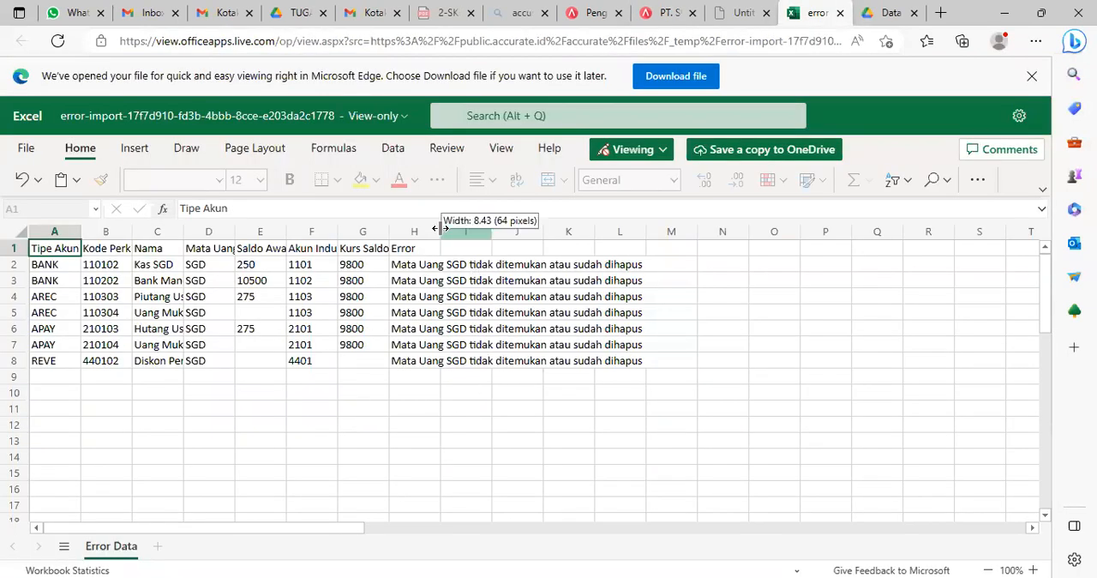
# Step: Slightly widen the Tipe Akun column in the failed-rows workbook and return to the Impor Akun Perkiraan results in Accurate Online
pyautogui.click(423, 434)
pyautogui.moveTo(81, 232); pyautogui.dragTo(85, 233)
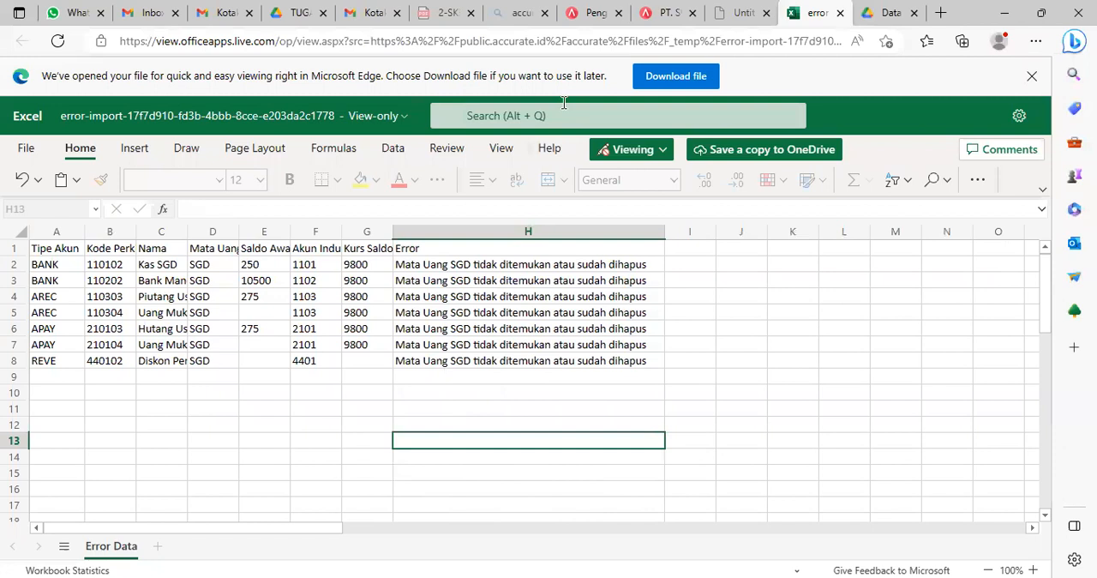
pyautogui.click(668, 13)
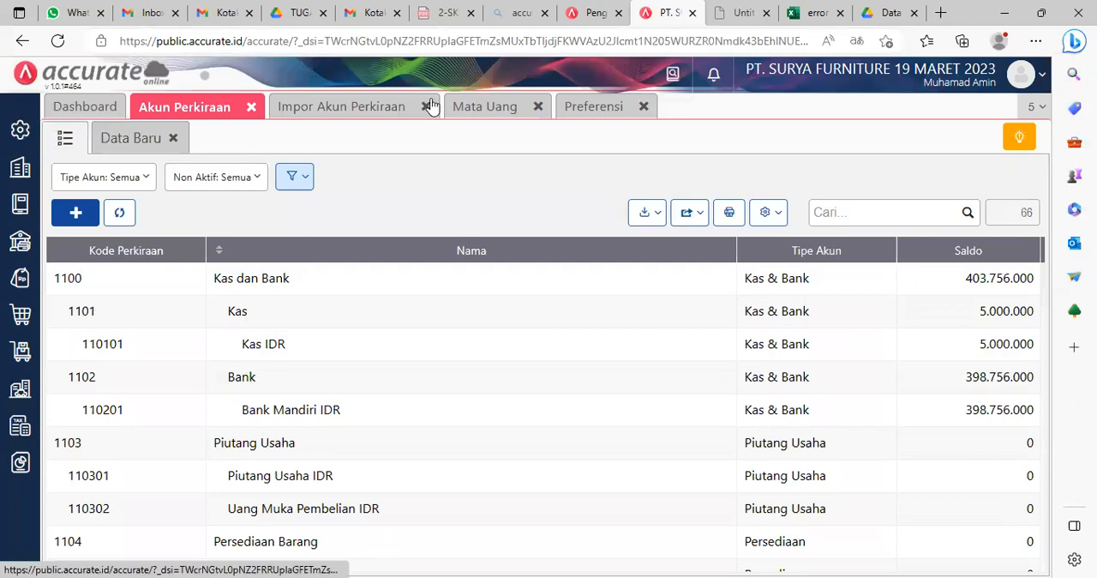
pyautogui.click(20, 129)
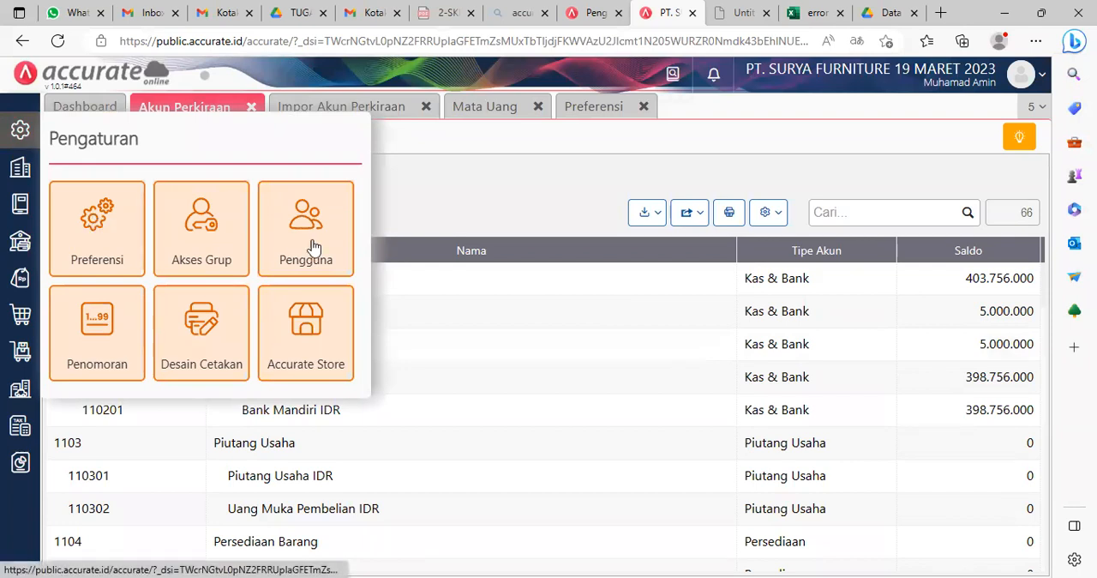
pyautogui.click(384, 105)
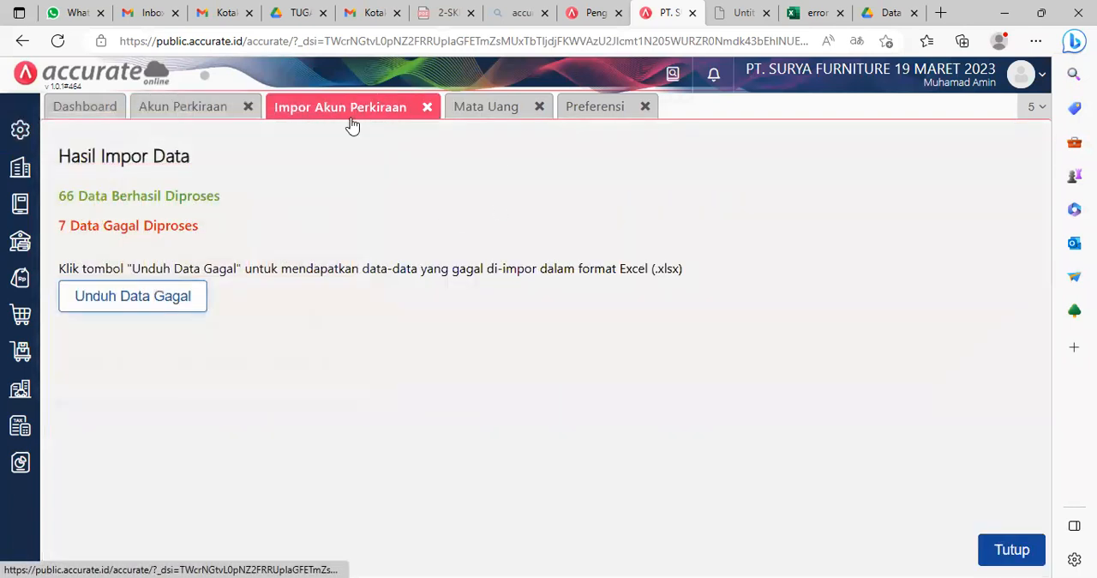
# Step: Add Singapore Dollar as a new currency in Mata Uang and save it
pyautogui.click(497, 108)
pyautogui.click(74, 177)
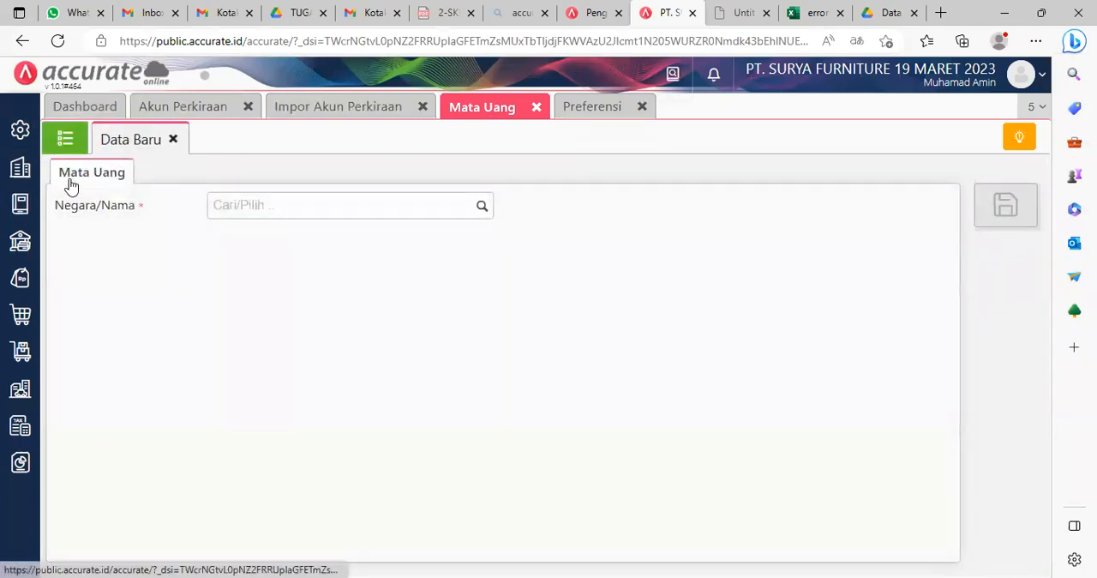
pyautogui.click(482, 207)
pyautogui.write('Sl')
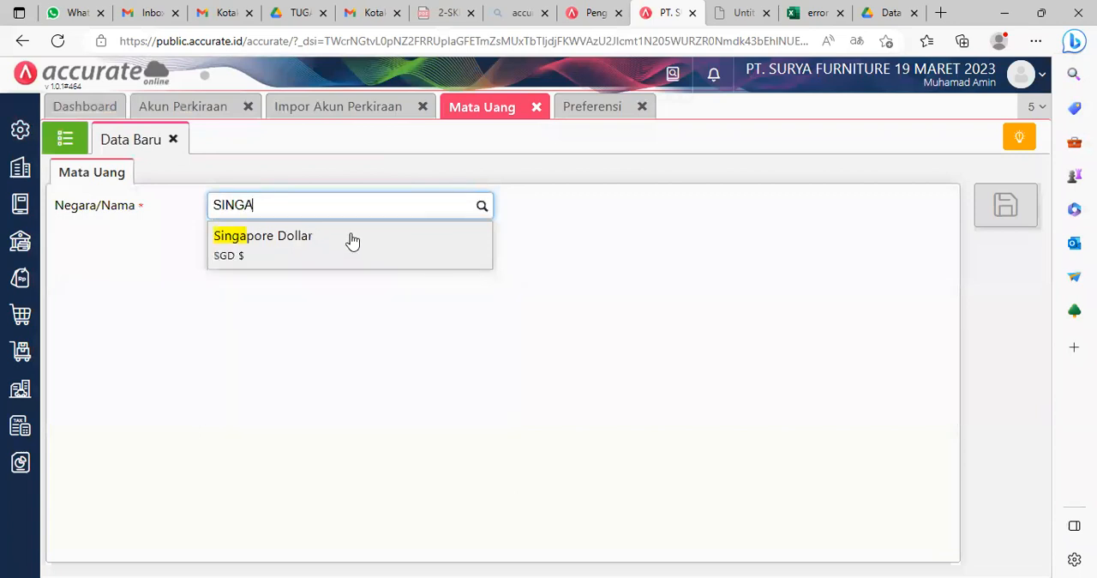
pyautogui.click(348, 239)
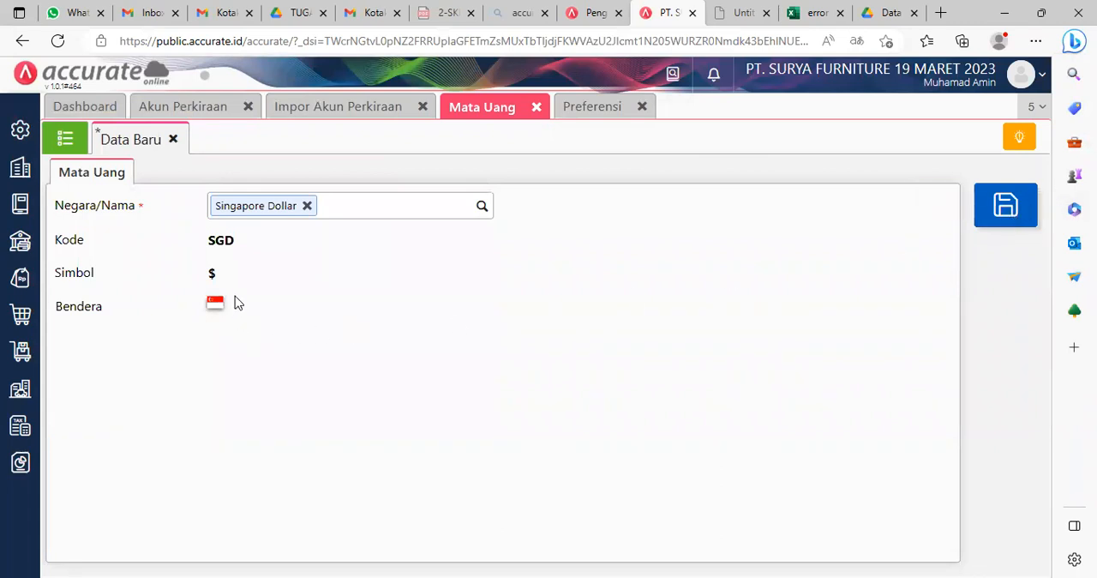
pyautogui.click(1006, 206)
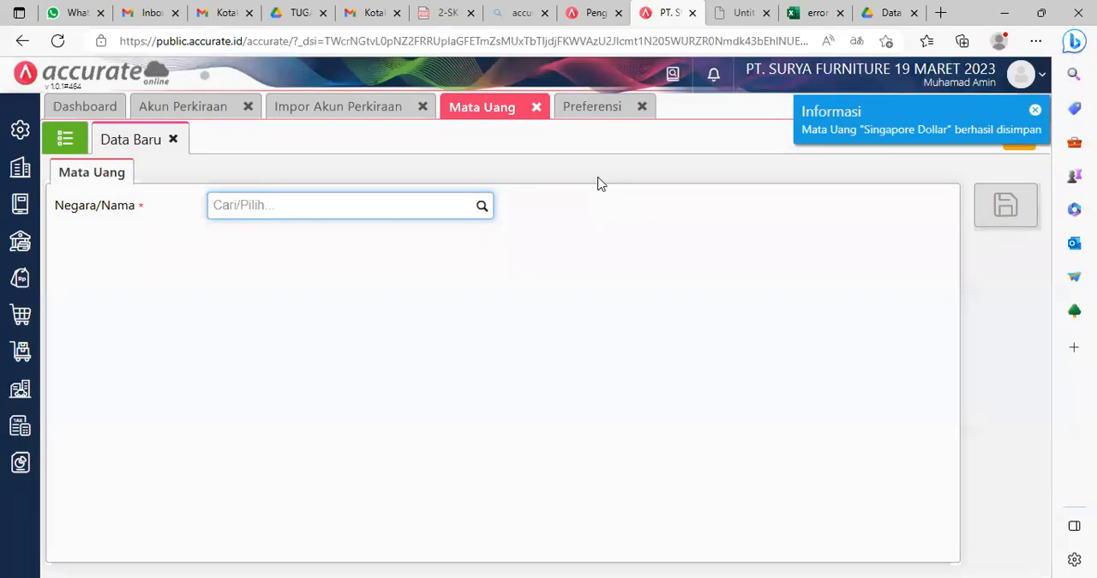
# Step: Close the previous Impor Akun Perkiraan results and start a new import from Excel for Akun Perkiraan
pyautogui.click(184, 110)
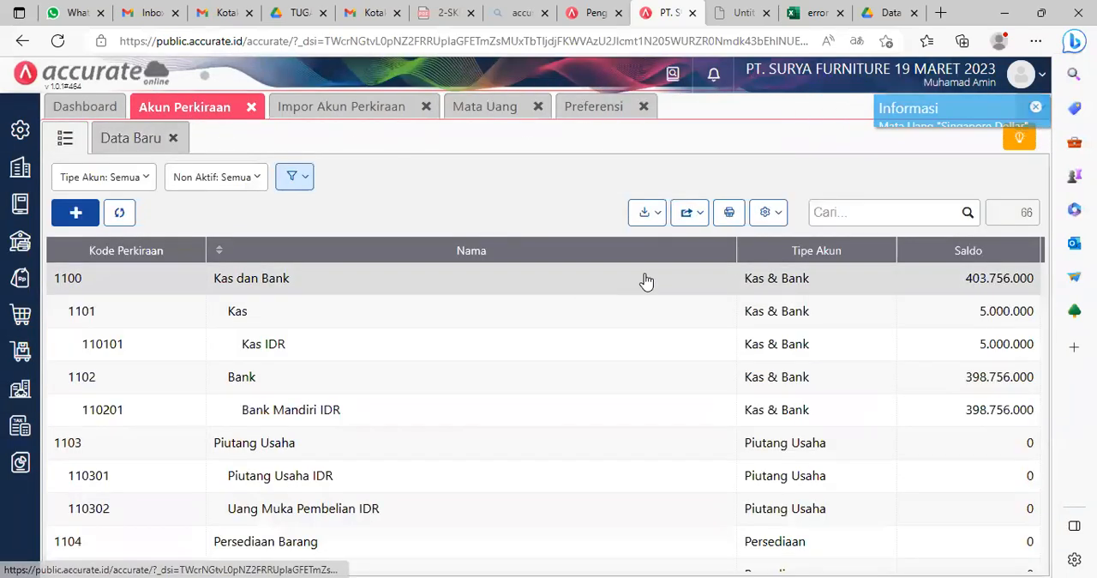
pyautogui.click(647, 216)
pyautogui.click(595, 242)
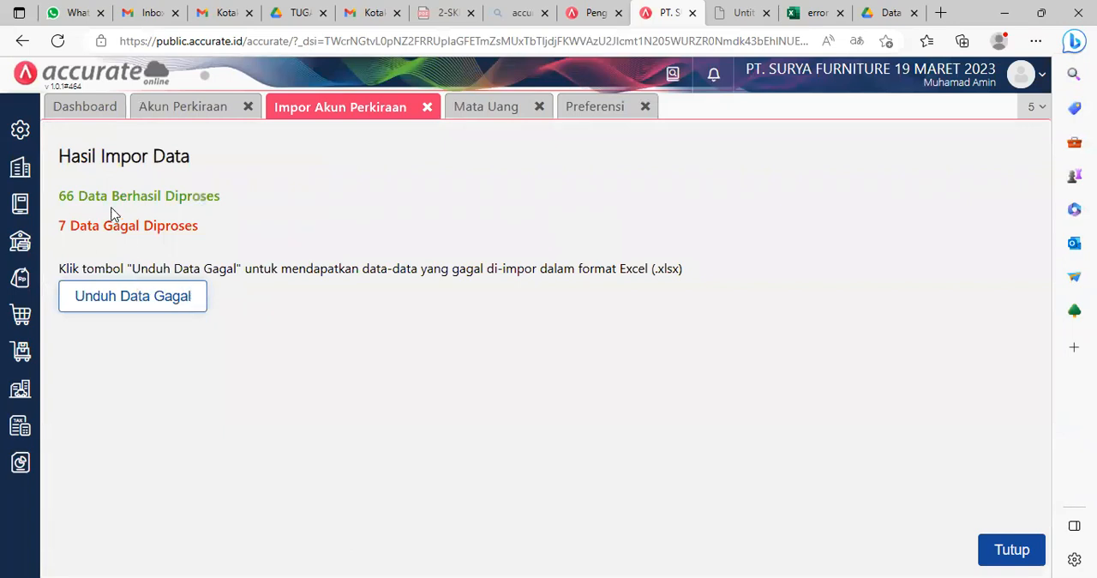
pyautogui.click(1029, 545)
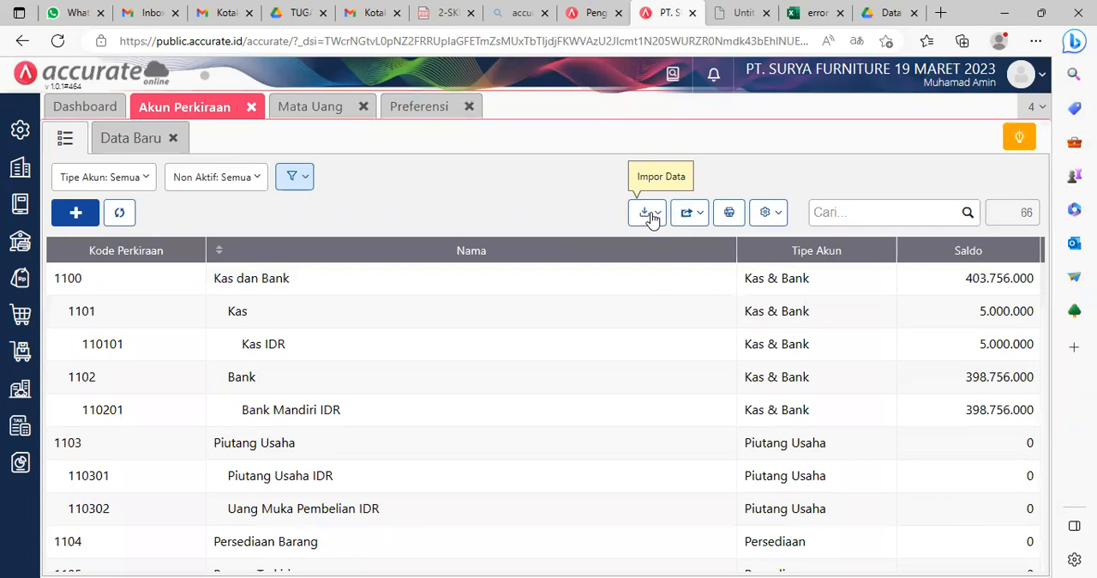
pyautogui.click(653, 219)
pyautogui.click(576, 248)
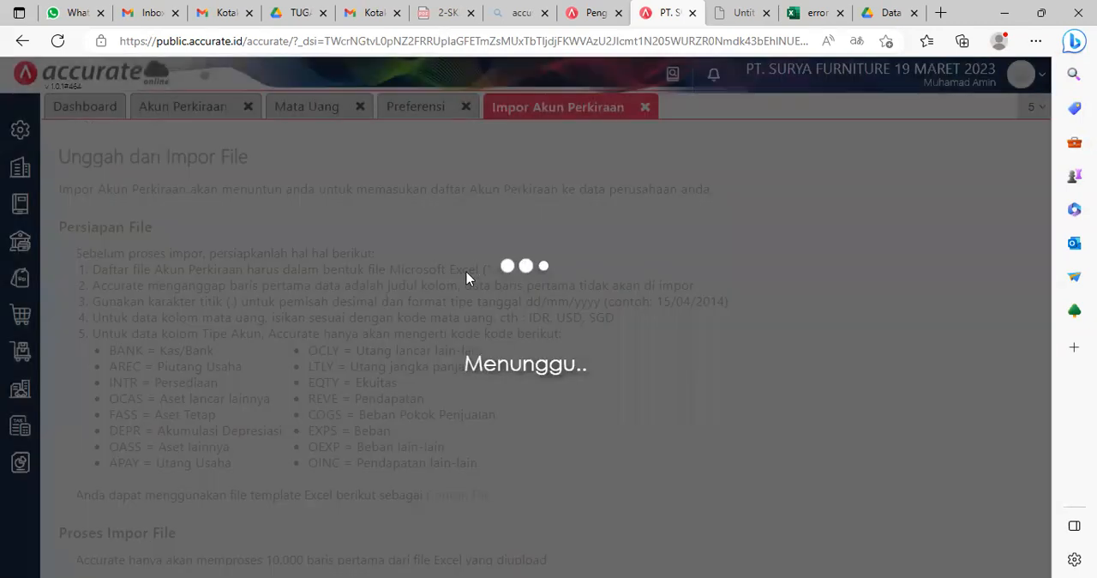
# Step: Choose 1. Daftar Akun.xls as the account import file and upload it
pyautogui.click(372, 557)
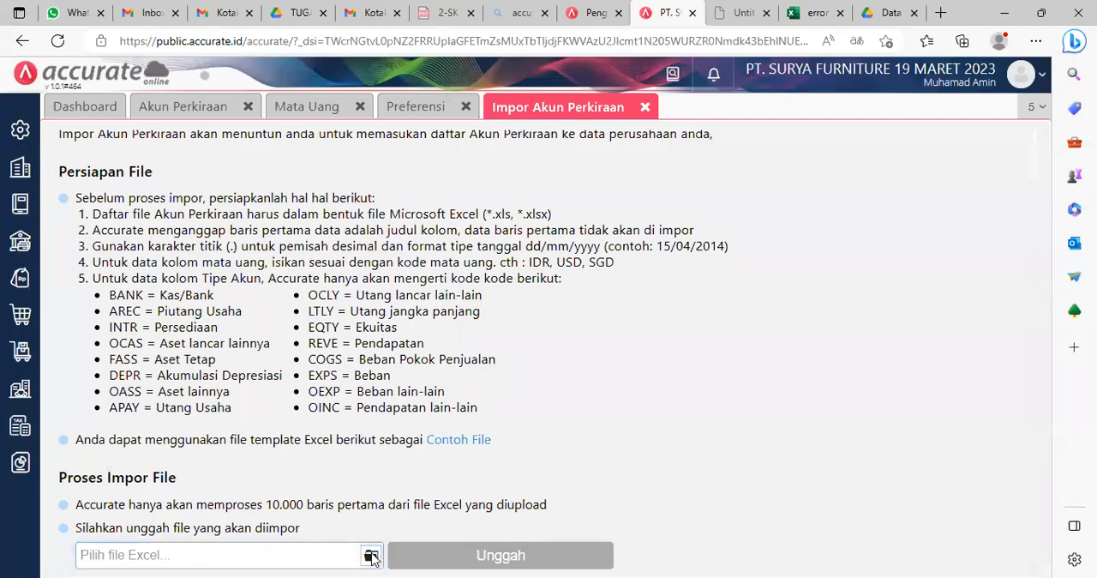
pyautogui.click(207, 228)
pyautogui.click(419, 454)
pyautogui.scroll(-1, 418, 471)
pyautogui.click(523, 544)
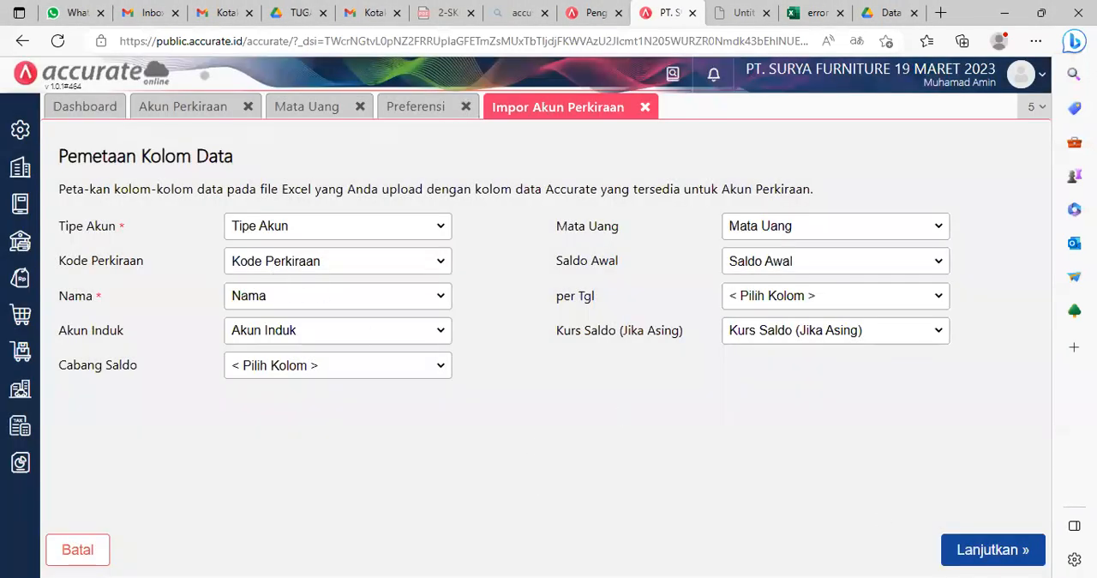
# Step: Accept the account column mapping, enable updating of data already in the database, and run the import
pyautogui.click(1001, 551)
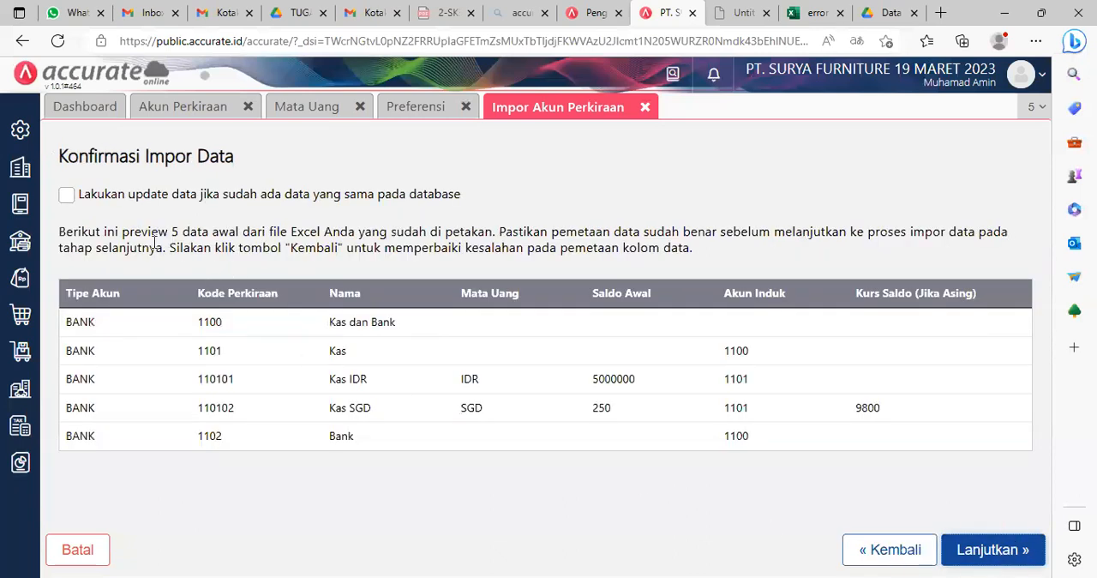
pyautogui.click(66, 197)
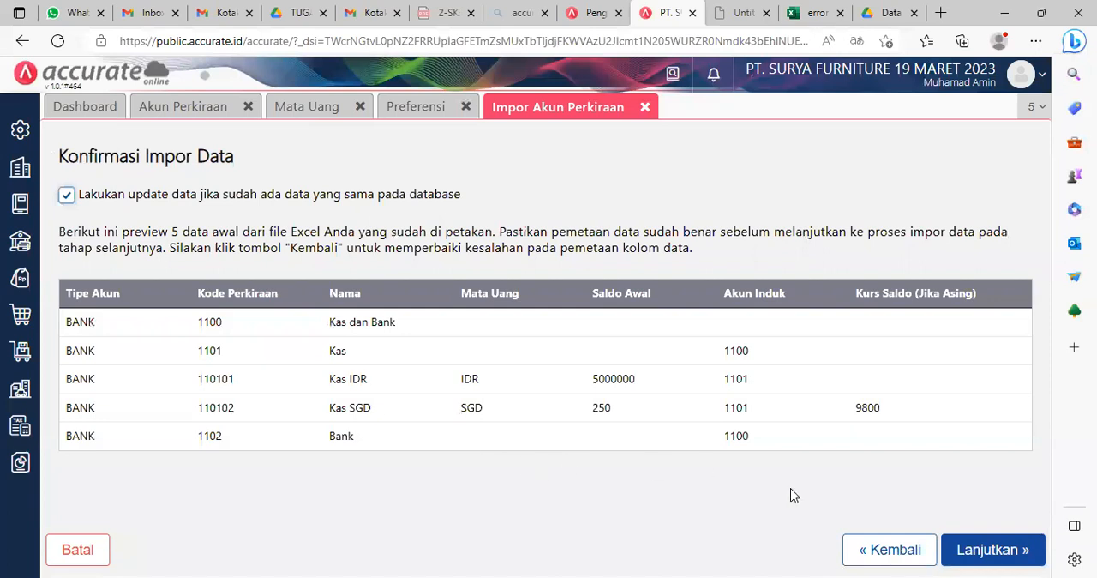
pyautogui.click(986, 540)
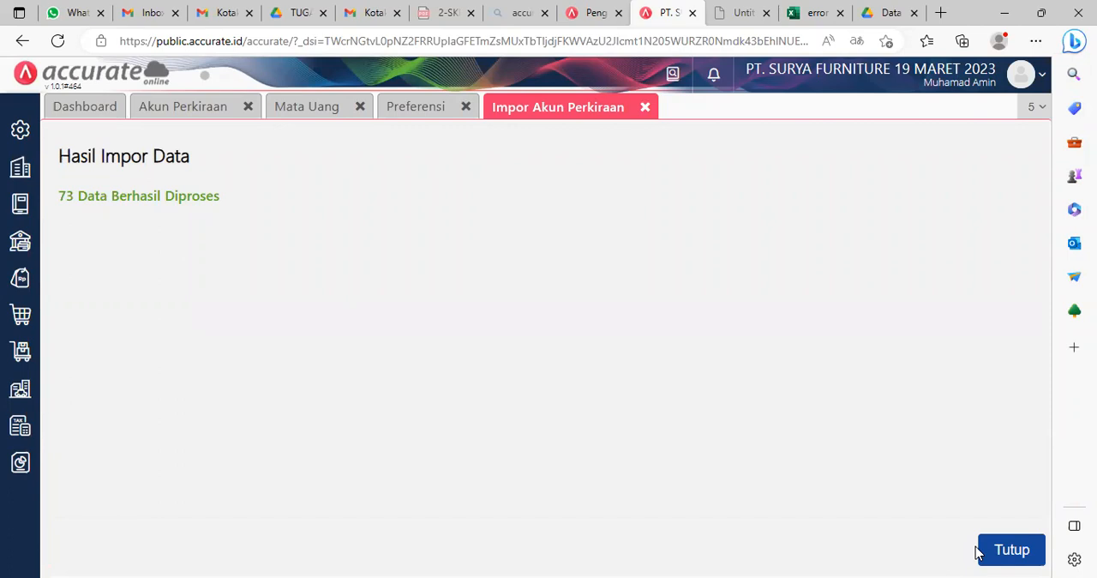
# Step: Close the Impor Akun Perkiraan, Preferensi, Mata Uang and Akun Perkiraan pages to return to the Dashboard
pyautogui.click(644, 107)
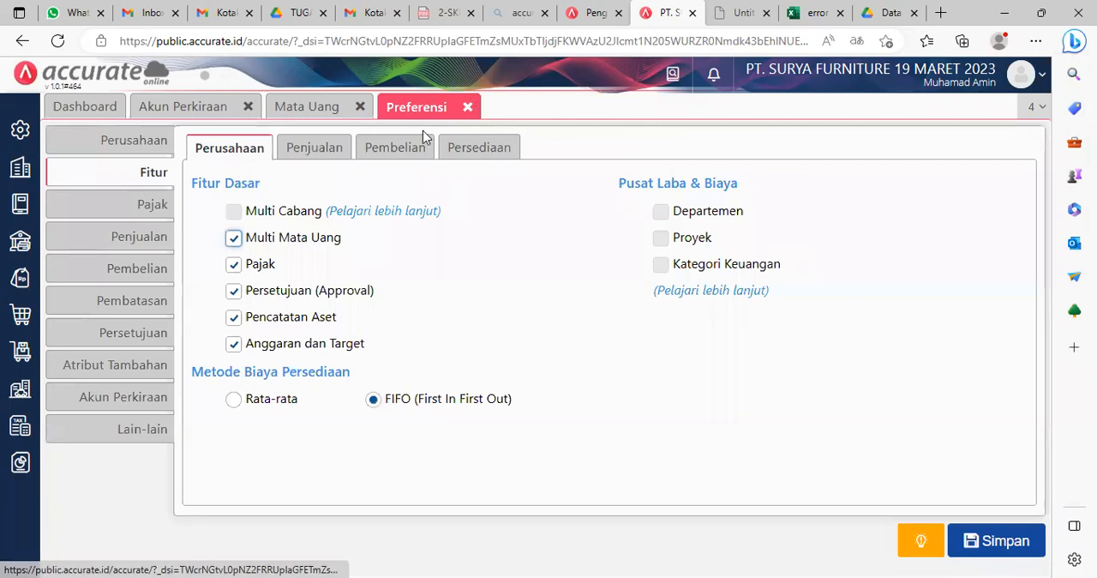
pyautogui.click(467, 107)
pyautogui.click(360, 108)
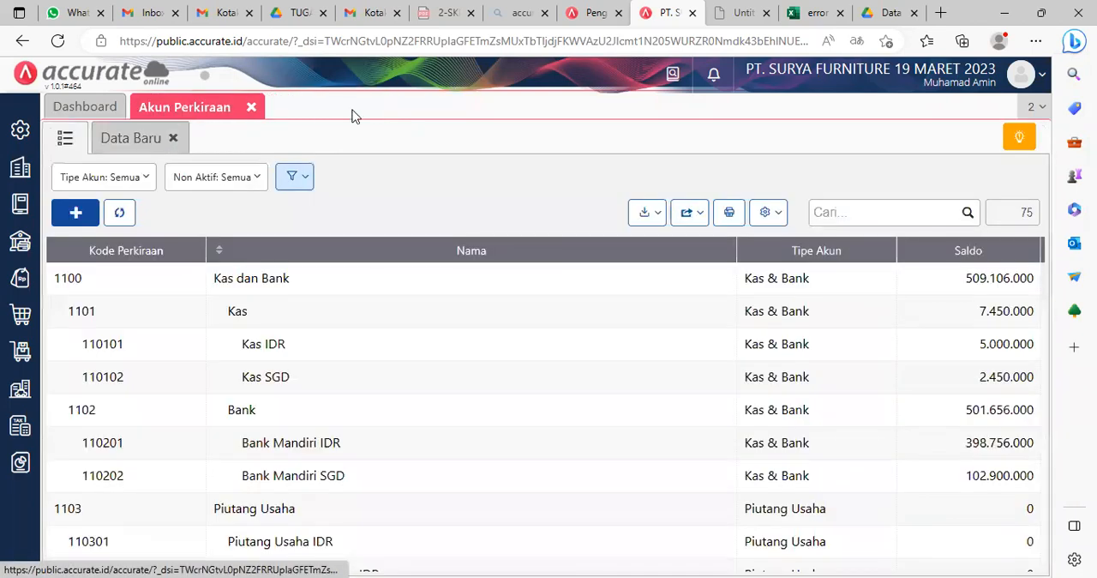
pyautogui.click(253, 108)
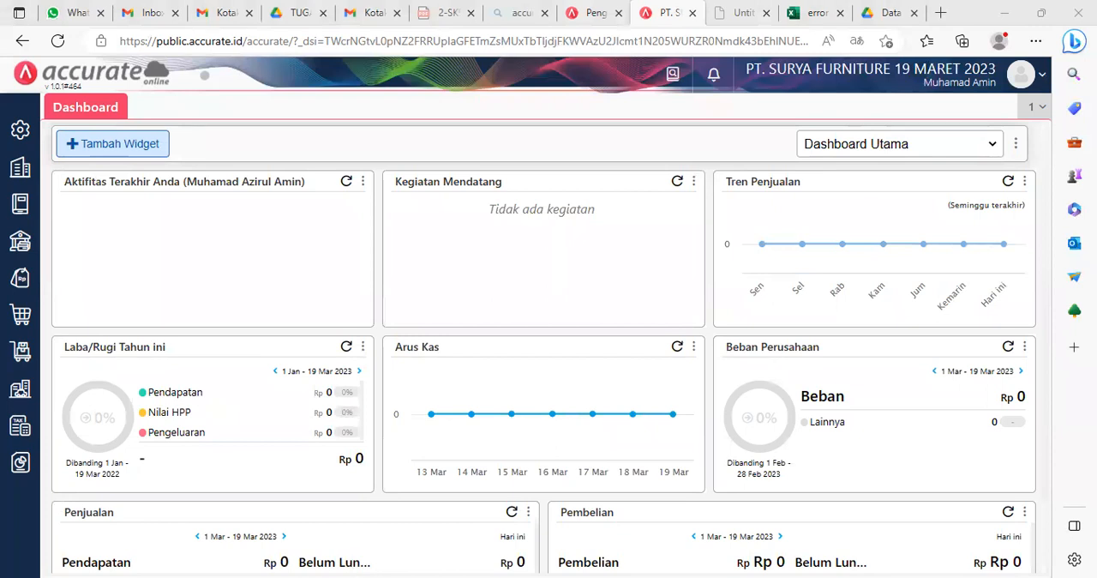
# Step: Open the Pemasok list in the Pembelian module and start an import from Excel
pyautogui.click(21, 317)
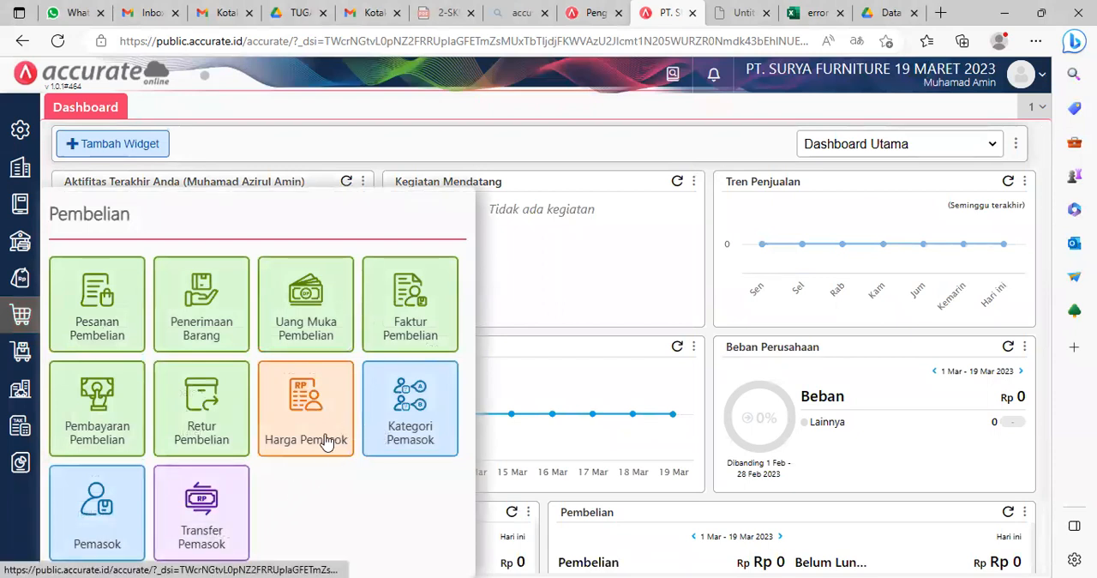
pyautogui.click(102, 517)
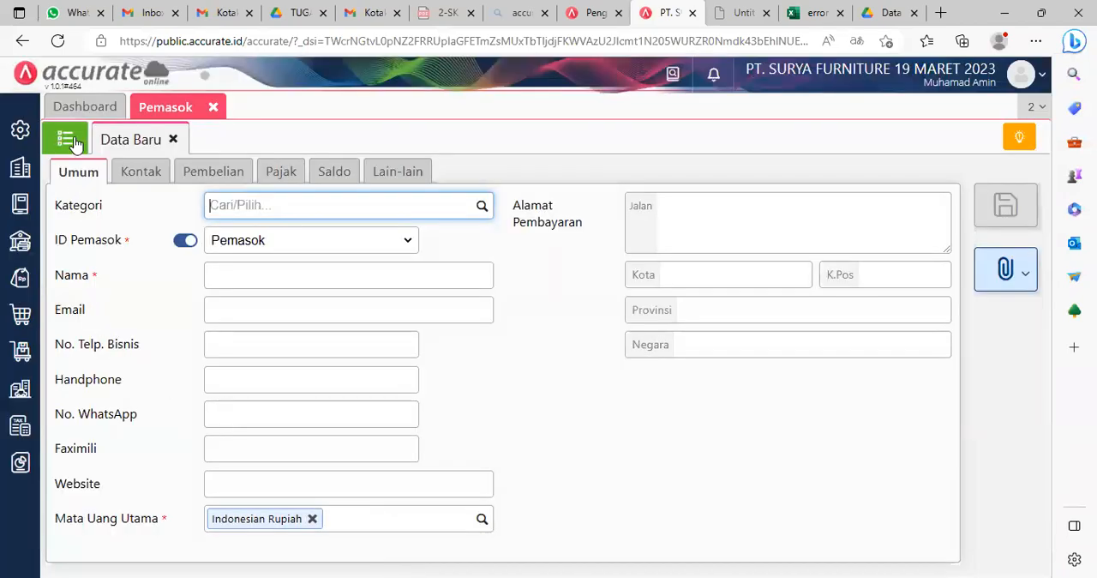
pyautogui.click(72, 142)
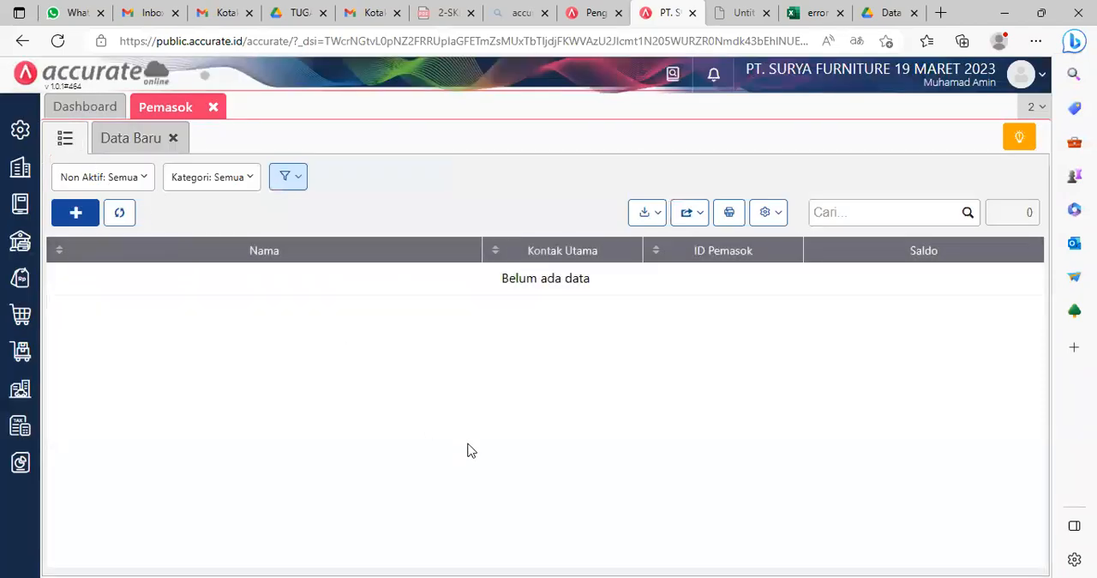
pyautogui.click(656, 219)
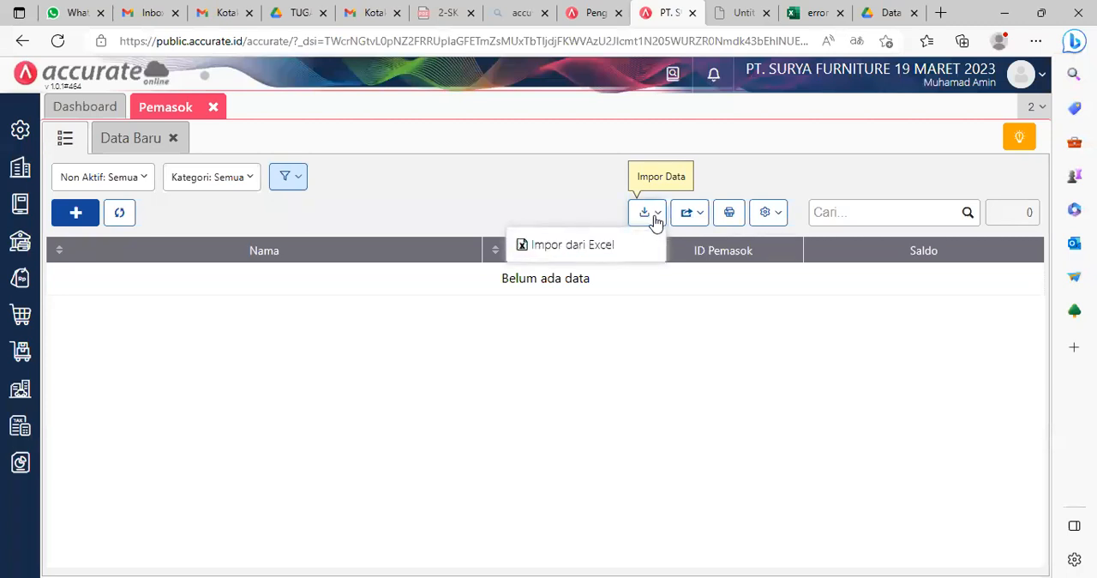
pyautogui.click(540, 253)
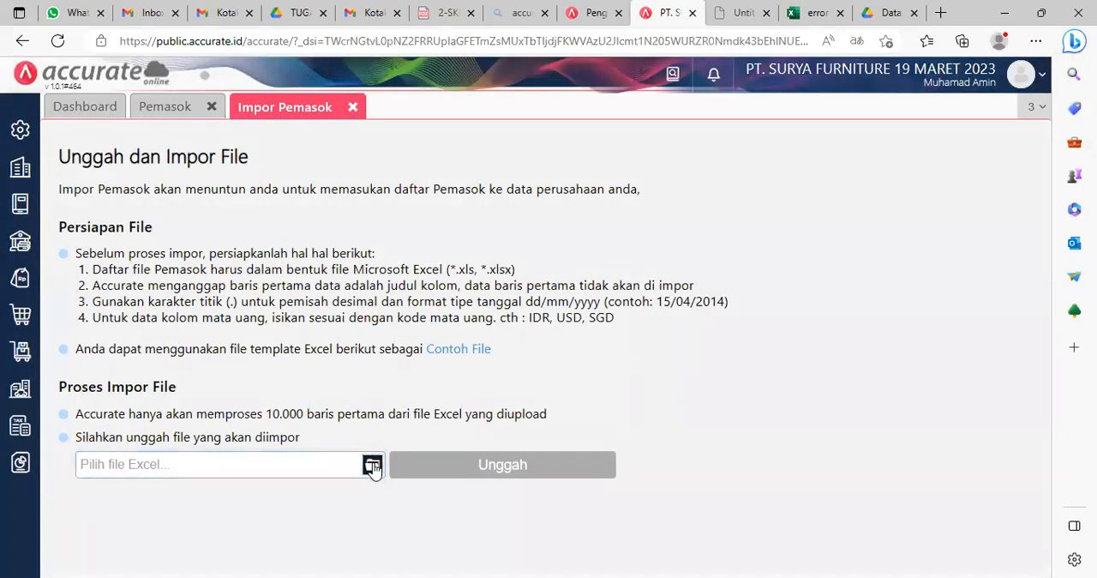
# Step: Choose 2.Daftar Pemasok..xls as the supplier import file and upload it
pyautogui.click(372, 465)
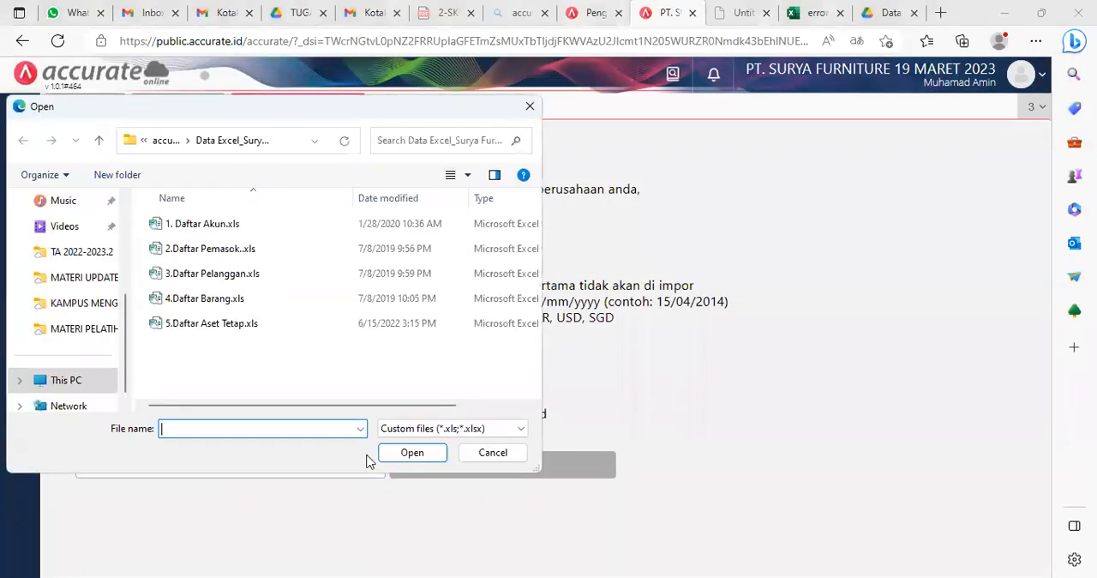
pyautogui.click(220, 252)
pyautogui.click(426, 455)
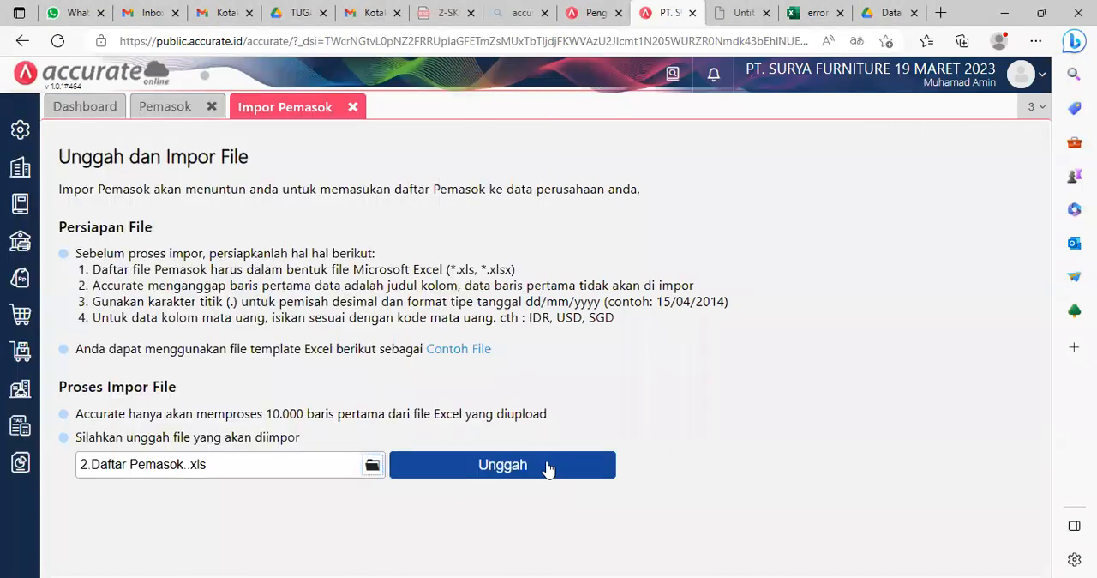
pyautogui.click(548, 463)
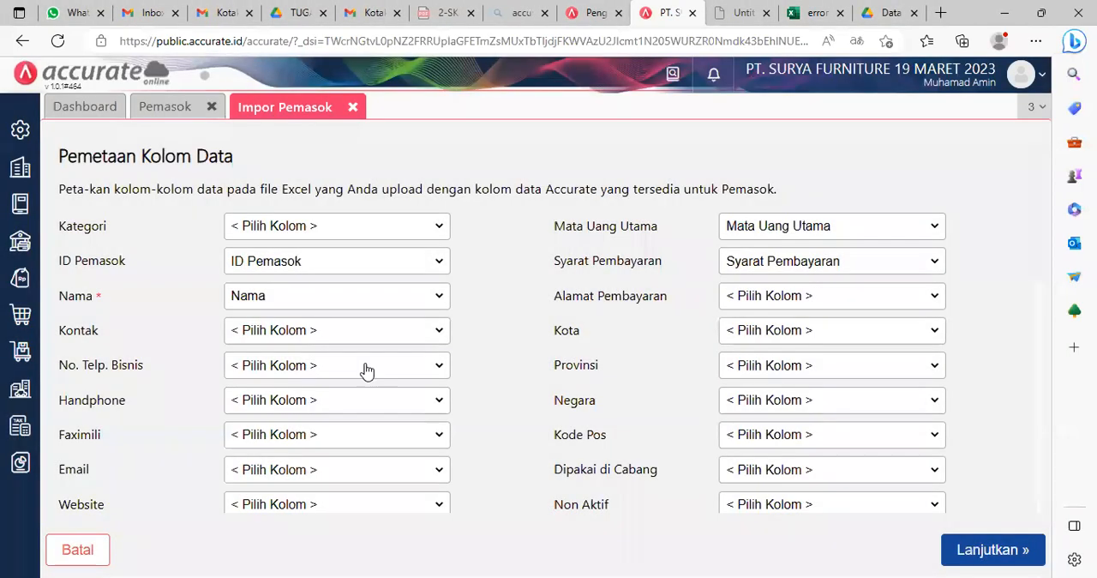
# Step: Accept the supplier column mapping, enable updating existing data with added opening balances, run the import and close its results
pyautogui.scroll(-3, 901, 534)
pyautogui.click(971, 549)
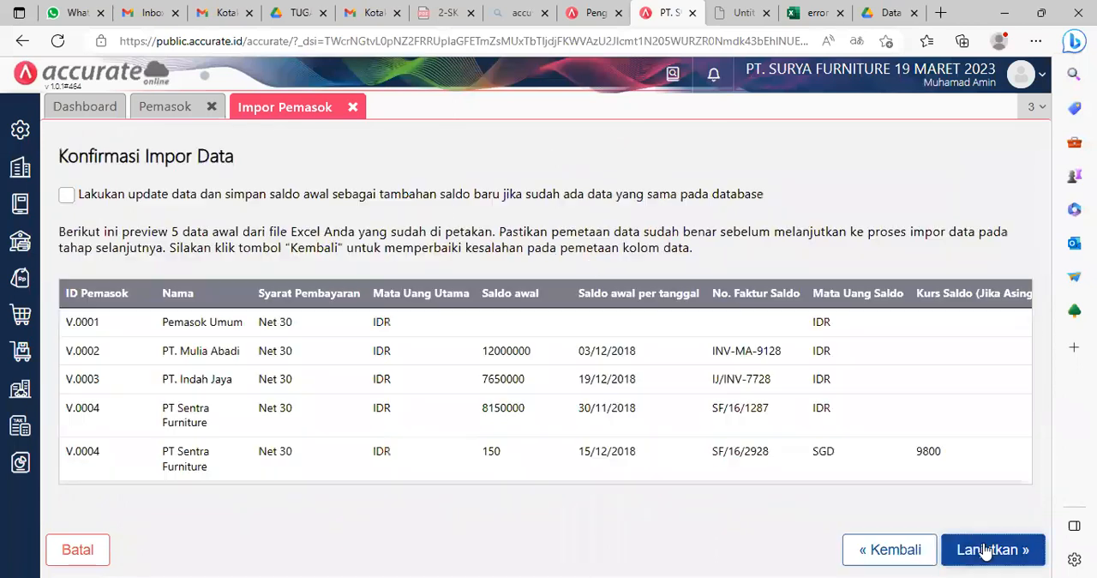
pyautogui.click(66, 195)
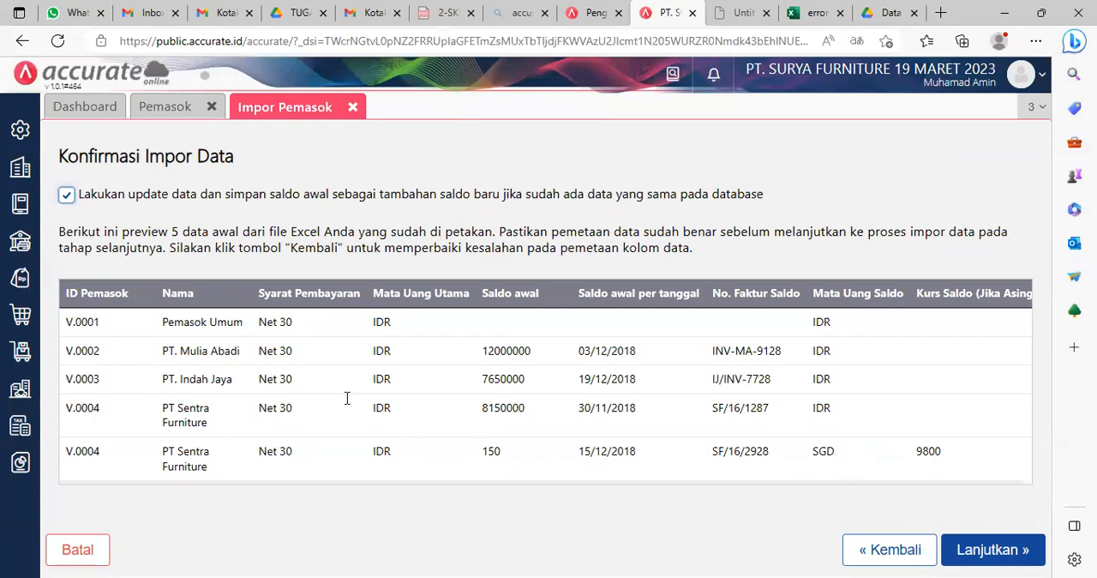
pyautogui.click(987, 553)
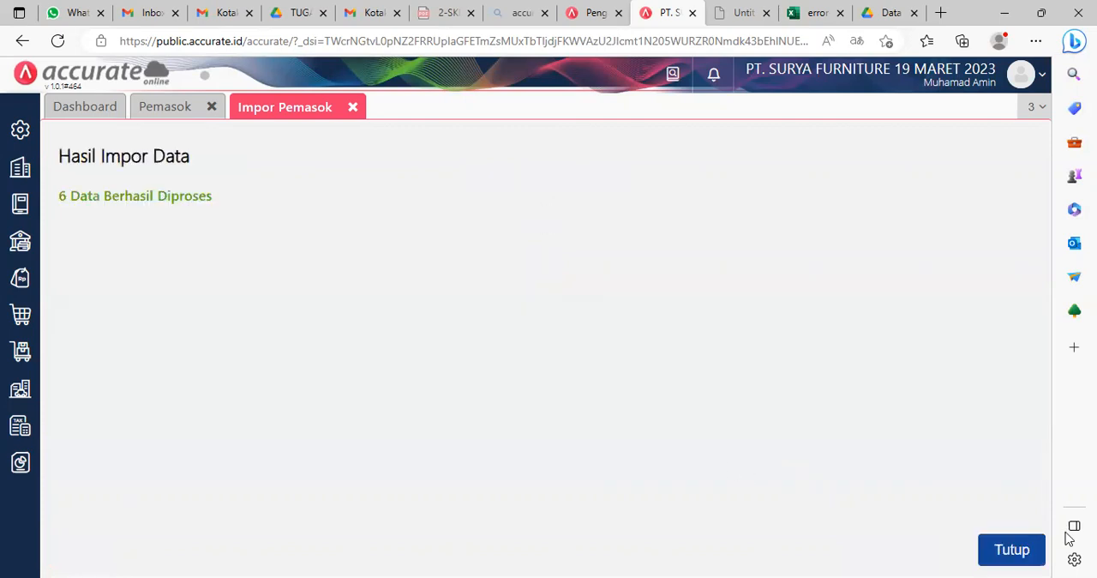
pyautogui.click(1015, 551)
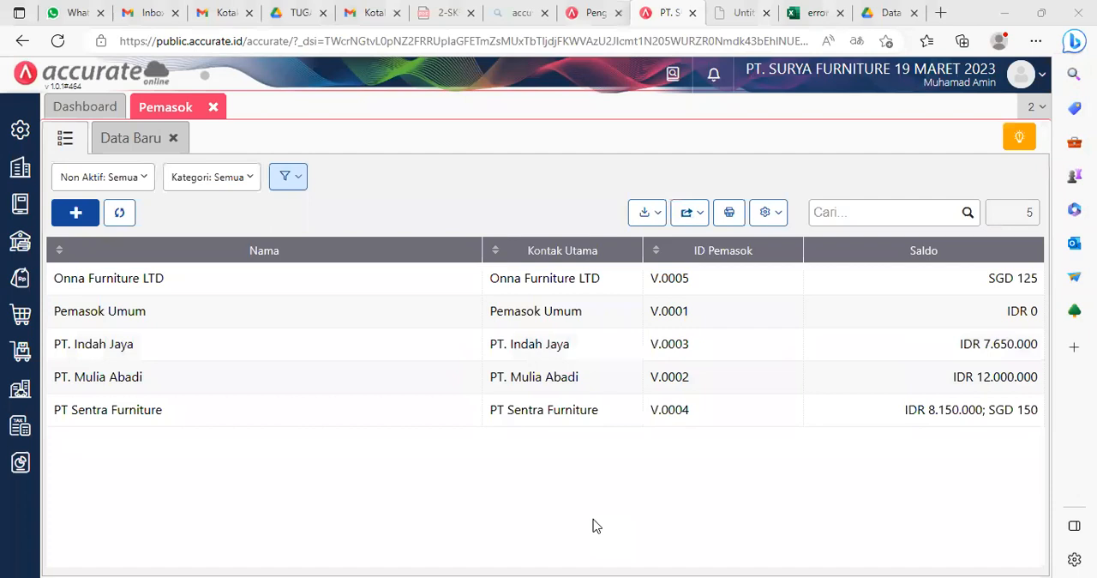
# Step: Close the Pemasok page, open the Pelanggan list in the Penjualan module and start an import from Excel
pyautogui.click(214, 109)
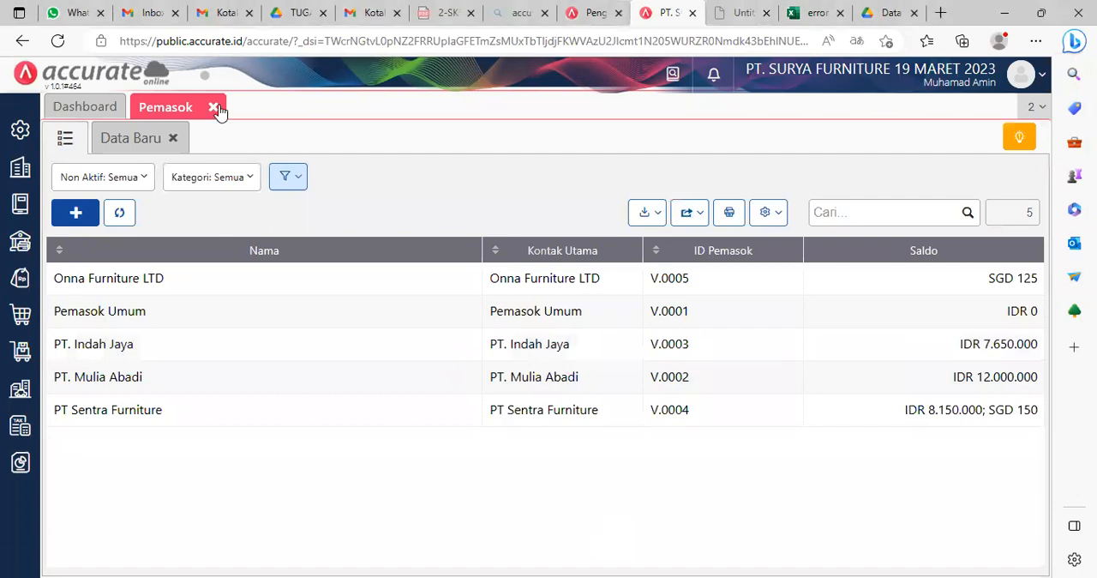
pyautogui.click(213, 109)
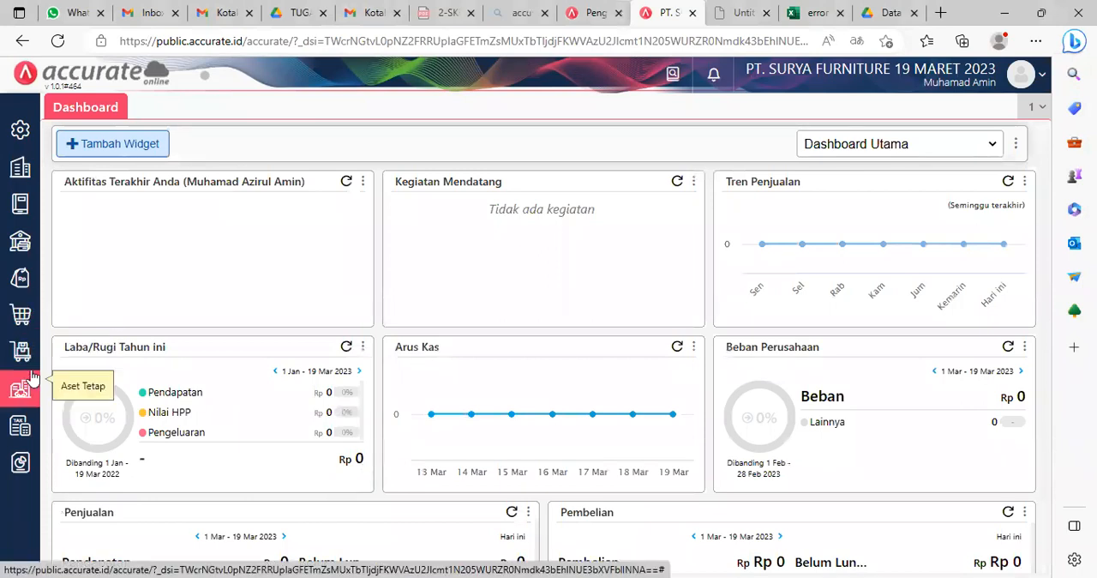
pyautogui.click(15, 277)
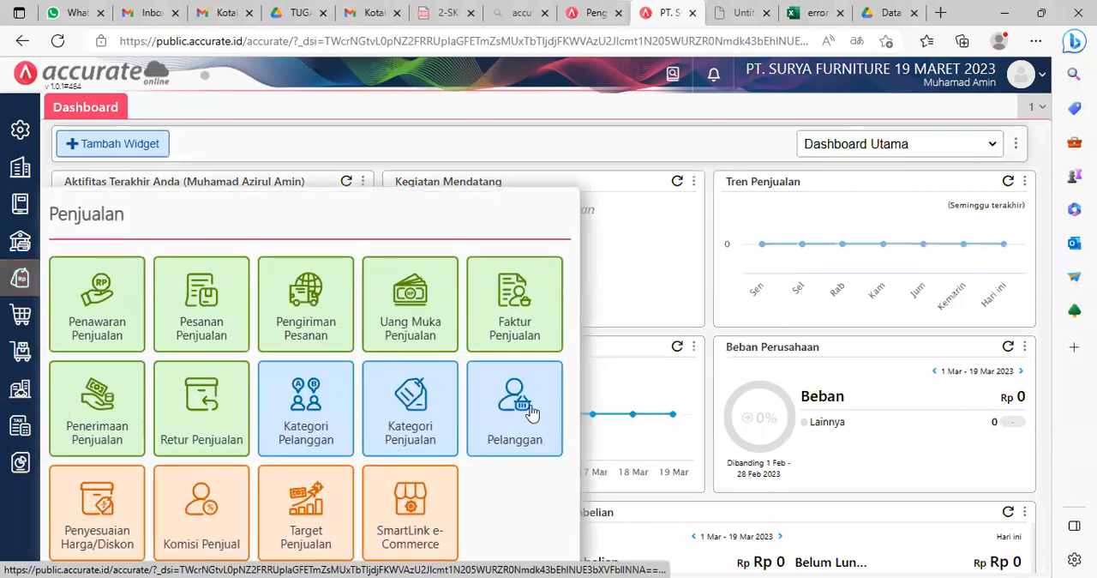
pyautogui.click(505, 436)
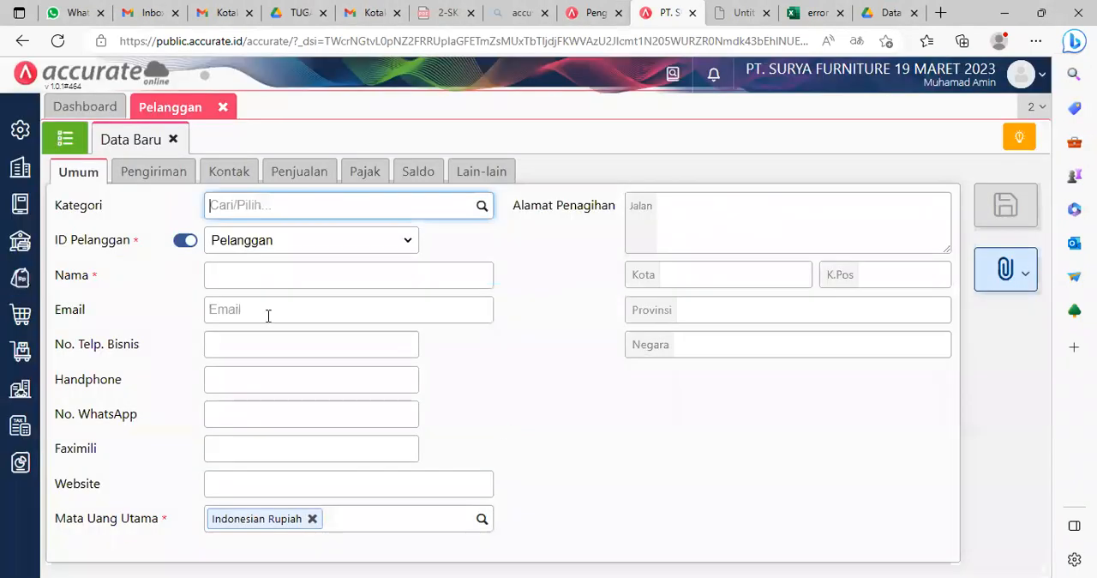
pyautogui.click(74, 143)
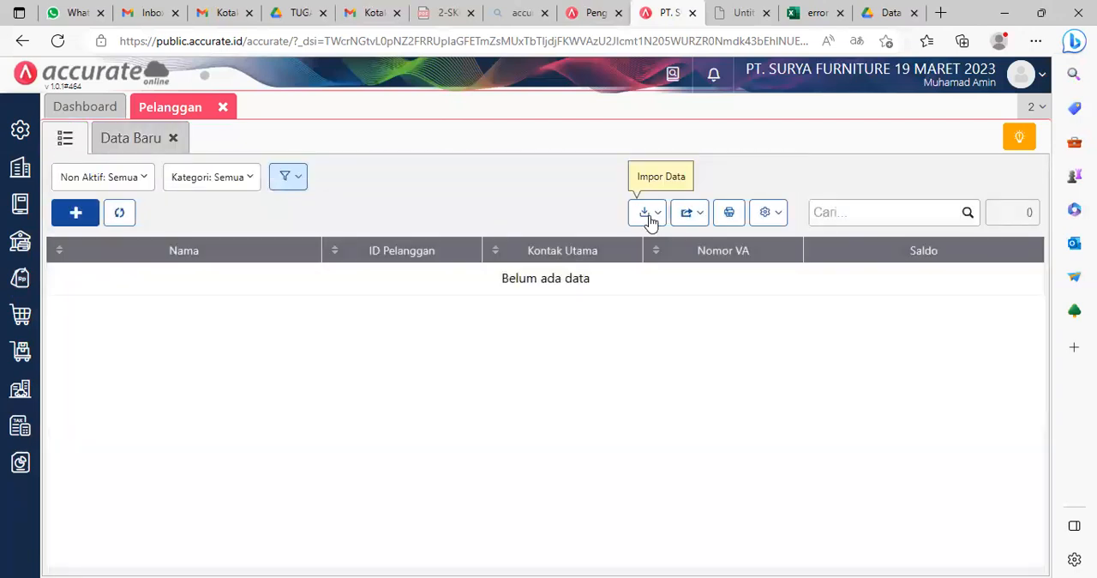
pyautogui.click(649, 214)
pyautogui.click(563, 247)
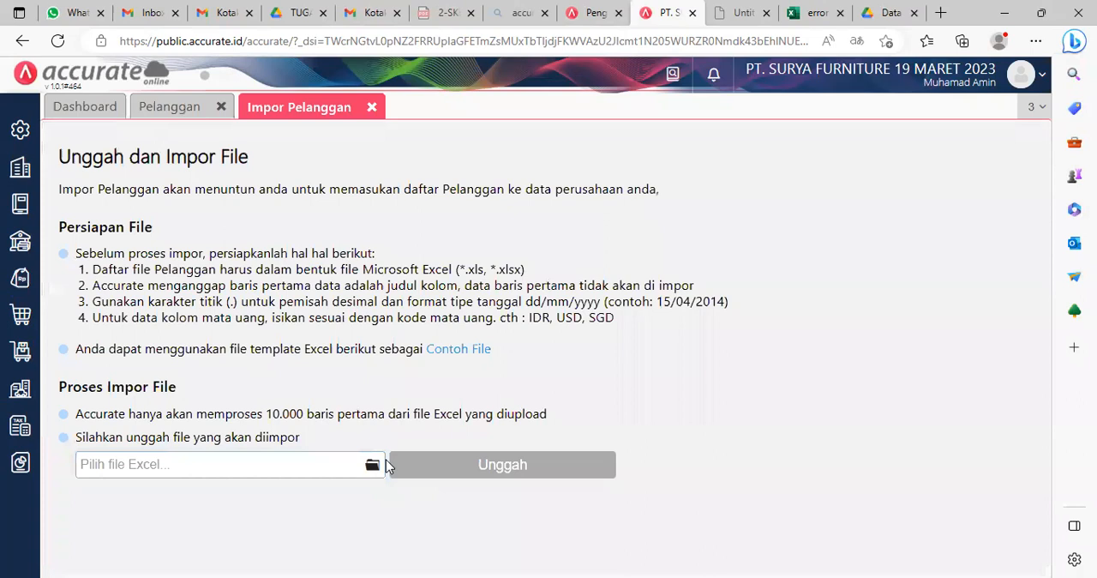
# Step: Choose 3.Daftar Pelanggan.xls as the customer import file and upload it
pyautogui.click(373, 466)
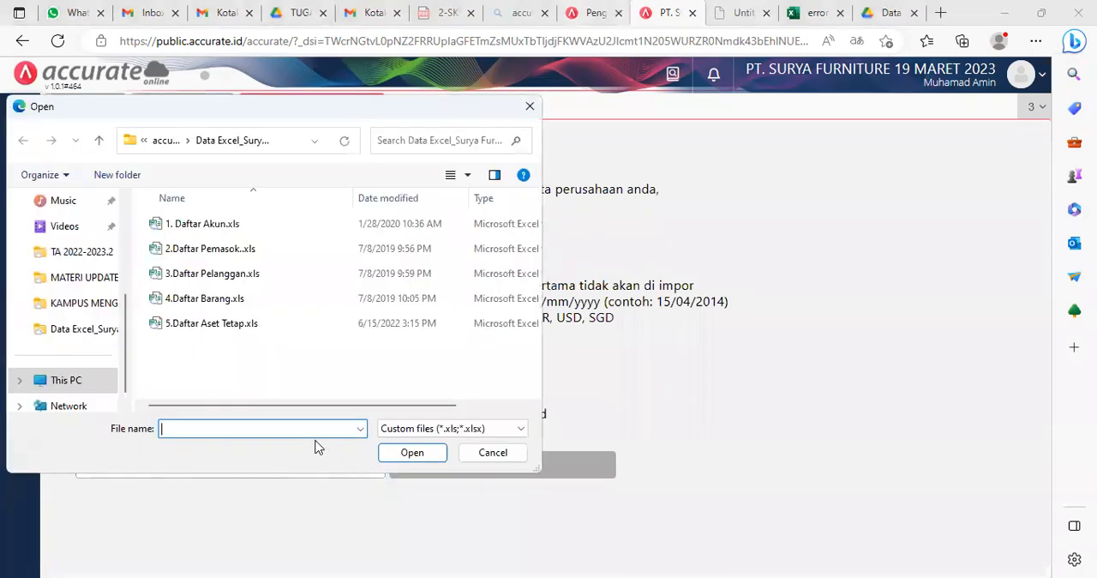
pyautogui.click(239, 283)
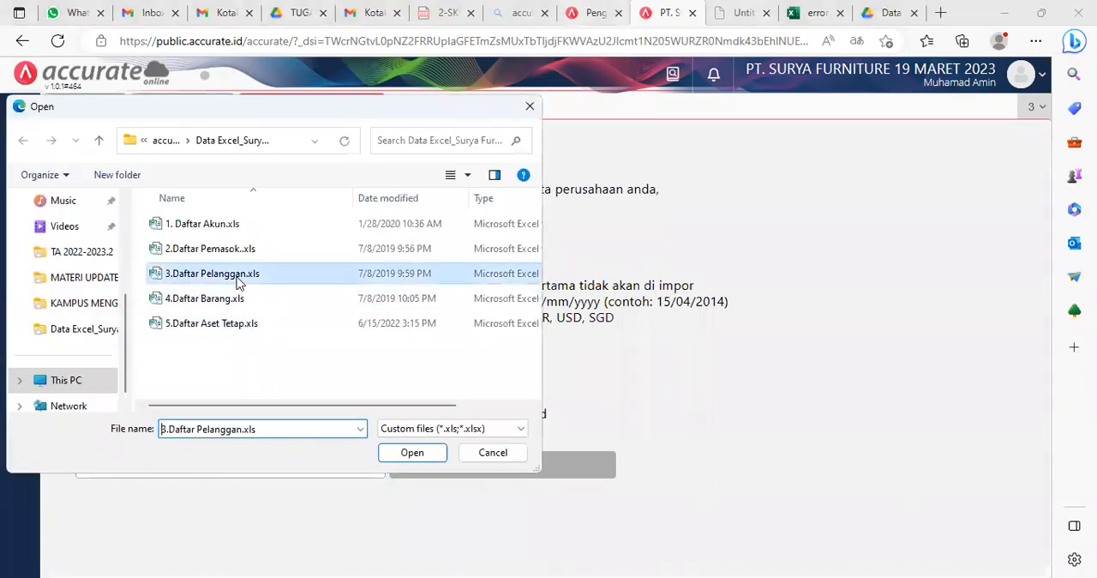
pyautogui.click(417, 456)
pyautogui.click(550, 470)
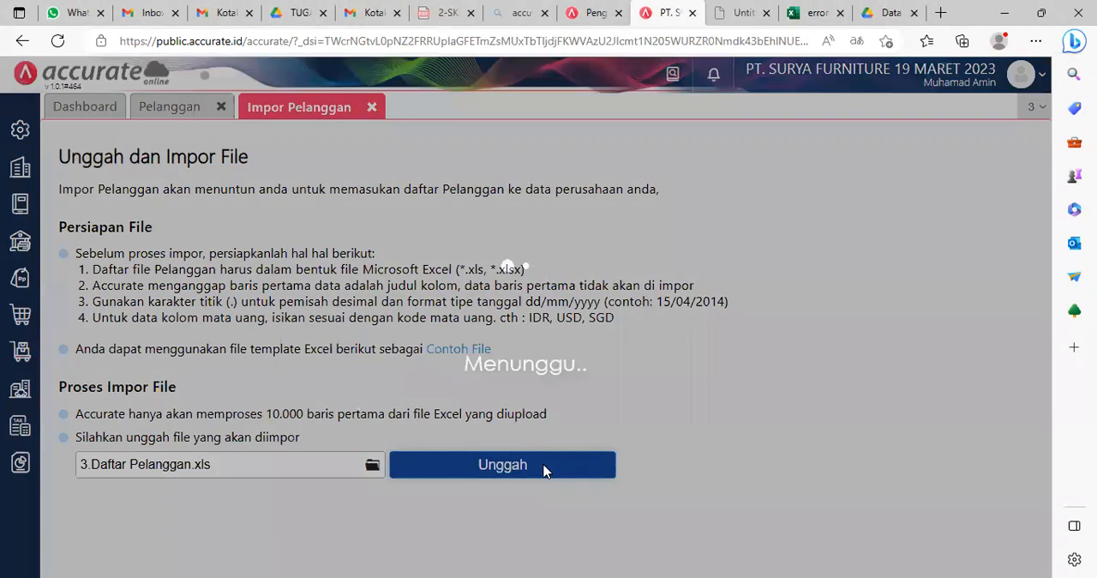
# Step: Accept the customer column mapping, run the import with updating existing data and added opening balances enabled, and close the results and Pelanggan page
pyautogui.click(999, 552)
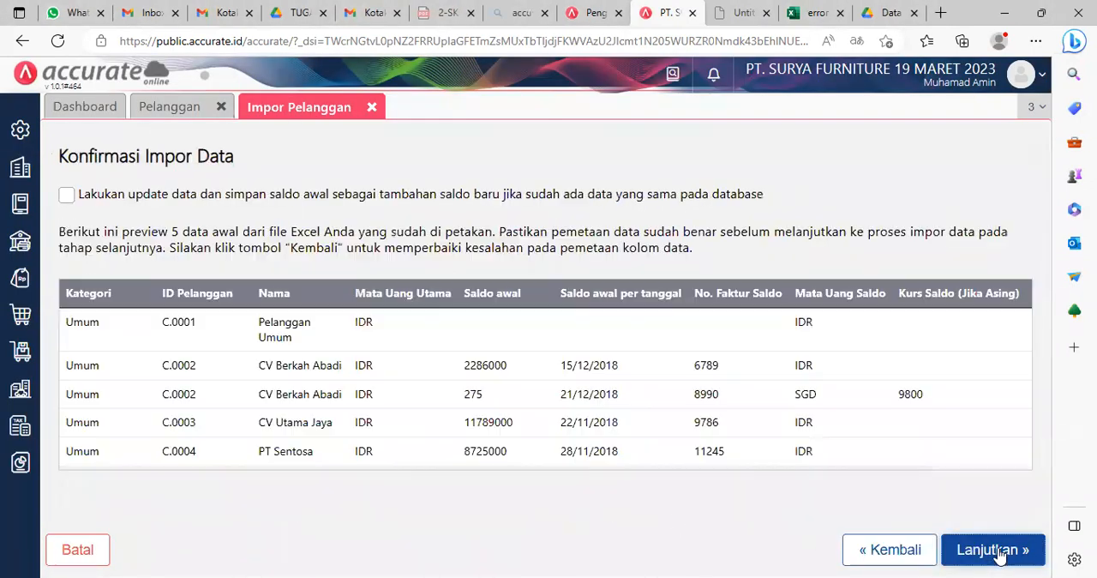
pyautogui.click(64, 195)
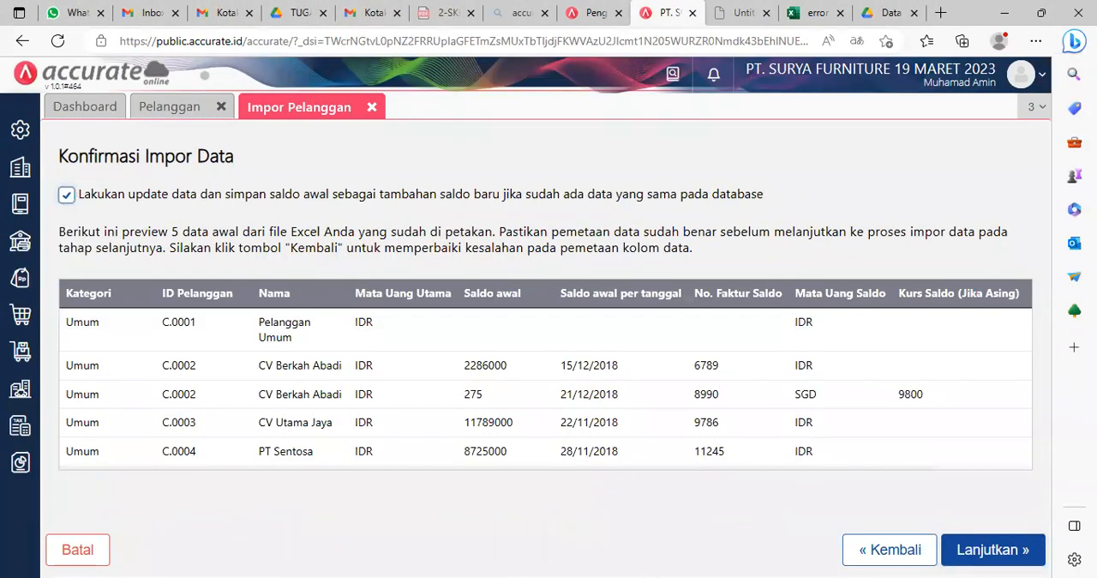
pyautogui.click(999, 552)
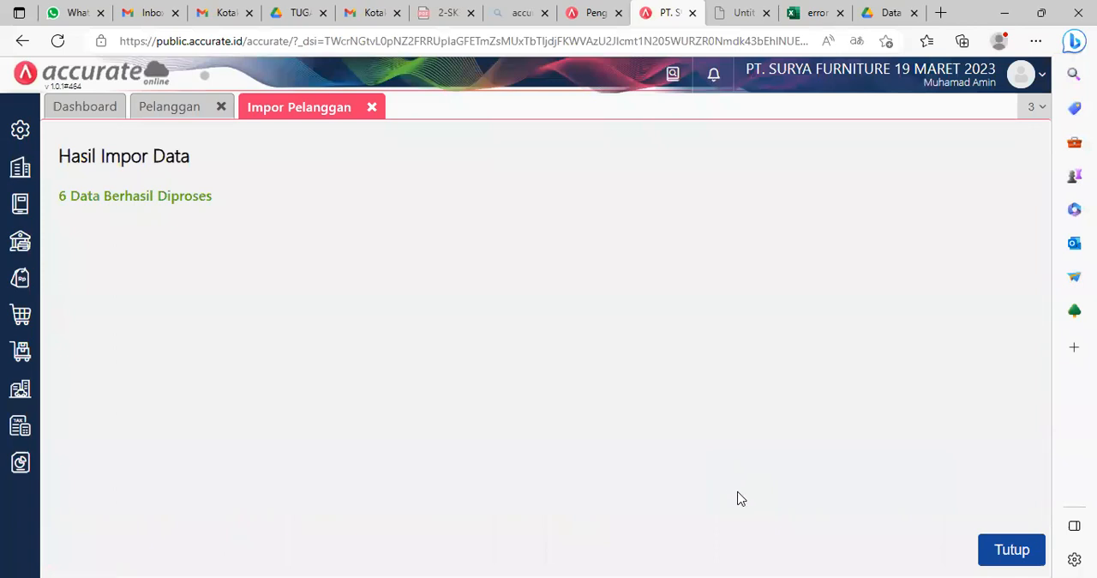
pyautogui.click(1013, 551)
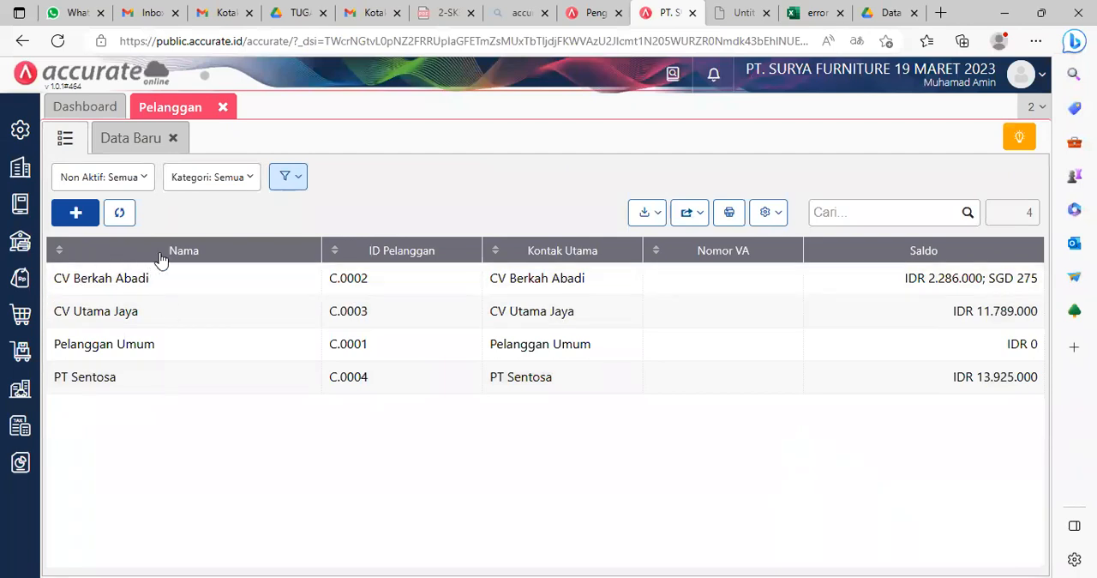
pyautogui.click(224, 107)
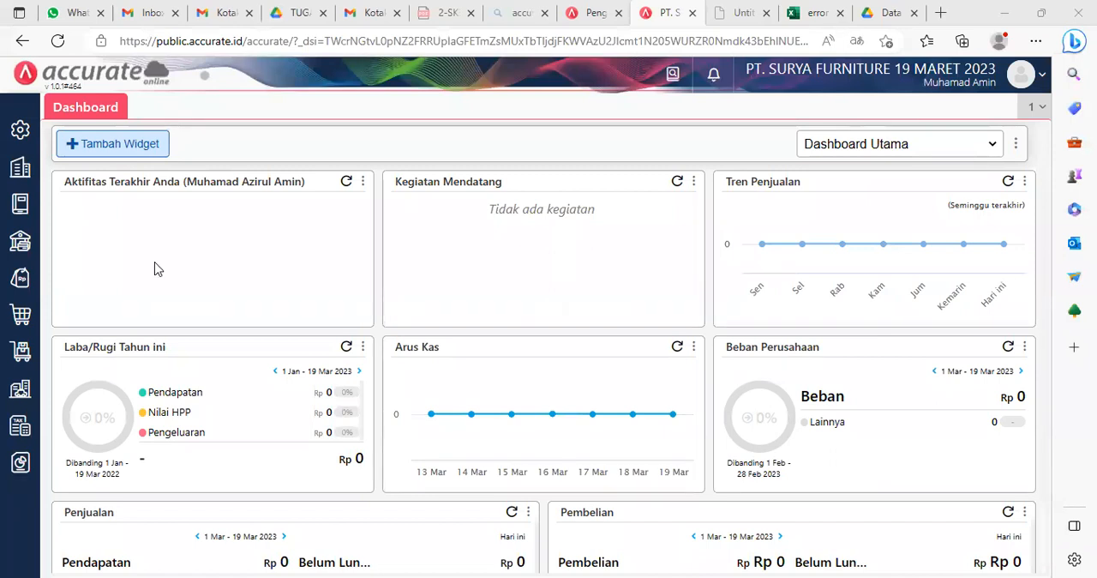
# Step: Create and save an item category named Meja under Kategori Barang in the Persediaan module
pyautogui.click(19, 352)
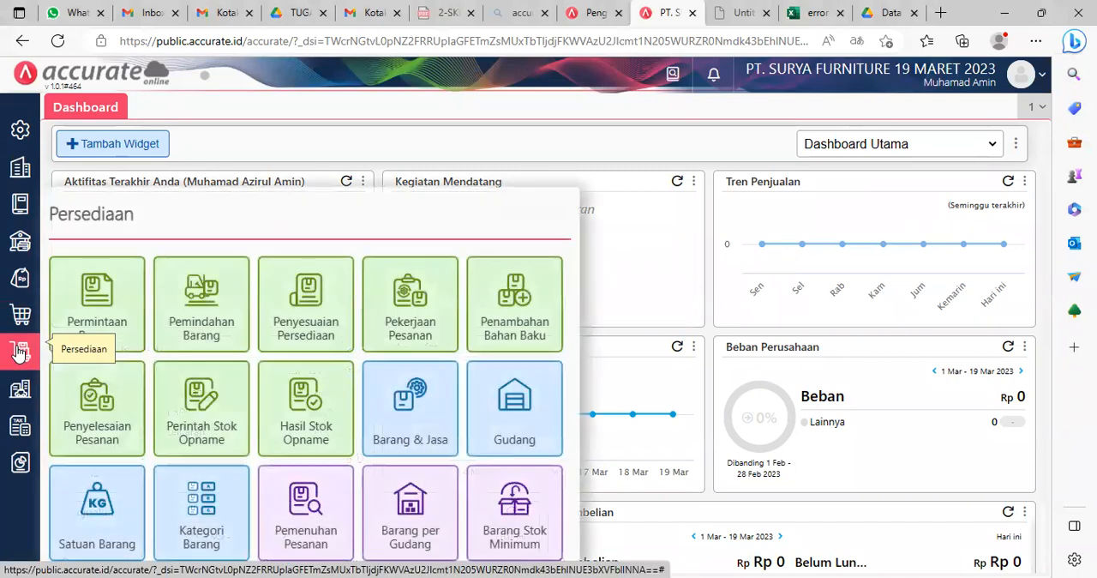
pyautogui.click(277, 432)
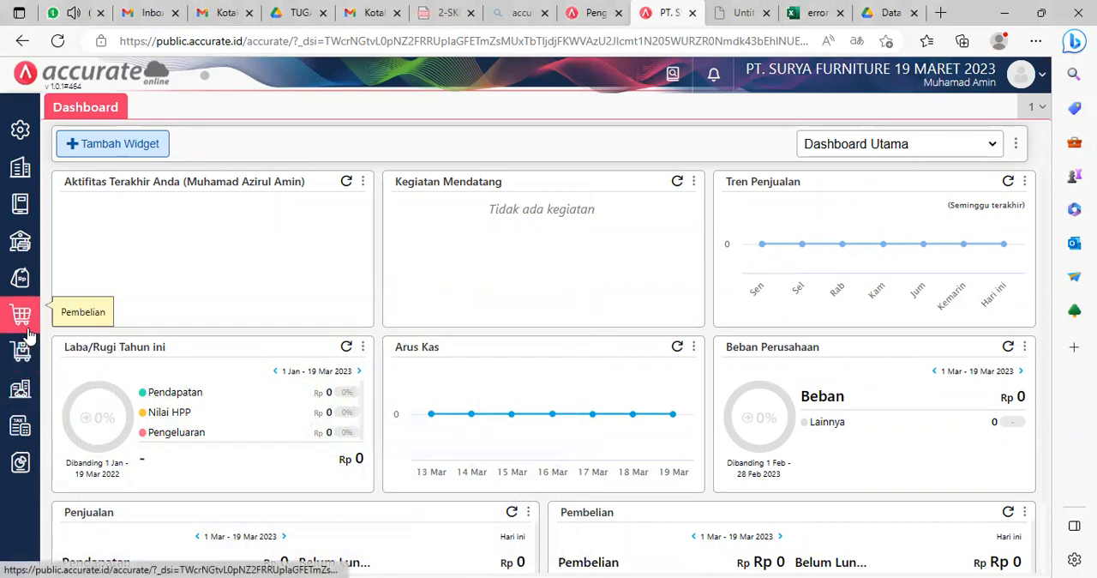
pyautogui.click(19, 359)
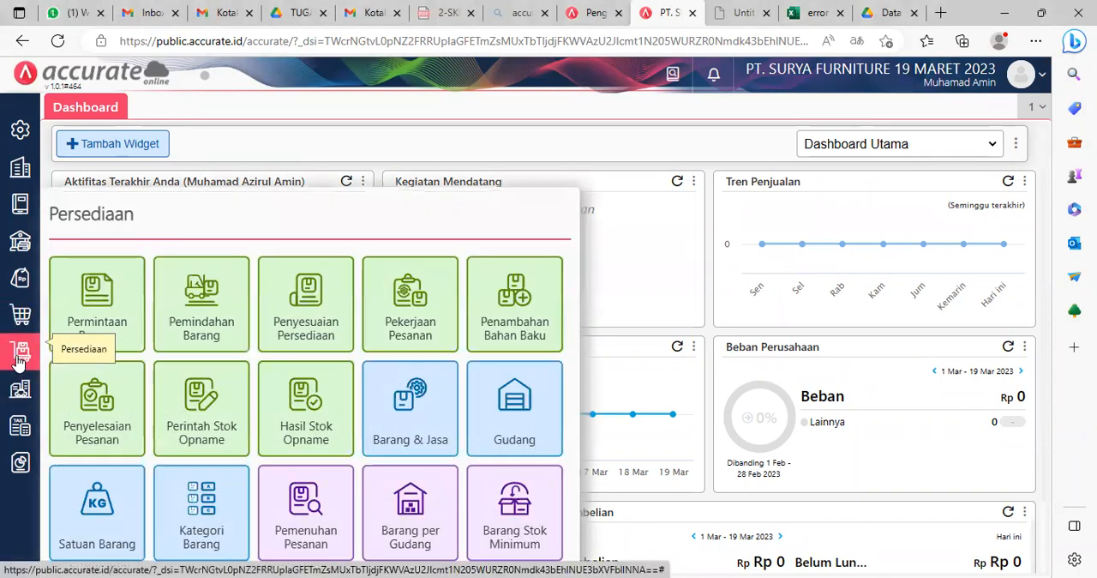
pyautogui.click(206, 520)
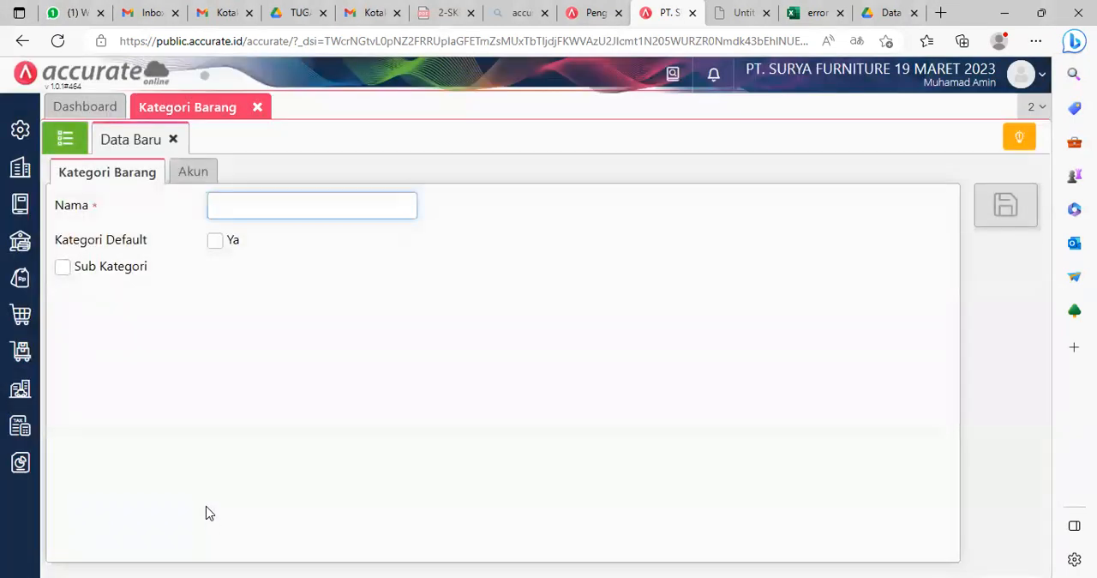
pyautogui.write('Meja')
pyautogui.click(429, 269)
pyautogui.click(1008, 205)
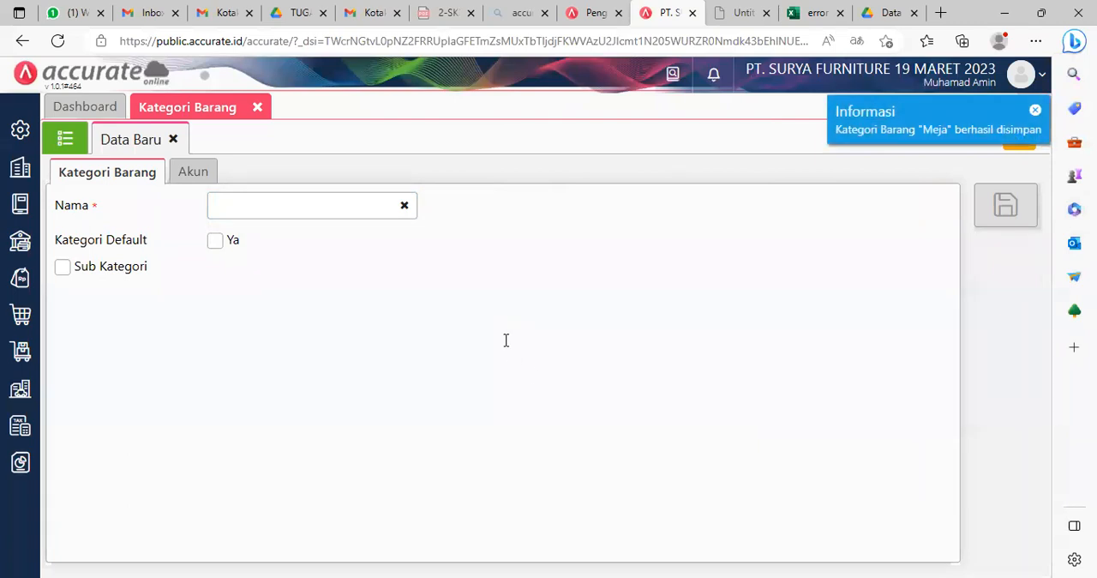
# Step: Create and save a second item category named Kursi and show the Kategori Barang list
pyautogui.click(271, 209)
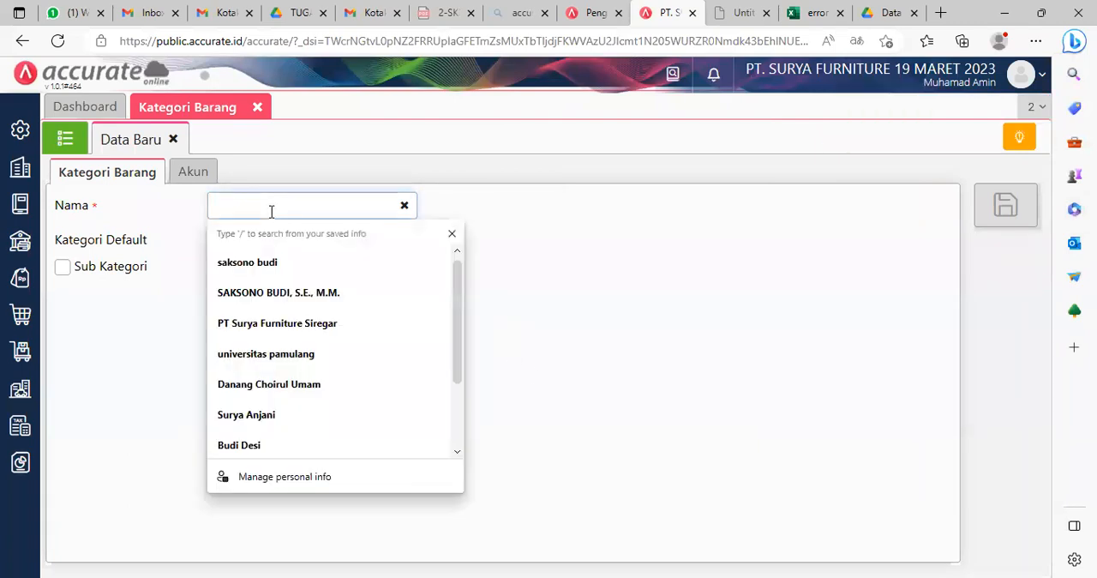
pyautogui.write('Kursi')
pyautogui.click(567, 277)
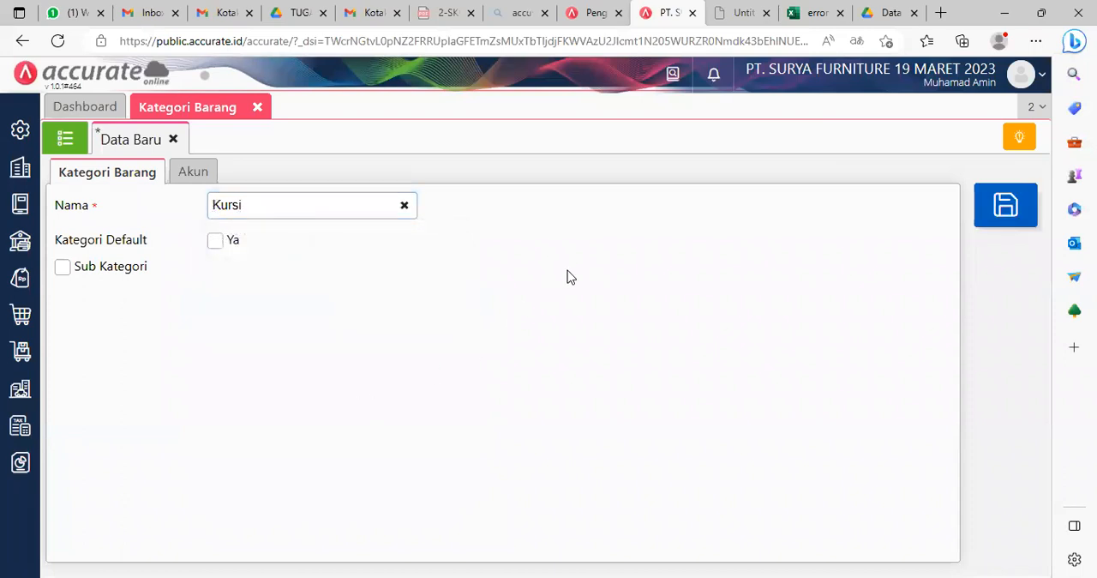
pyautogui.click(1003, 220)
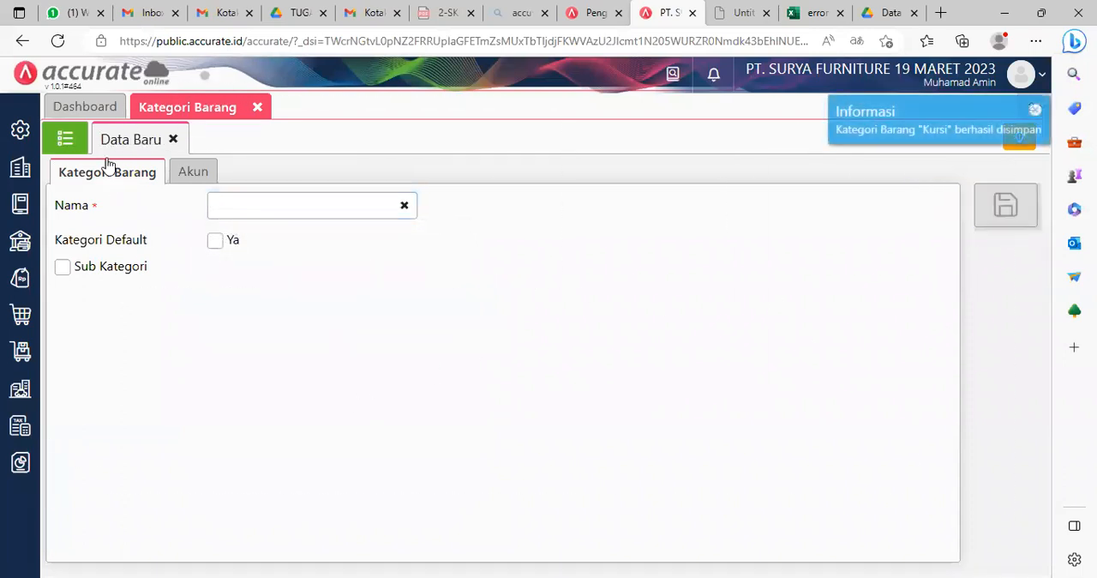
pyautogui.click(65, 139)
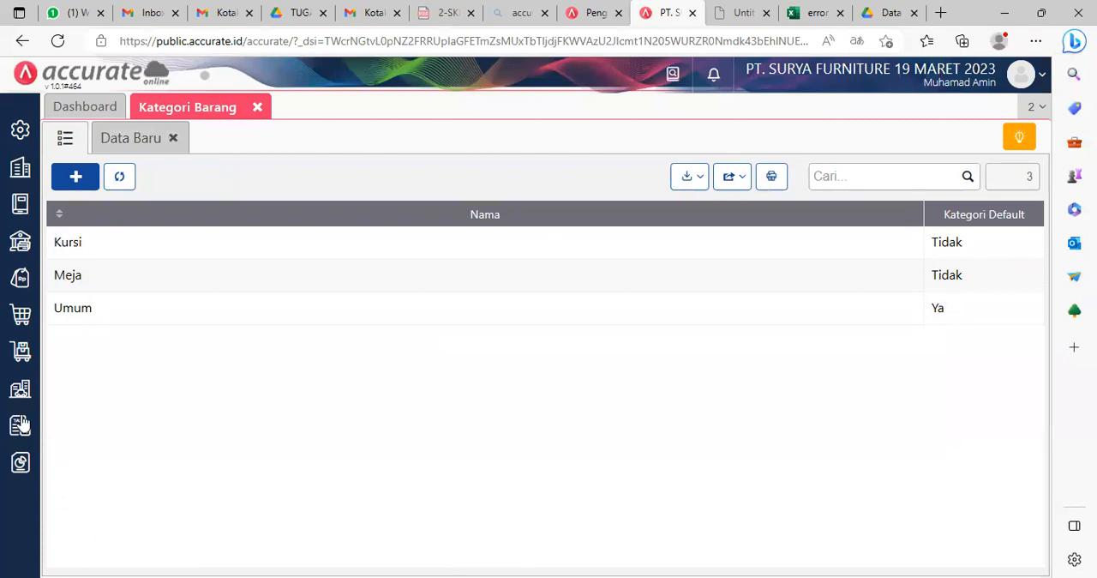
# Step: Create and save a warehouse named Depan under Gudang in the Persediaan module
pyautogui.click(22, 354)
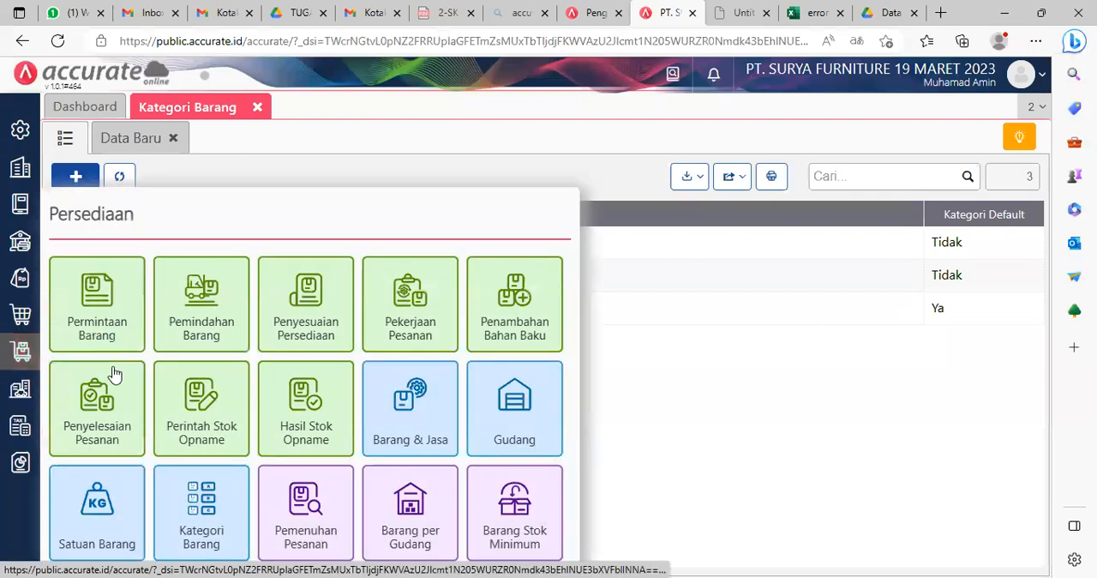
pyautogui.click(504, 420)
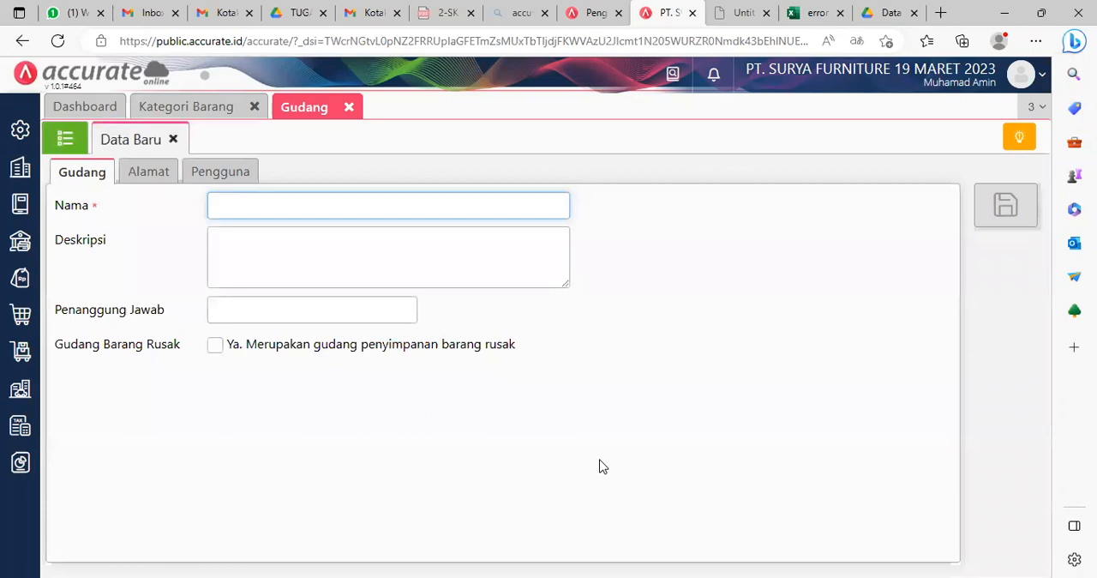
pyautogui.write('D')
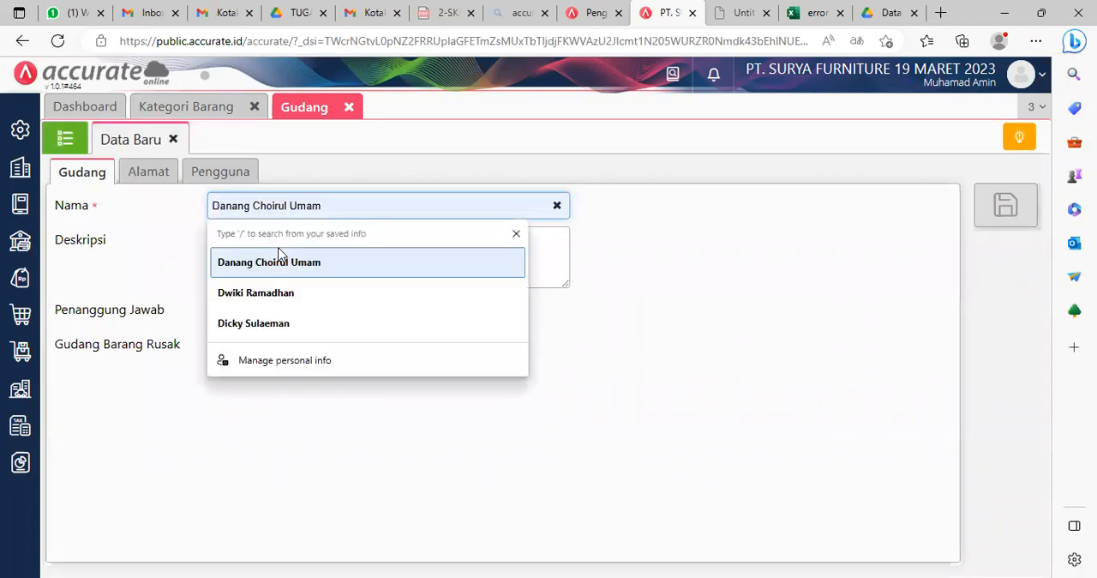
pyautogui.write('epan')
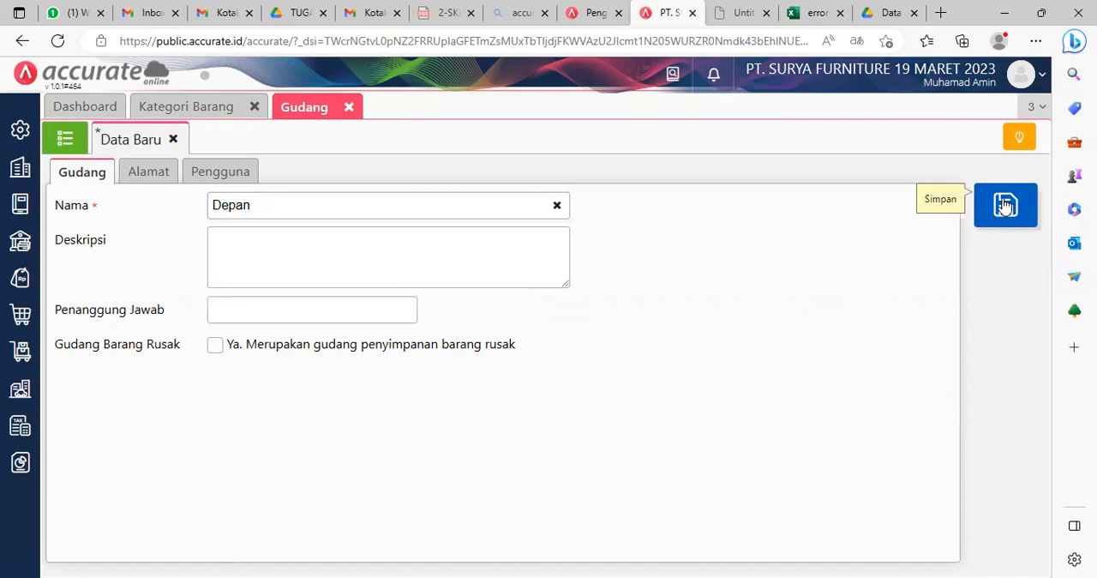
pyautogui.click(1006, 205)
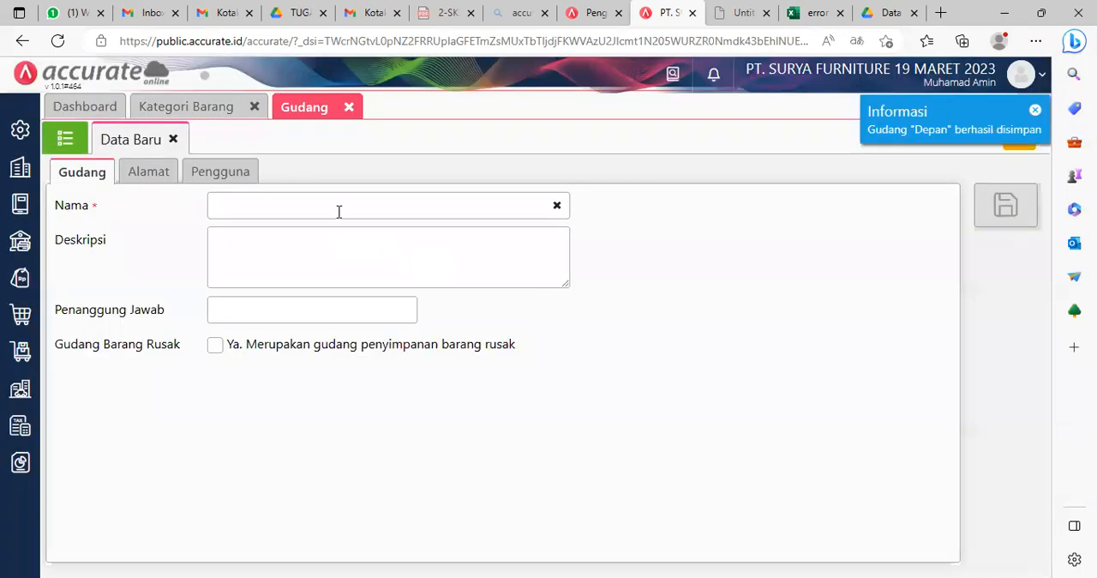
# Step: Create and save a second warehouse named Belakang and show the Gudang list
pyautogui.click(341, 206)
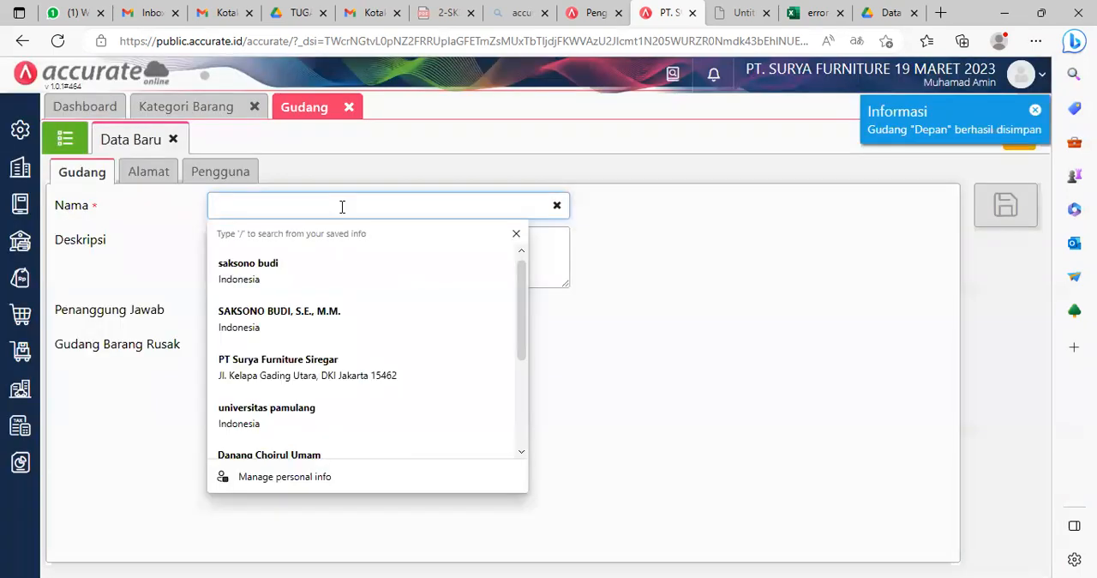
pyautogui.write('Belakang')
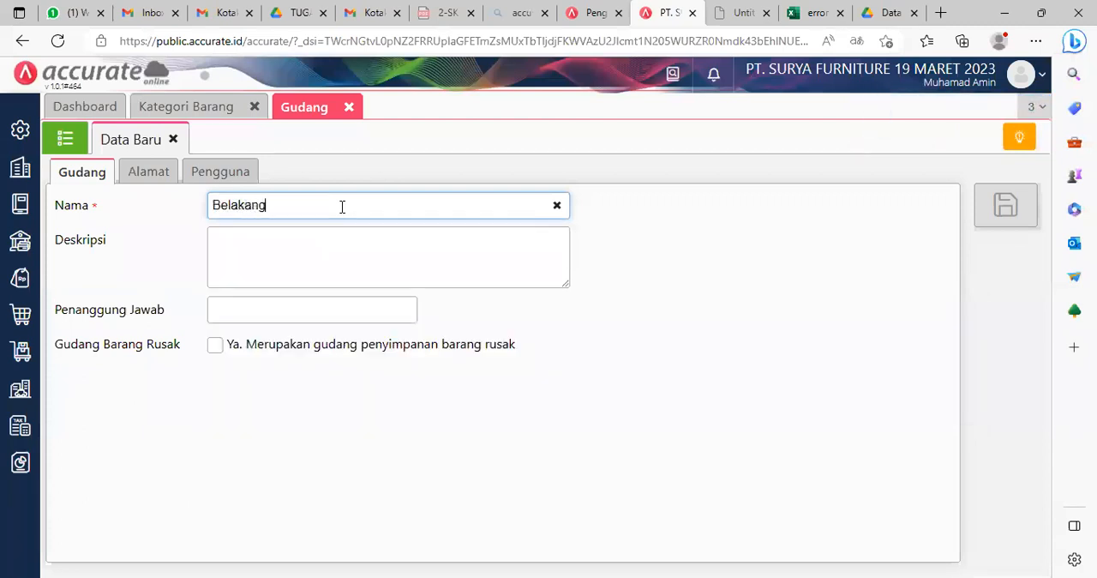
pyautogui.click(866, 383)
pyautogui.click(1007, 205)
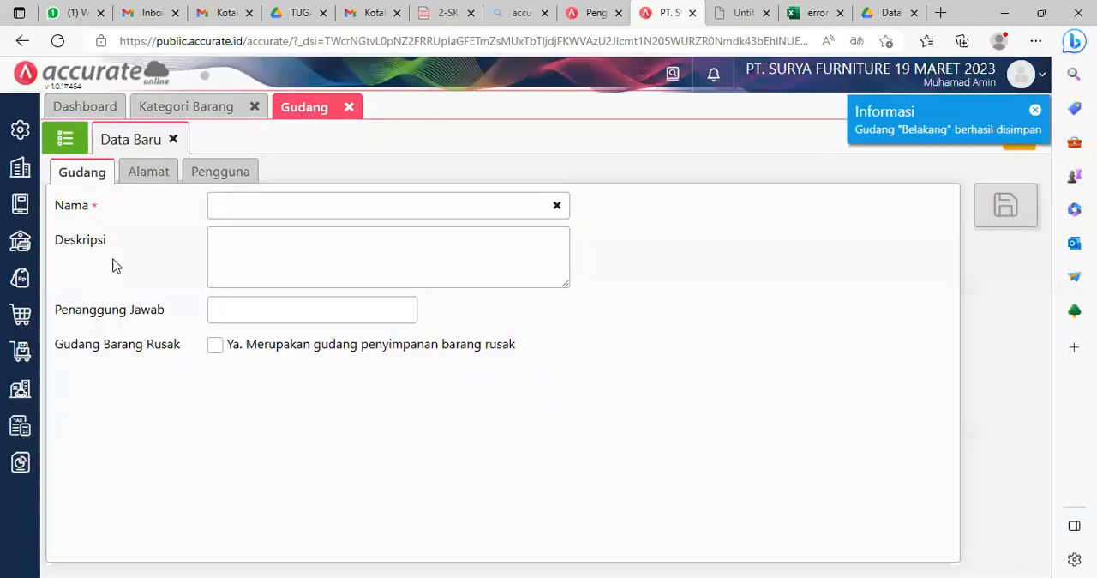
pyautogui.click(71, 138)
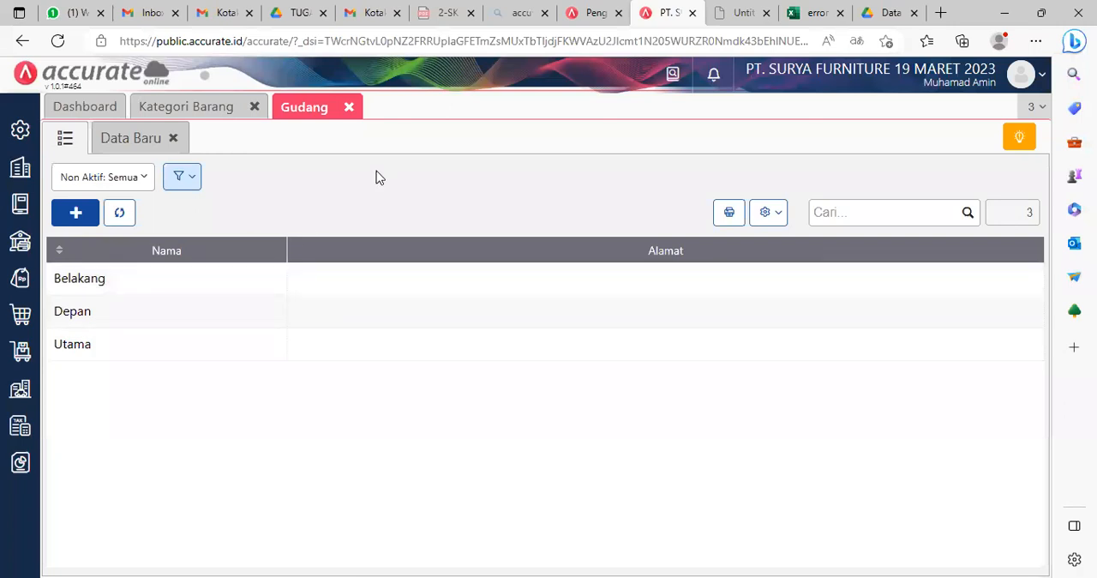
# Step: Close the Gudang and Kategori Barang lists and show the Barang & Jasa list in the Persediaan module
pyautogui.click(351, 109)
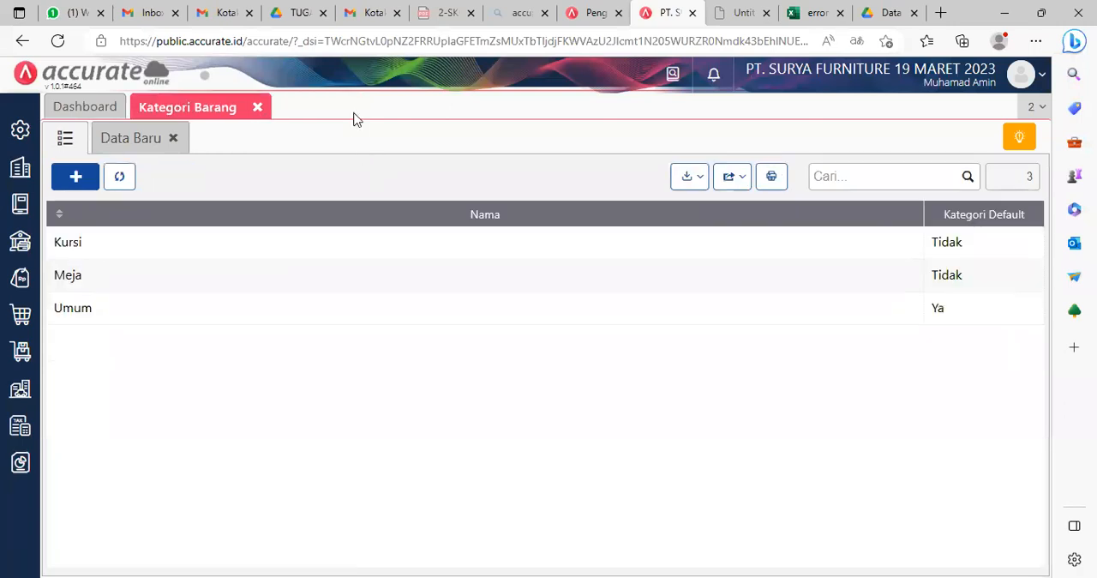
pyautogui.click(258, 106)
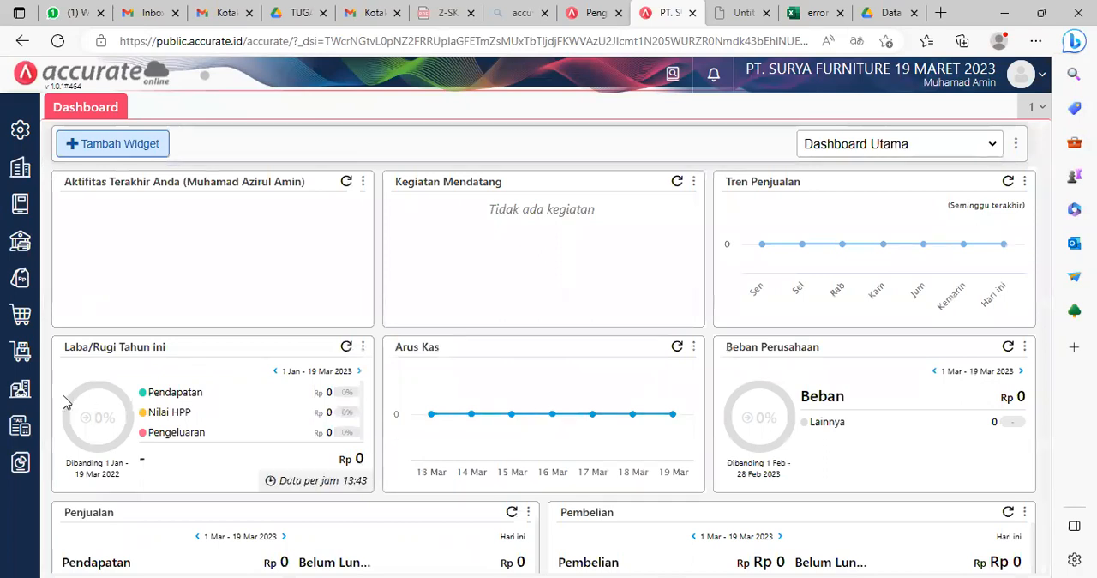
pyautogui.click(18, 364)
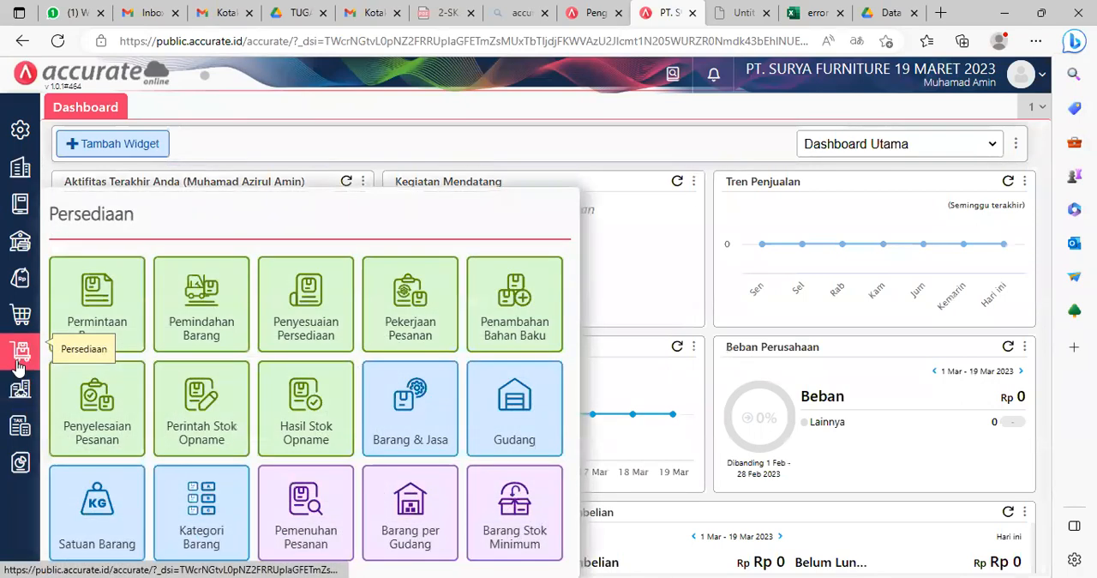
pyautogui.click(420, 399)
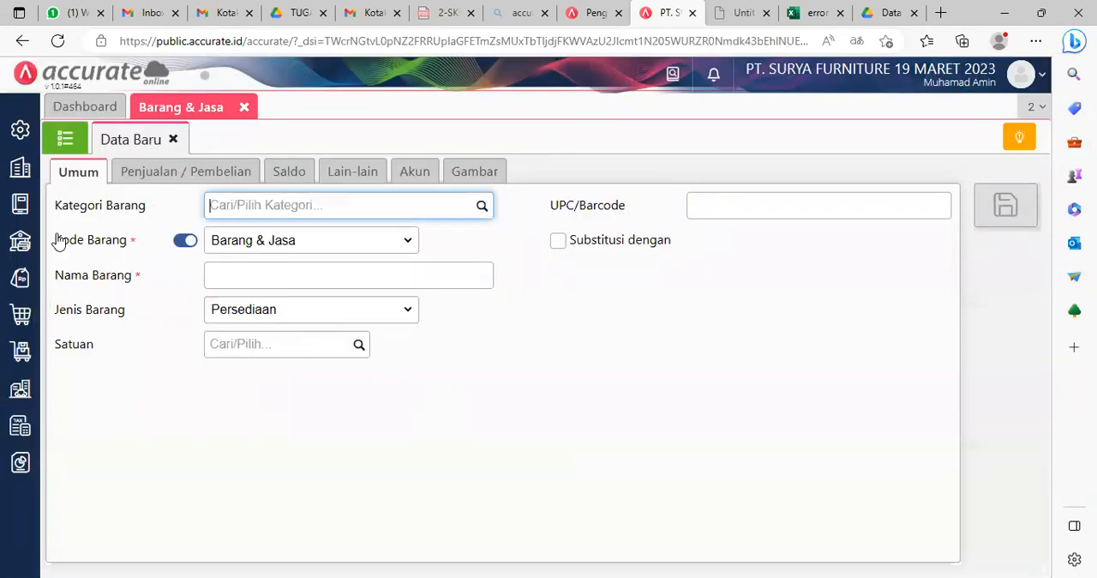
pyautogui.click(75, 150)
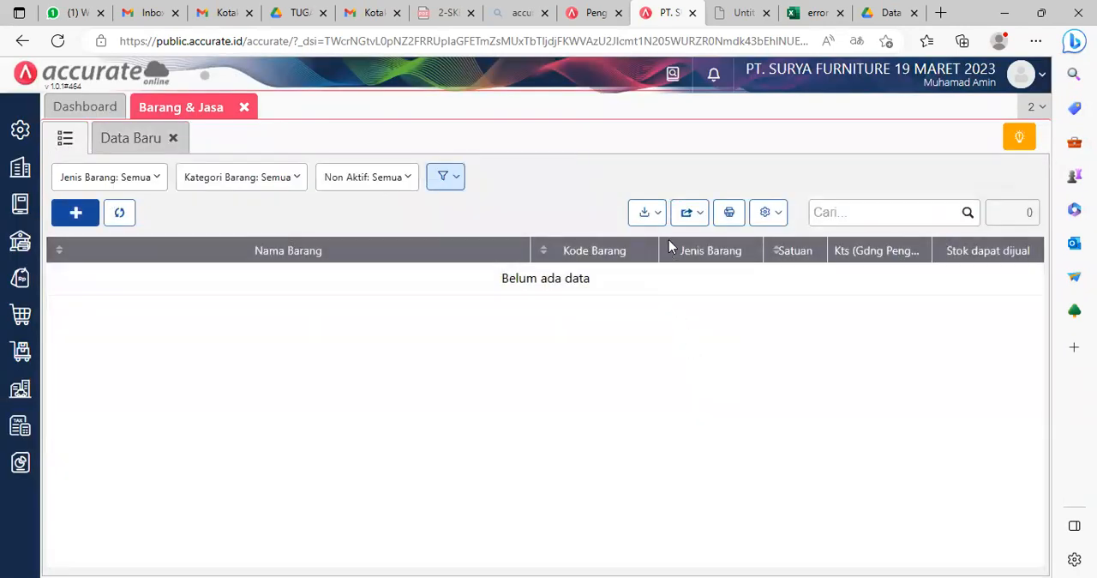
# Step: Start an Excel import for Barang & Jasa and upload the file 4.Daftar Barang.xls
pyautogui.click(647, 213)
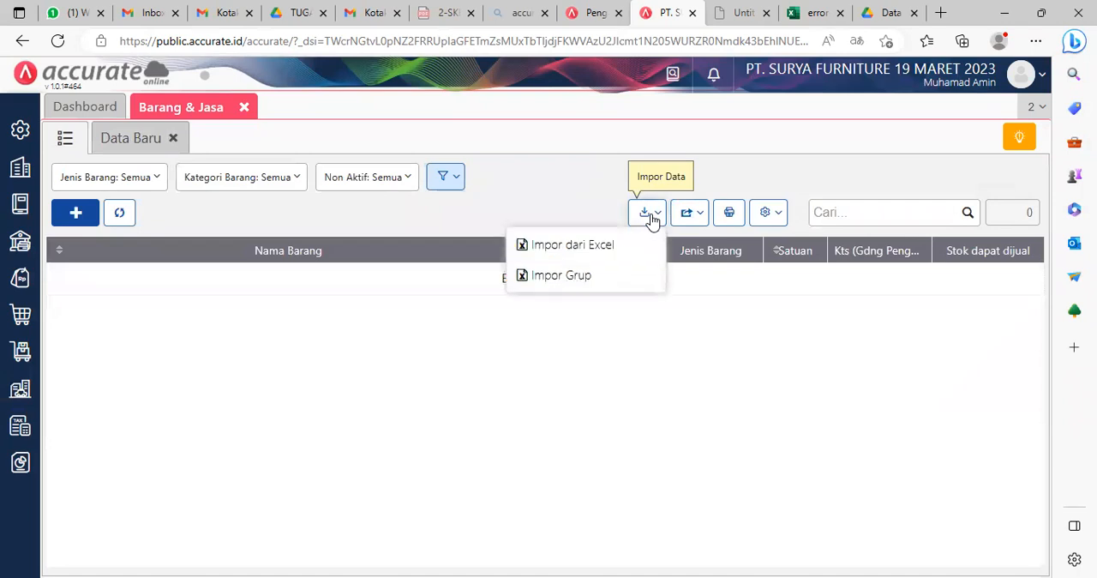
pyautogui.click(612, 249)
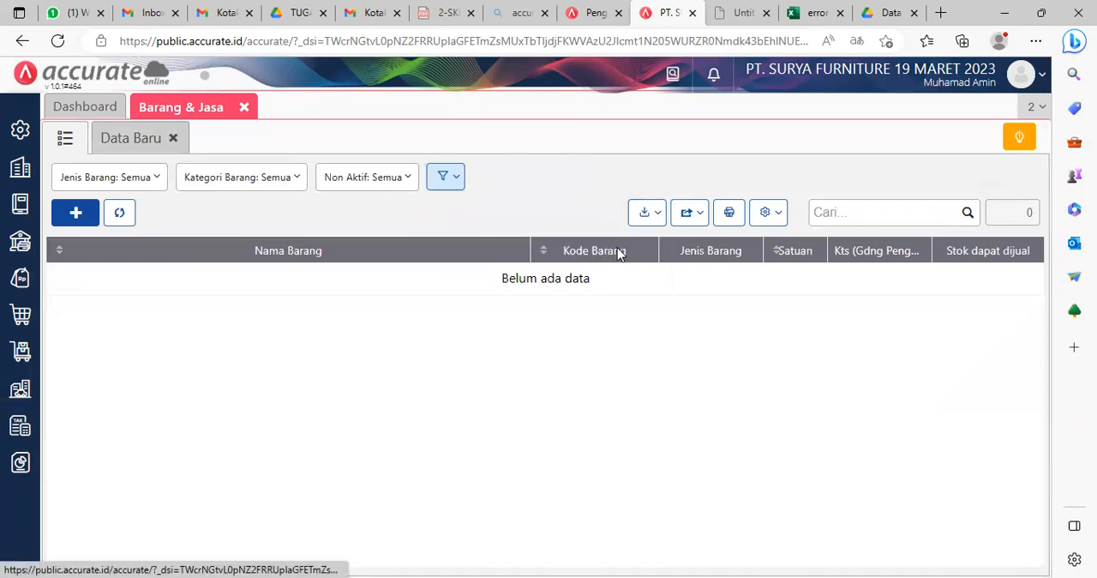
pyautogui.click(290, 544)
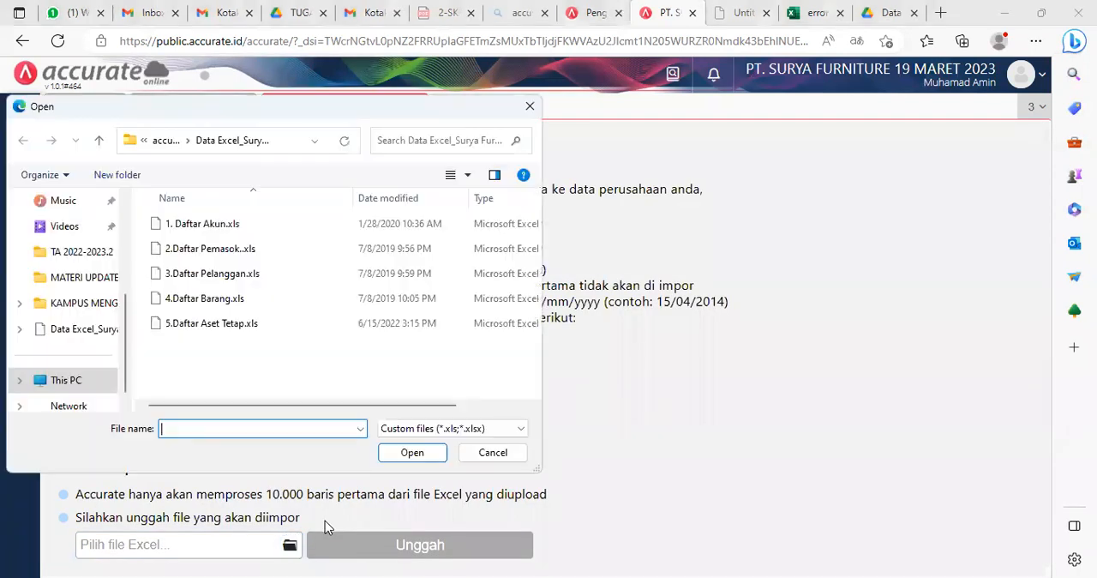
pyautogui.click(218, 299)
pyautogui.click(420, 454)
pyautogui.click(444, 548)
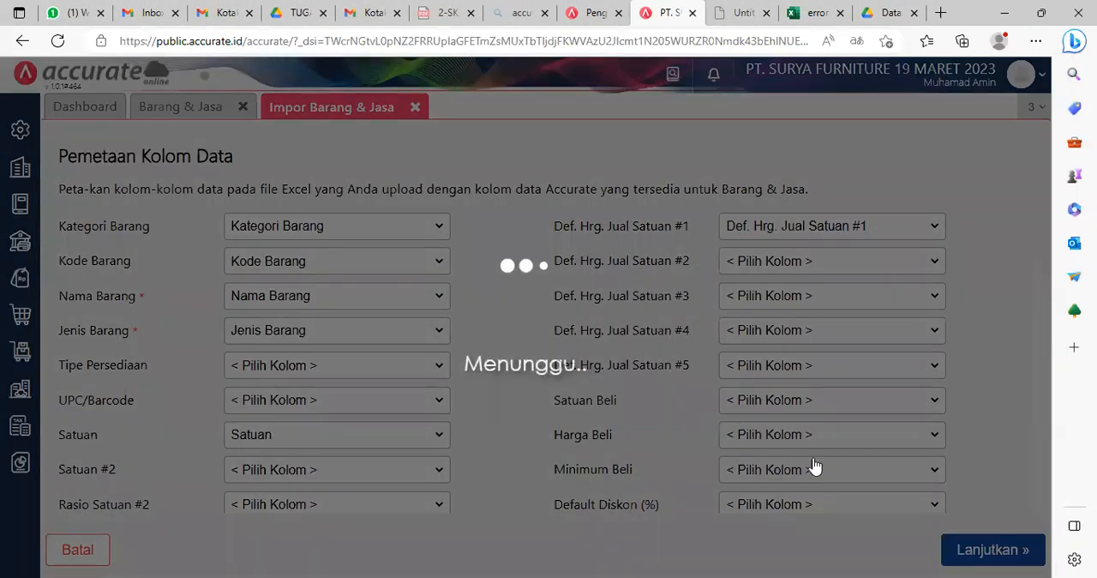
# Step: Accept the item column mapping and enable updating matching existing data with opening balances saved as additional balances
pyautogui.scroll(-3, 834, 383)
pyautogui.scroll(-5, 694, 317)
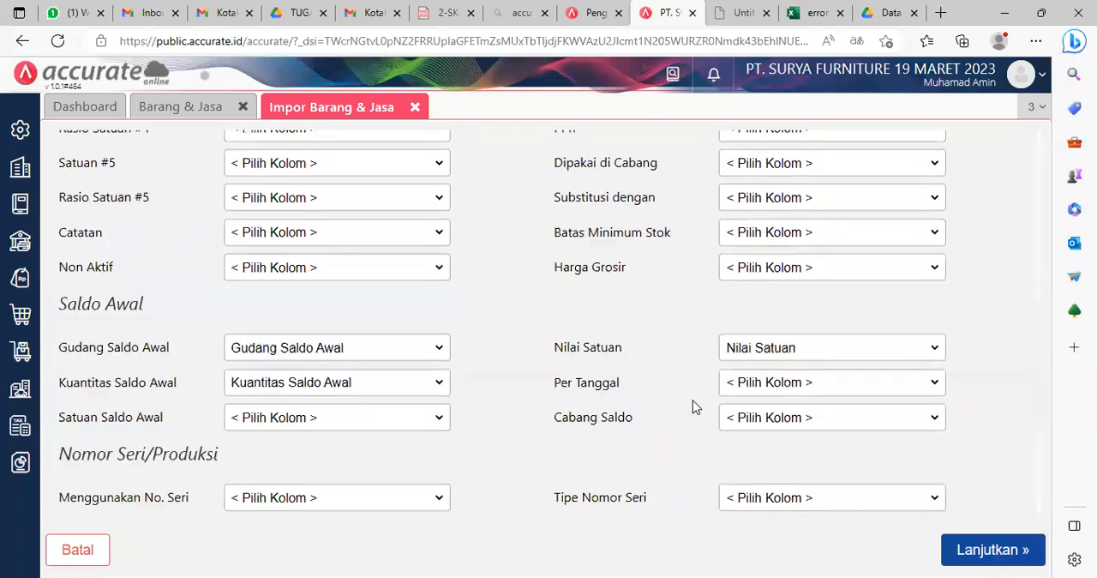
pyautogui.click(980, 549)
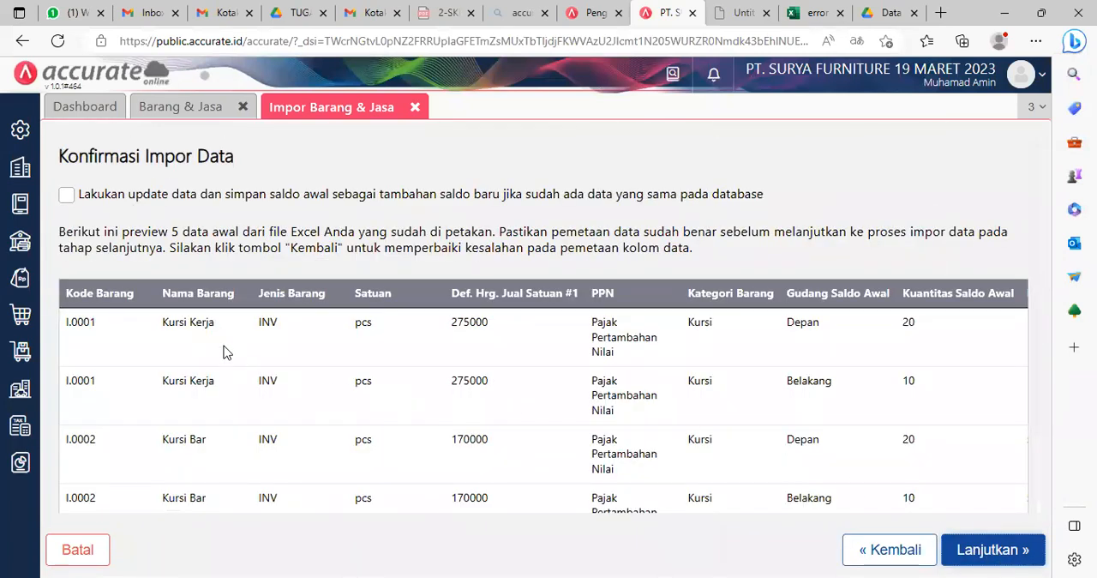
pyautogui.click(67, 194)
pyautogui.scroll(-2, 818, 501)
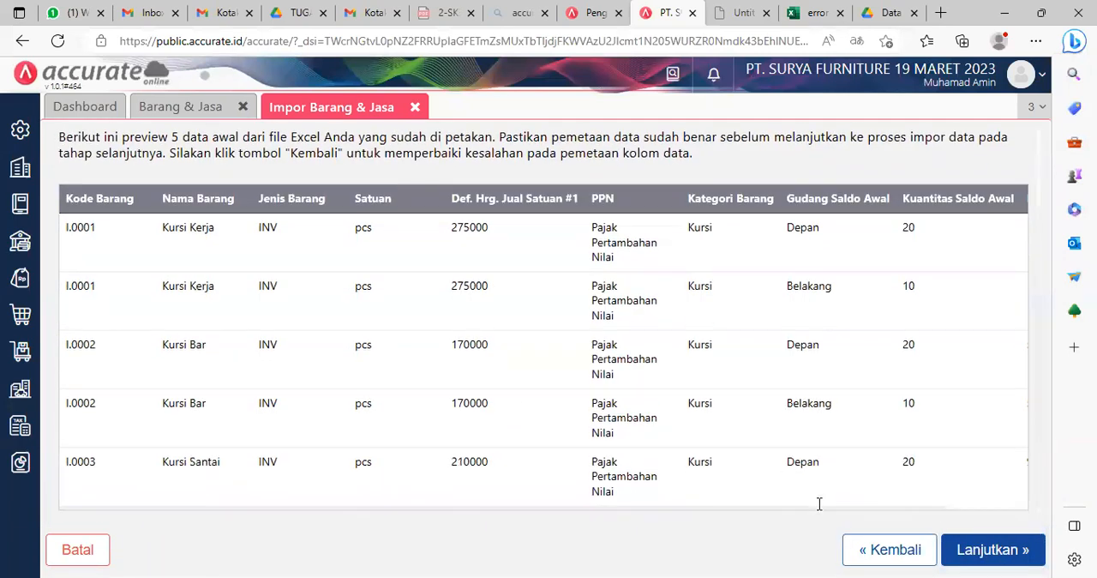
# Step: Run the Barang & Jasa import and close the import result and the item list
pyautogui.click(983, 553)
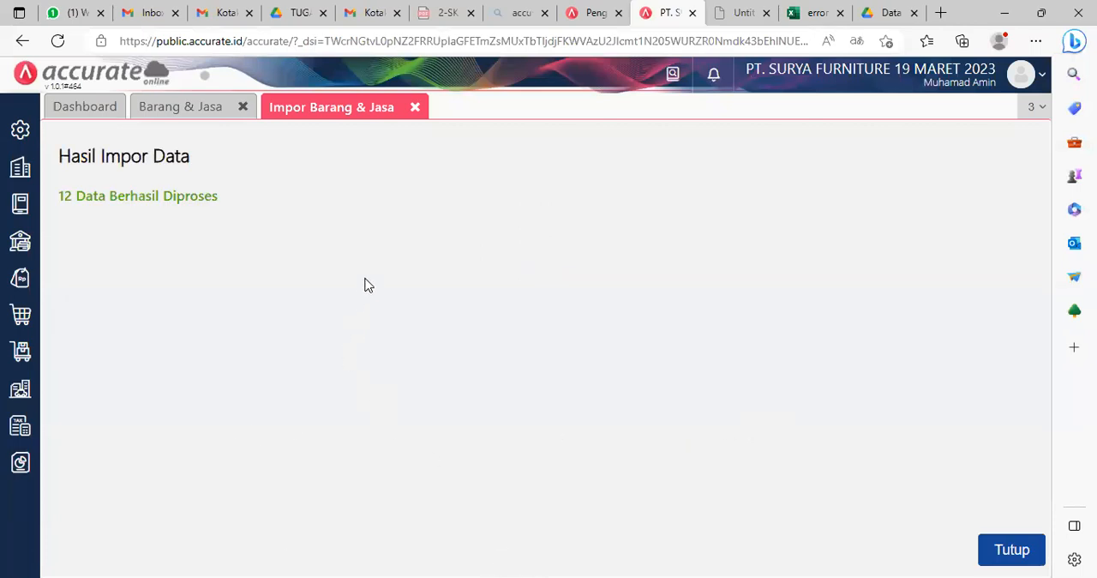
pyautogui.click(415, 107)
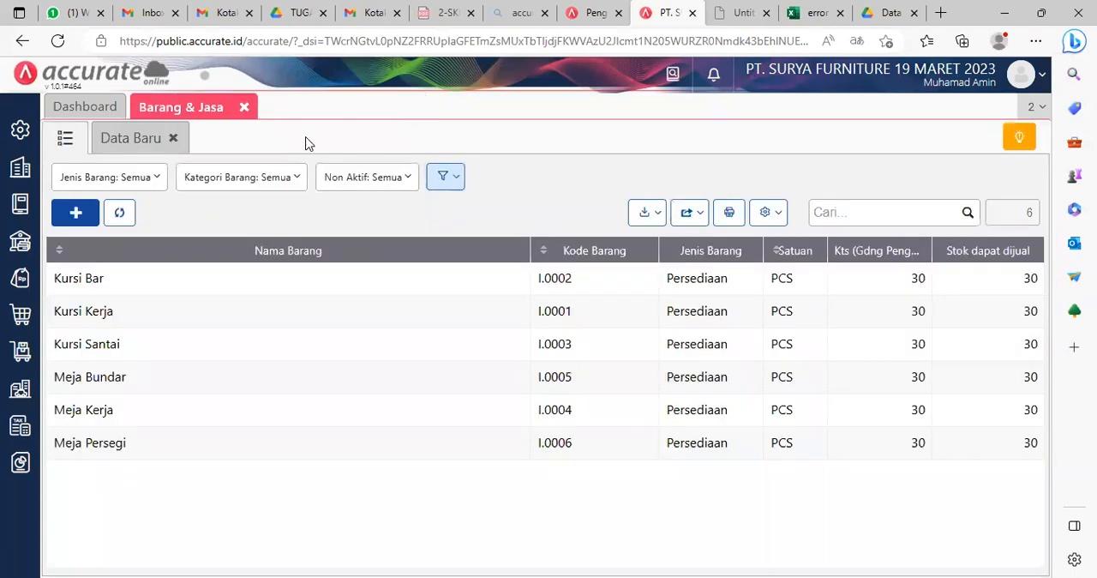
pyautogui.click(246, 109)
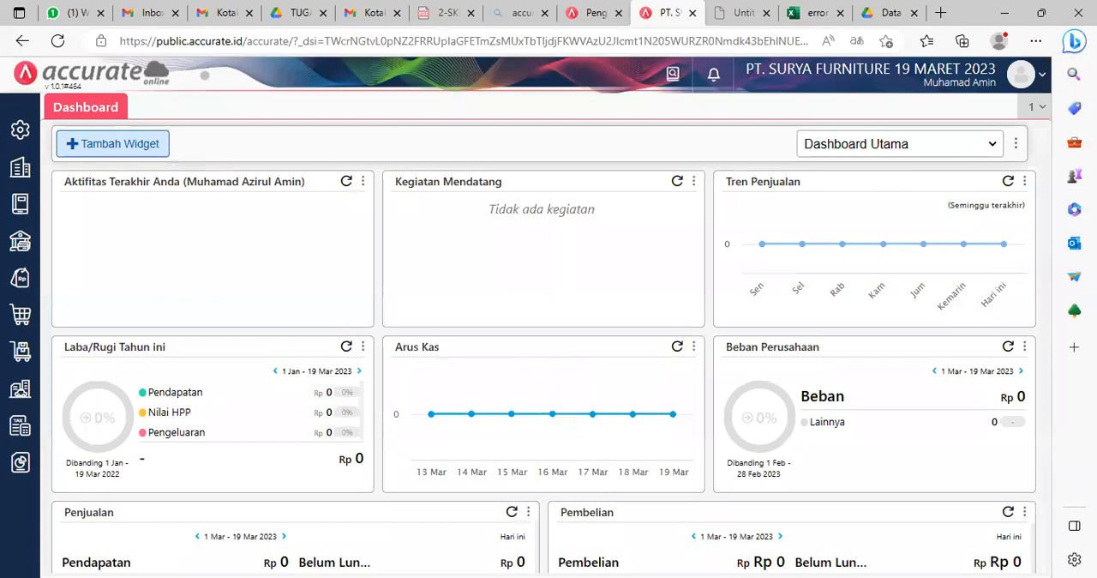
# Step: Create and save an asset category named Tanah under Kategori Aset in the Aset Tetap module
pyautogui.scroll(-1, 636, 439)
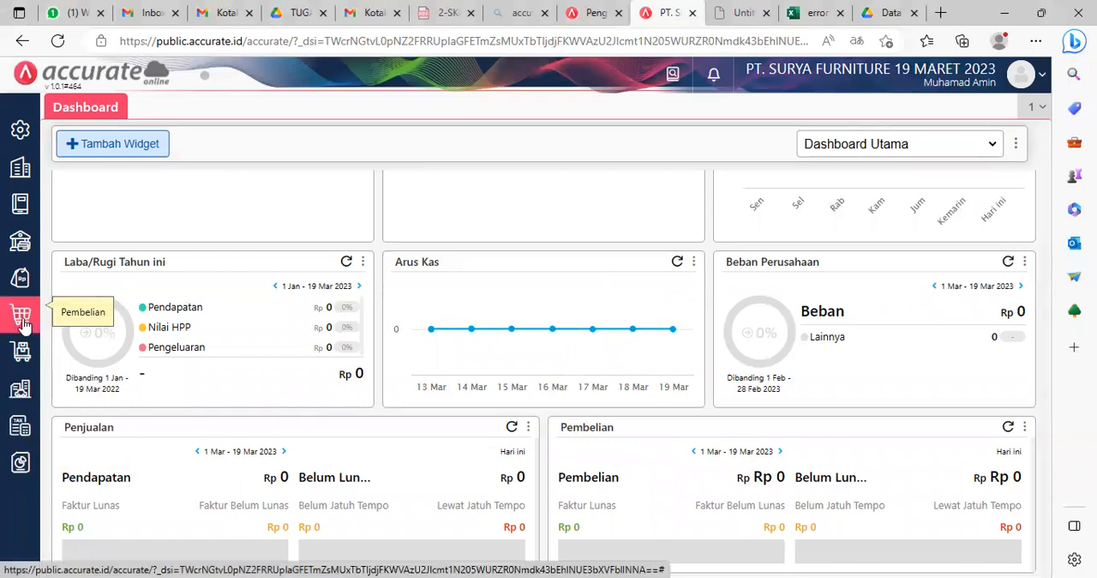
pyautogui.click(21, 385)
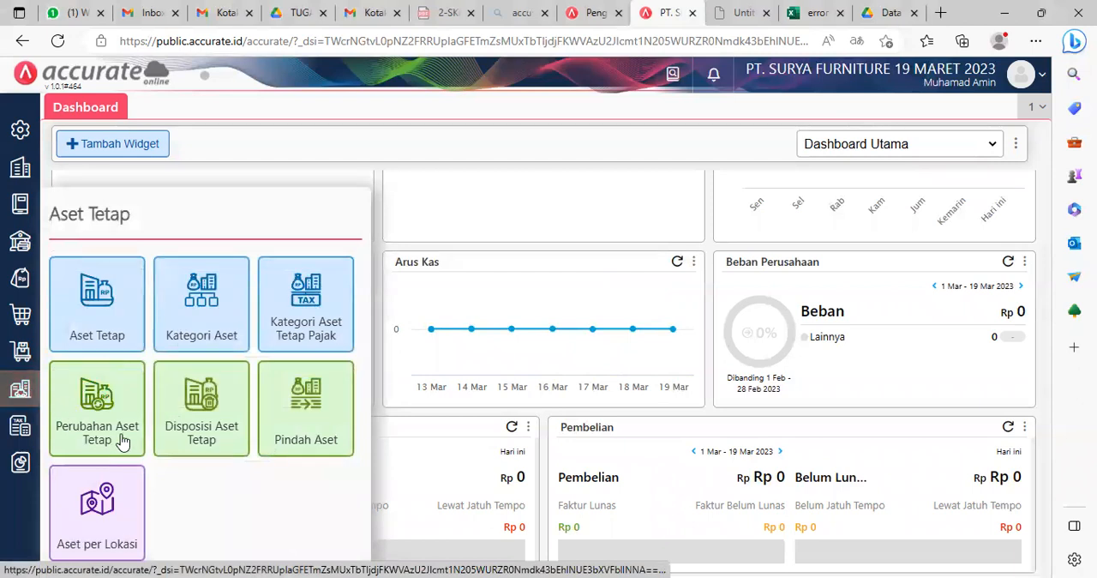
pyautogui.click(213, 300)
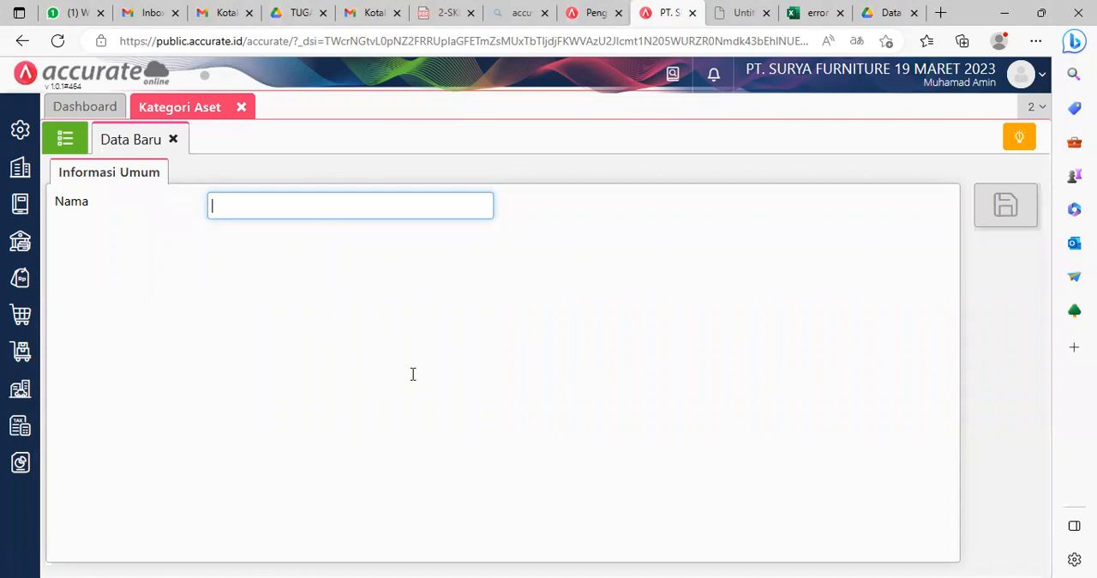
pyautogui.hotkey('alt', 'Tab')
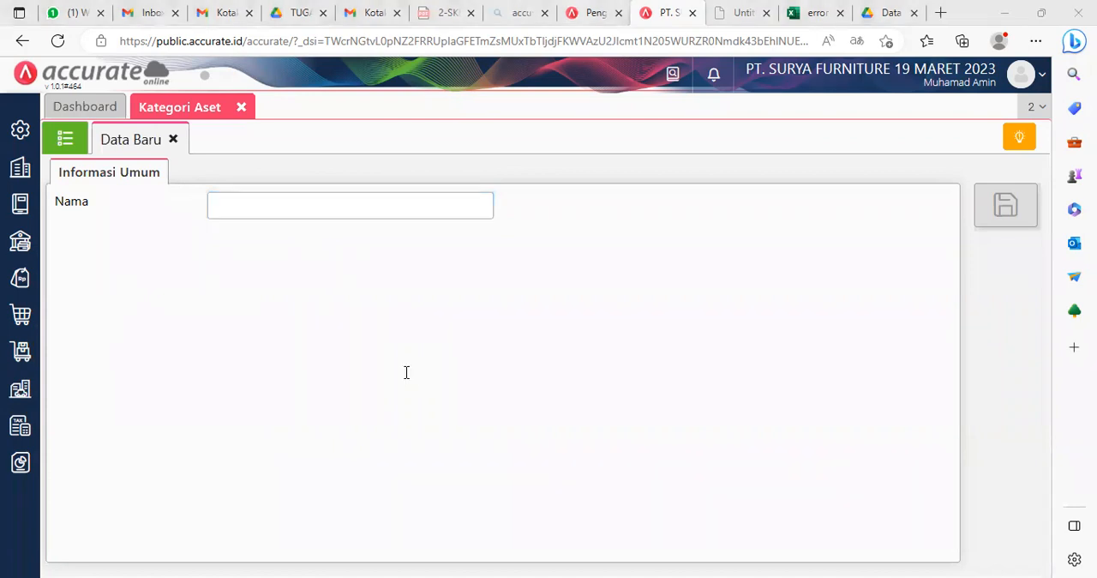
pyautogui.hotkey('alt', 'Tab')
pyautogui.write('Tan')
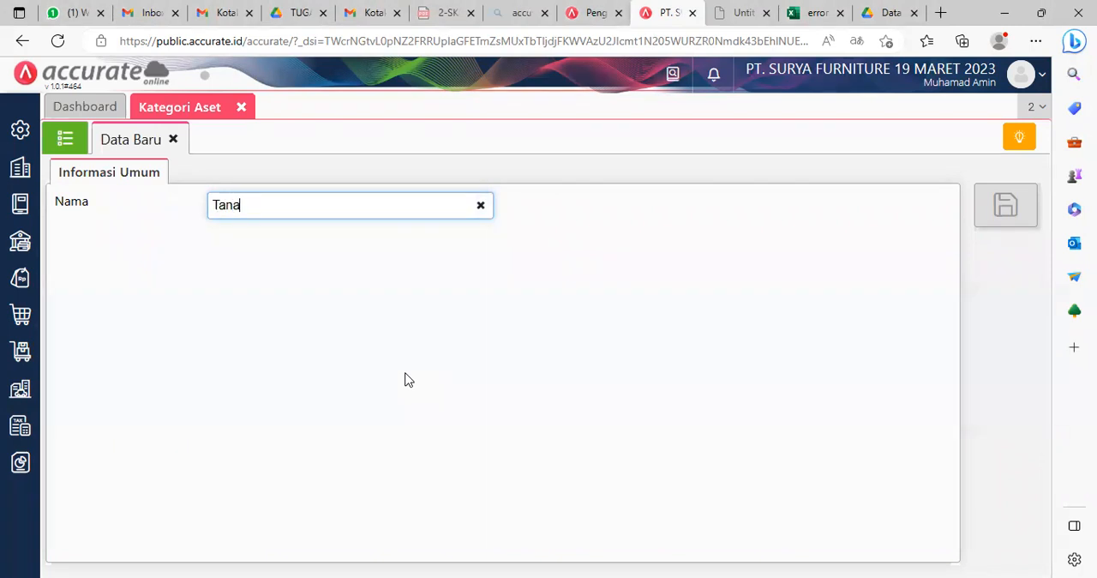
pyautogui.click(658, 334)
pyautogui.click(1016, 210)
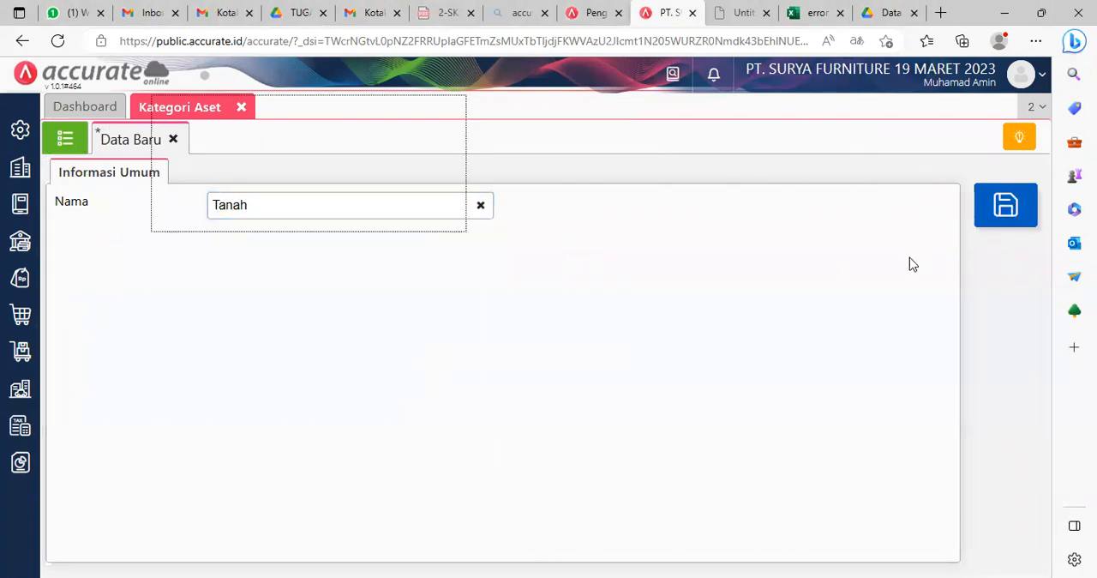
# Step: Create and save a second asset category named Gedung
pyautogui.click(284, 209)
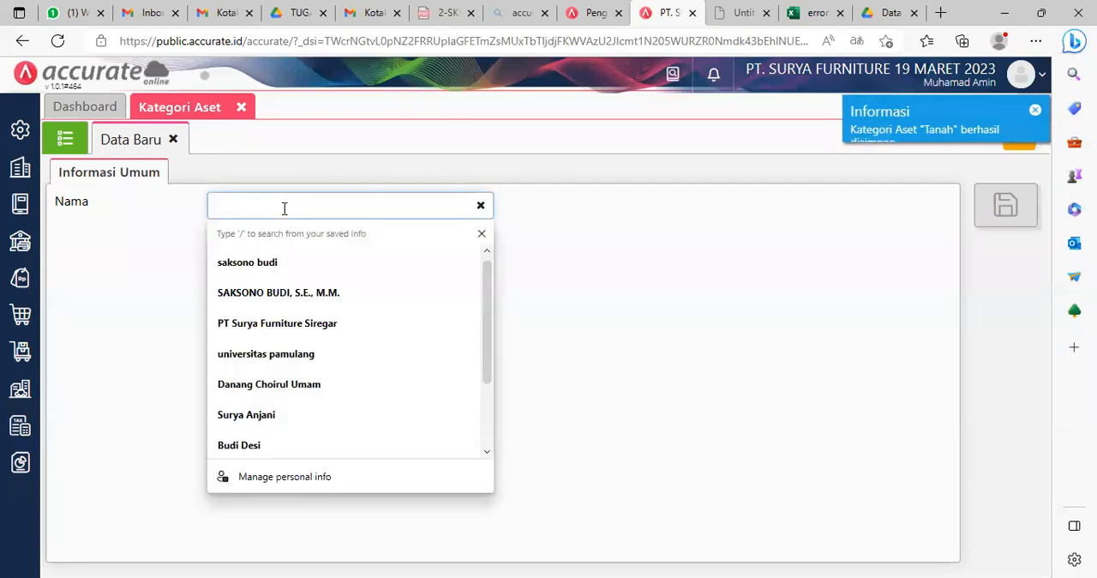
pyautogui.write('Gedung')
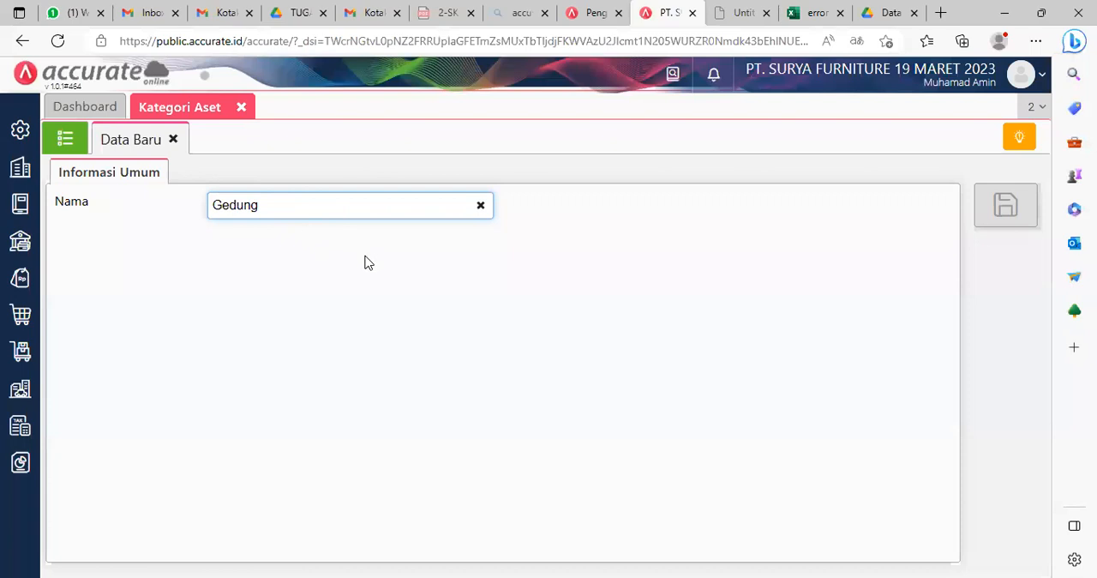
pyautogui.click(833, 278)
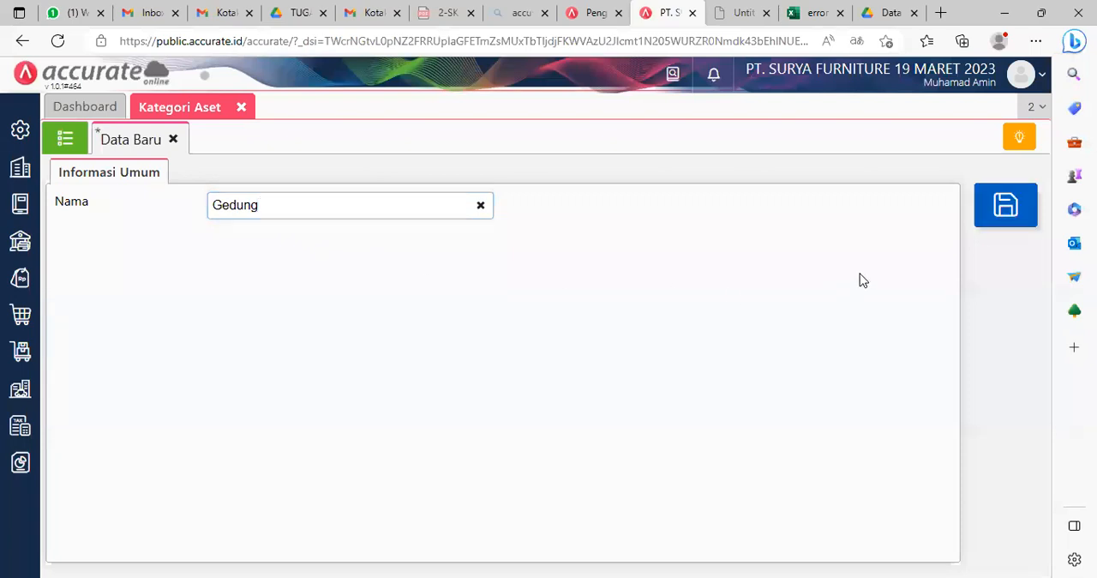
pyautogui.click(1011, 212)
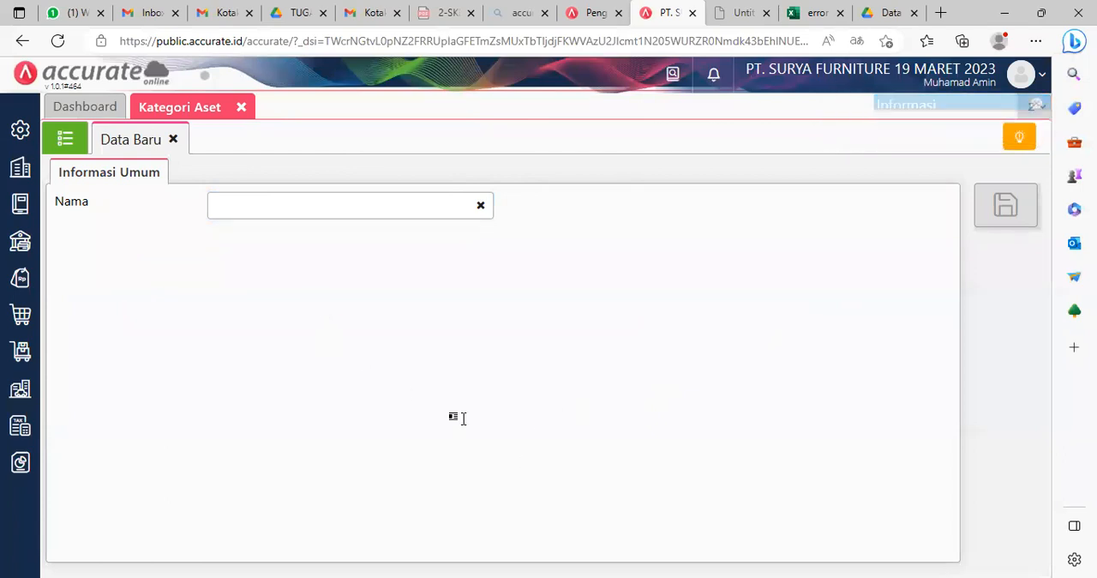
# Step: Create and save a third asset category named Peralatan and show the Kategori Aset list
pyautogui.click(263, 205)
pyautogui.write('P')
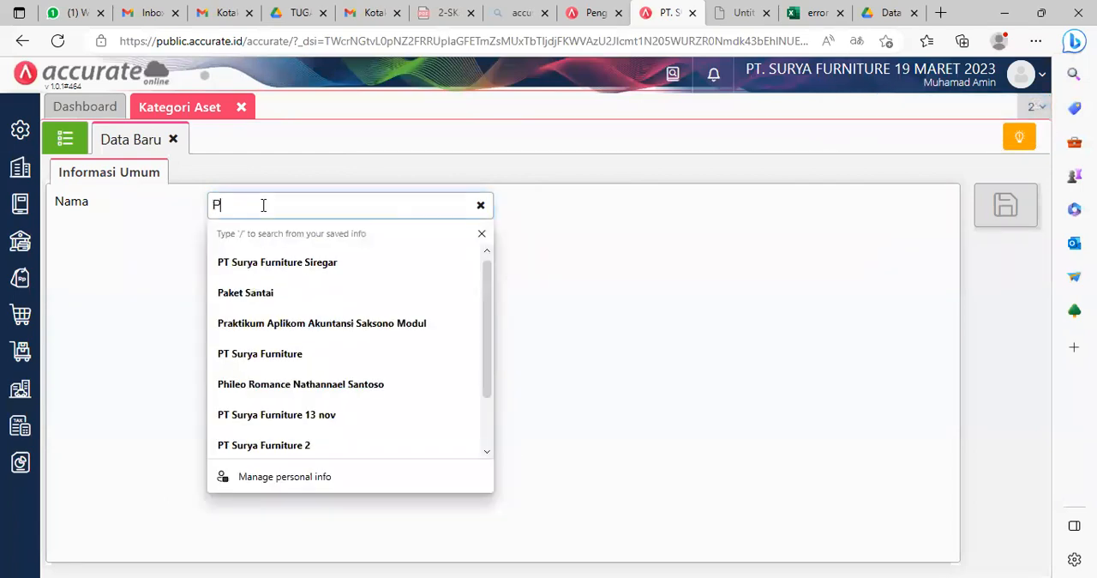
pyautogui.write('eralatan')
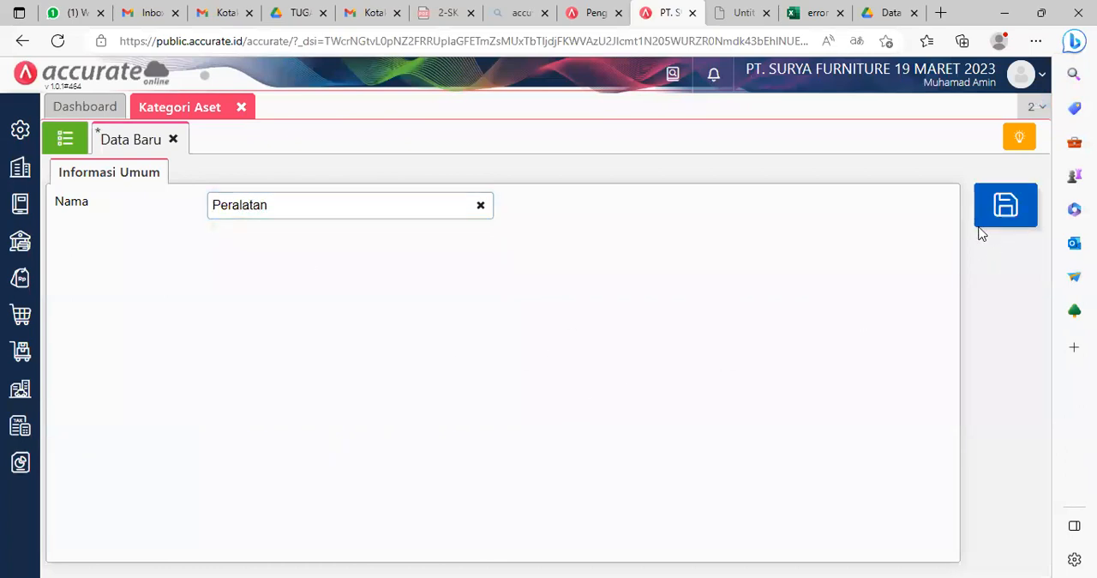
pyautogui.click(1008, 208)
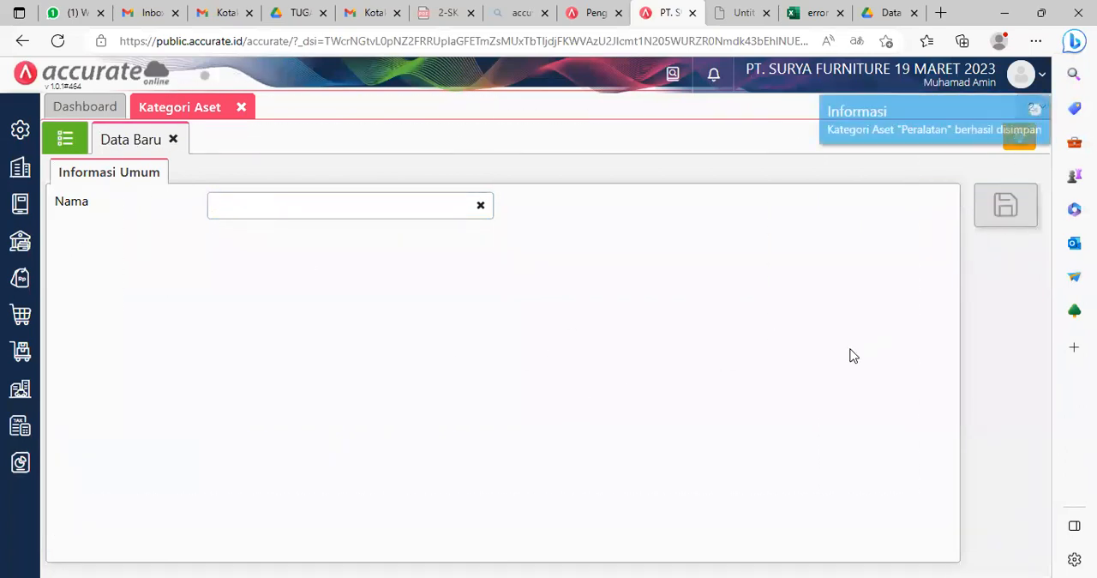
pyautogui.click(67, 140)
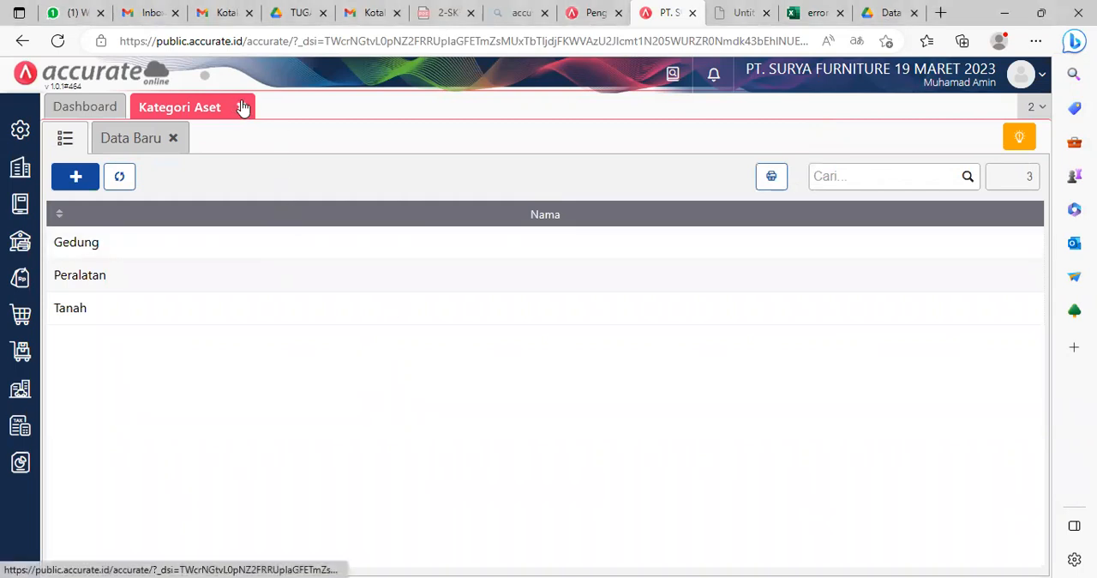
# Step: Close Kategori Aset and show the Aset Tetap list in the Aset Tetap module
pyautogui.click(244, 107)
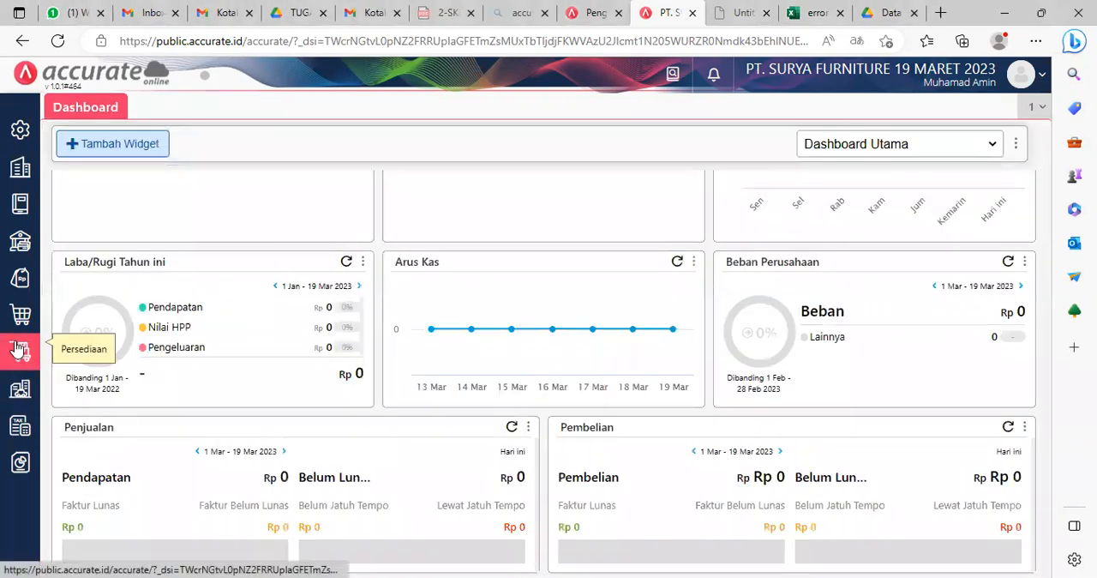
pyautogui.click(21, 390)
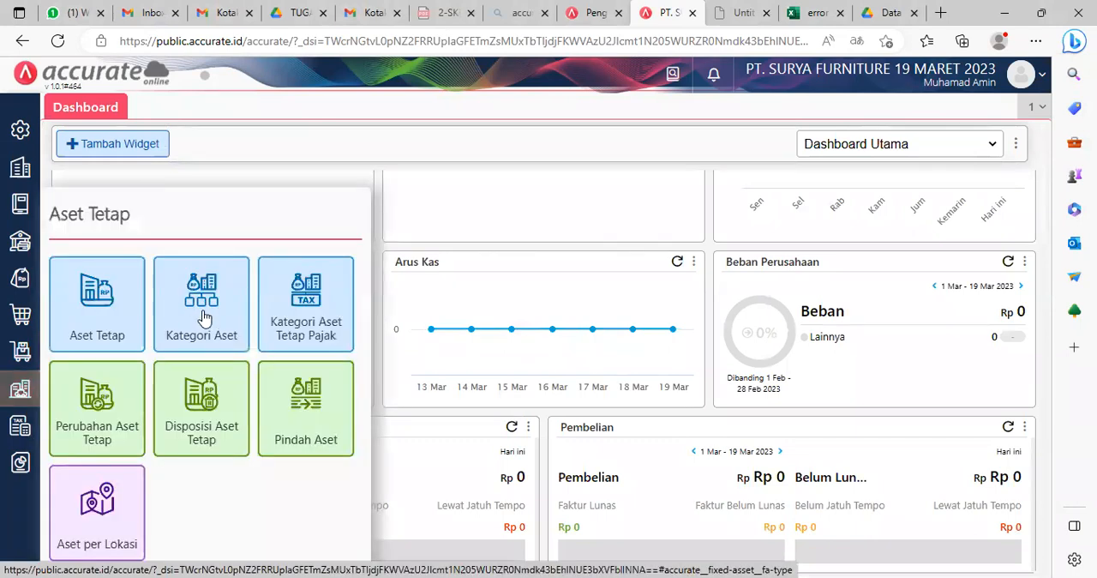
pyautogui.click(99, 302)
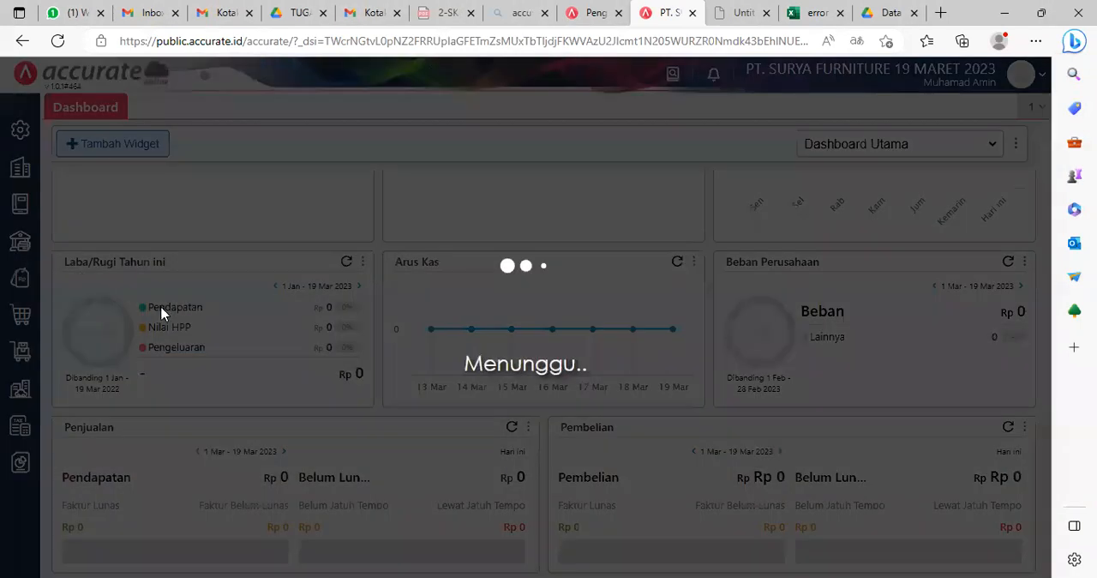
pyautogui.click(68, 141)
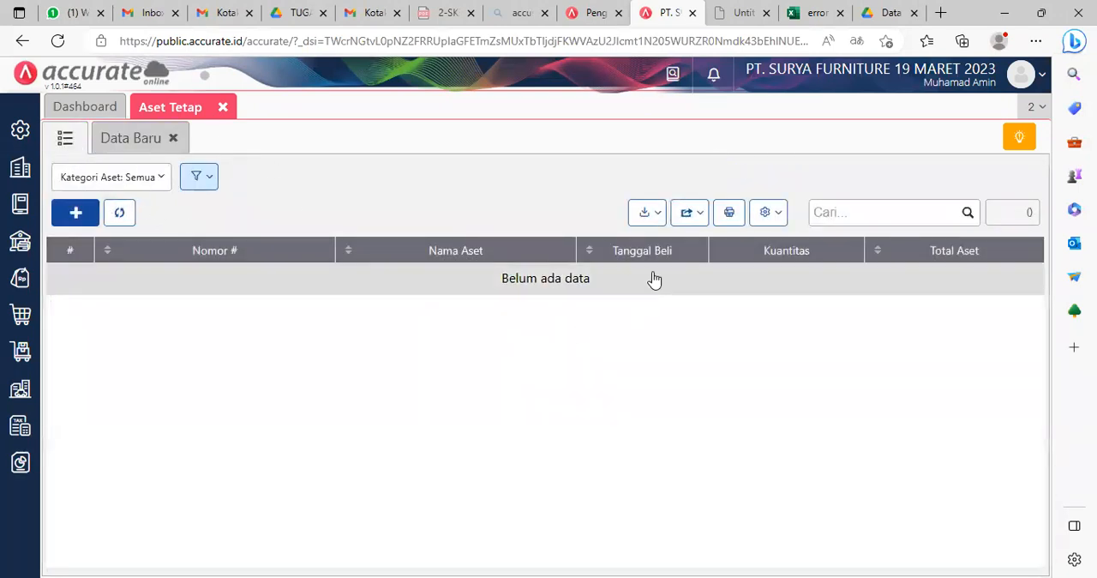
# Step: Start an Excel import for Aset Tetap and upload the file 5.Daftar Aset Tetap.xls
pyautogui.click(657, 218)
pyautogui.click(592, 245)
pyautogui.click(373, 480)
pyautogui.click(206, 323)
pyautogui.click(429, 457)
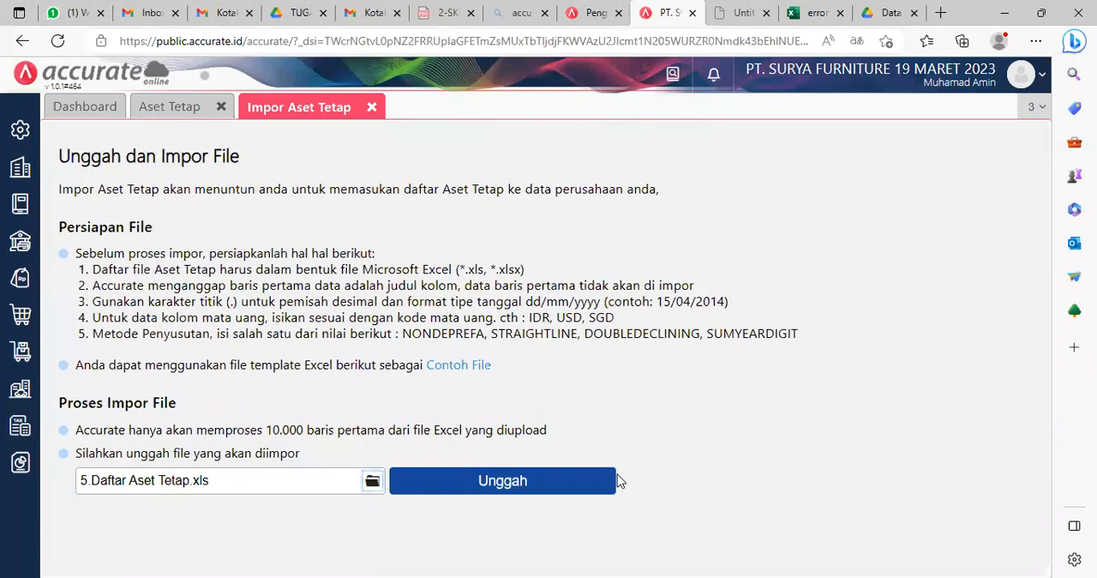
pyautogui.click(521, 481)
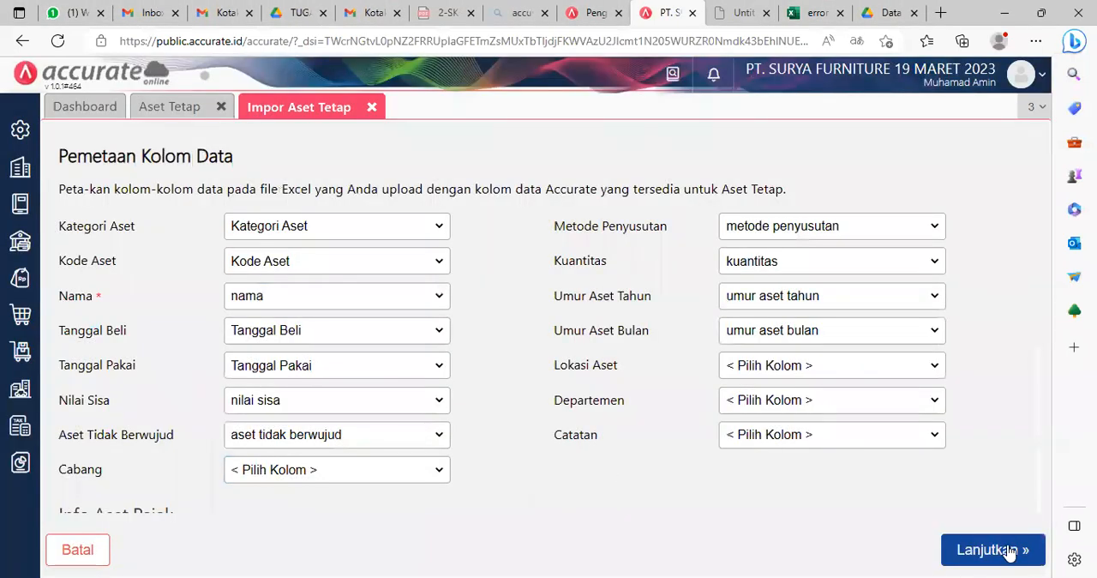
# Step: Accept the column mapping, run the Aset Tetap import, and close the import page and the Aset Tetap module
pyautogui.click(1003, 549)
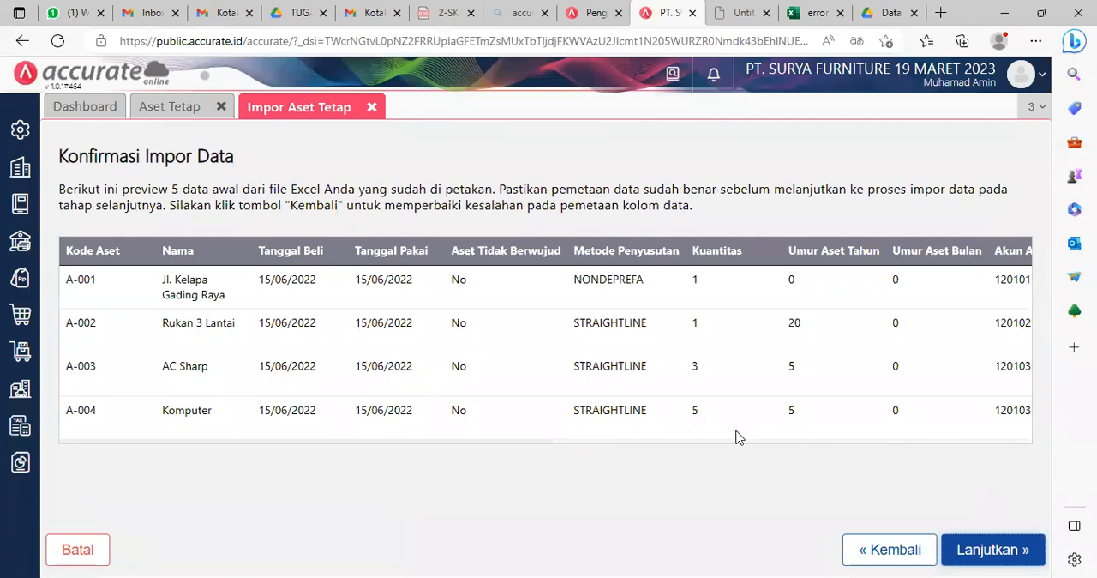
pyautogui.click(993, 549)
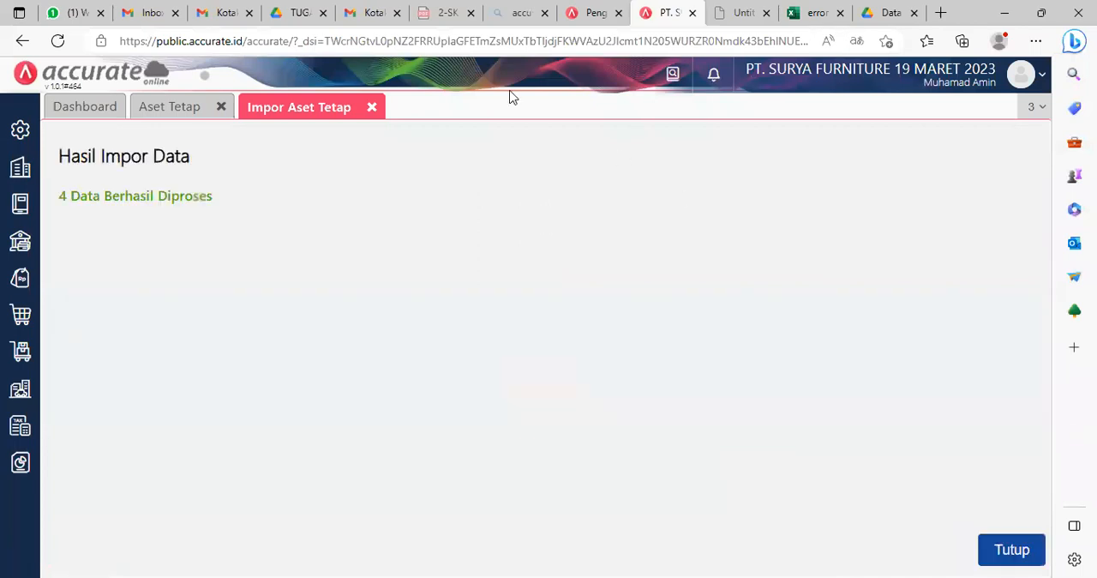
pyautogui.click(371, 107)
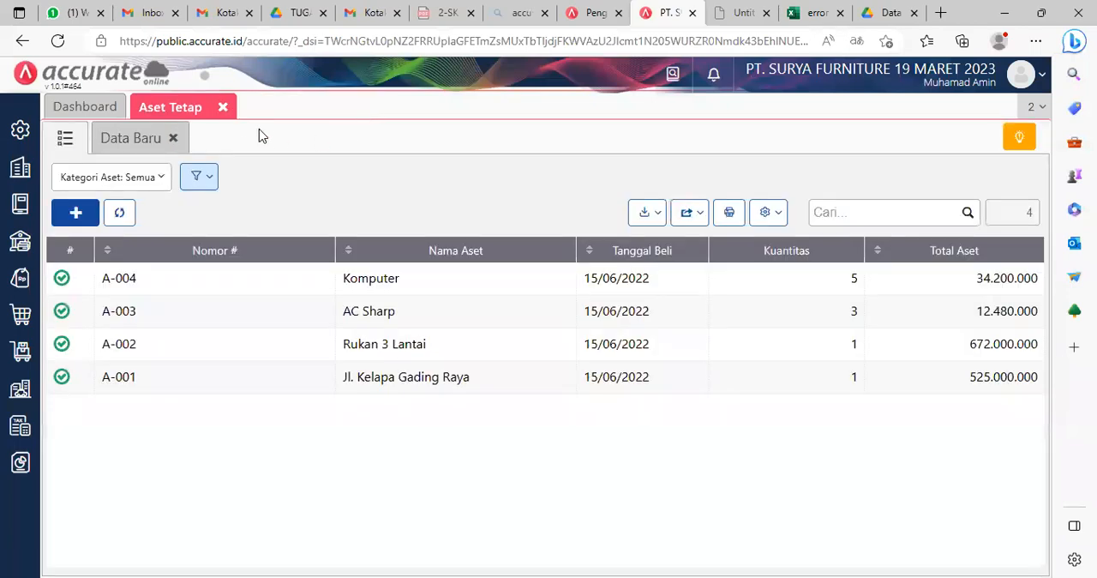
pyautogui.click(223, 107)
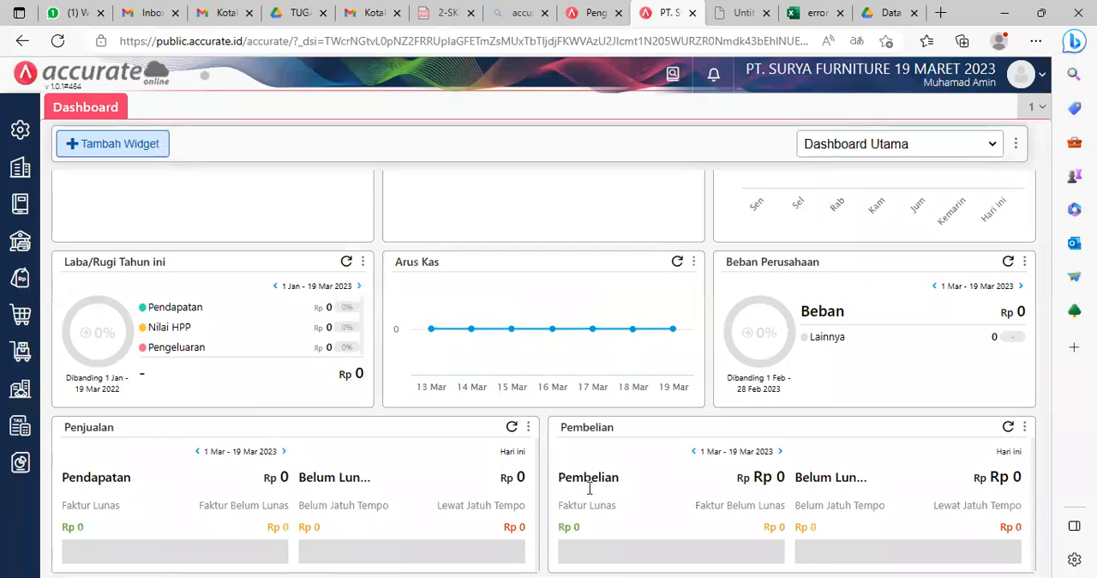
# Step: Start a new Proses Akhir Bulan record in the Perusahaan module with the period set to Juni 2022
pyautogui.hotkey('alt', 'Tab')
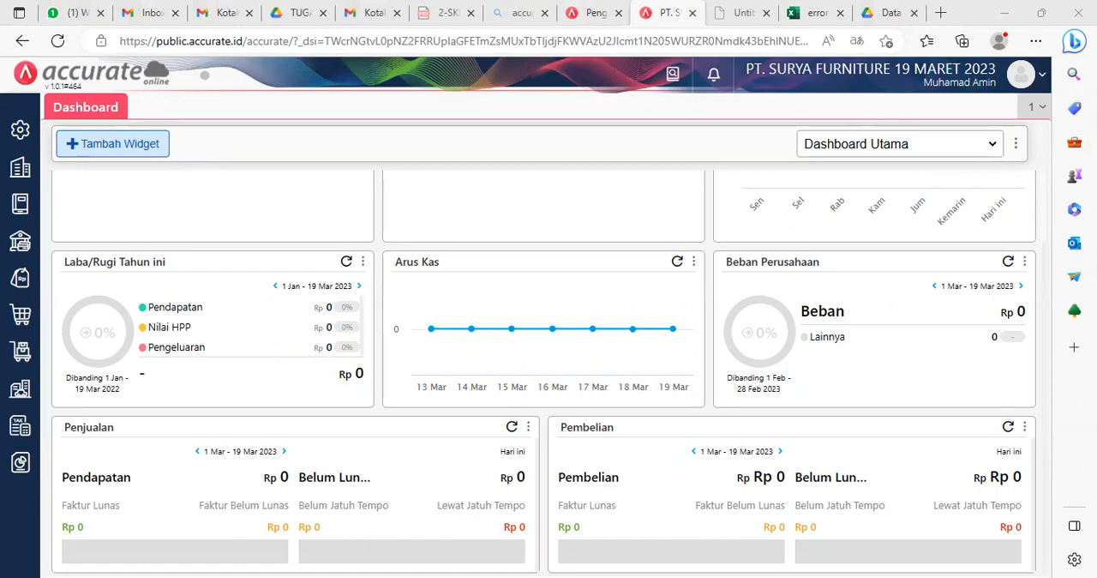
pyautogui.click(19, 170)
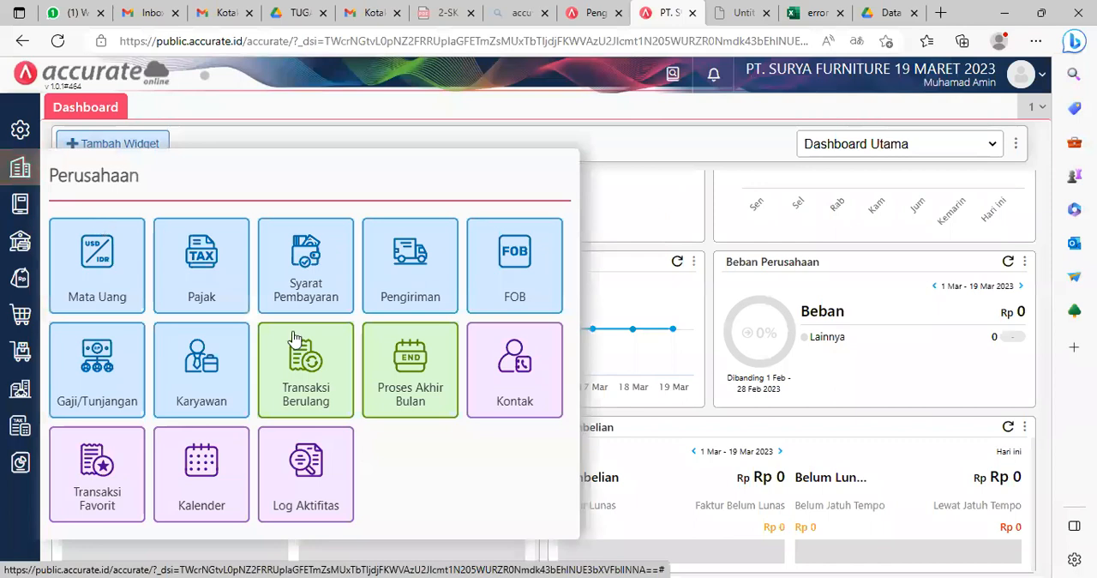
pyautogui.click(415, 381)
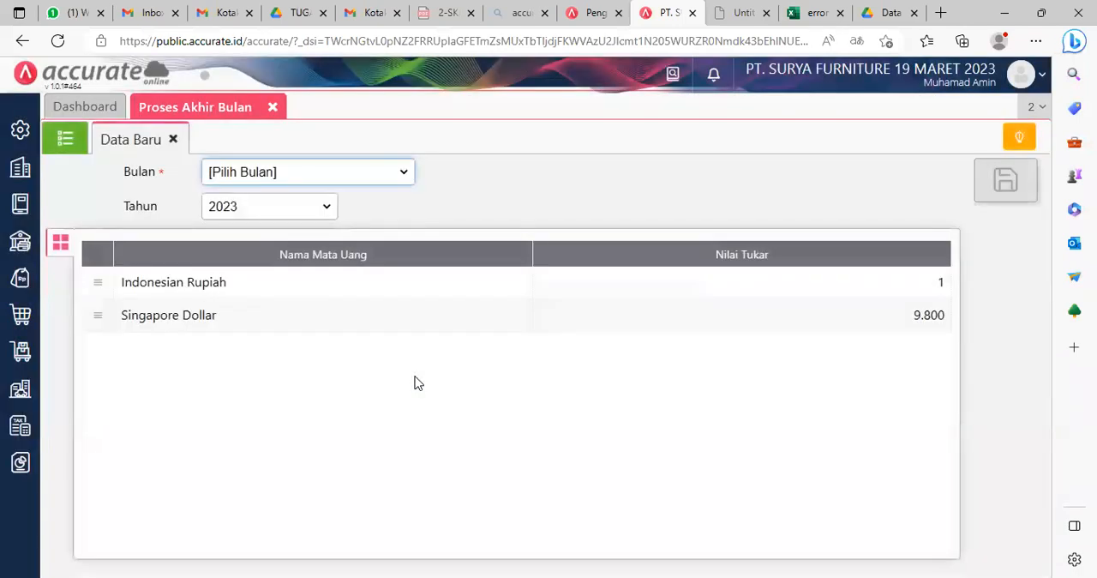
pyautogui.click(379, 179)
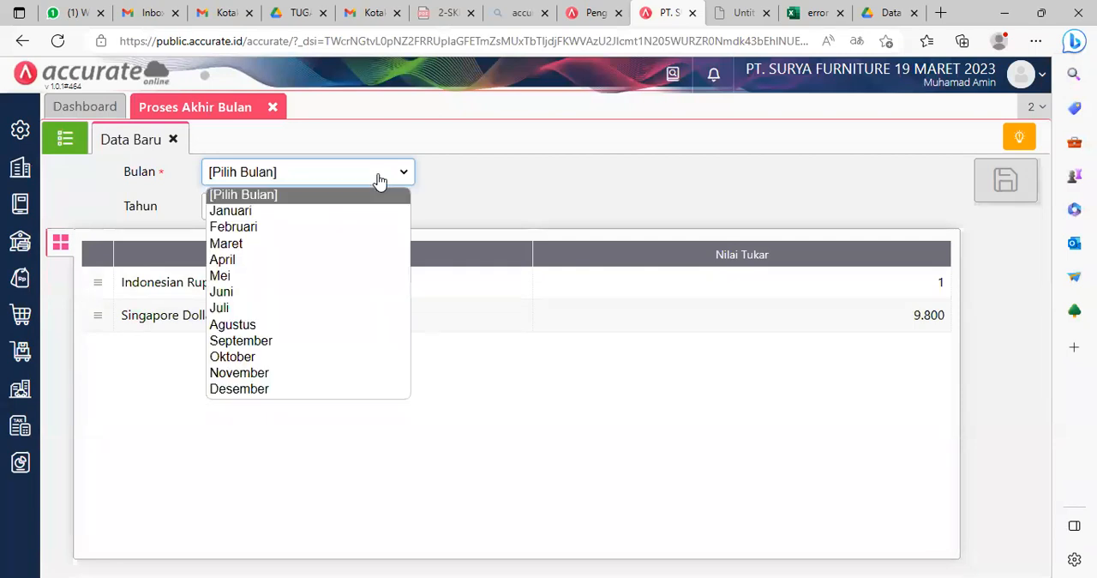
pyautogui.click(279, 299)
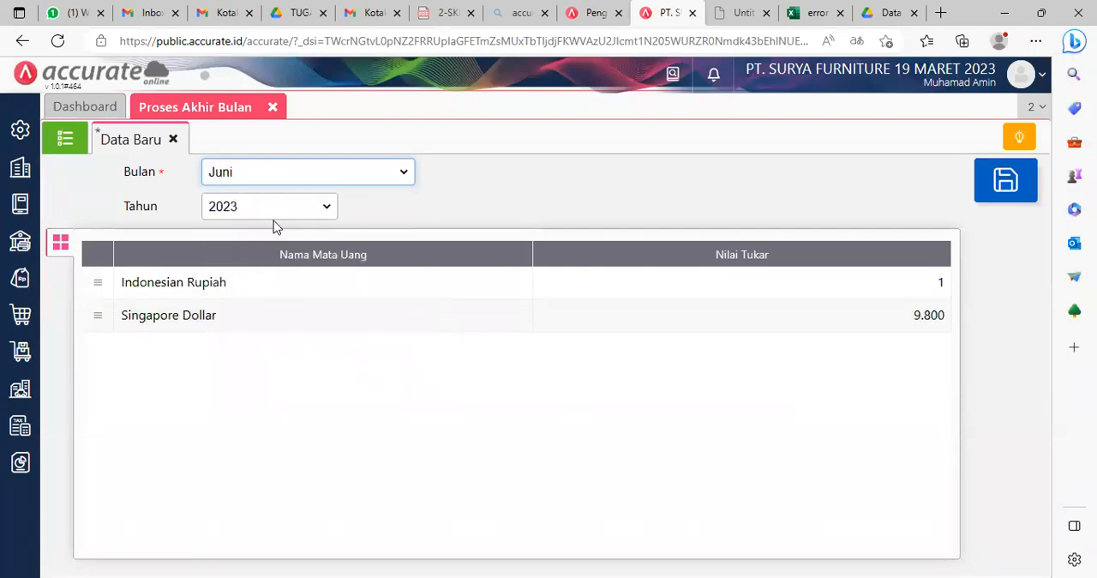
pyautogui.click(275, 213)
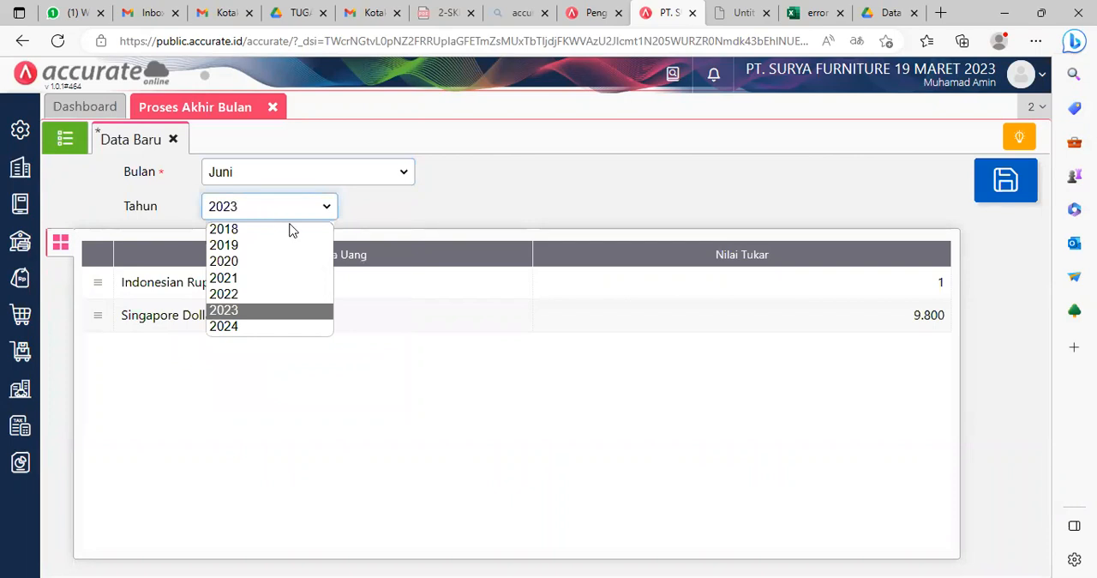
pyautogui.click(268, 295)
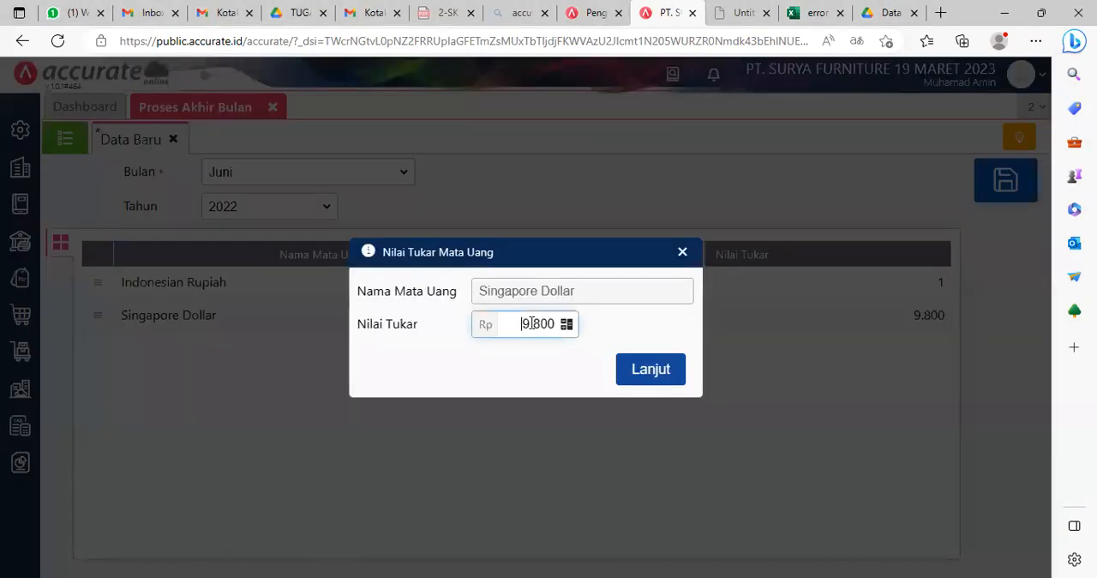
# Step: Set the Singapore Dollar exchange rate to 10.500, save the month-end process and close Proses Akhir Bulan
pyautogui.moveTo(521, 324); pyautogui.dragTo(550, 324)
pyautogui.write('10.')
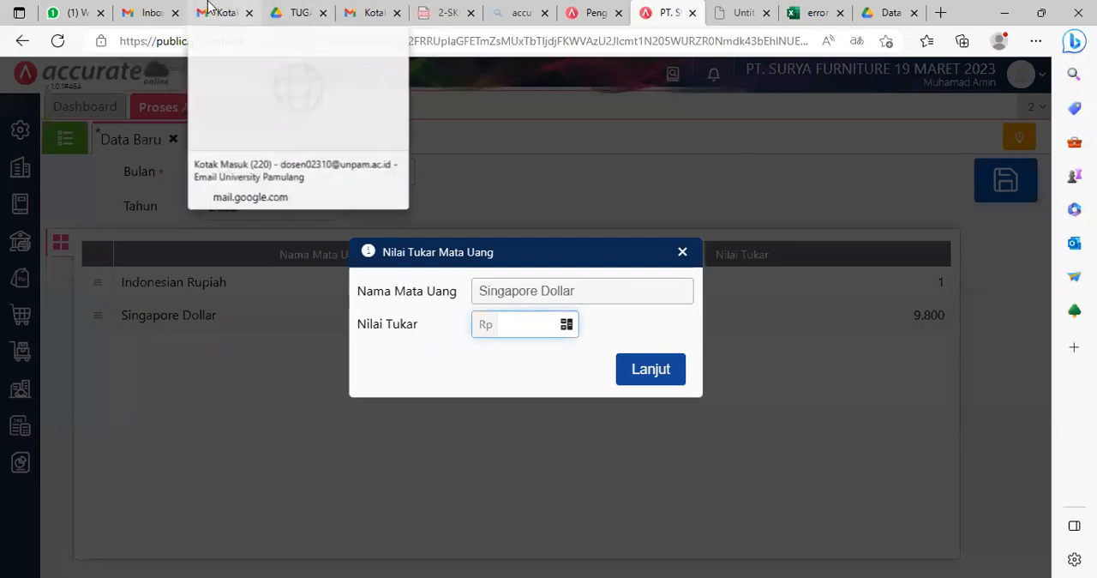
pyautogui.write('500')
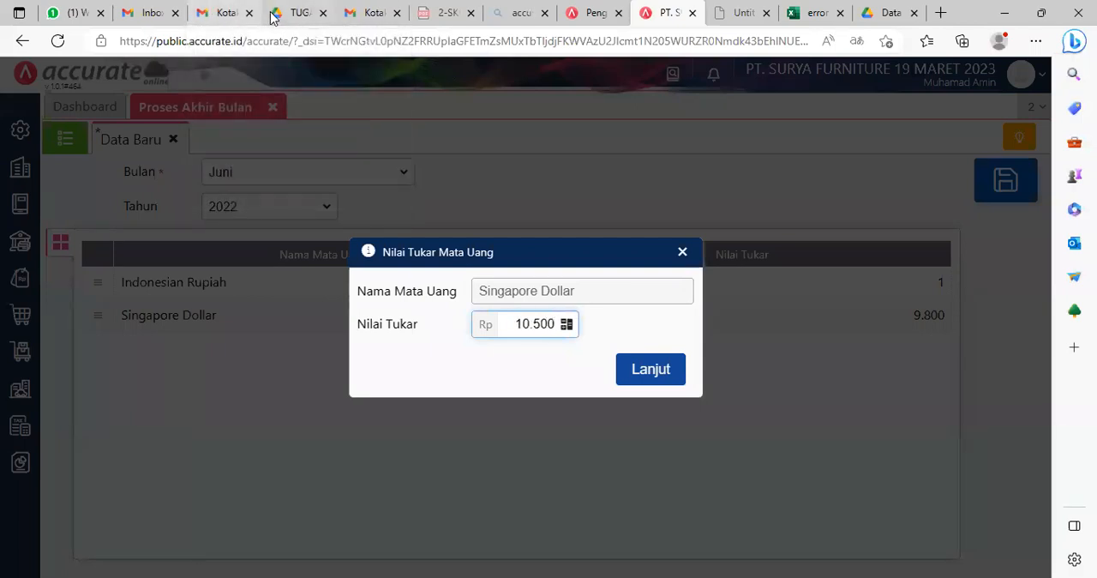
pyautogui.click(642, 370)
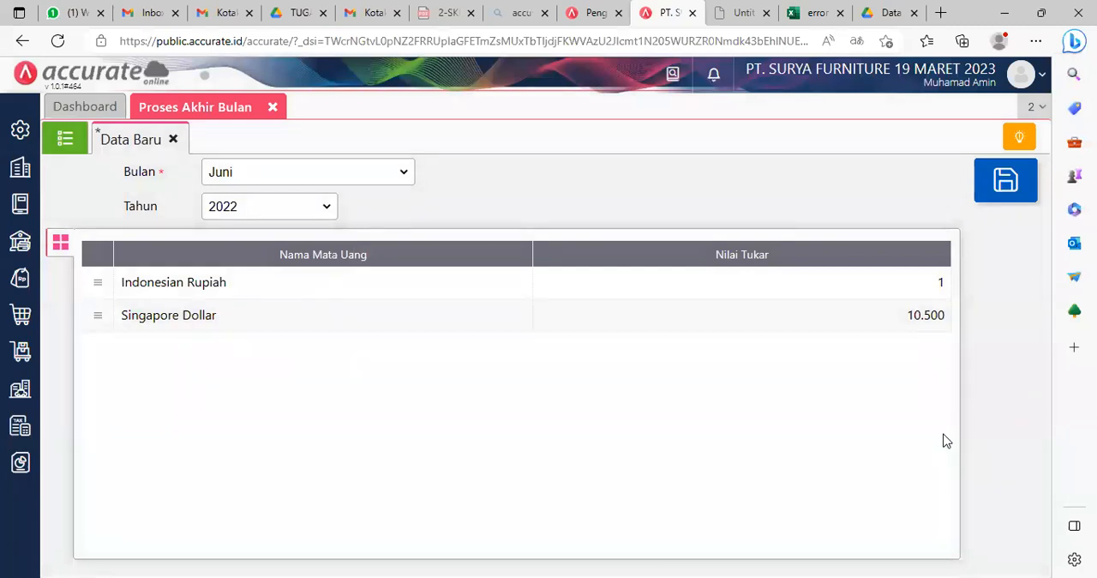
pyautogui.click(1016, 208)
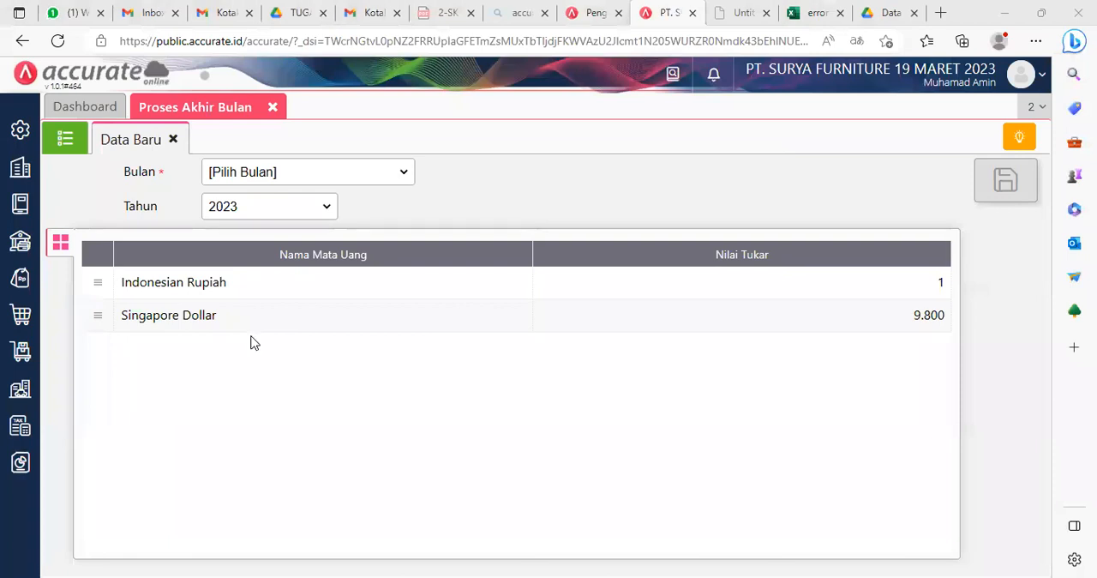
pyautogui.click(273, 107)
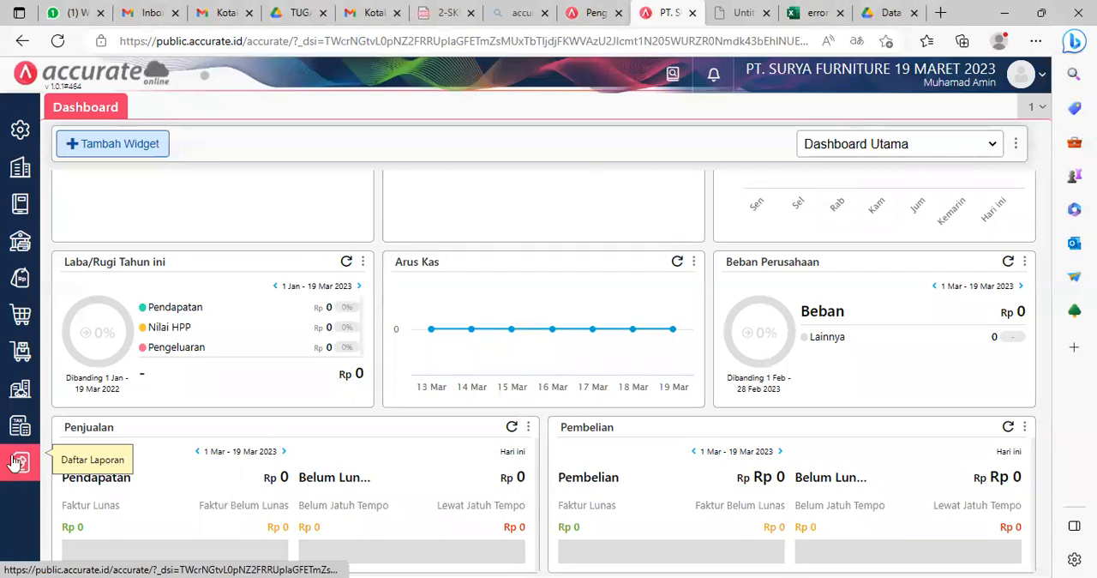
# Step: Open the parameters of the Neraca (Induk Skontro) report from the Keuangan category of Daftar Laporan
pyautogui.click(15, 463)
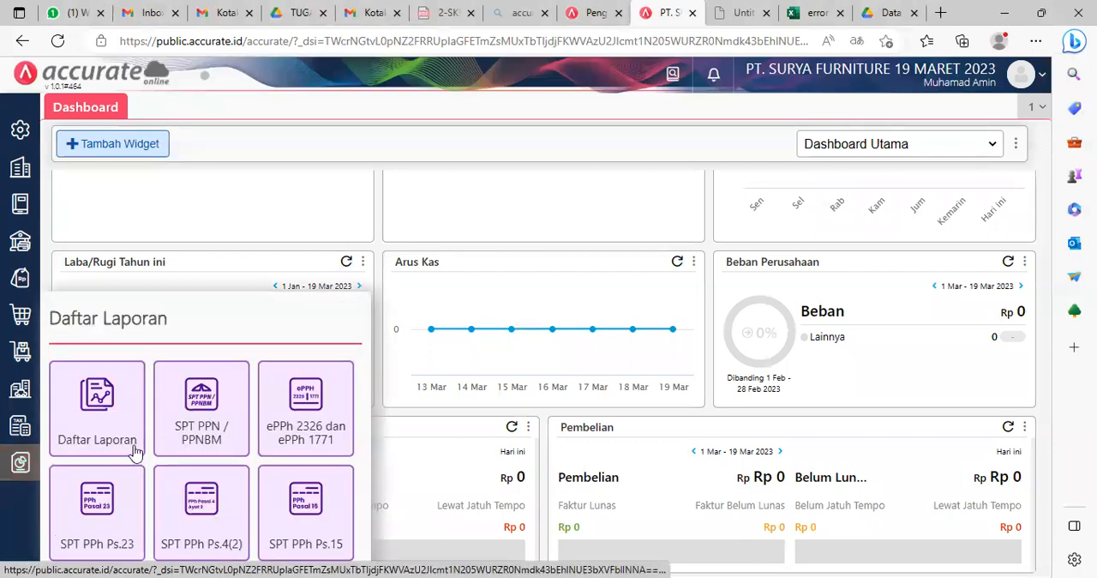
pyautogui.click(104, 426)
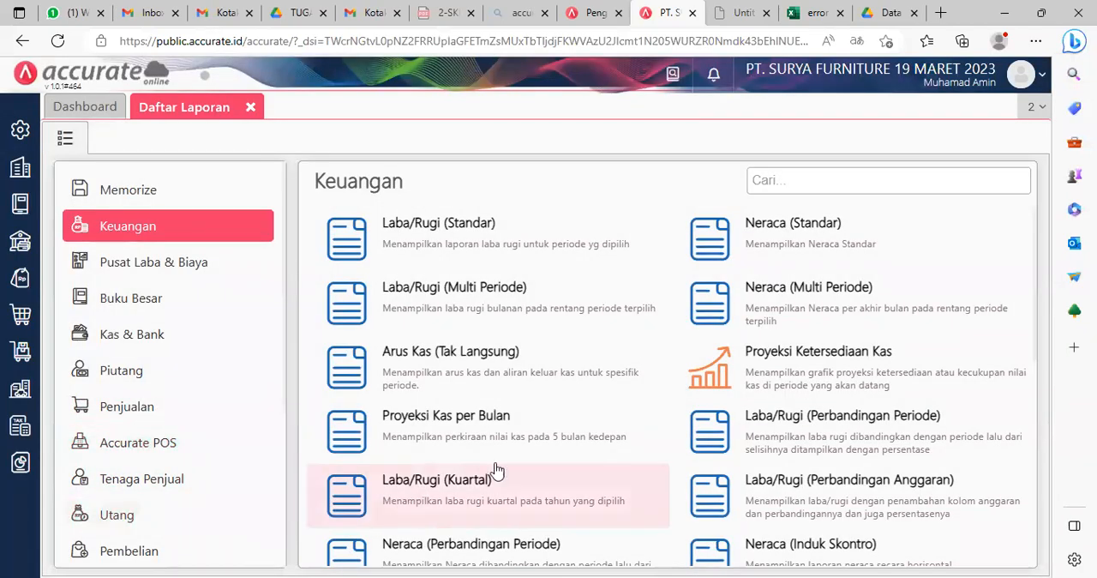
pyautogui.scroll(-1, 588, 435)
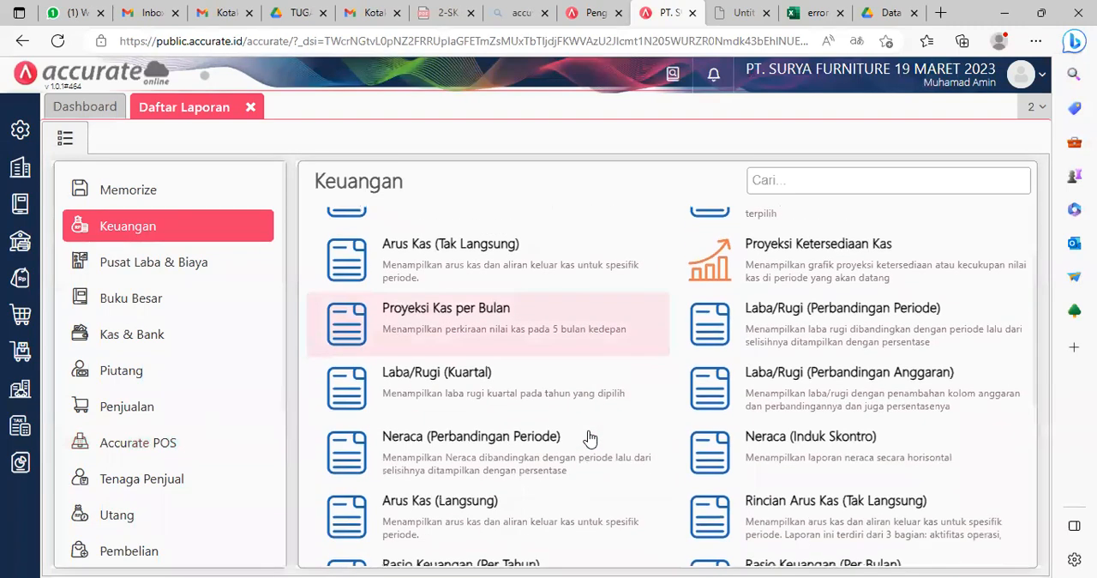
pyautogui.scroll(-3, 566, 469)
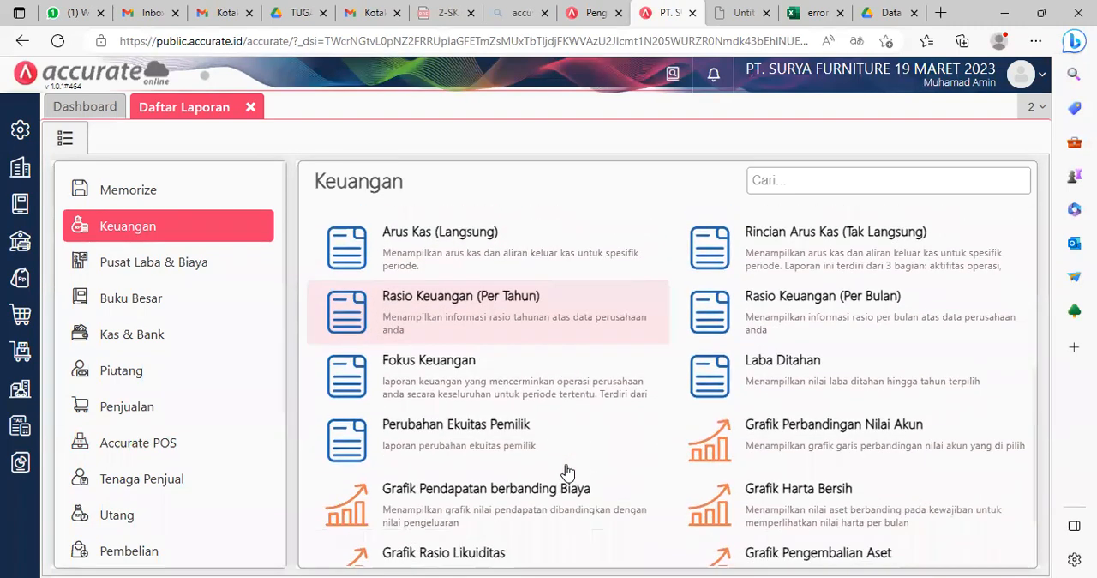
pyautogui.scroll(3, 566, 471)
pyautogui.scroll(2, 566, 472)
pyautogui.scroll(-1, 566, 471)
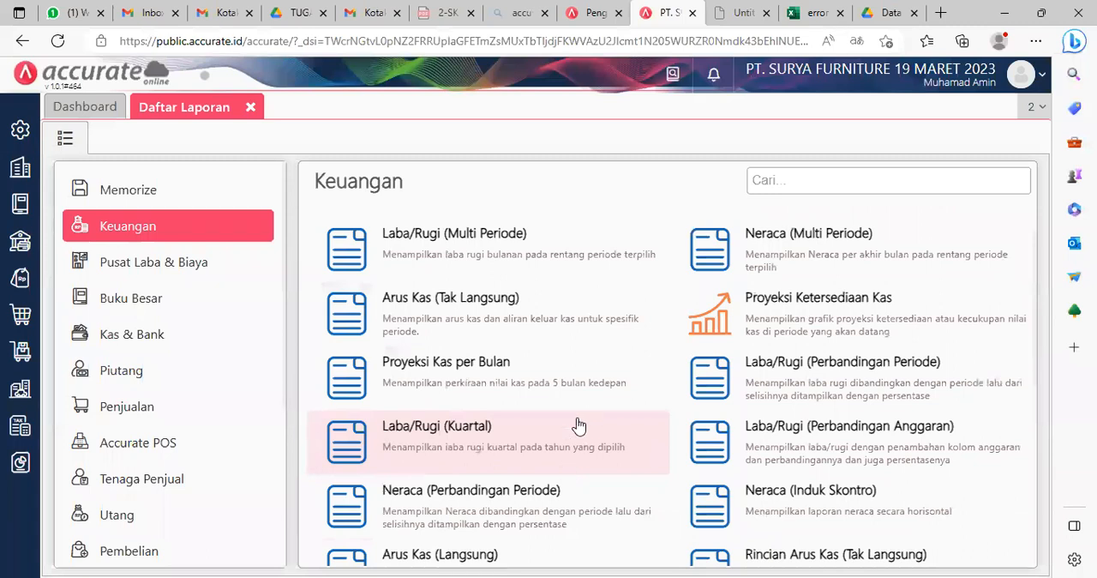
pyautogui.scroll(1, 673, 371)
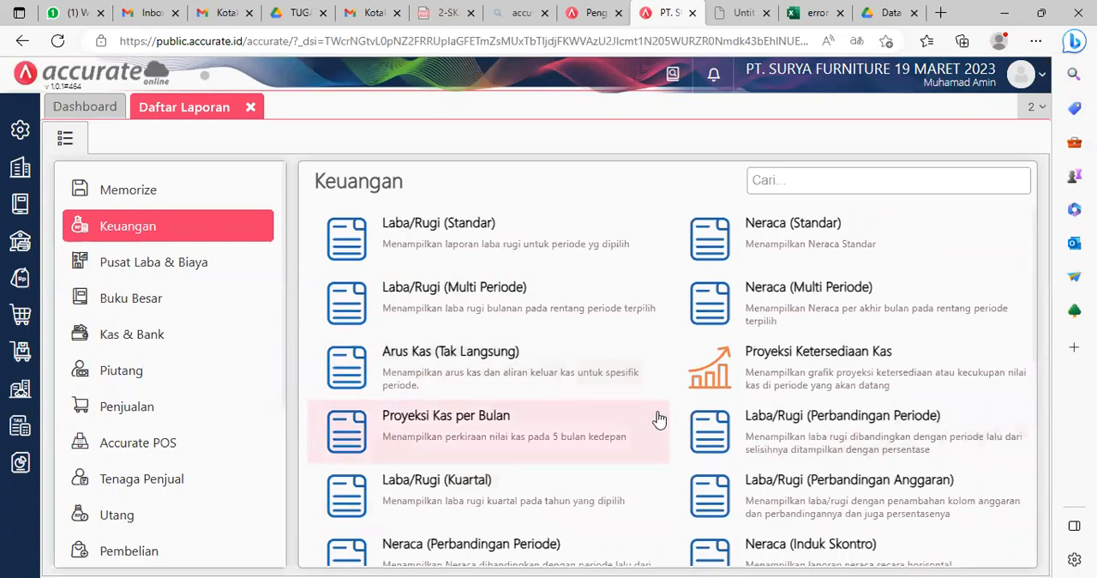
pyautogui.scroll(-2, 830, 459)
pyautogui.click(829, 453)
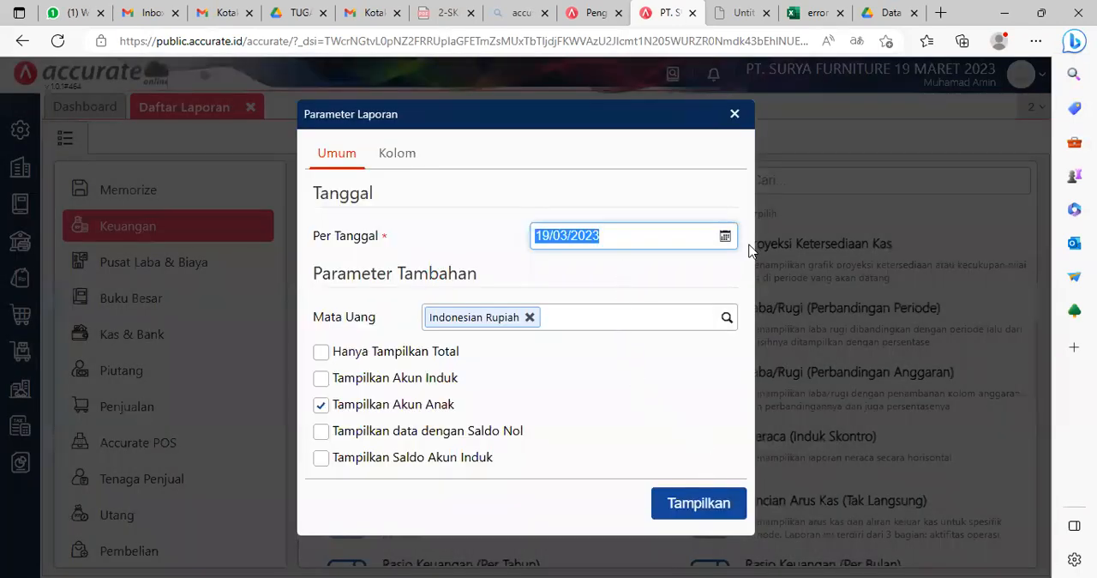
# Step: Set the report's Per Tanggal to 30/06/2022 and display the Neraca (Induk Skontro) report
pyautogui.click(727, 240)
pyautogui.click(556, 266)
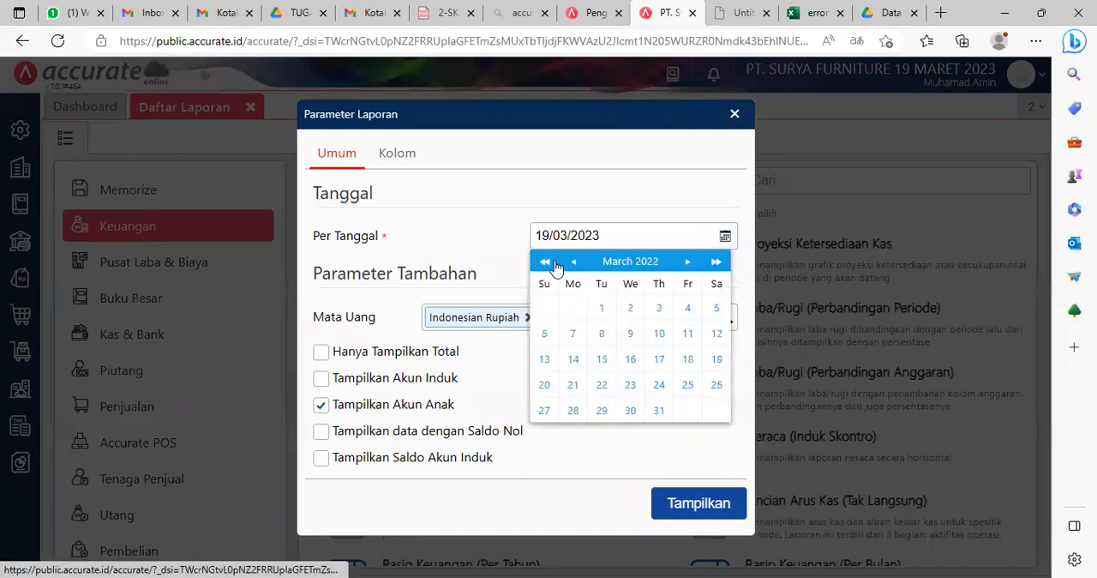
pyautogui.doubleClick(688, 263)
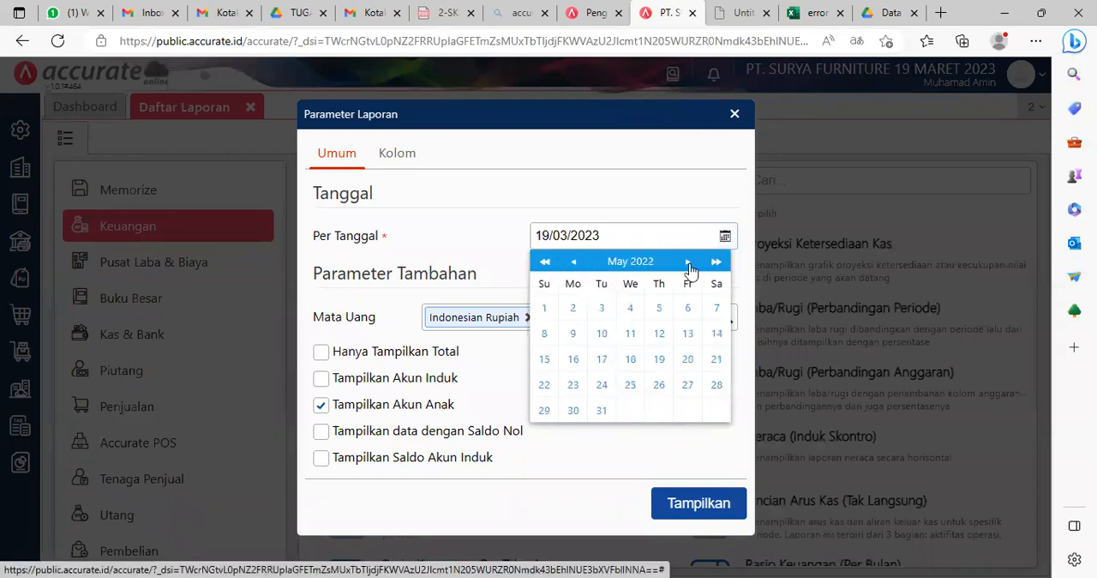
pyautogui.click(690, 267)
pyautogui.click(690, 267)
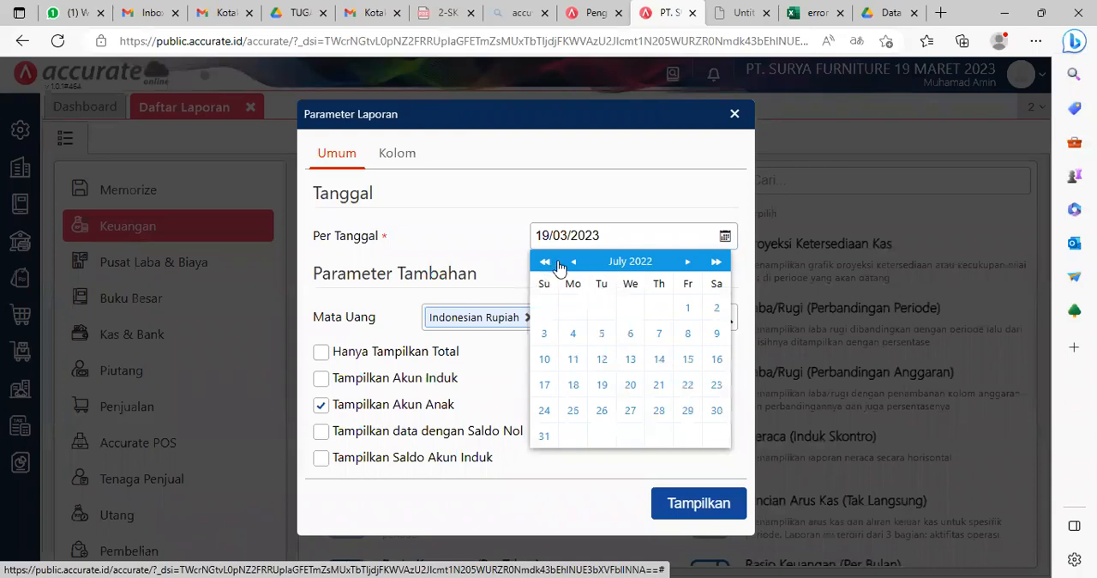
pyautogui.click(574, 263)
pyautogui.click(659, 411)
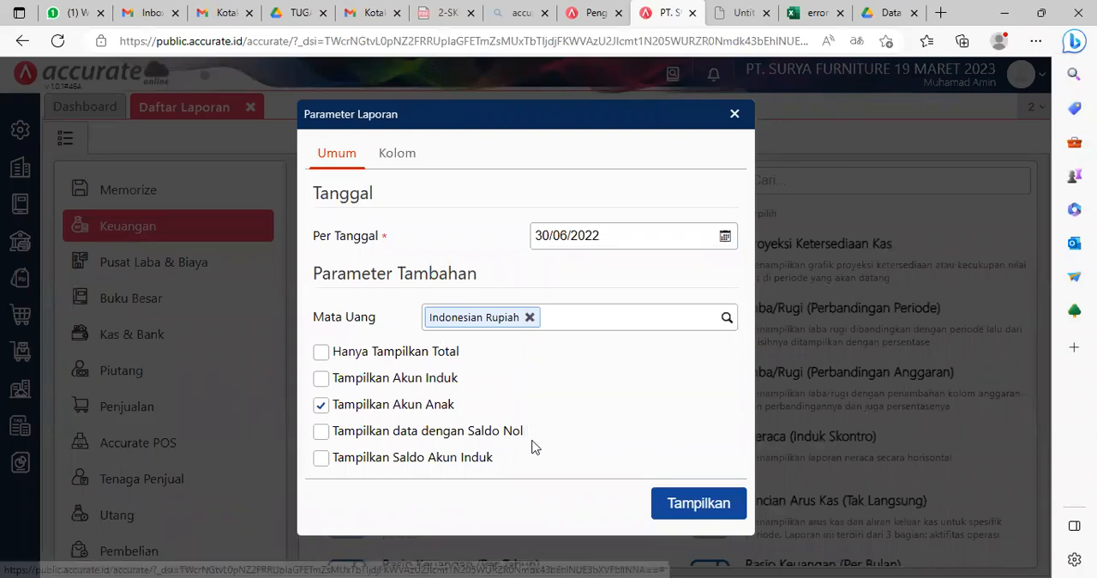
pyautogui.click(728, 509)
# Step: Examine the balance sheet's asset, accumulated depreciation, liability and equity figures and compare the totals of both sides
pyautogui.scroll(-2, 719, 448)
pyautogui.scroll(-4, 719, 448)
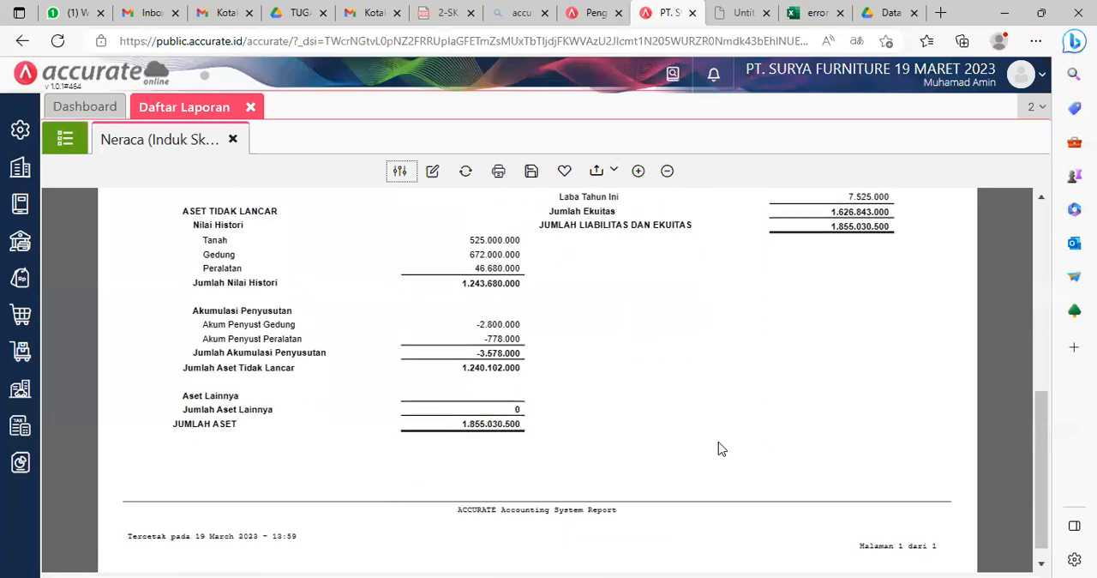
pyautogui.scroll(1, 721, 448)
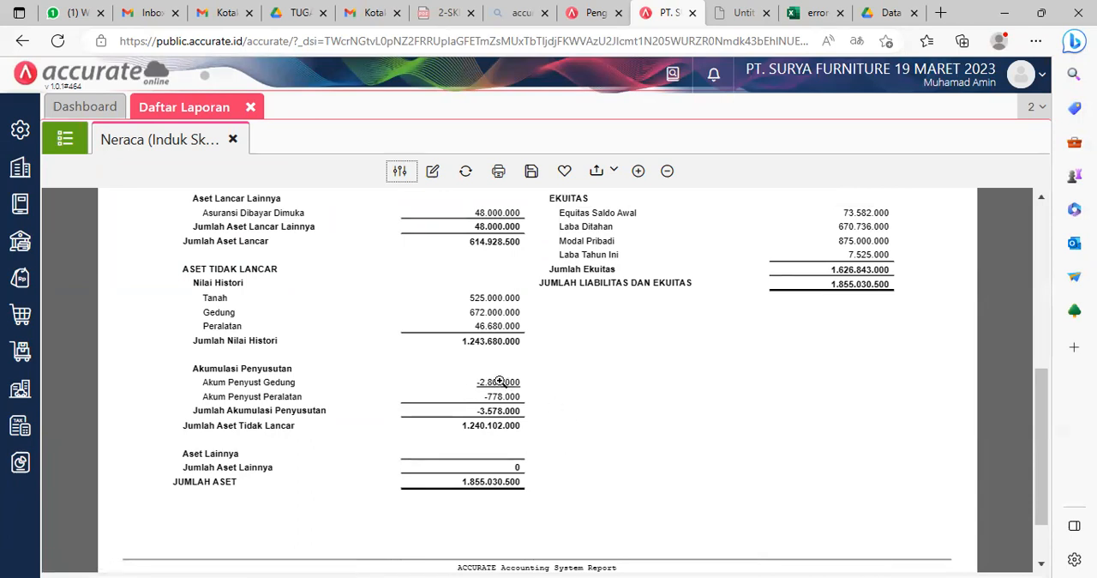
pyautogui.scroll(2, 531, 444)
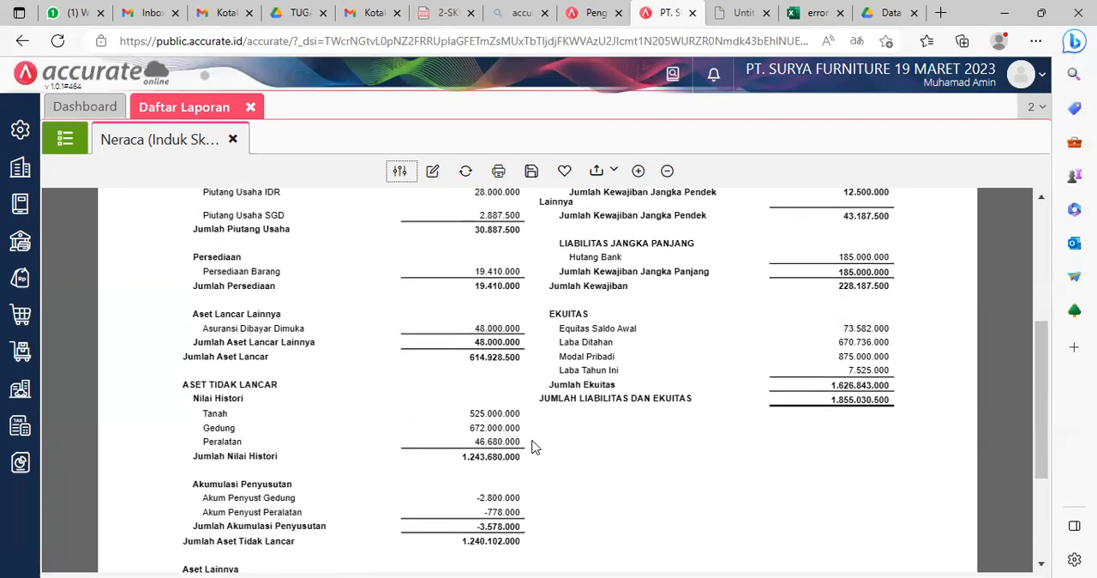
pyautogui.scroll(-2, 529, 461)
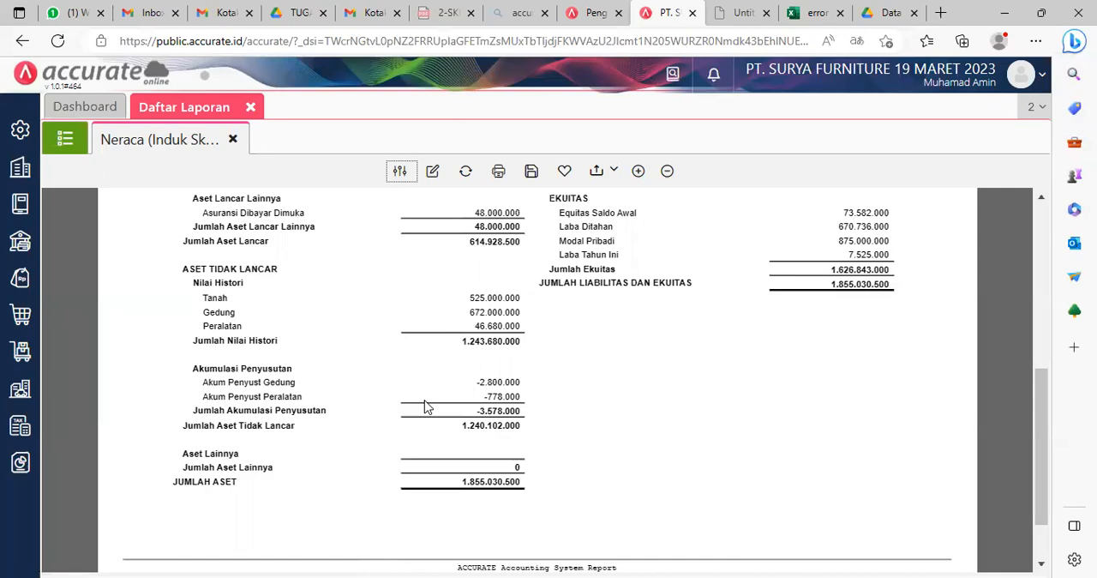
pyautogui.scroll(5, 678, 362)
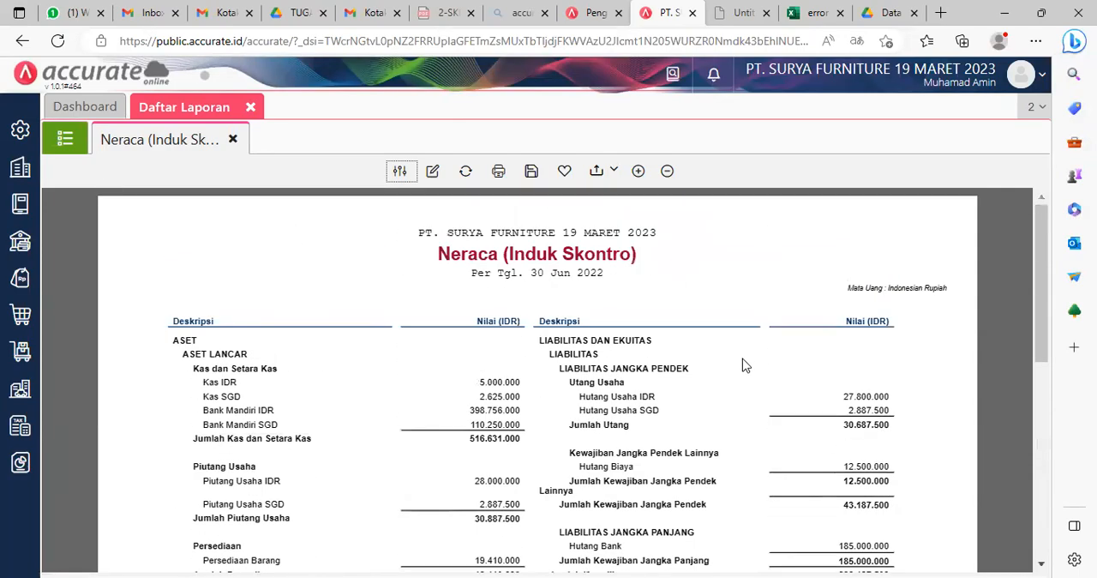
pyautogui.scroll(-5, 743, 365)
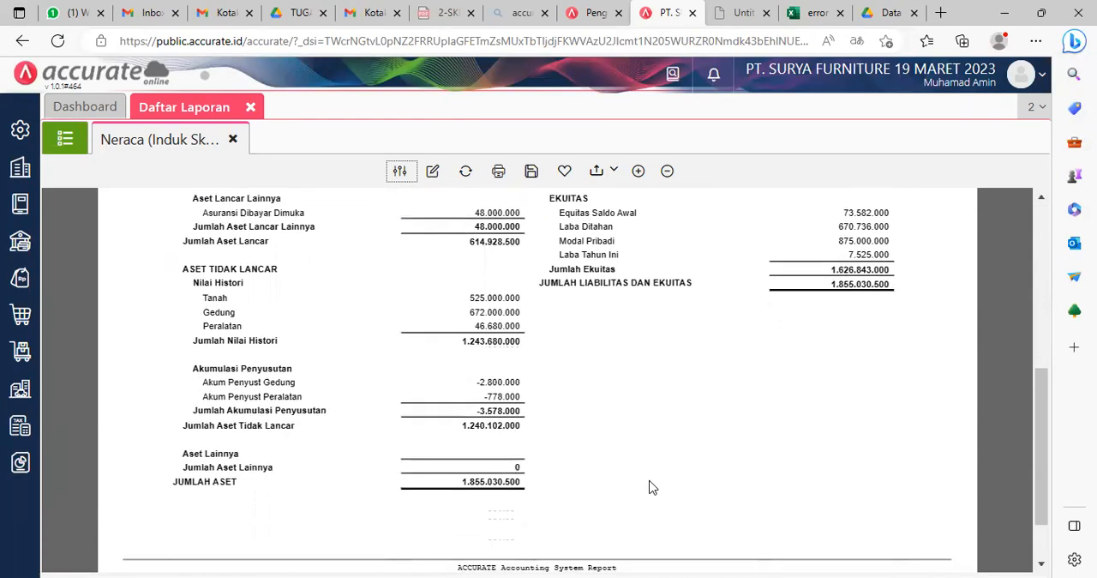
pyautogui.scroll(5, 649, 485)
pyautogui.scroll(-2, 649, 480)
pyautogui.scroll(2, 651, 478)
pyautogui.scroll(-1, 651, 479)
pyautogui.keyDown('ctrl'); pyautogui.scroll(-2, 650, 476); pyautogui.keyUp('ctrl')
pyautogui.scroll(-4, 650, 473)
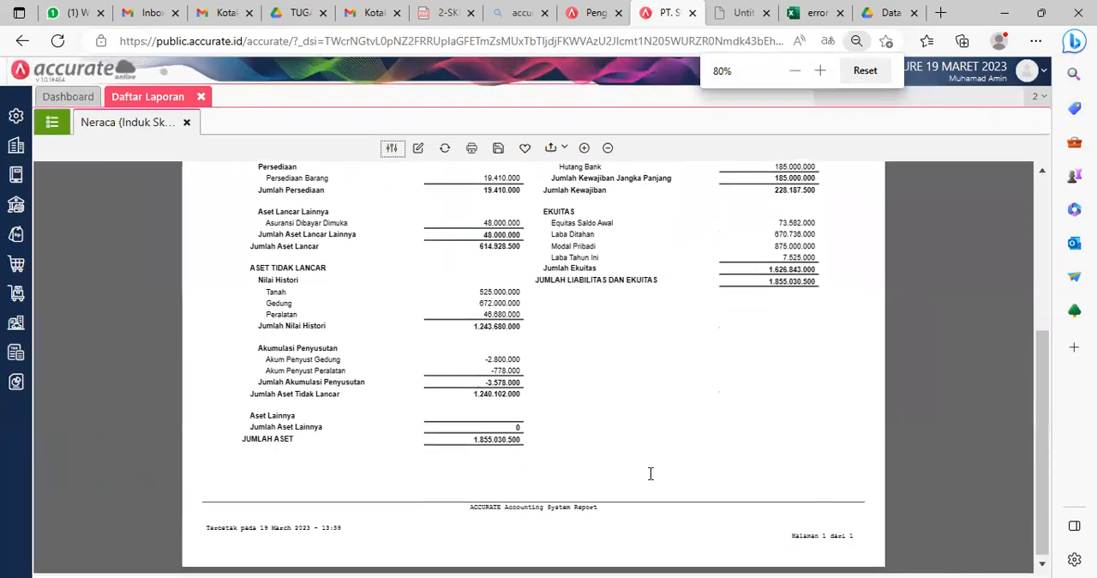
# Step: Review both sides of the Neraca (Induk Skontro) balance sheet again, then close the report and Daftar Laporan
pyautogui.scroll(2, 651, 474)
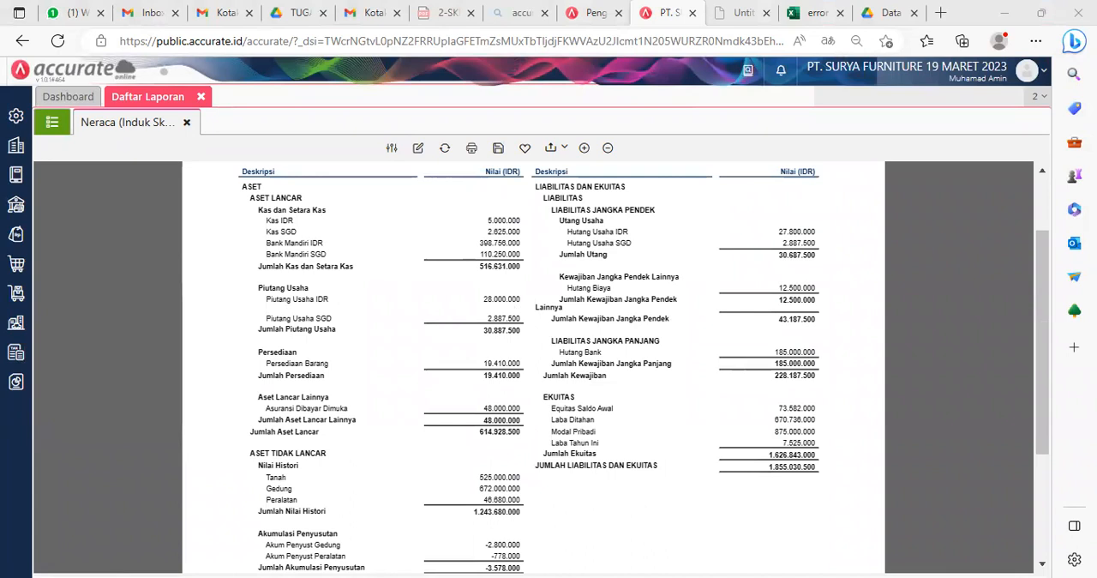
pyautogui.click(180, 162)
pyautogui.scroll(-3, 536, 336)
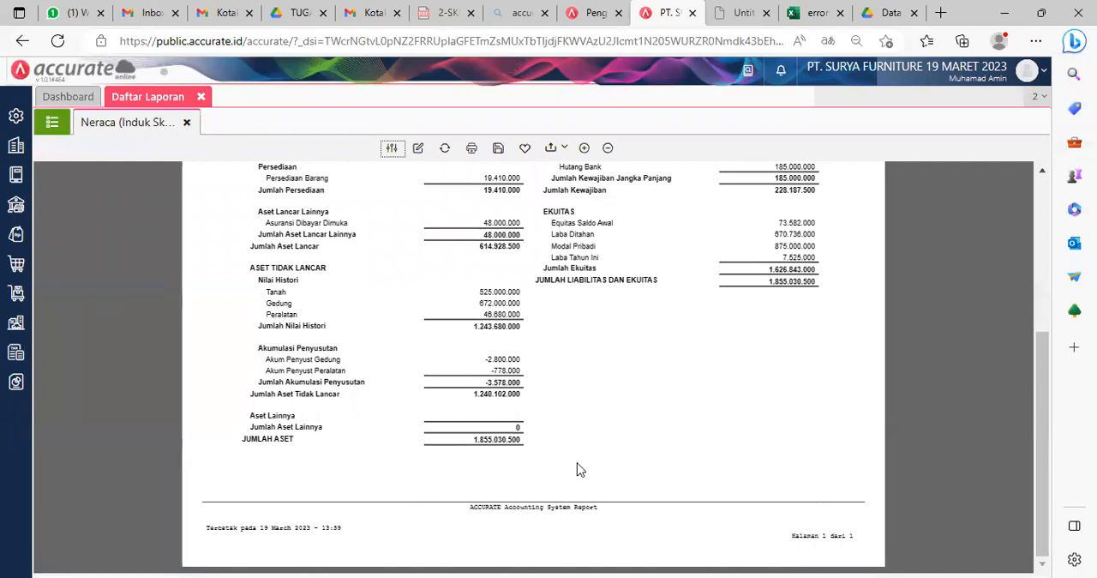
pyautogui.scroll(3, 577, 469)
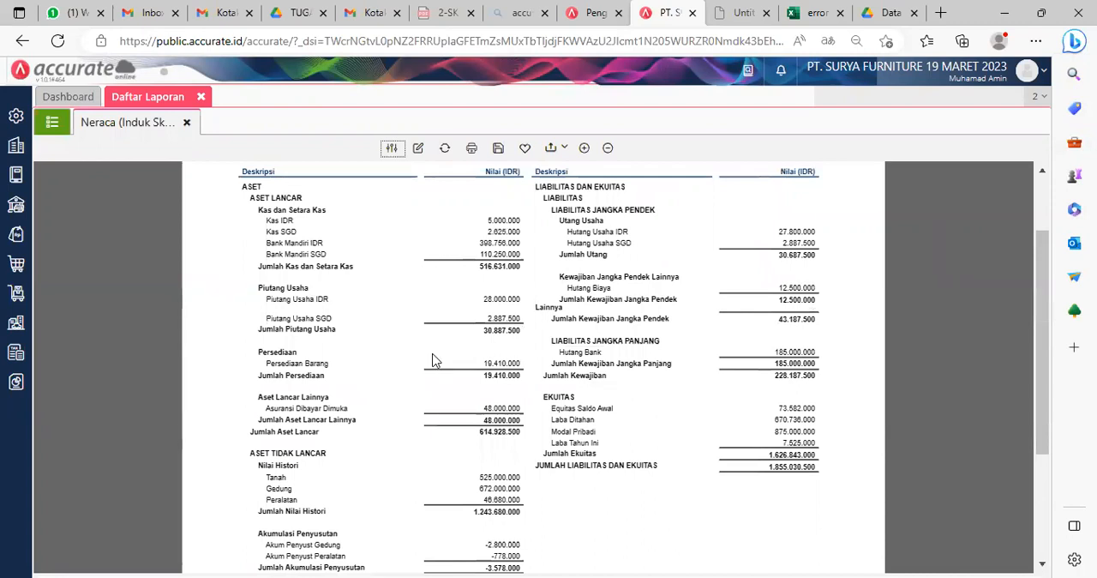
pyautogui.scroll(-2, 605, 517)
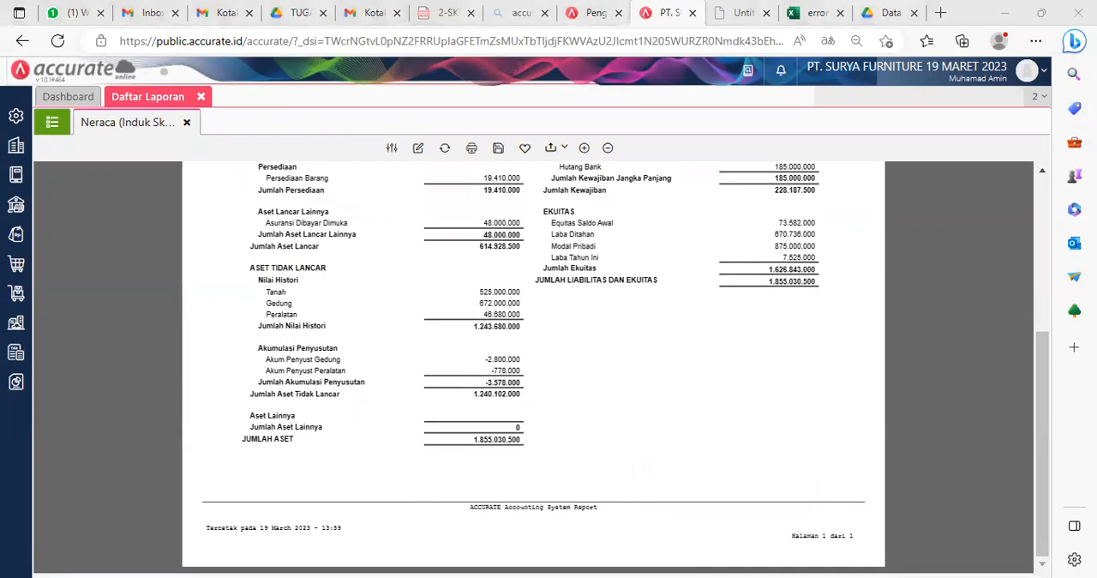
pyautogui.click(686, 94)
pyautogui.click(186, 122)
pyautogui.click(203, 97)
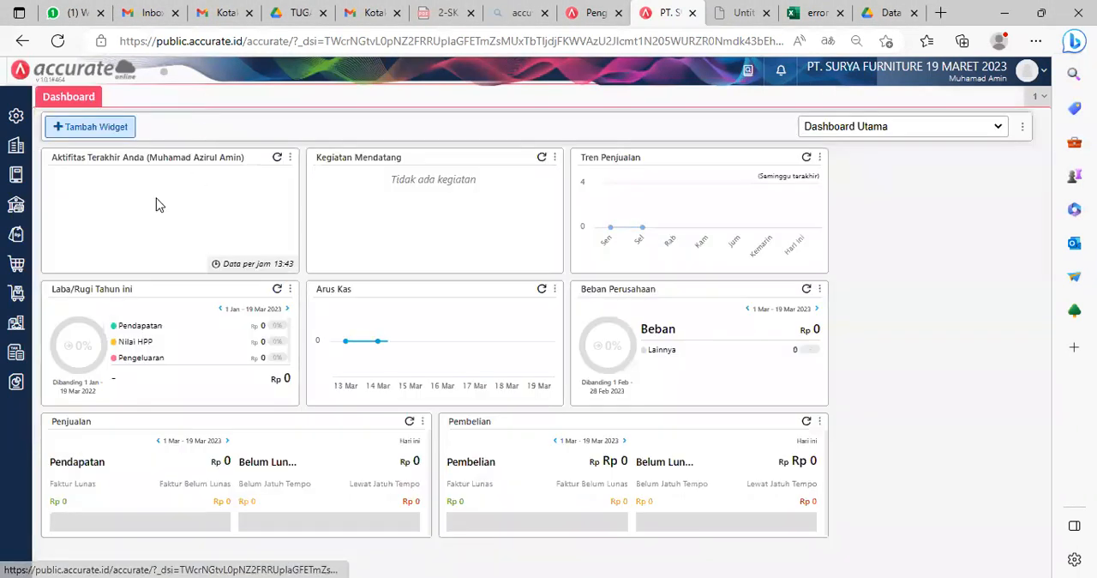
# Step: View the Mata Uang currency list and the currency choices offered for a new record, then close it without saving
pyautogui.moveTo(12, 175)
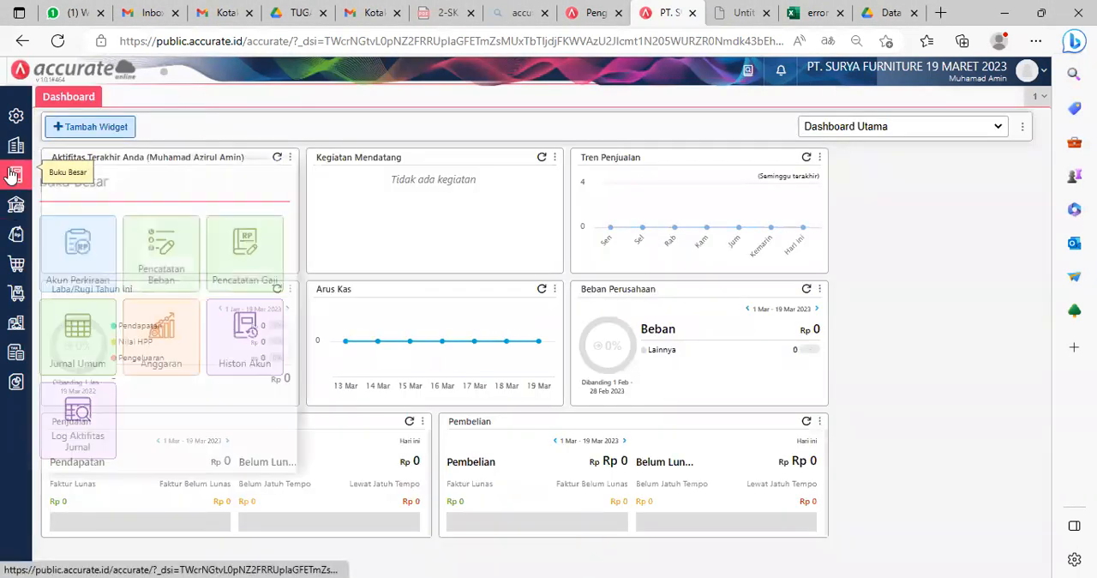
pyautogui.moveTo(13, 149)
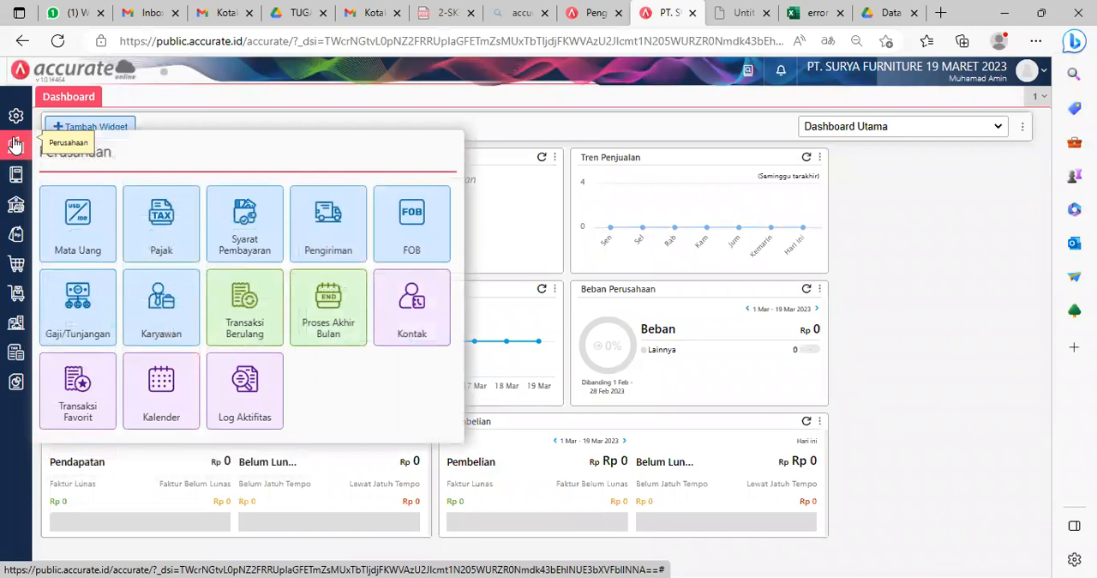
pyautogui.click(83, 224)
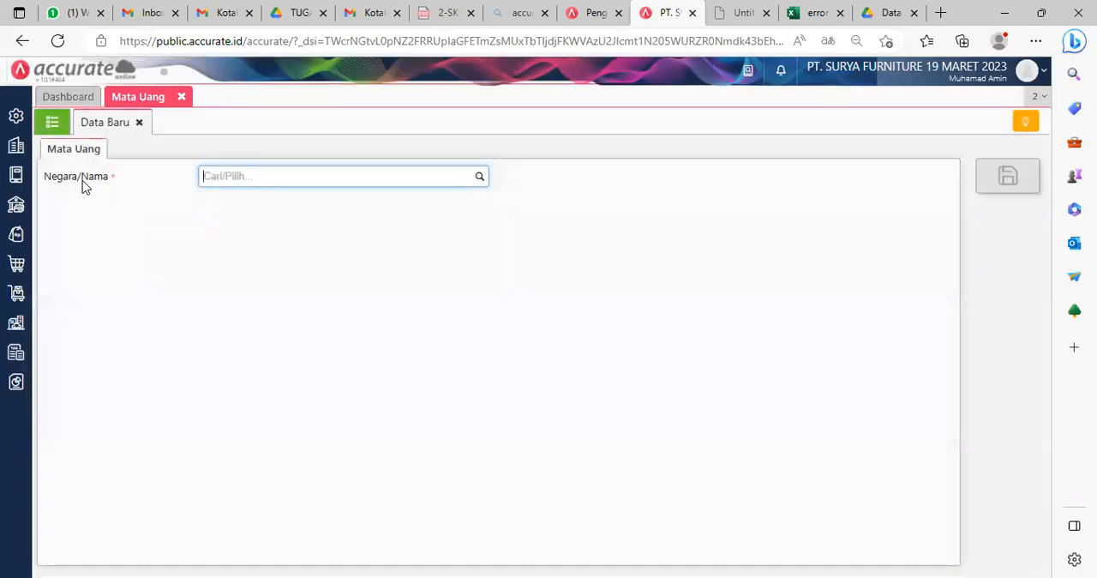
pyautogui.click(52, 122)
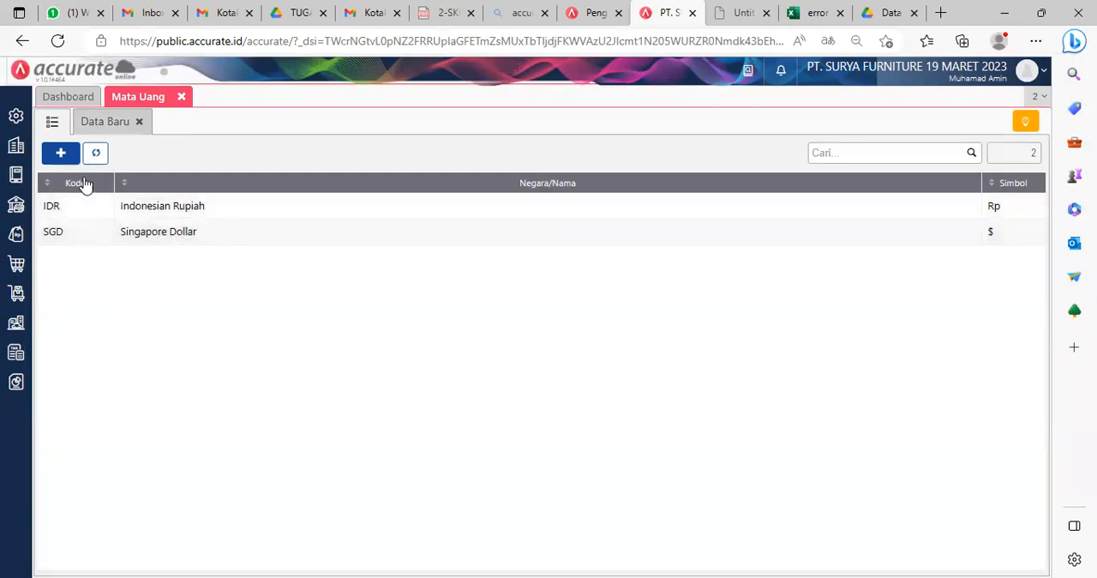
pyautogui.click(61, 154)
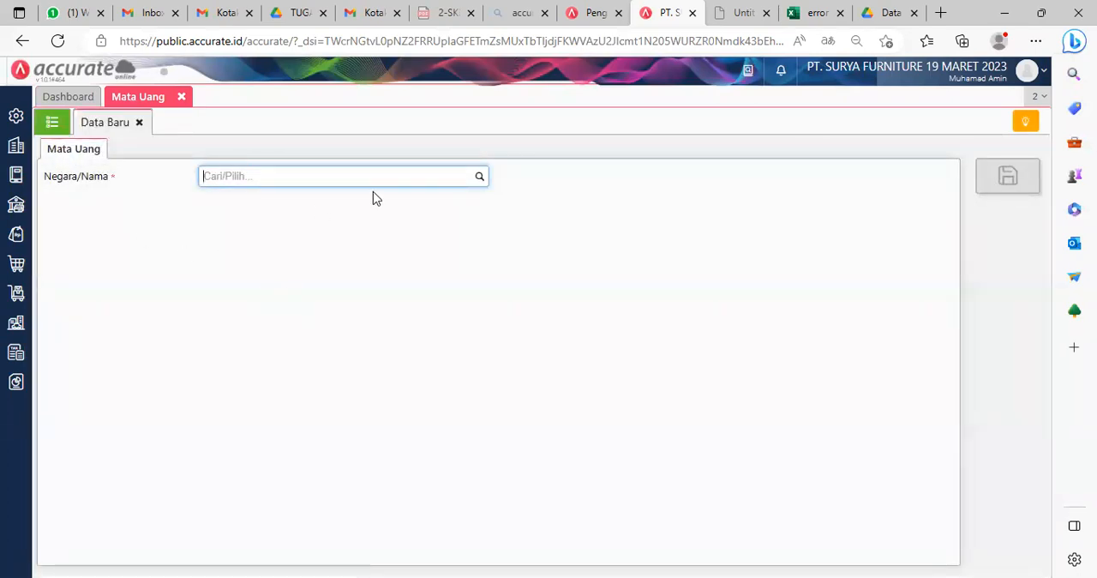
pyautogui.click(480, 177)
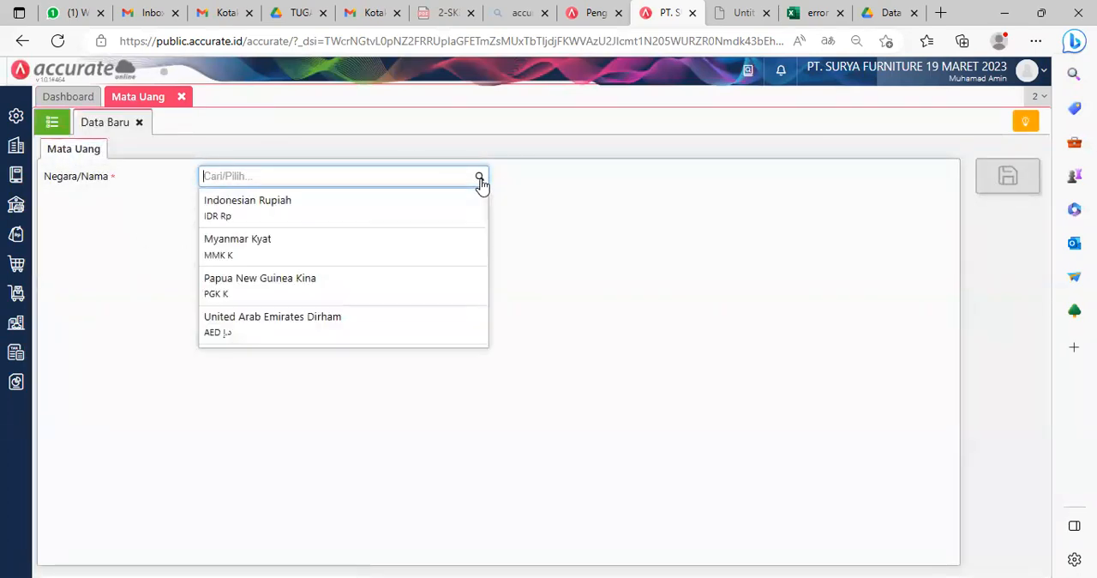
pyautogui.click(649, 235)
pyautogui.click(138, 121)
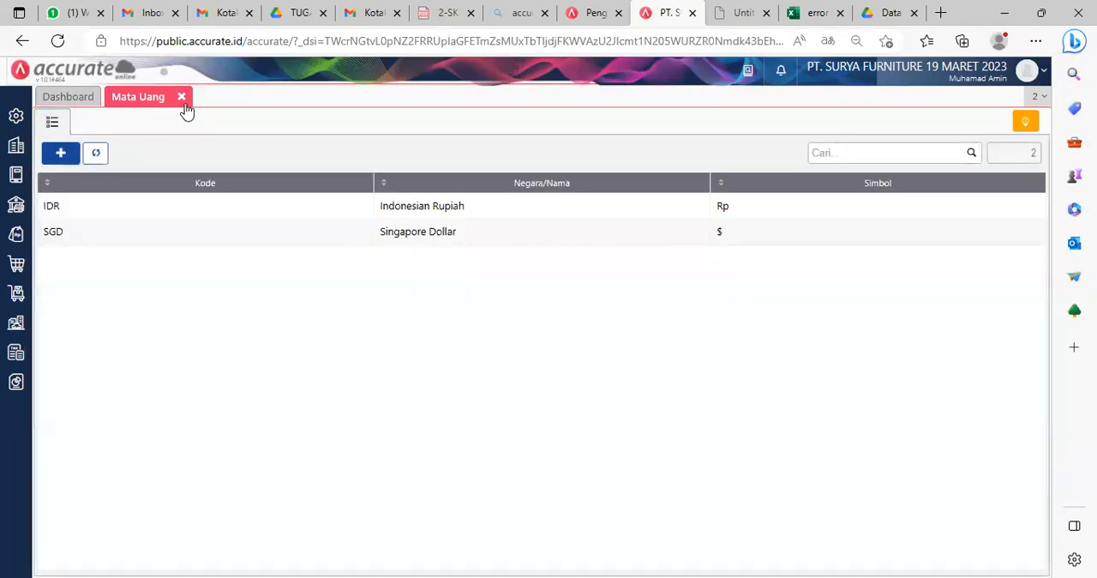
pyautogui.click(181, 97)
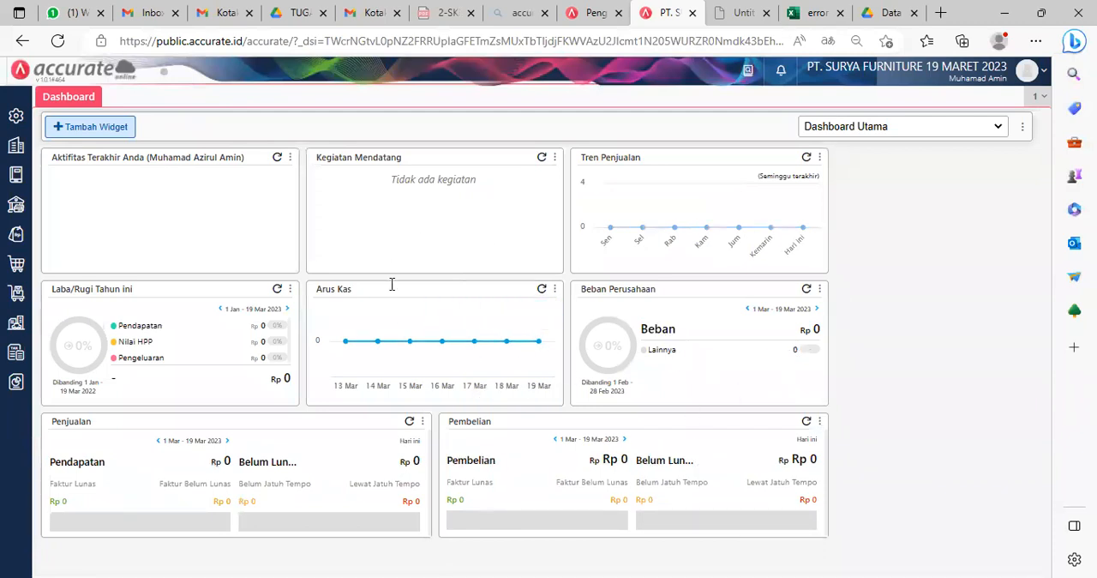
# Step: Start a new Permintaan Barang from Persediaan and set its Tanggal to 02/07/2022
pyautogui.hotkey('alt', 'Tab')
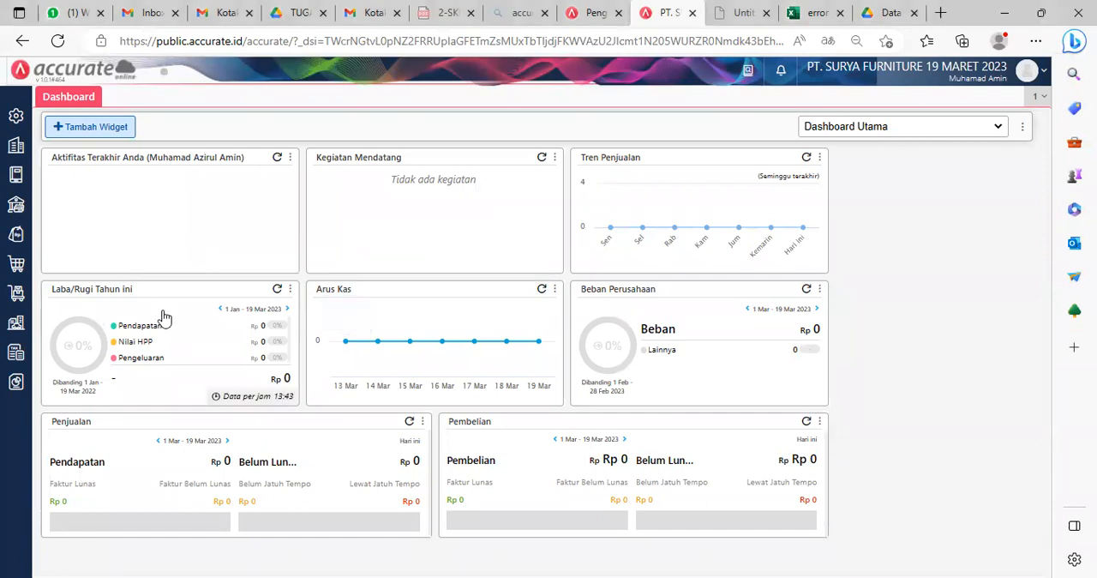
pyautogui.click(9, 294)
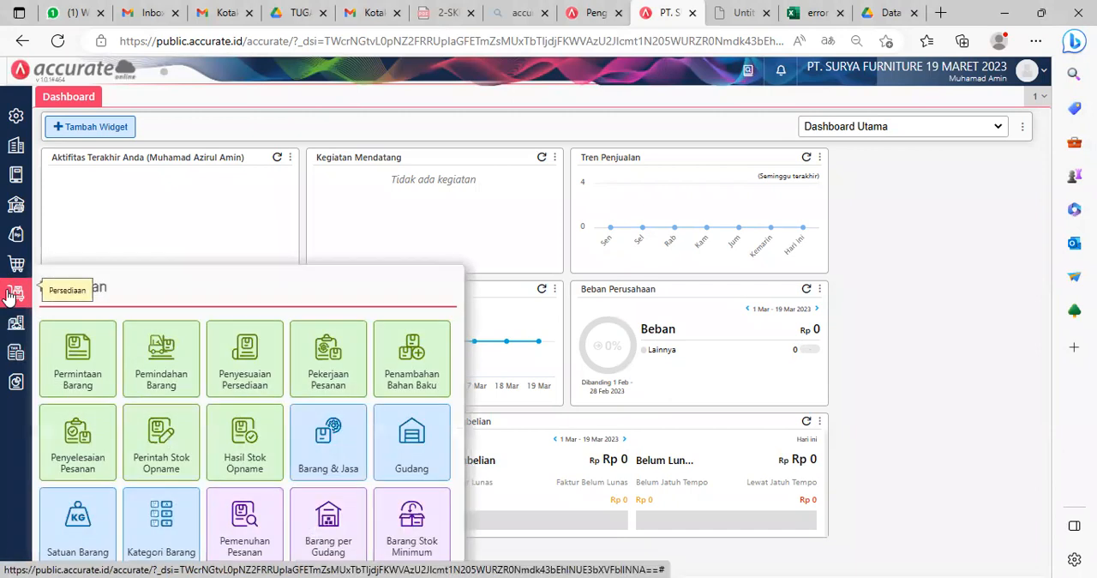
pyautogui.click(84, 358)
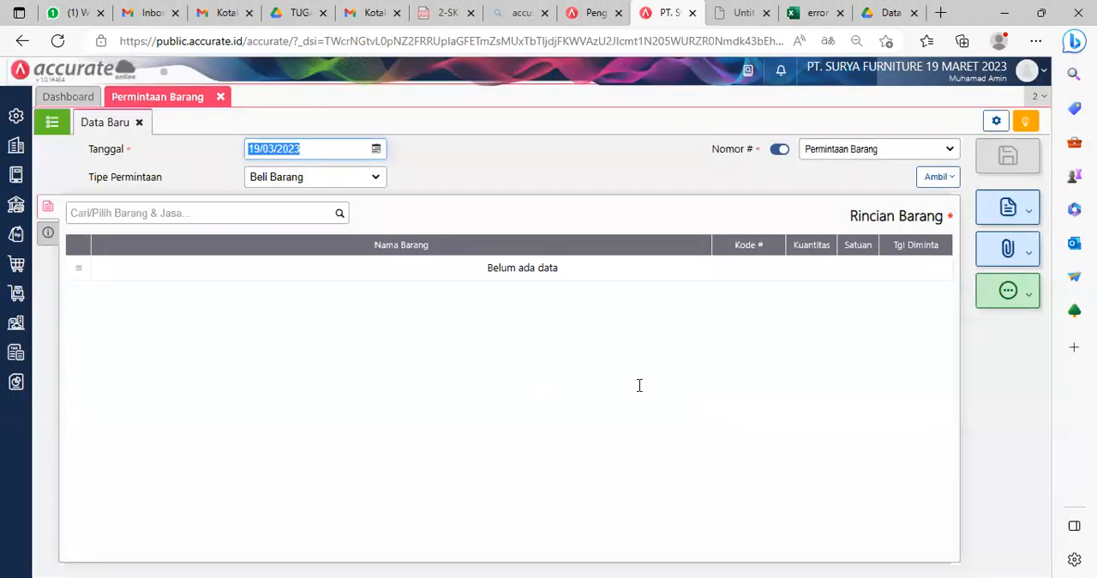
pyautogui.click(376, 149)
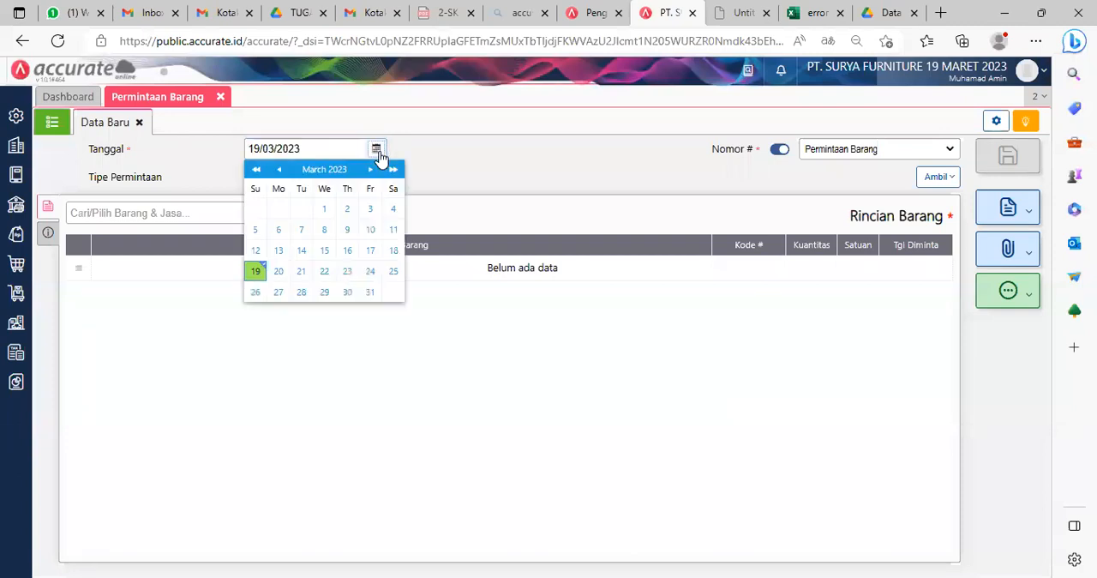
pyautogui.click(257, 169)
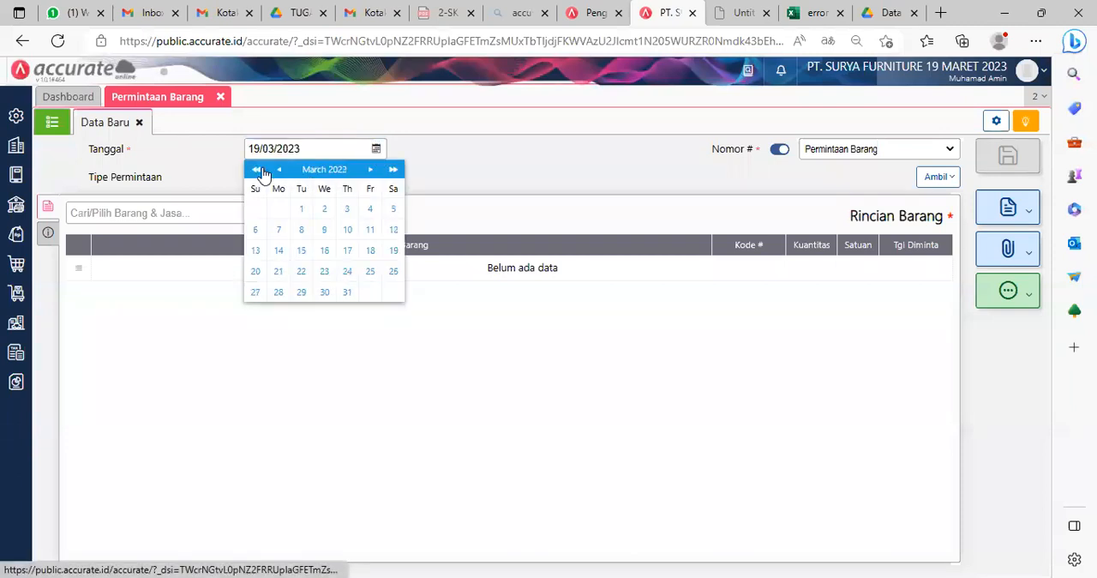
pyautogui.click(373, 170)
pyautogui.click(373, 170)
pyautogui.click(373, 170)
pyautogui.click(373, 169)
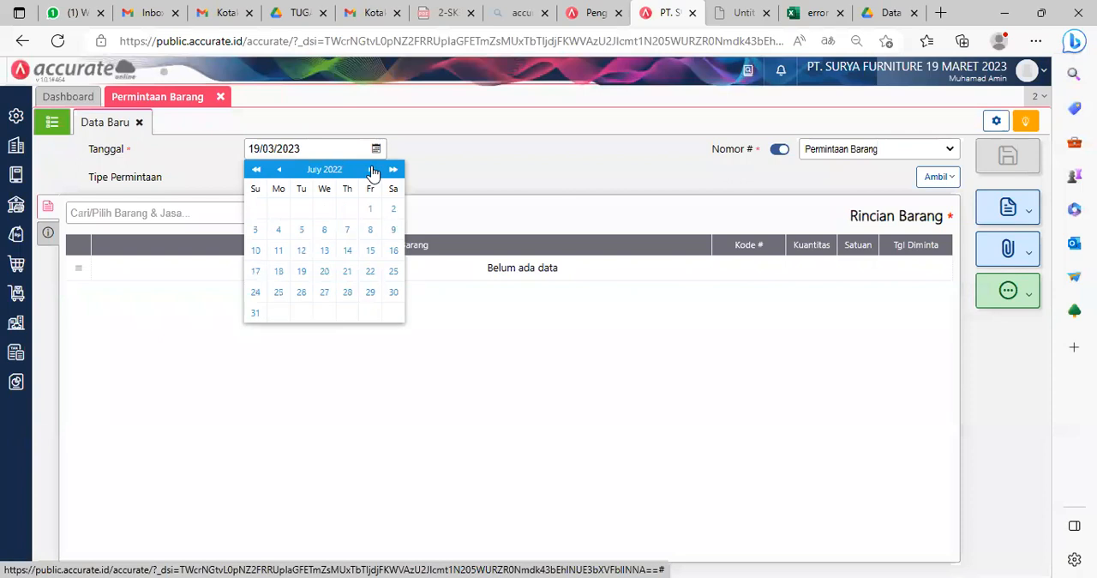
pyautogui.click(393, 208)
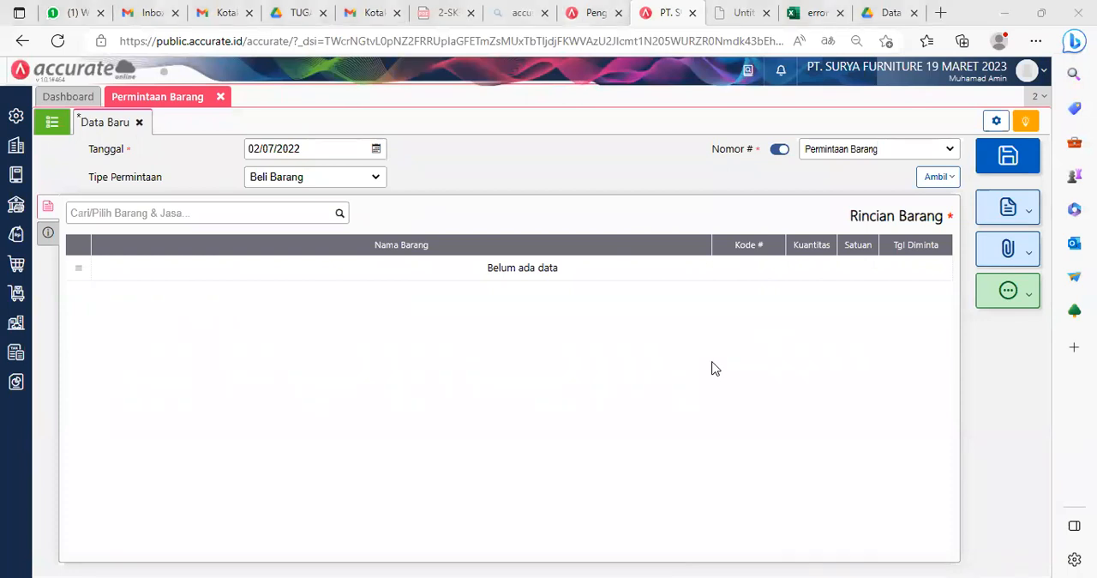
# Step: Add Meja Persegi to the item request with Tgl Diminta 03/07/2022 and a quantity of 10 PCS
pyautogui.click(339, 215)
pyautogui.write('perse')
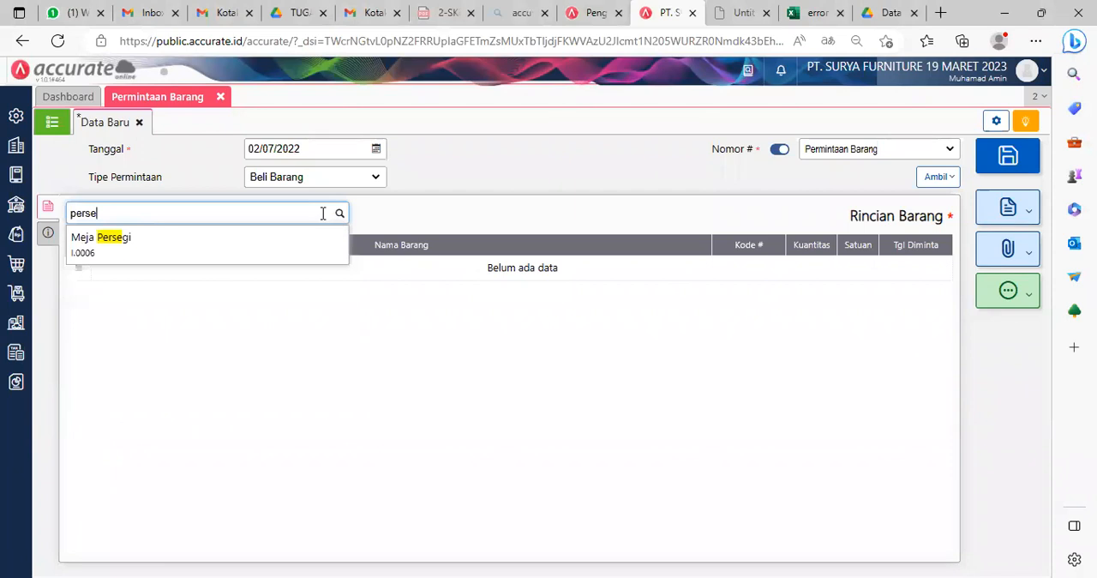
pyautogui.click(236, 248)
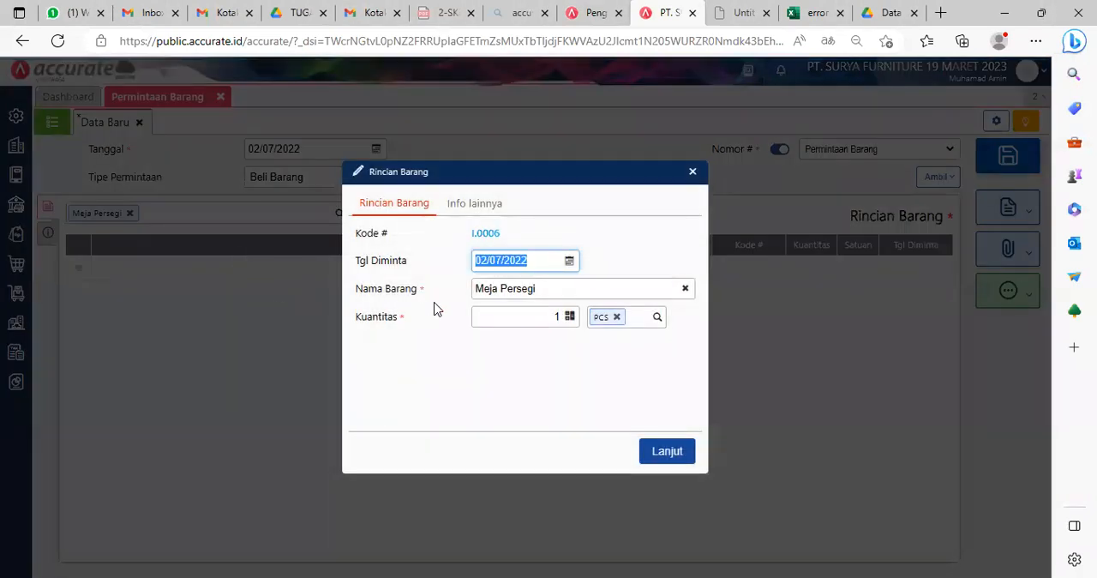
pyautogui.click(569, 261)
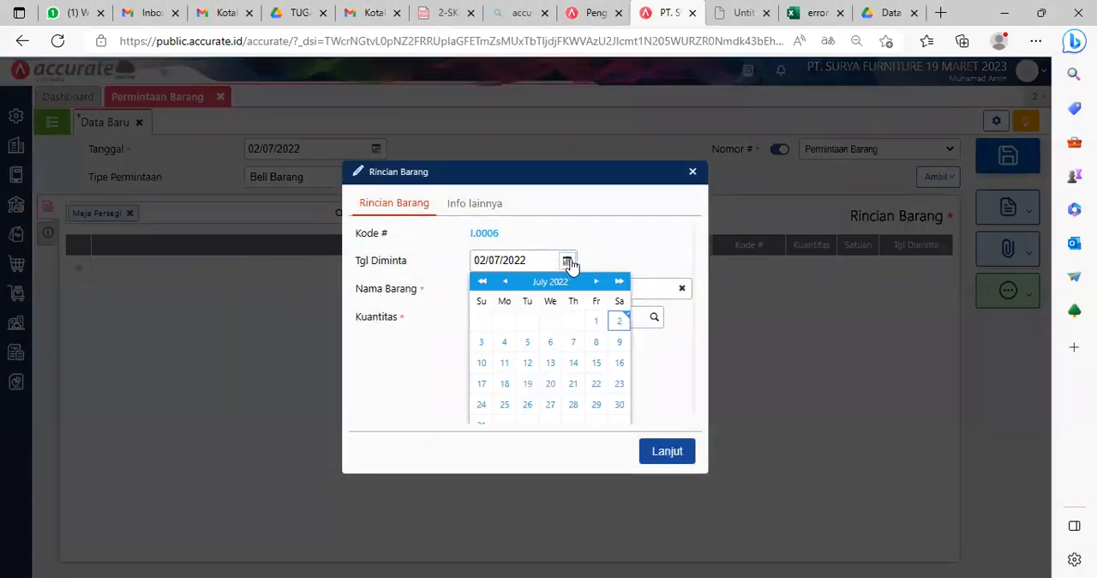
pyautogui.click(481, 342)
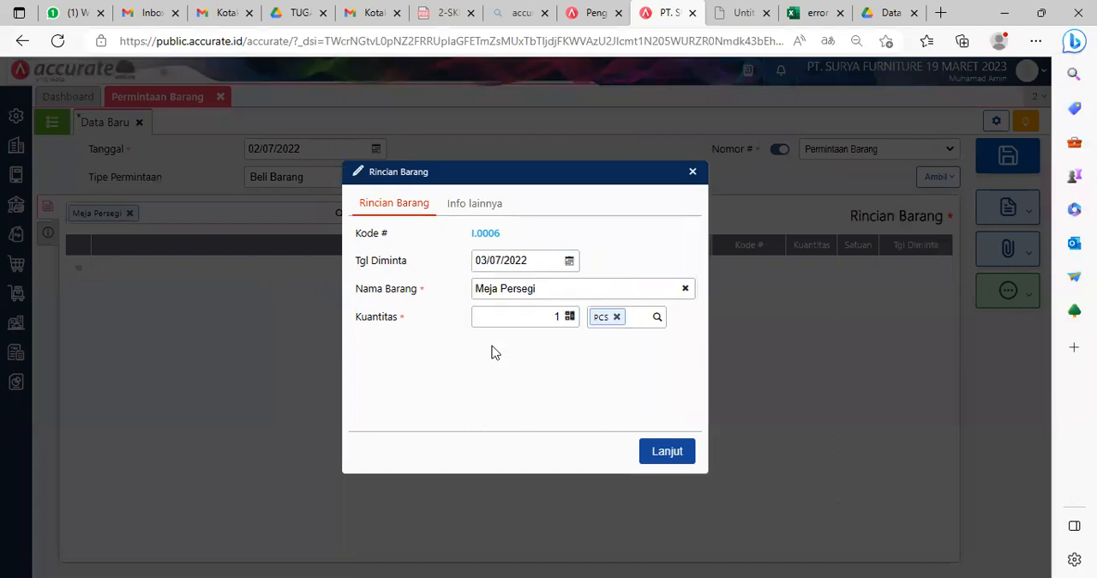
pyautogui.click(562, 315)
pyautogui.write('0')
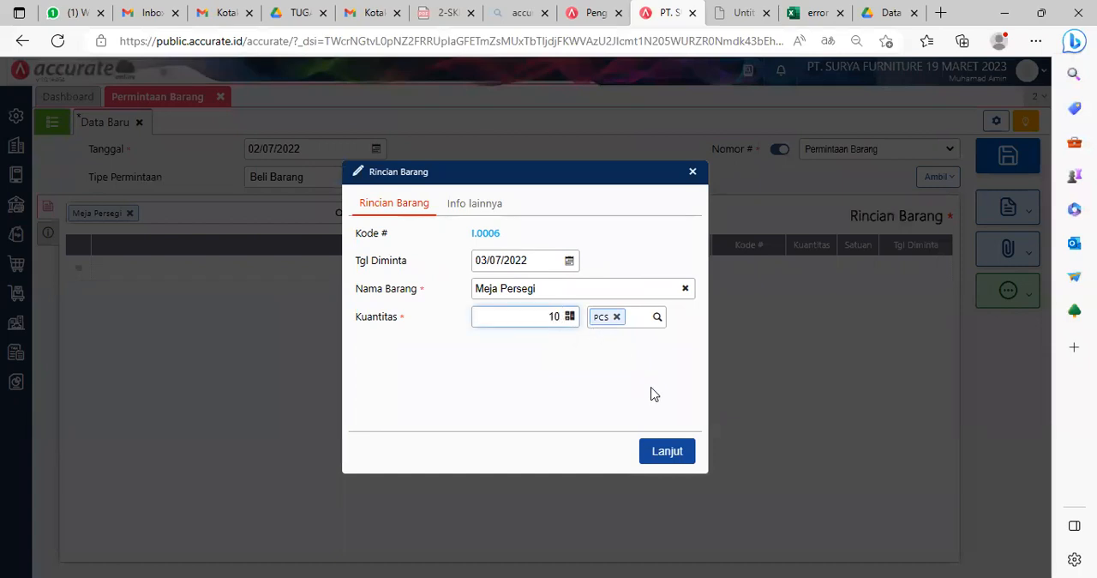
pyautogui.click(668, 451)
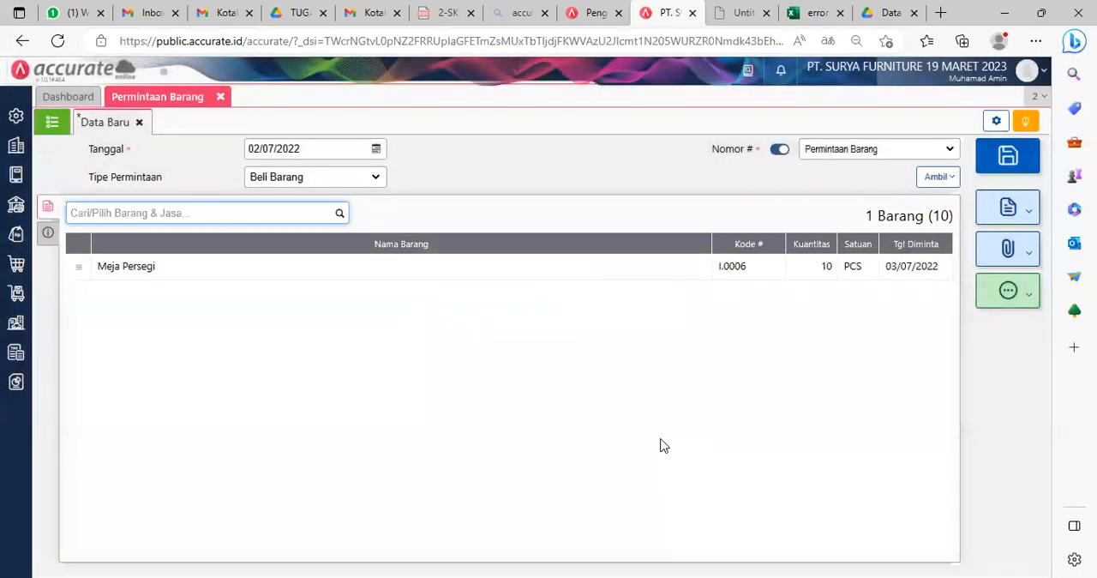
# Step: Add Meja Bundar to the item request with Tgl Diminta 03/07/2022 and a quantity of 20 PCS
pyautogui.hotkey('alt', 'Tab')
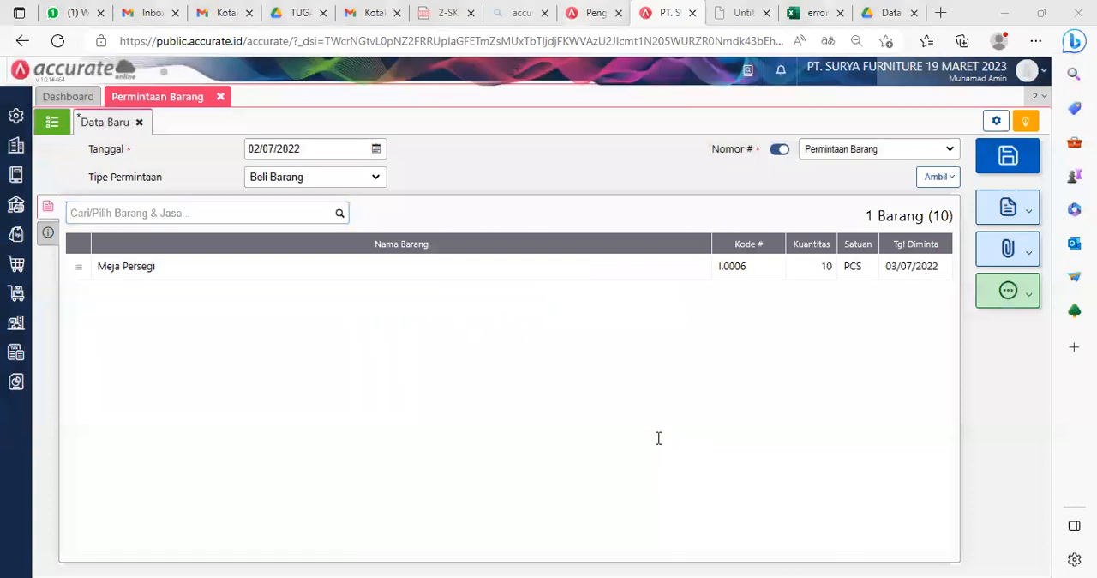
pyautogui.click(340, 214)
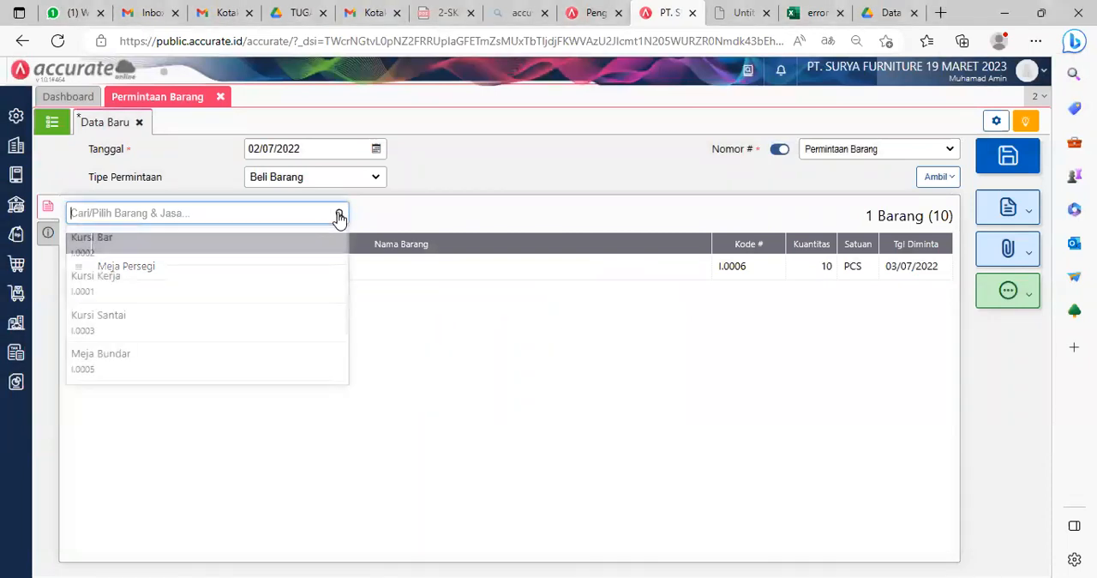
pyautogui.write('meja')
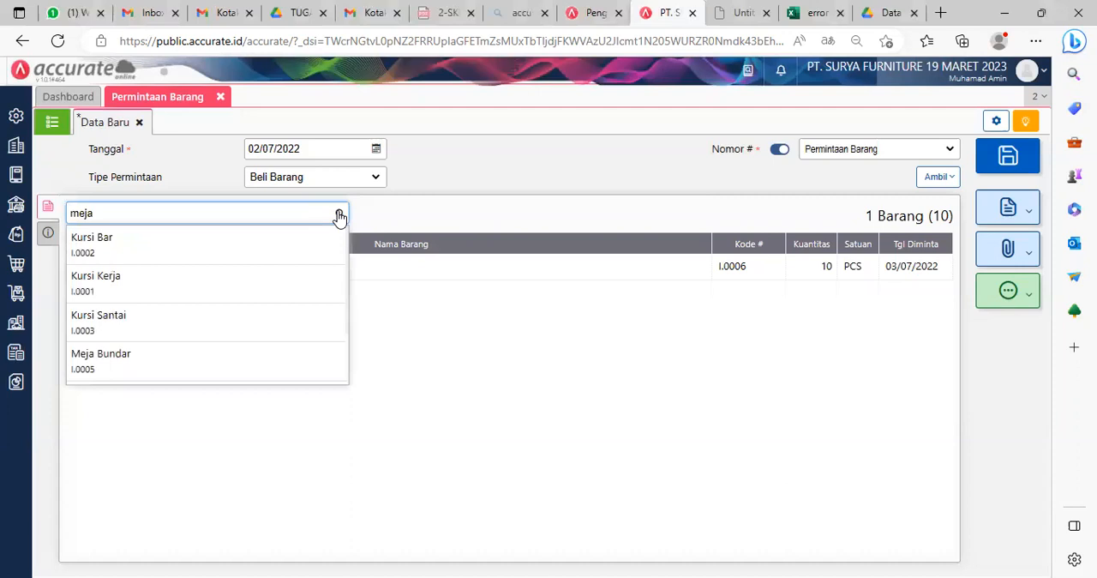
pyautogui.click(196, 247)
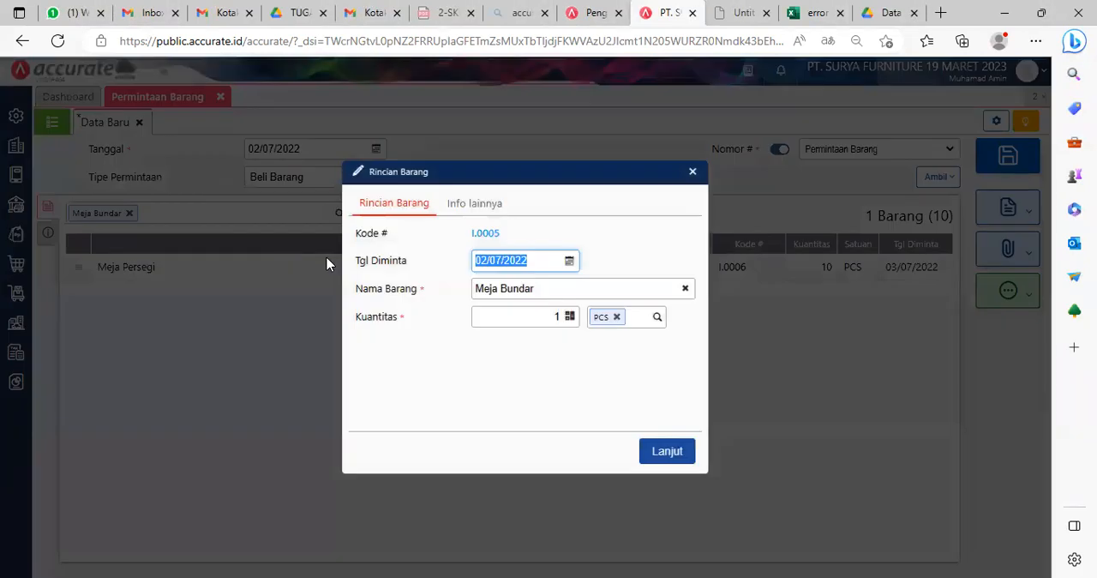
pyautogui.click(570, 262)
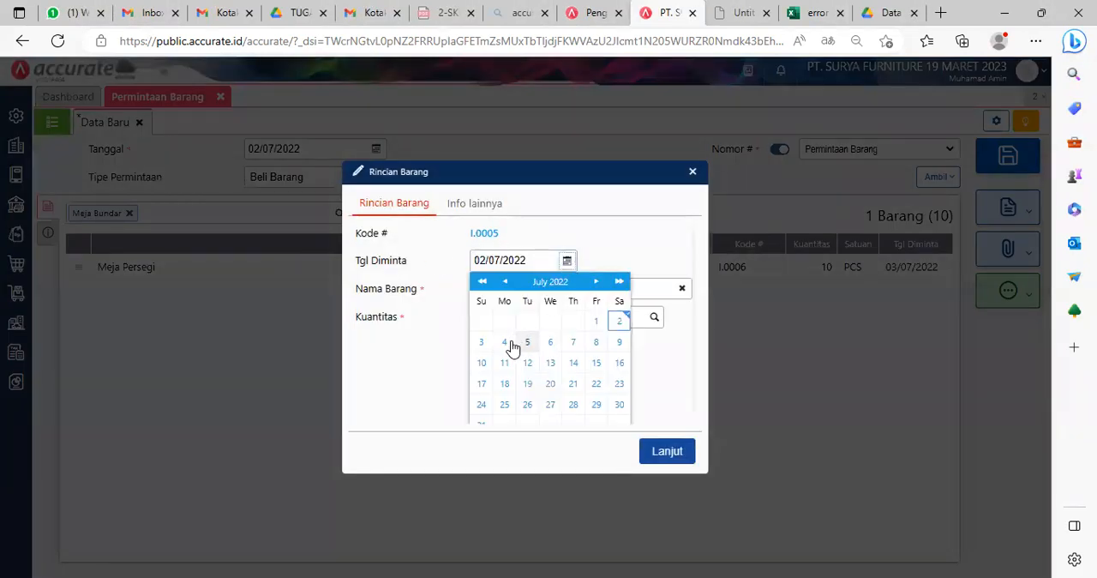
pyautogui.click(481, 342)
pyautogui.click(558, 316)
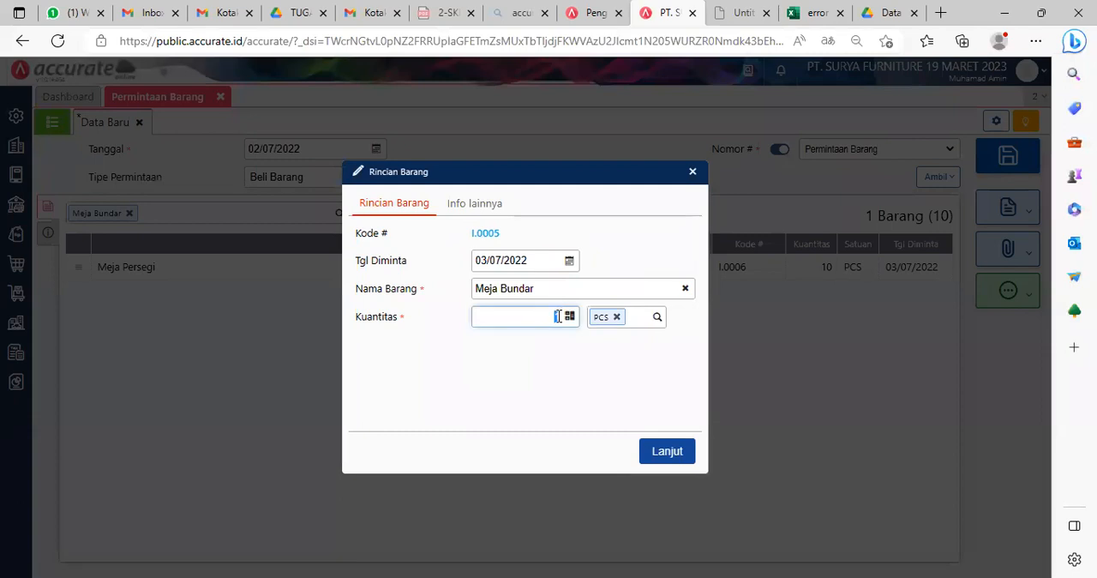
pyautogui.write('20')
pyautogui.click(668, 451)
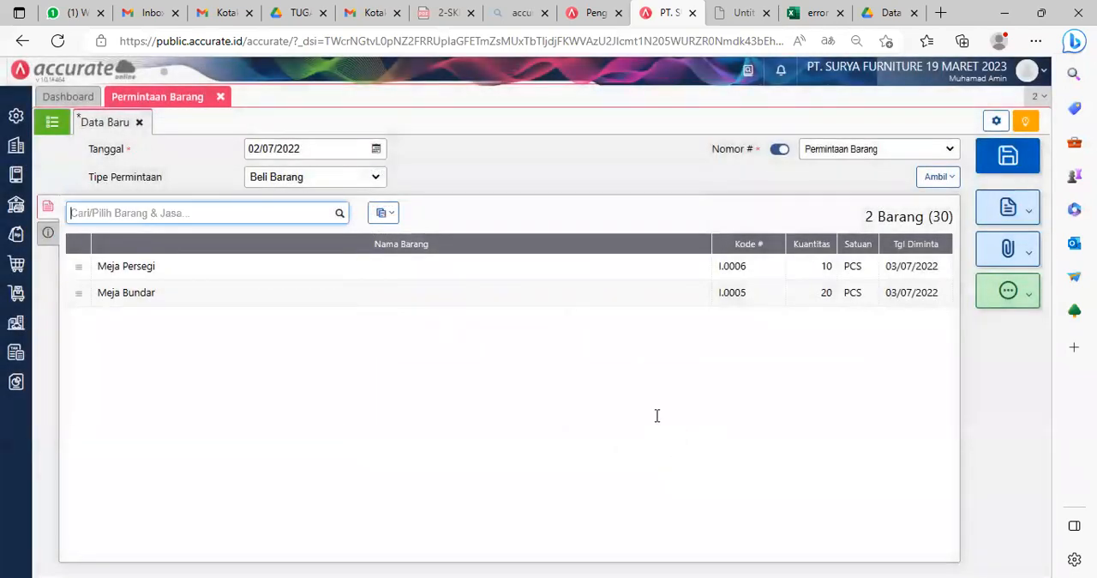
# Step: Add Meja Kerja to the item request with Tgl Diminta 03/07/2022 and a quantity of 10 PCS
pyautogui.write('kerja')
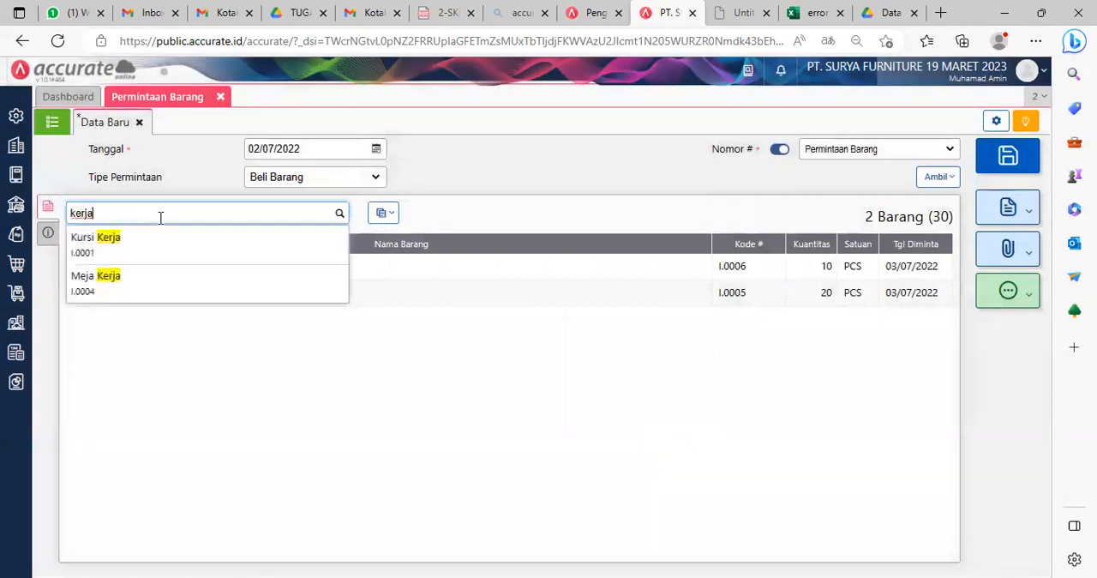
pyautogui.click(154, 283)
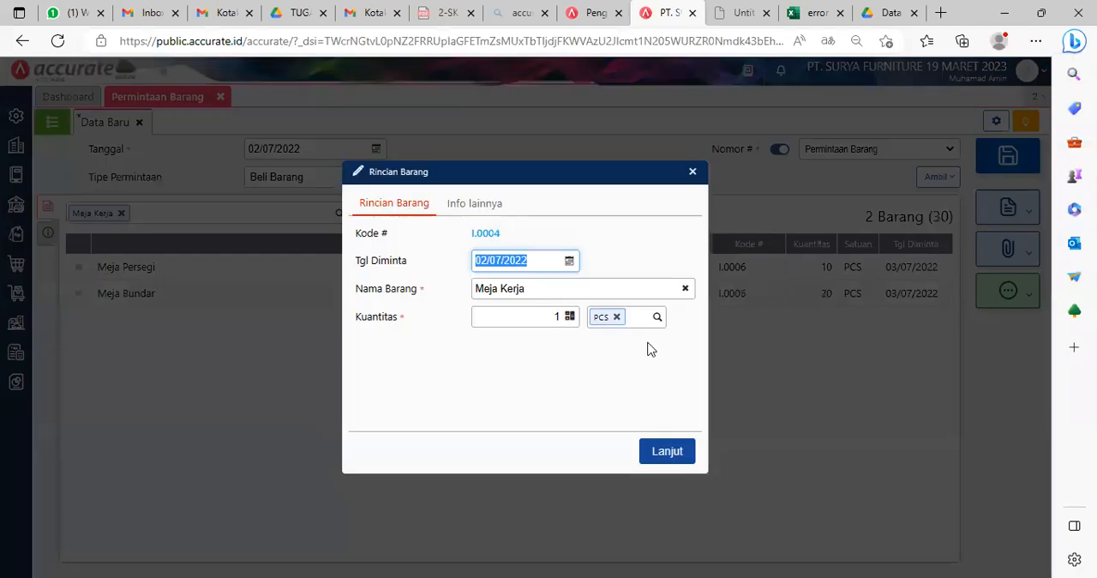
pyautogui.click(570, 264)
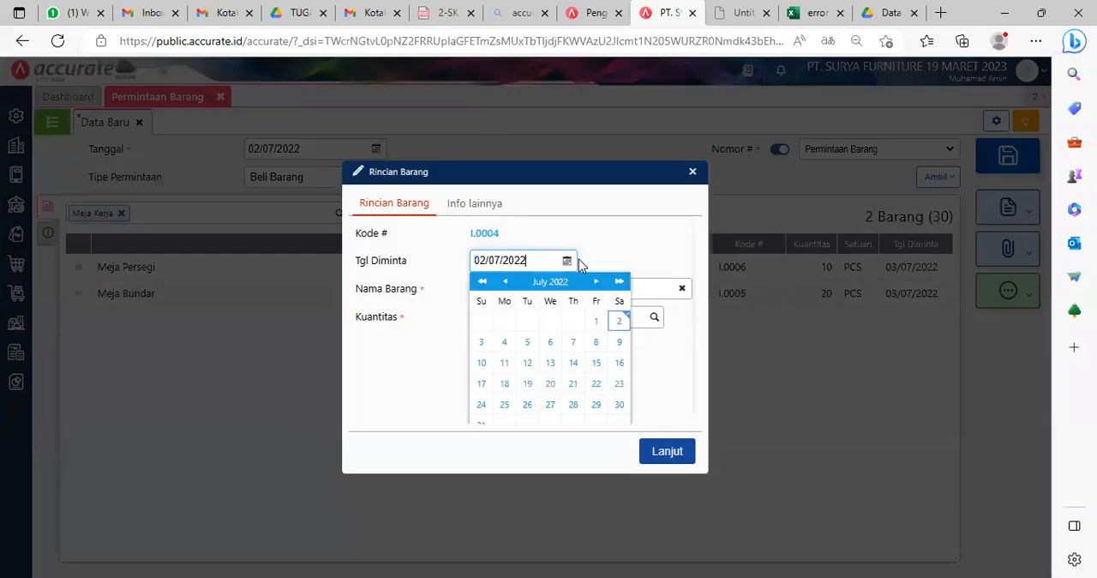
pyautogui.click(485, 344)
pyautogui.click(570, 317)
pyautogui.click(568, 317)
pyautogui.write('0')
pyautogui.click(670, 452)
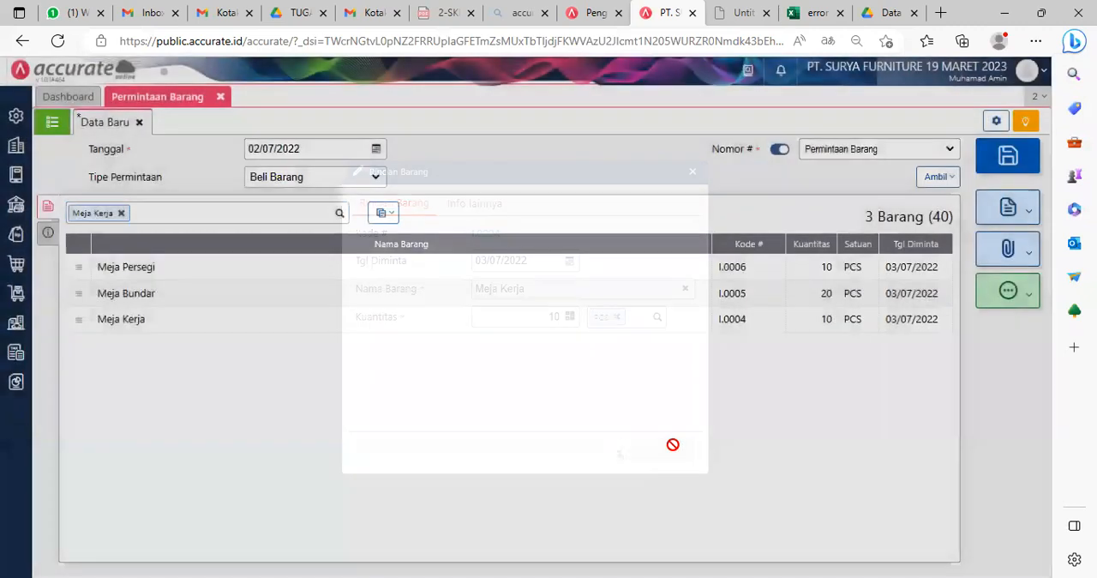
# Step: Save the item request dated 02/07/2022 with its three table items
pyautogui.hotkey('alt', 'Tab')
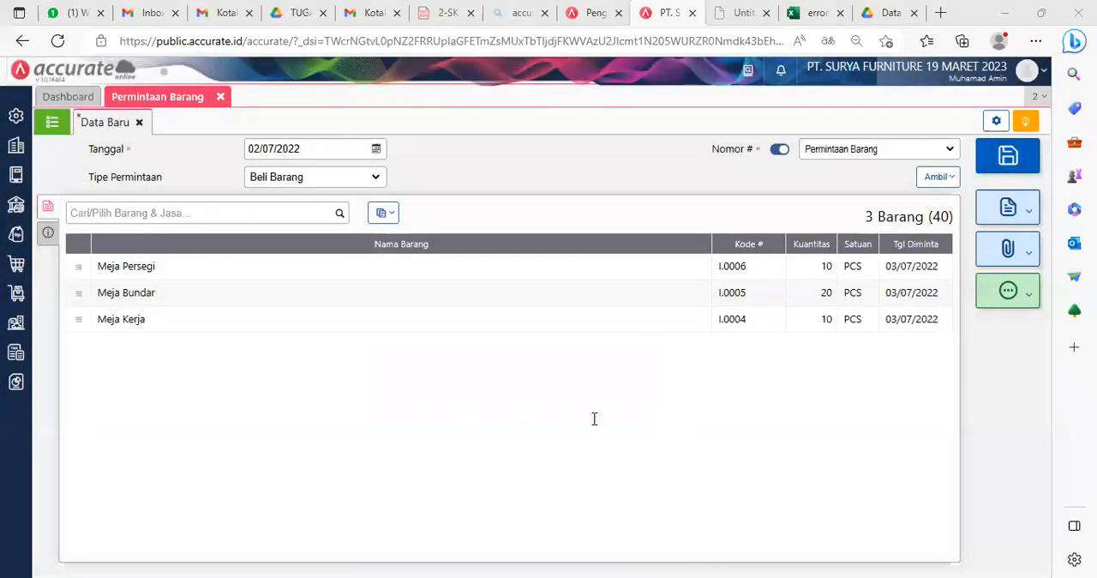
pyautogui.hotkey('alt', 'Tab')
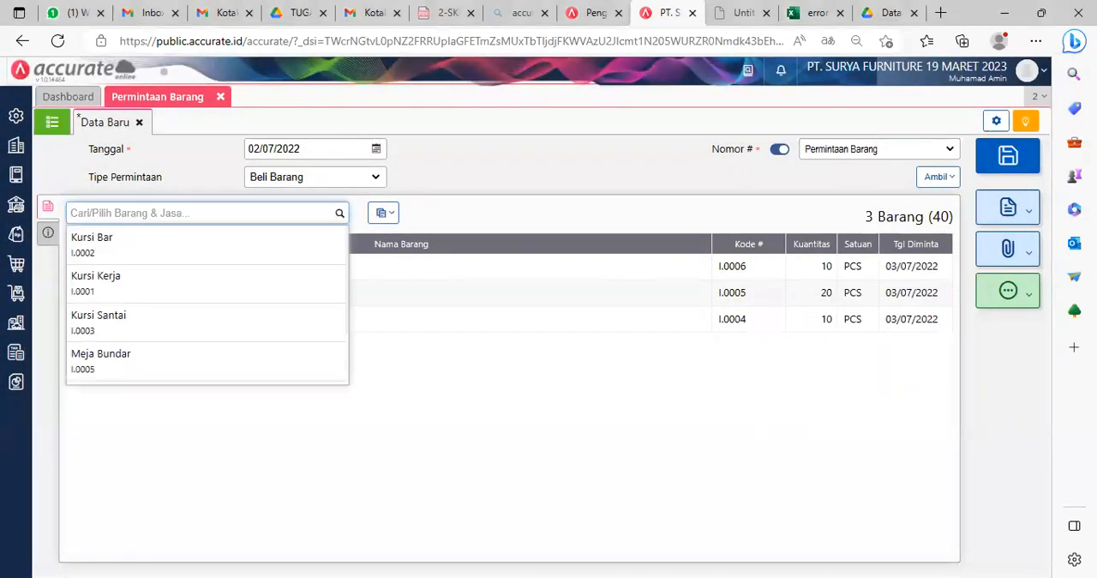
pyautogui.hotkey('alt', 'Tab')
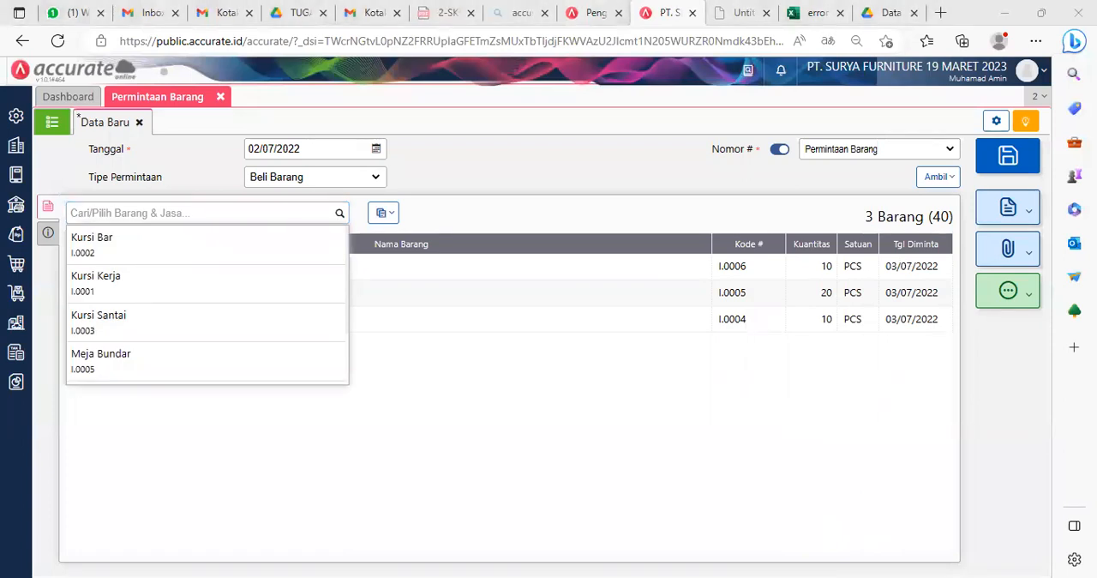
pyautogui.click(497, 434)
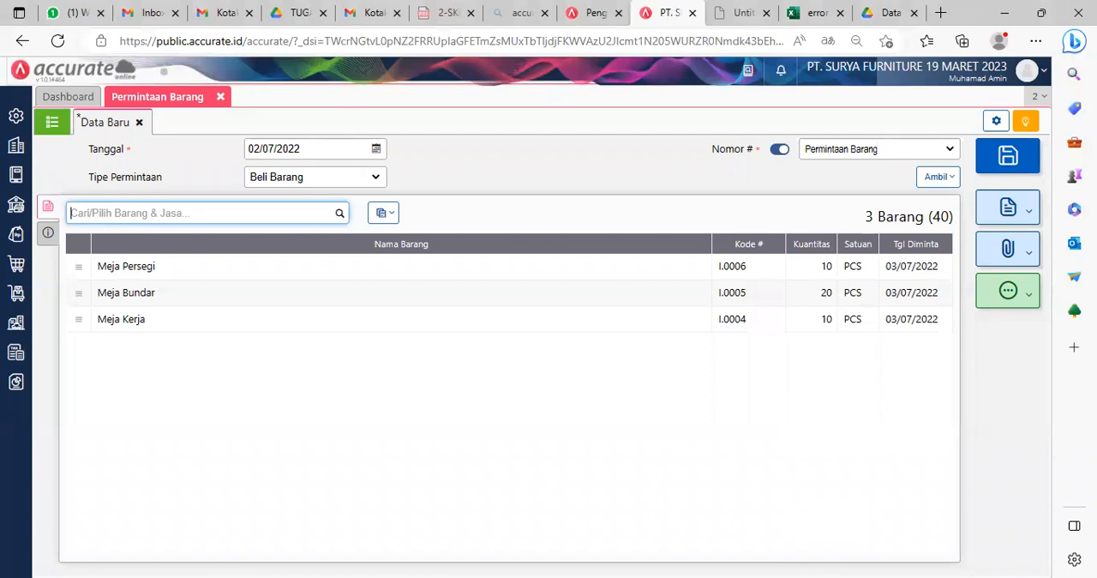
pyautogui.click(1009, 157)
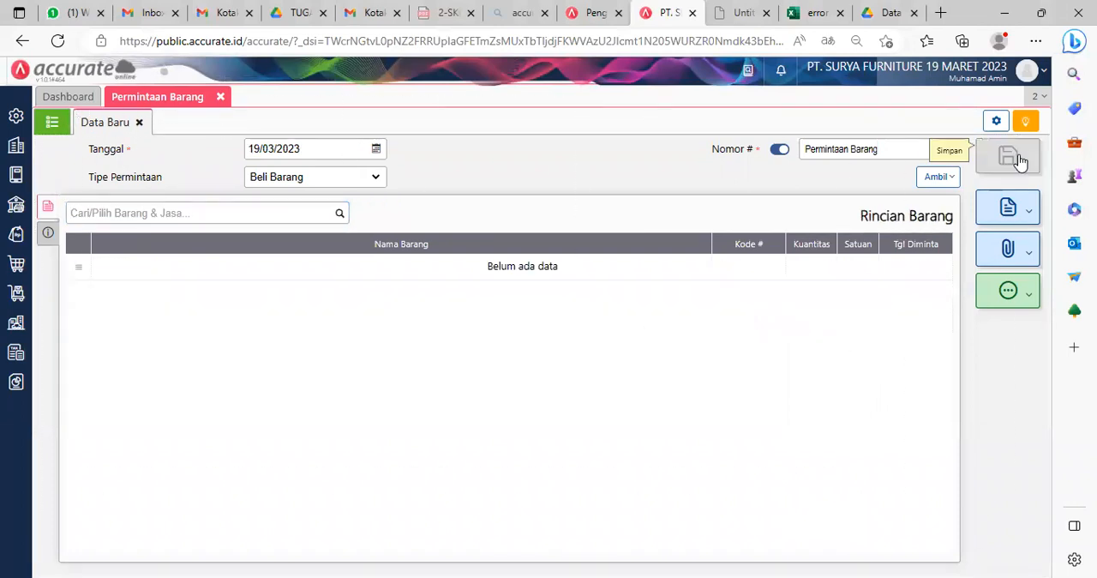
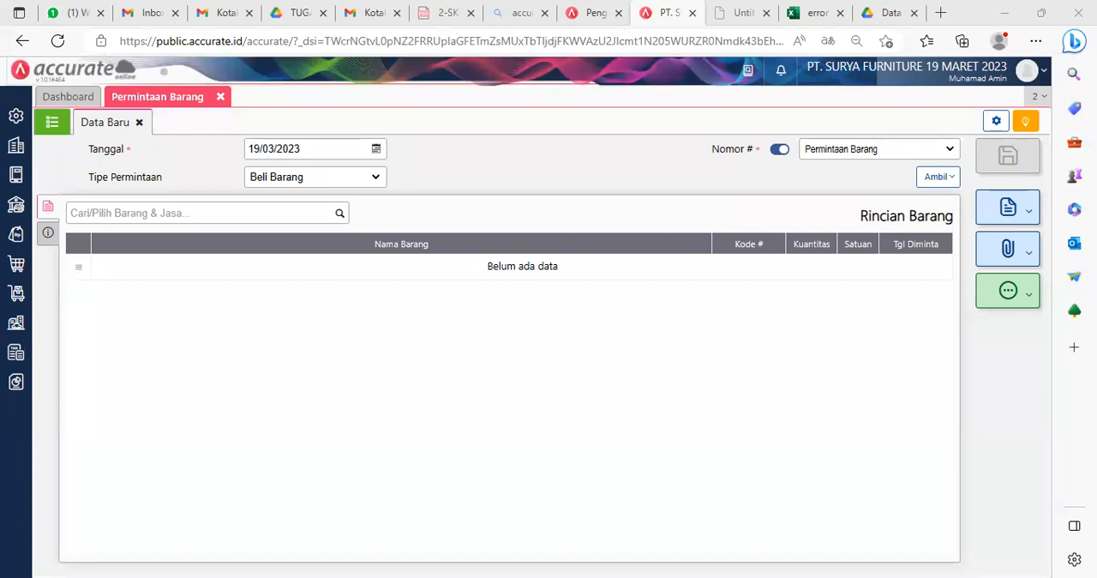
# Step: Close the Permintaan Barang form and start a new purchase order (Pesanan Pembelian) in the Pembelian module
pyautogui.click(140, 124)
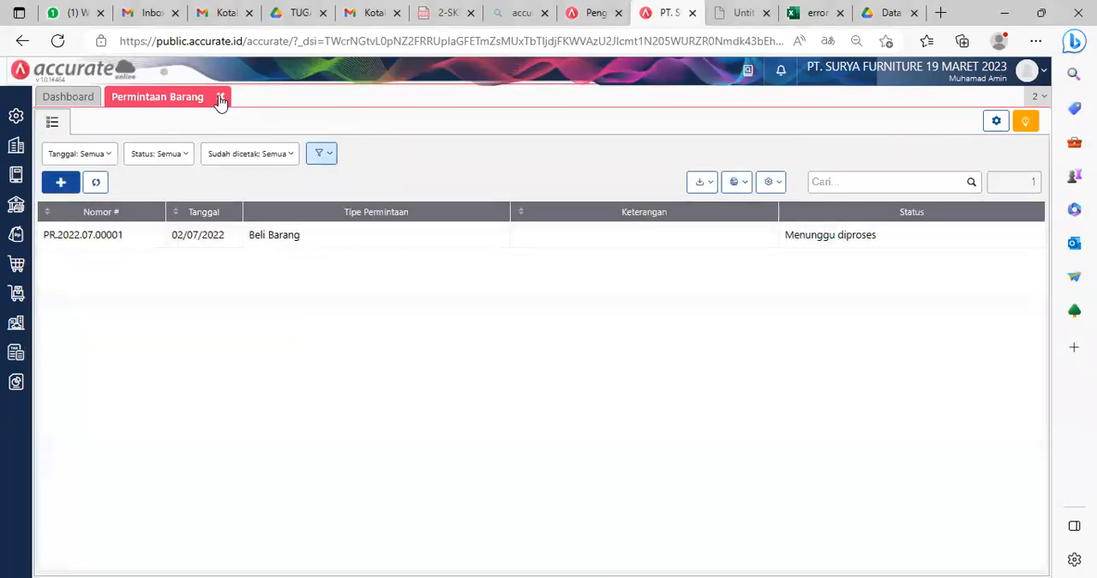
pyautogui.click(221, 97)
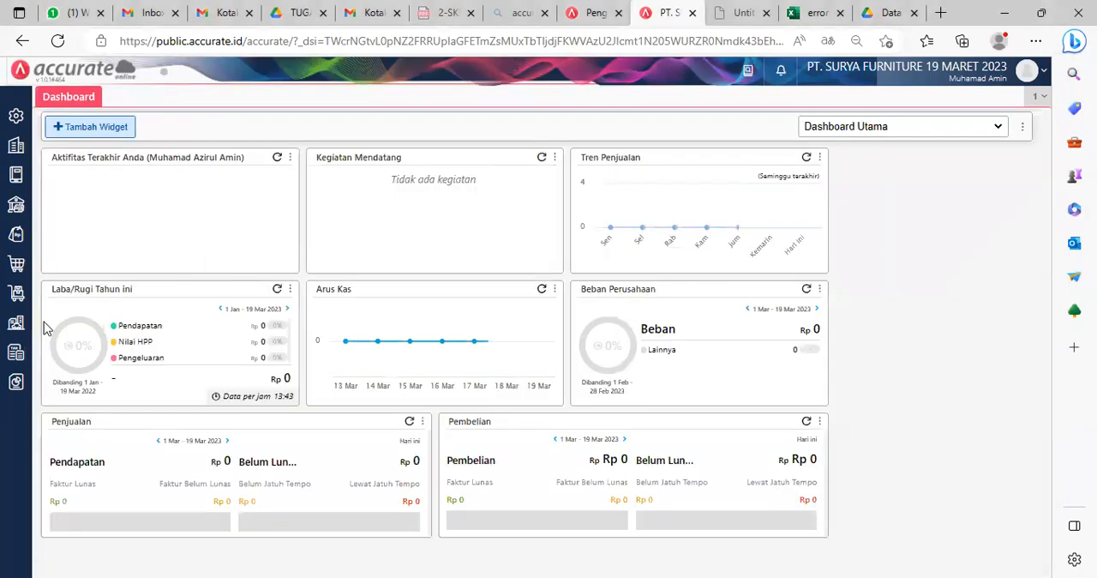
pyautogui.click(15, 270)
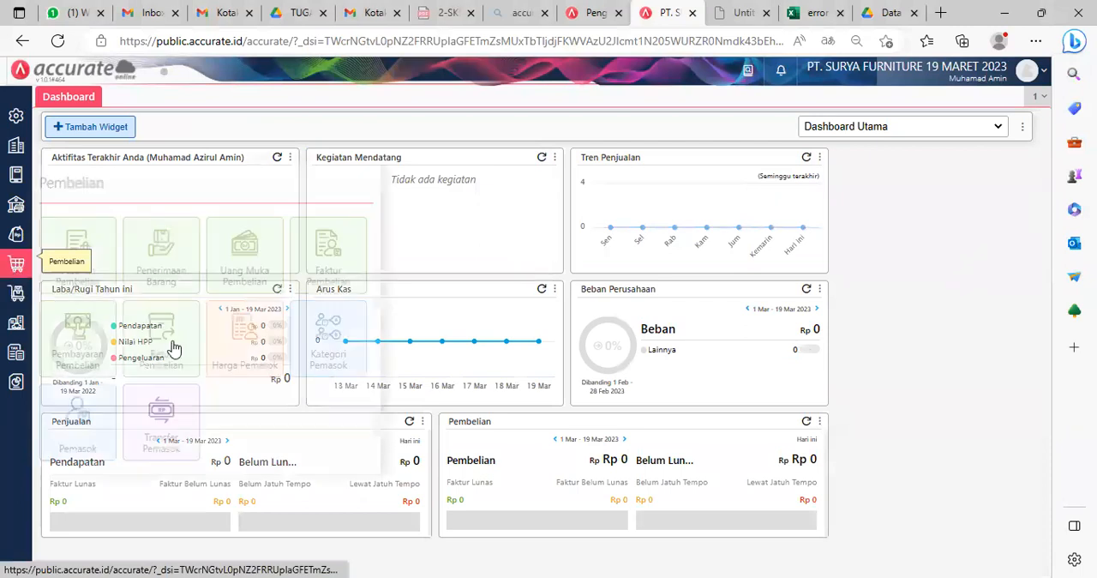
pyautogui.click(74, 259)
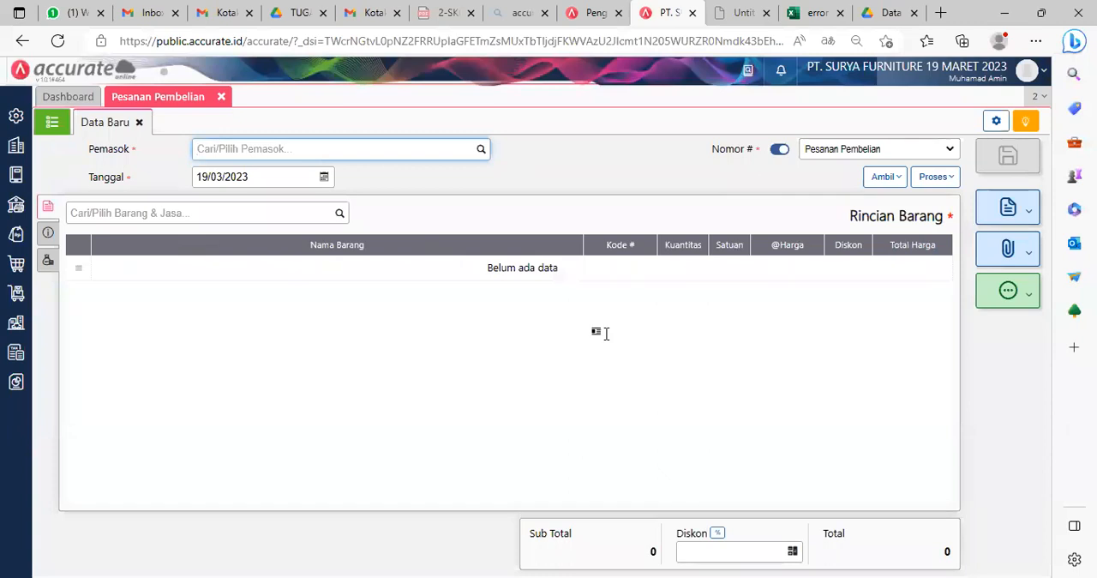
# Step: Choose PT Sentra Furniture as the purchase order's supplier and set its date to 03/07/2022
pyautogui.click(606, 334)
pyautogui.click(313, 149)
pyautogui.write('sent')
pyautogui.click(286, 174)
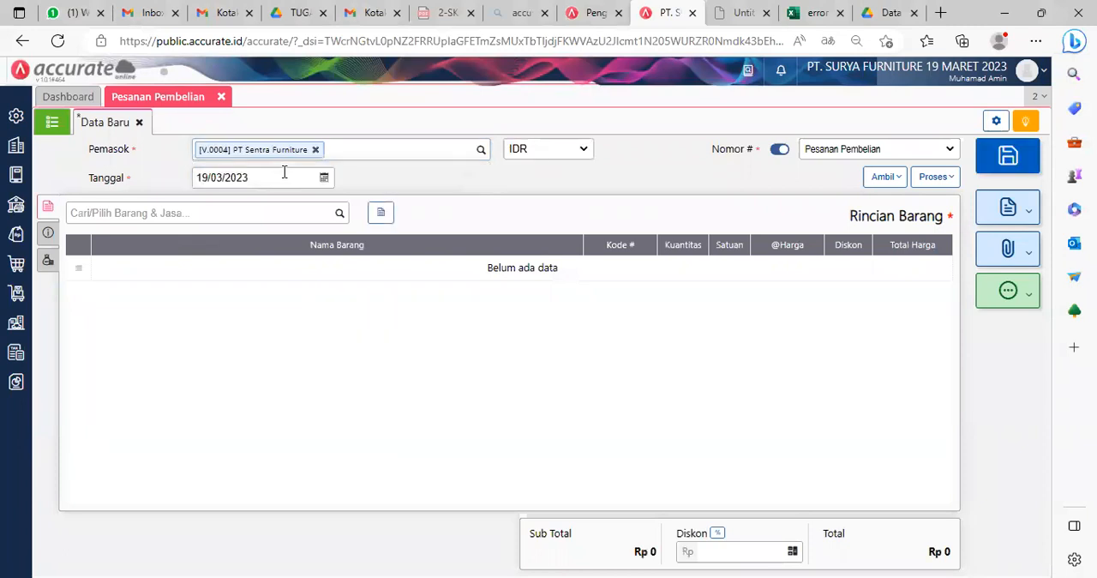
pyautogui.click(300, 175)
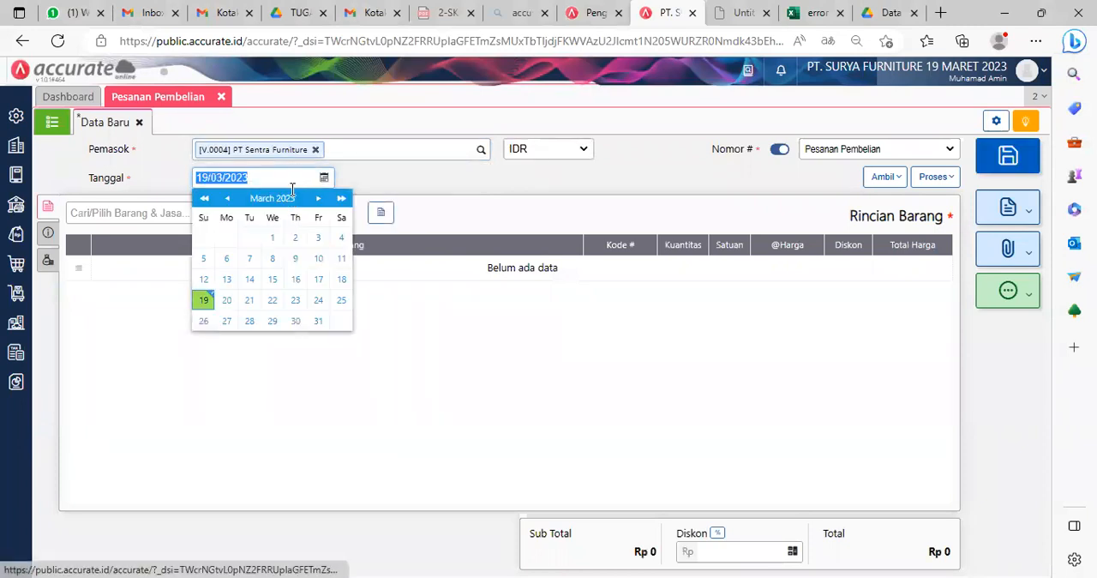
pyautogui.write('03/07/20')
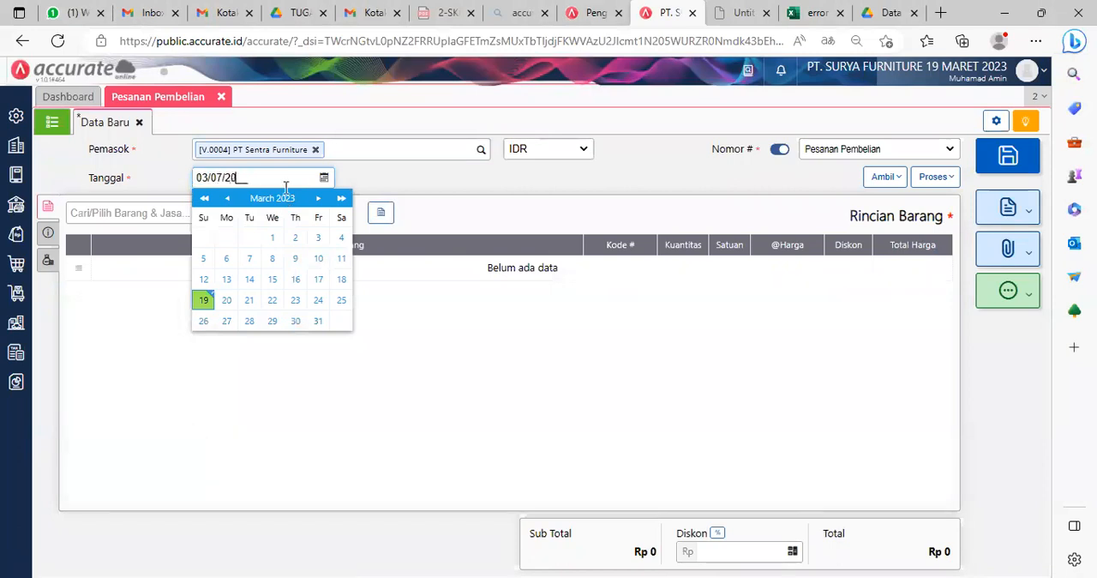
pyautogui.write('22')
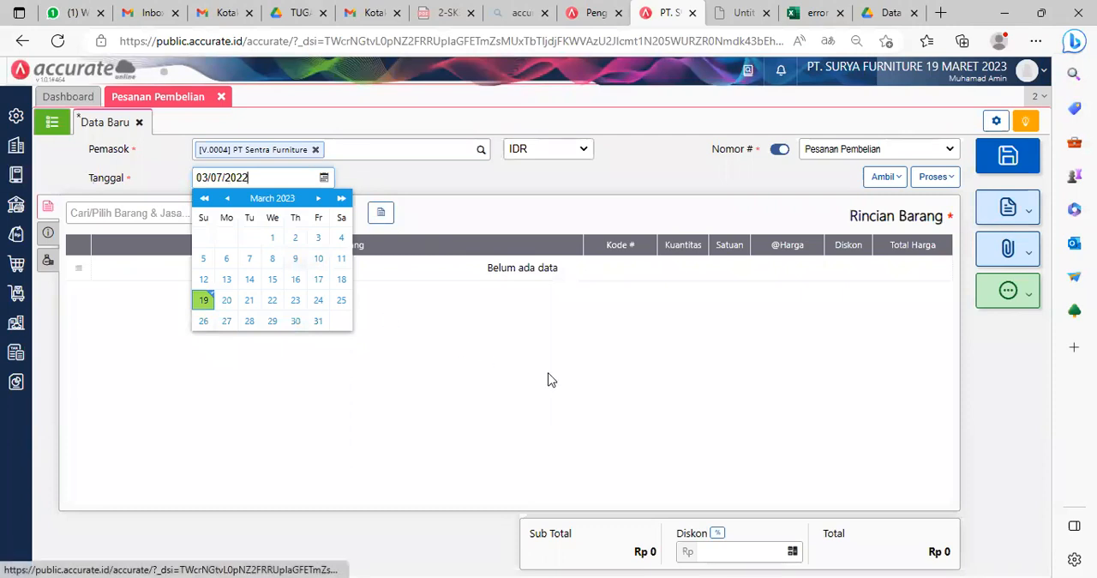
pyautogui.click(518, 333)
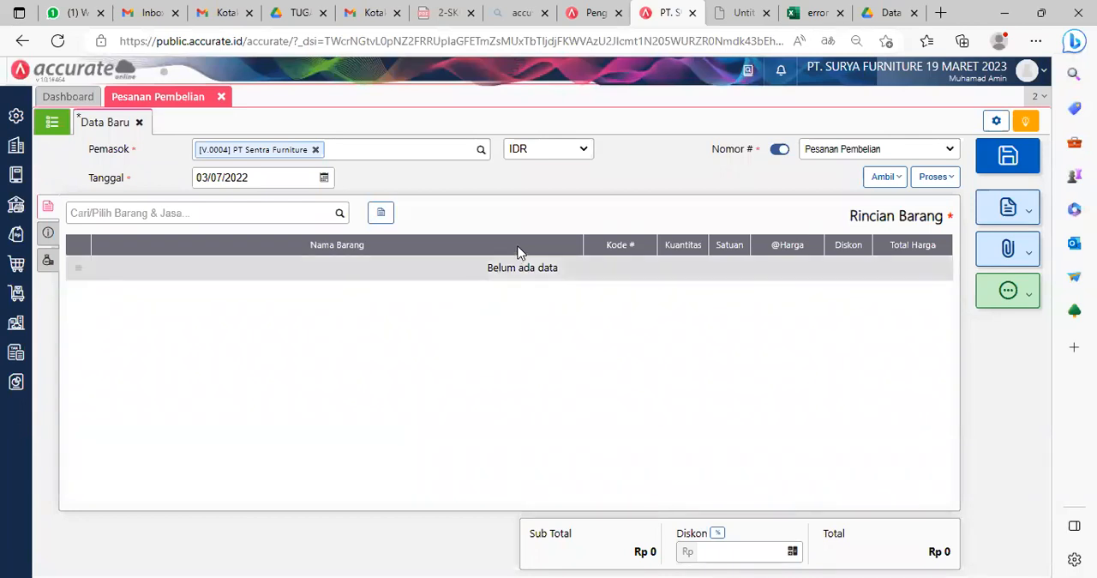
# Step: Copy only Meja Bundar into the purchase order from the item request dated 02/07/2022, excluding Meja Persegi and Meja Kerja
pyautogui.click(885, 180)
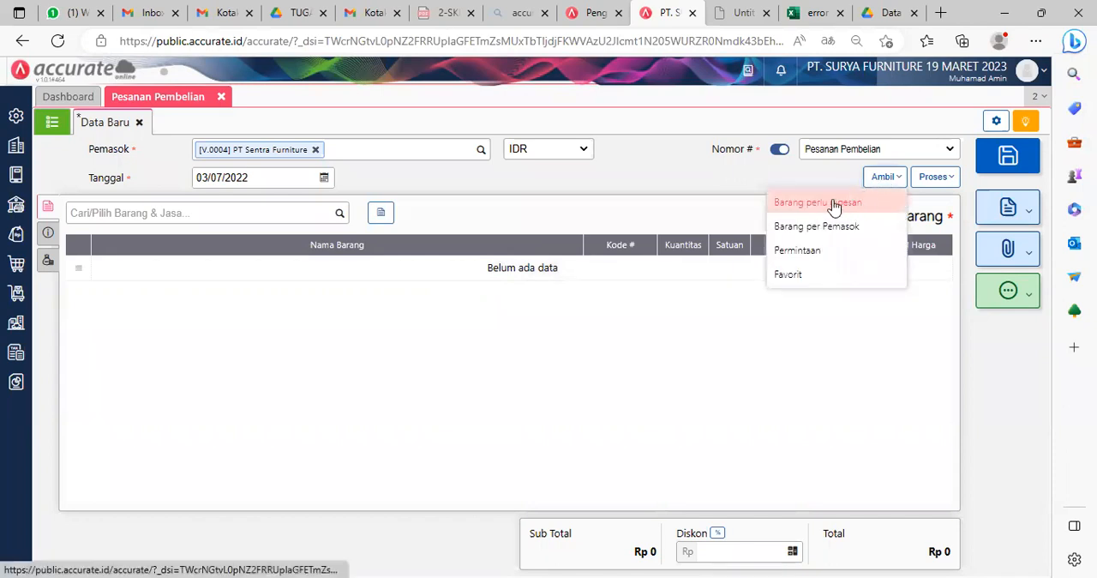
pyautogui.click(825, 251)
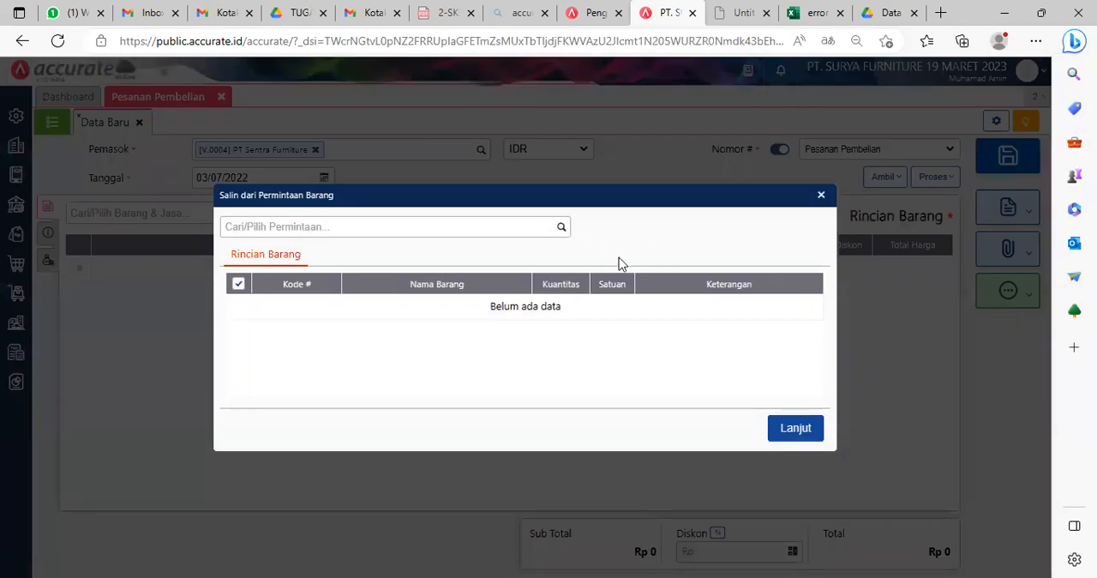
pyautogui.click(561, 228)
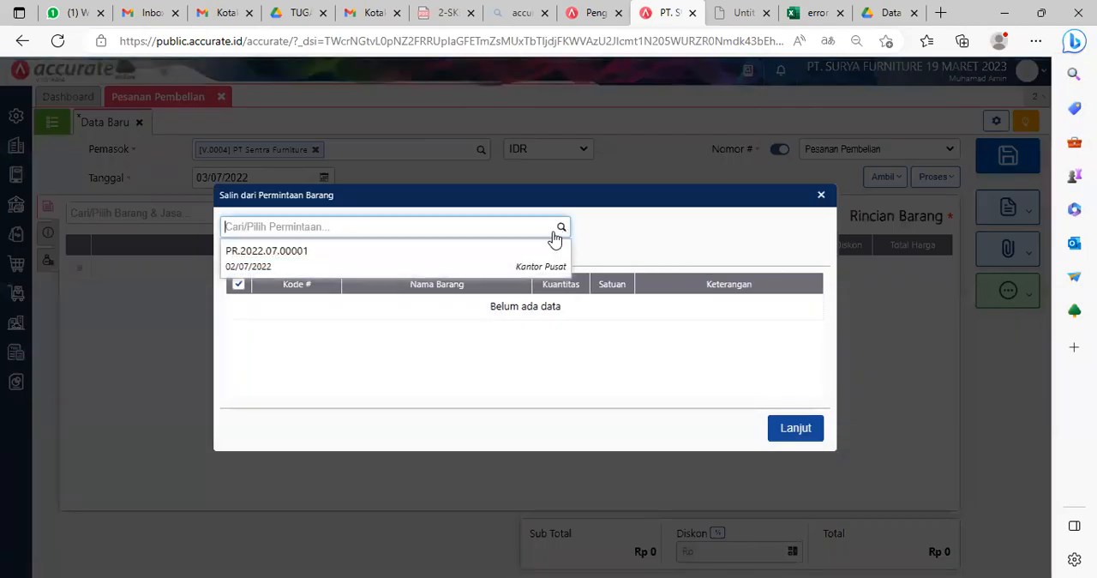
pyautogui.click(496, 262)
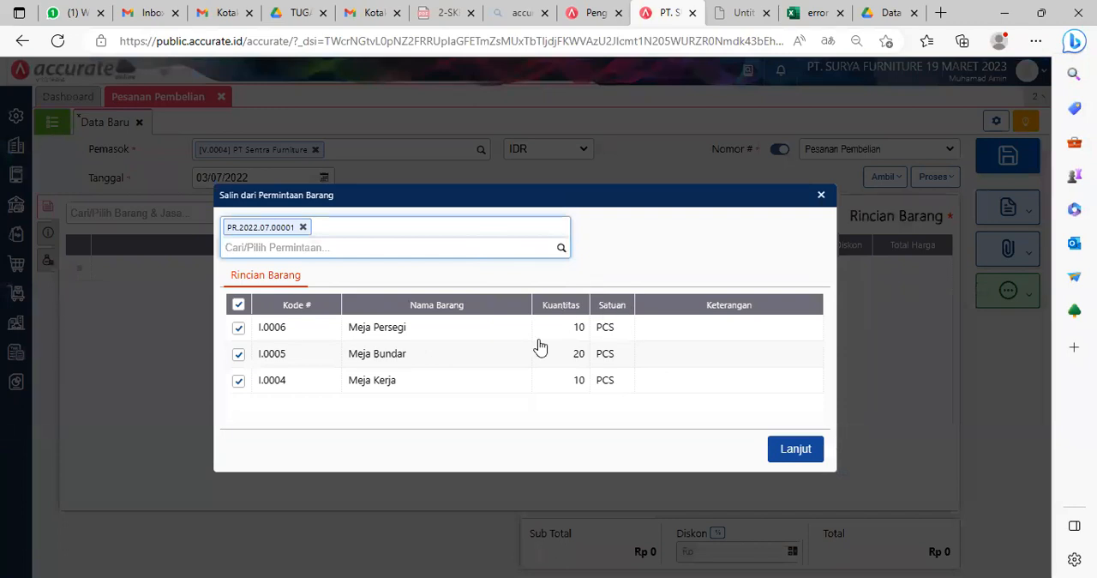
pyautogui.click(238, 328)
pyautogui.click(238, 381)
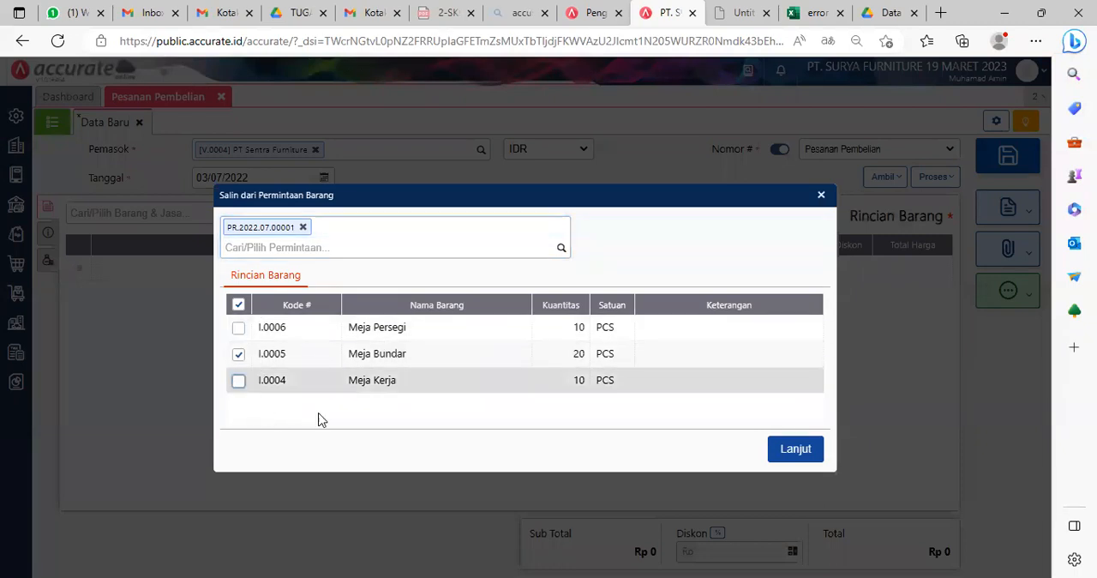
pyautogui.click(796, 450)
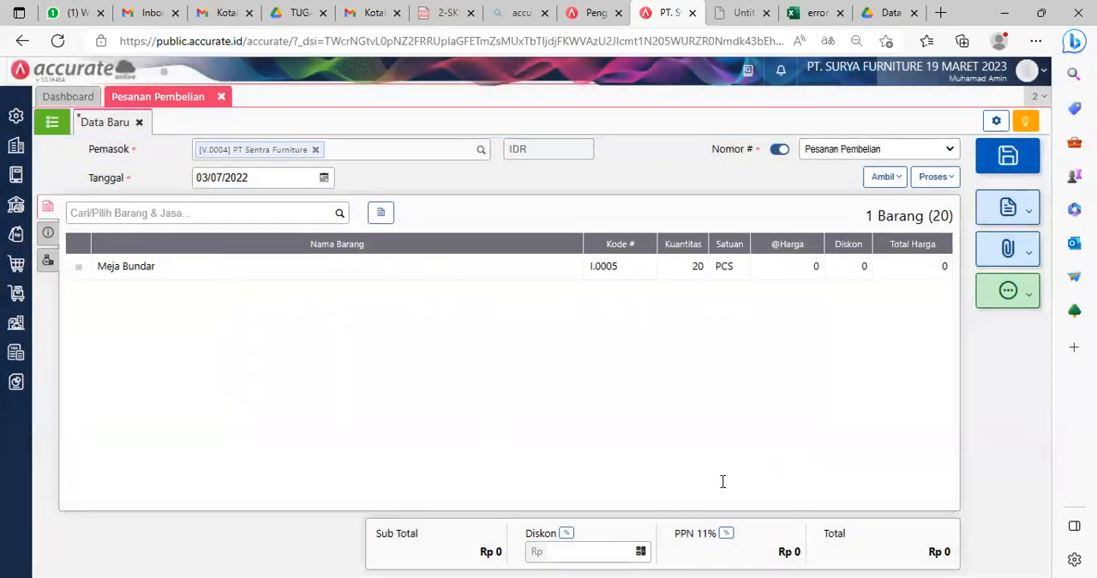
pyautogui.click(723, 269)
pyautogui.click(603, 291)
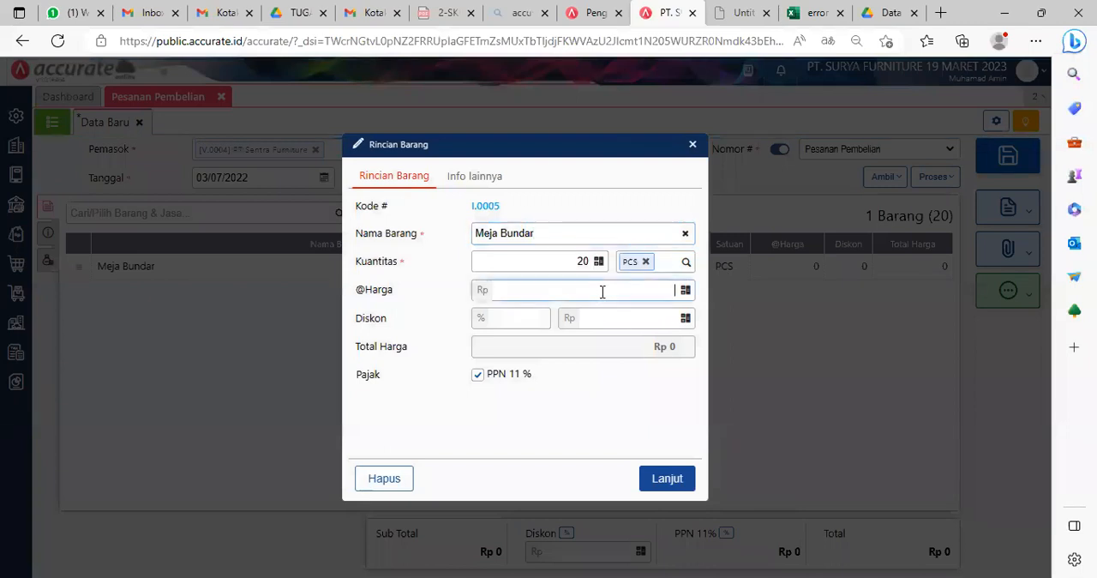
pyautogui.write('95.000')
pyautogui.click(614, 402)
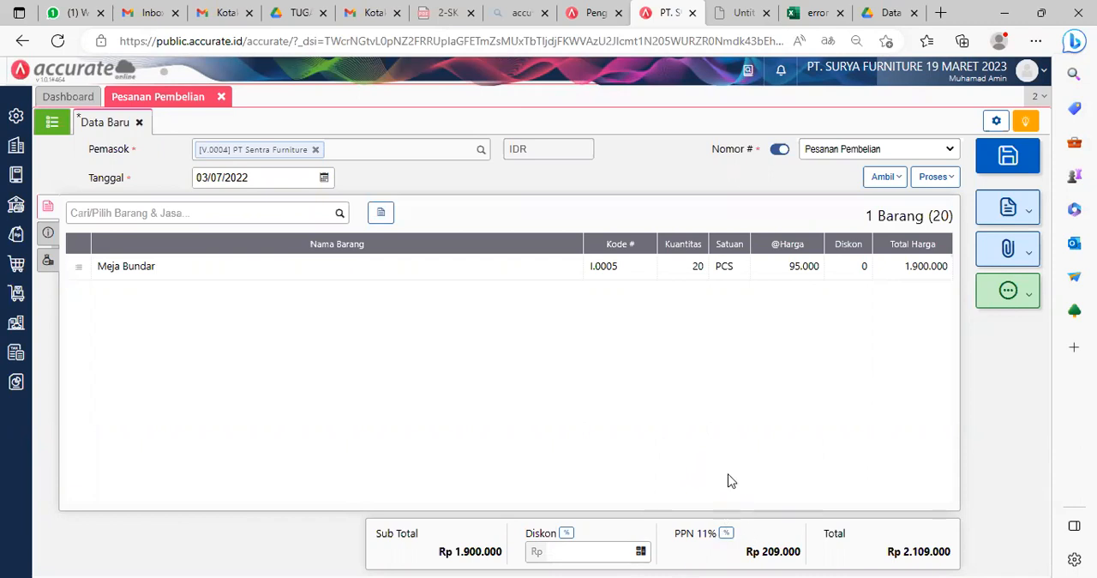
pyautogui.click(664, 275)
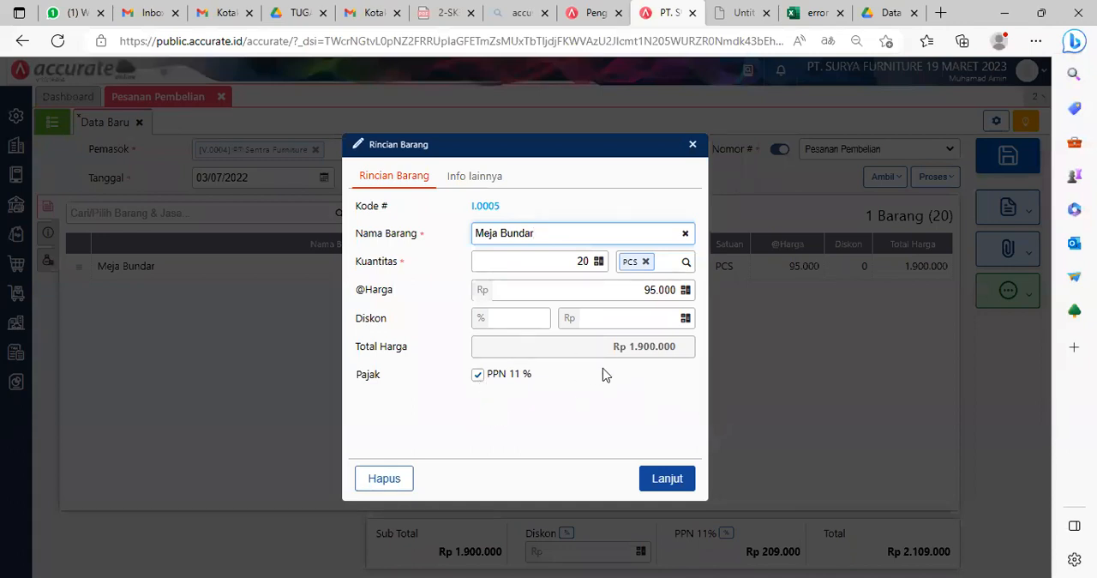
pyautogui.click(665, 481)
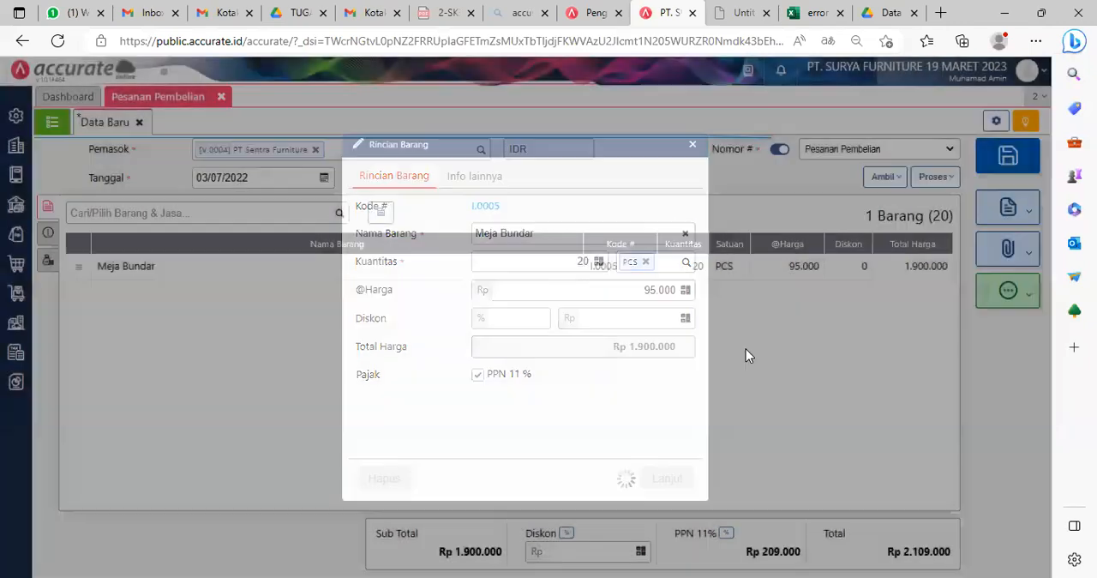
# Step: Switch the purchase order's PPN rate to Tarif 10% and return it to Tarif 11%
pyautogui.click(728, 532)
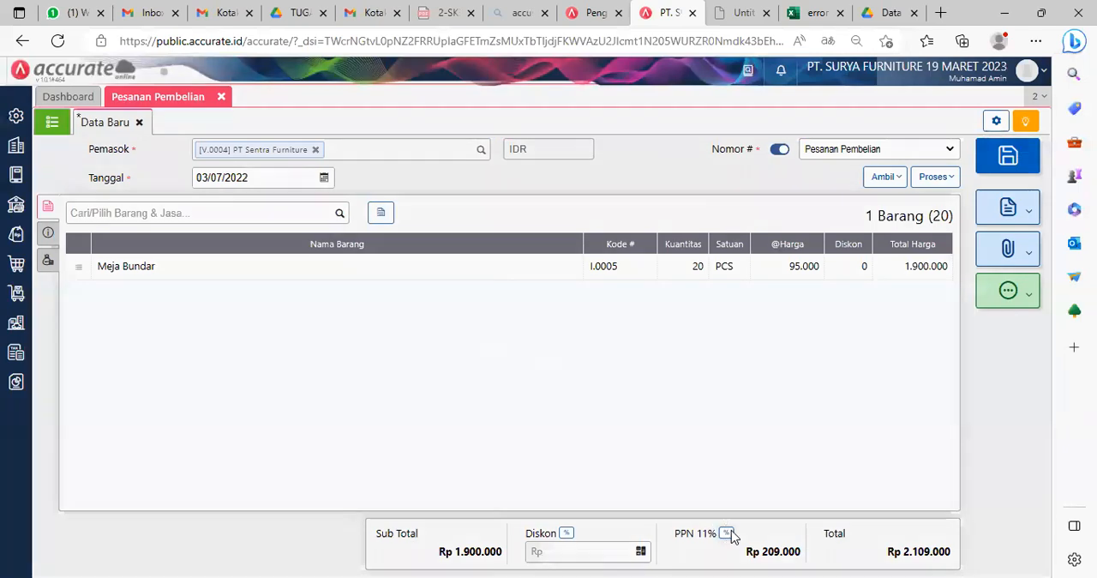
pyautogui.click(519, 334)
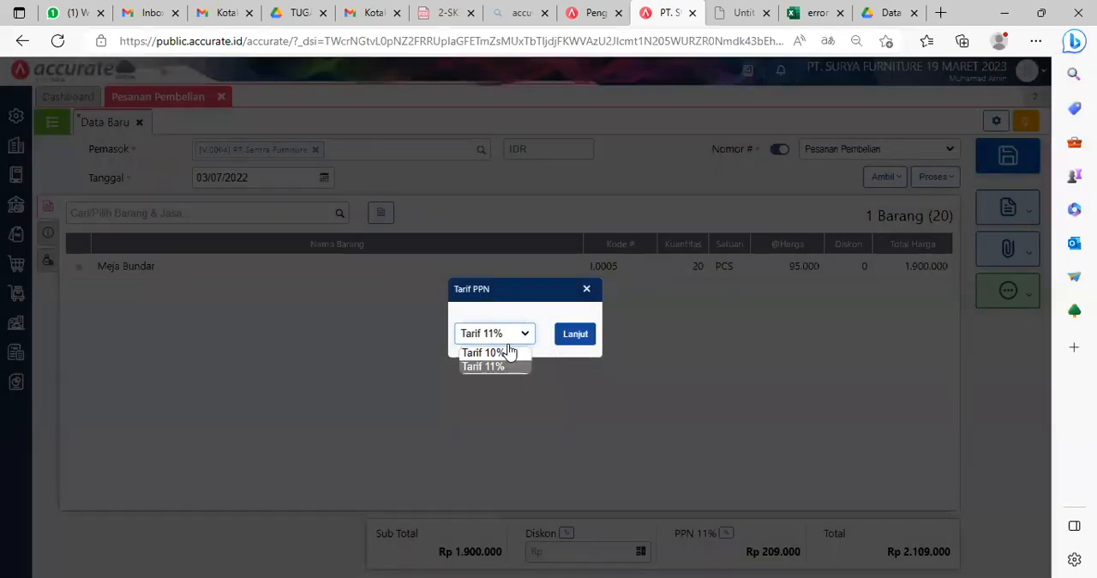
pyautogui.click(485, 353)
pyautogui.click(586, 338)
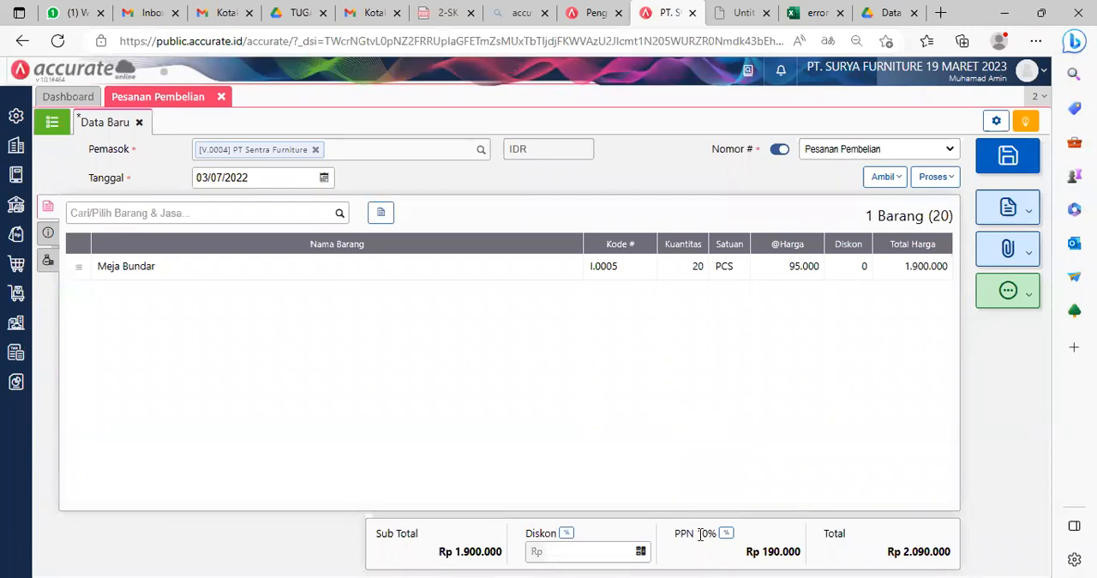
pyautogui.click(726, 532)
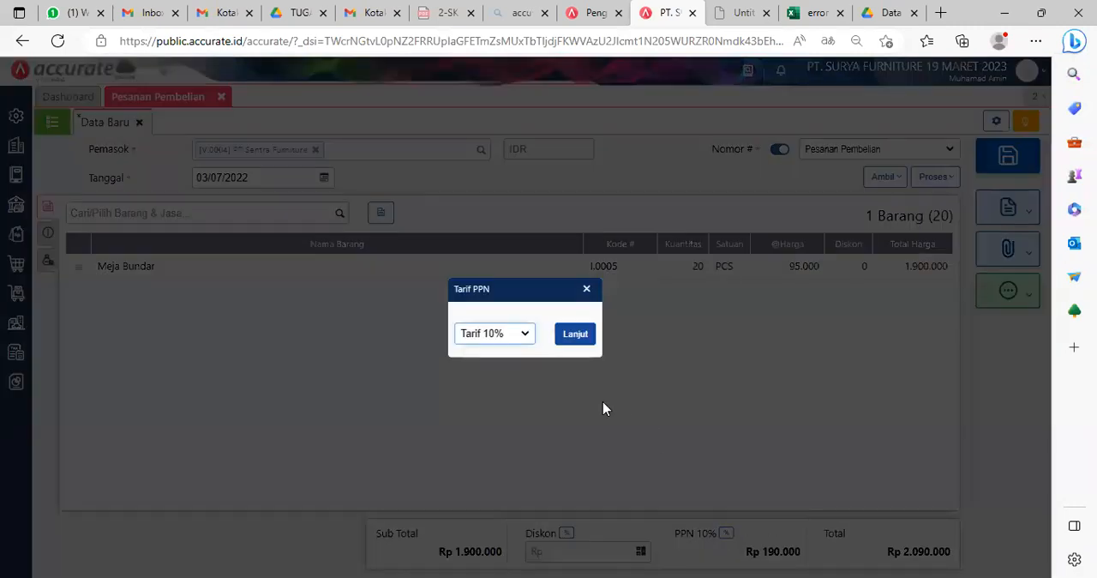
pyautogui.click(514, 336)
pyautogui.click(499, 367)
pyautogui.click(578, 337)
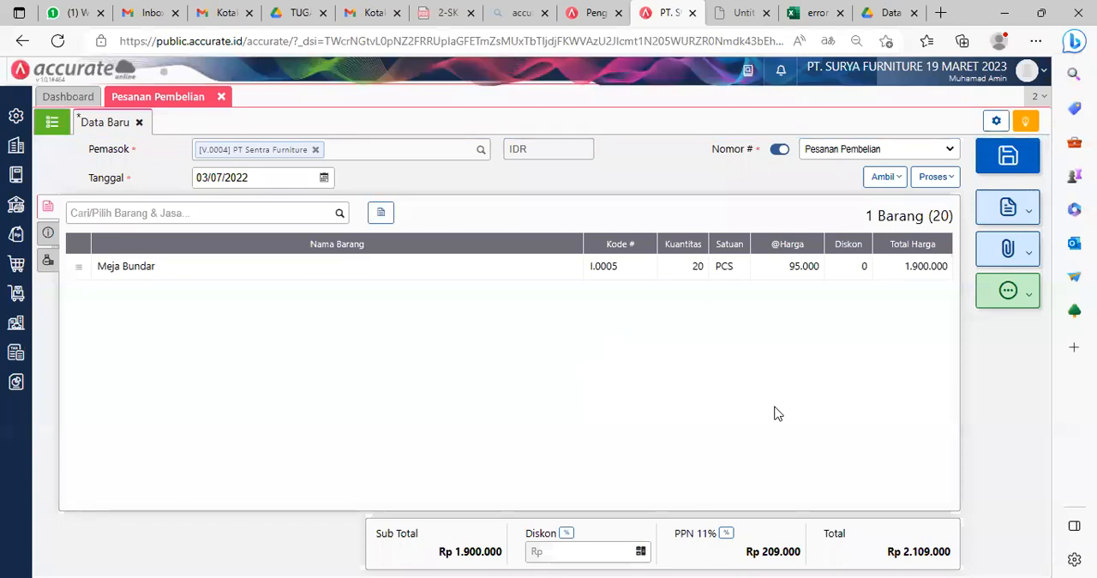
# Step: Try to save the purchase order, and reopen it for editing at its Info lainnya section
pyautogui.click(1004, 161)
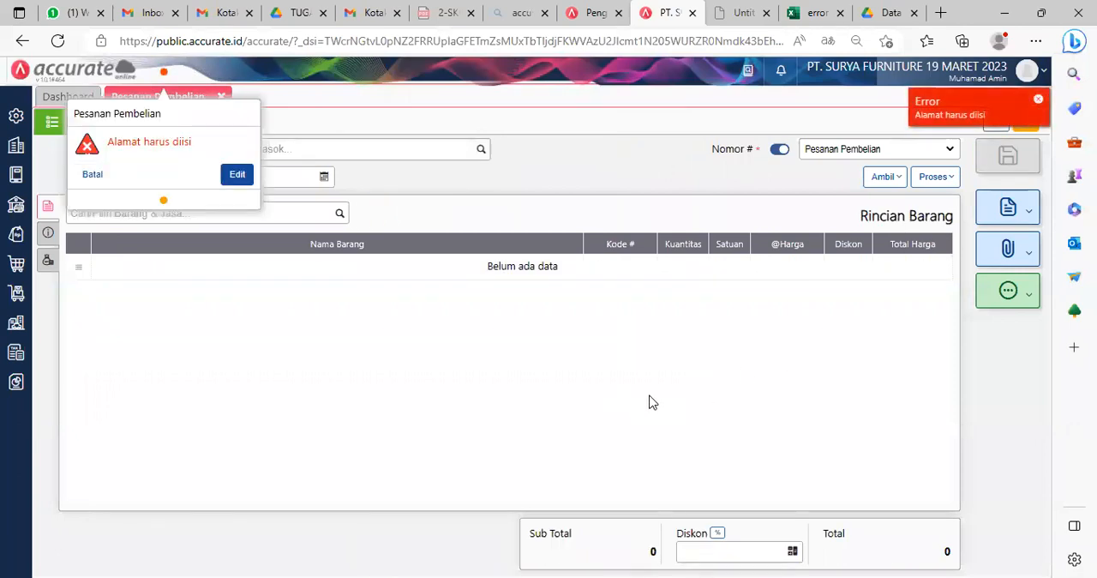
pyautogui.click(234, 175)
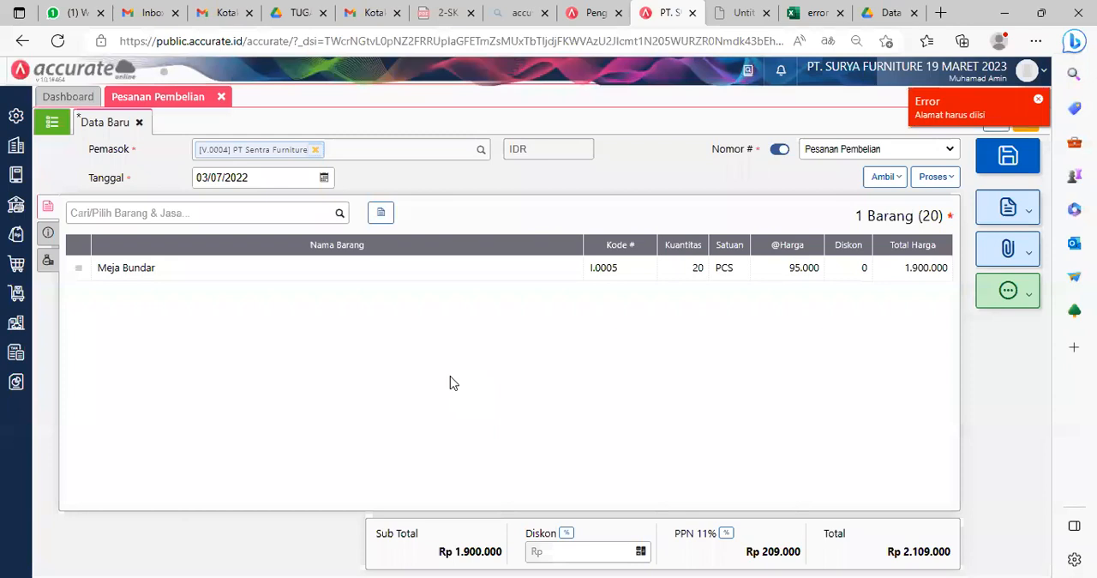
pyautogui.click(48, 232)
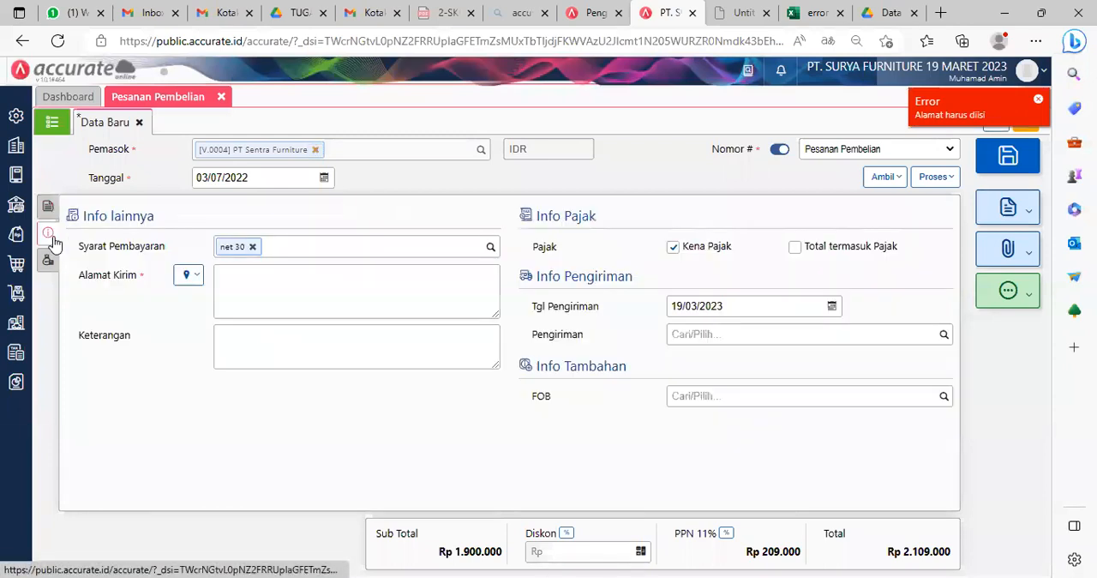
# Step: Enter PT. Sentra Furniture as the Alamat Kirim and save the purchase order
pyautogui.click(300, 282)
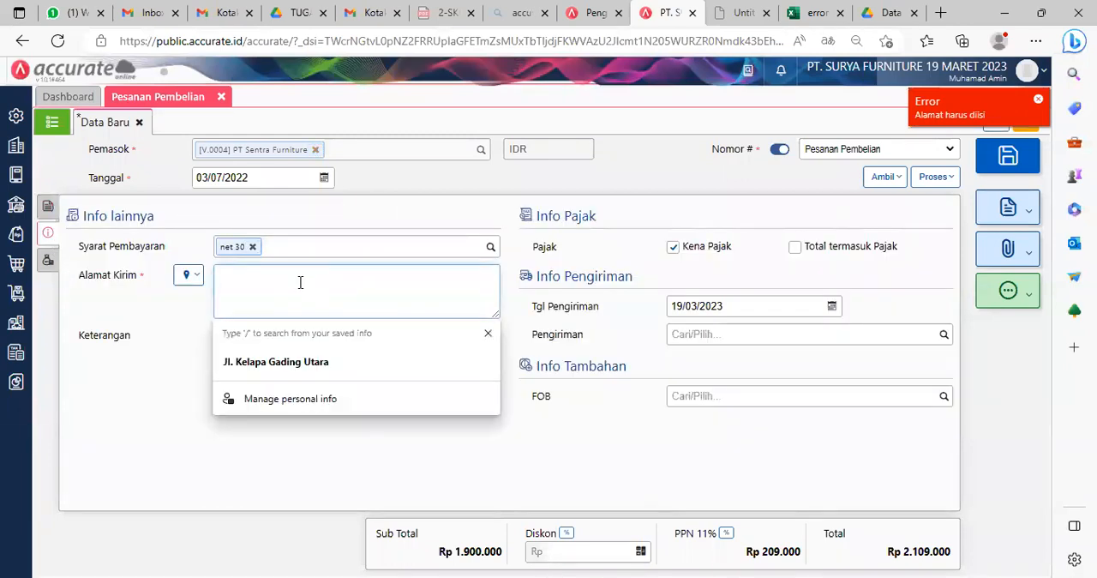
pyautogui.hotkey('alt', 'Tab')
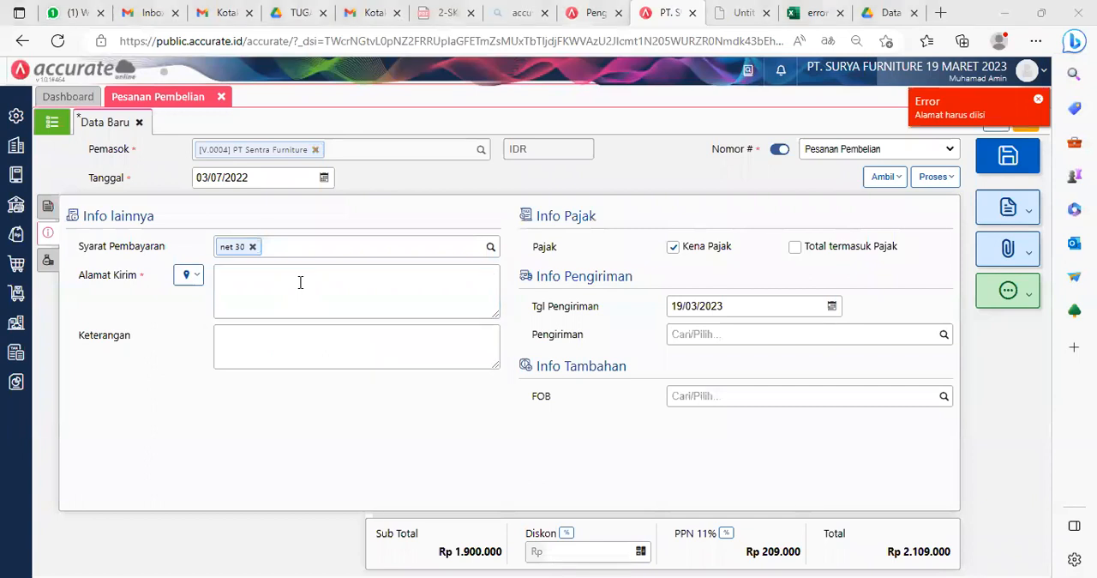
pyautogui.hotkey('alt', 'Tab')
pyautogui.write('Pt')
pyautogui.write('T')
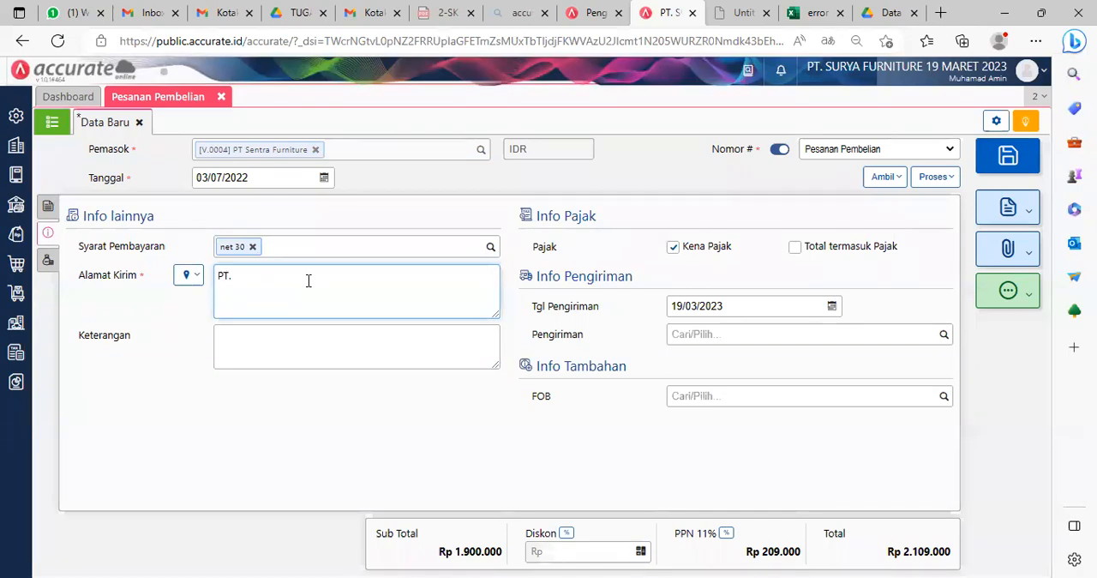
pyautogui.write('. Sentra Furniture')
pyautogui.click(340, 428)
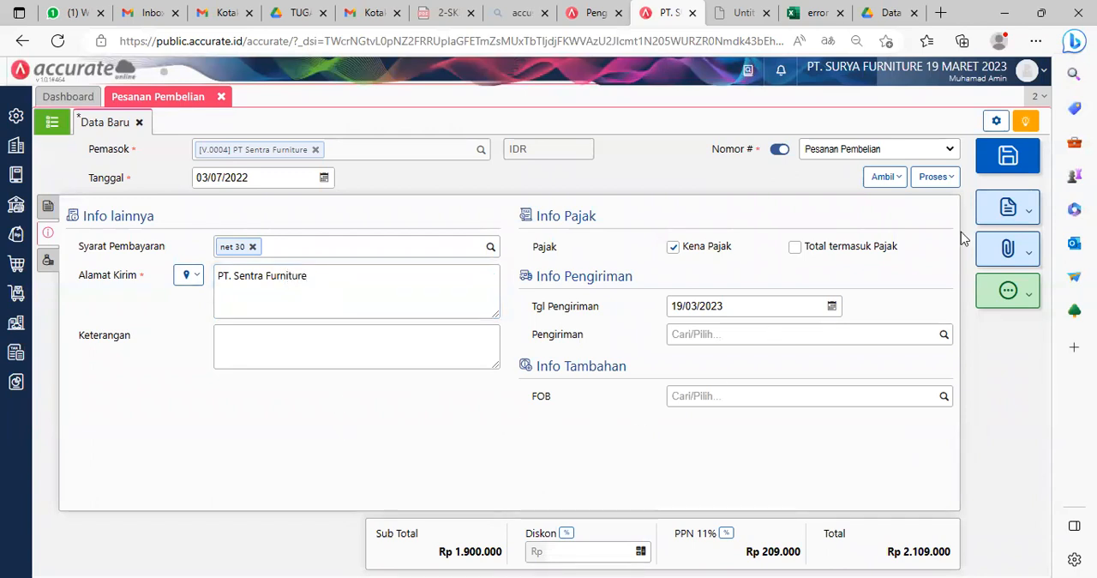
pyautogui.click(1006, 158)
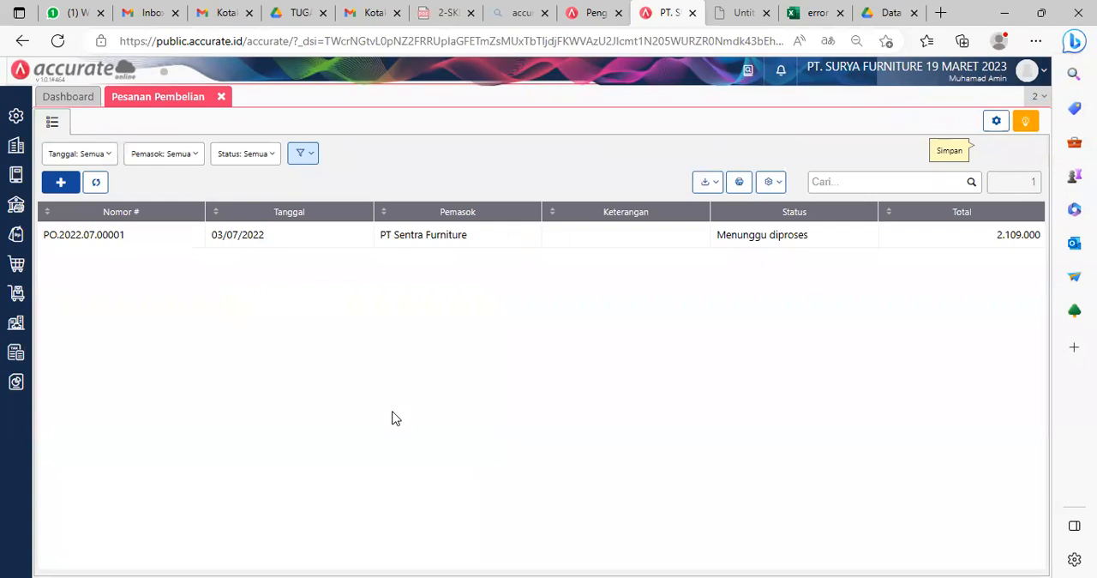
# Step: Start a new purchase order (Pesanan Pembelian) with PT. Indah Jaya as the supplier
pyautogui.hotkey('alt', 'Tab')
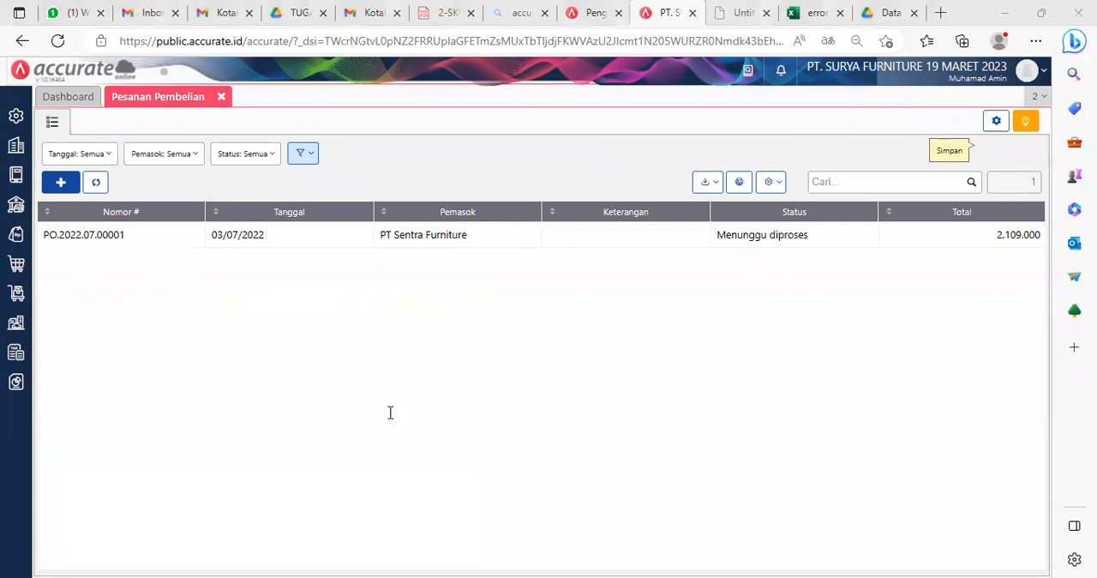
pyautogui.click(139, 211)
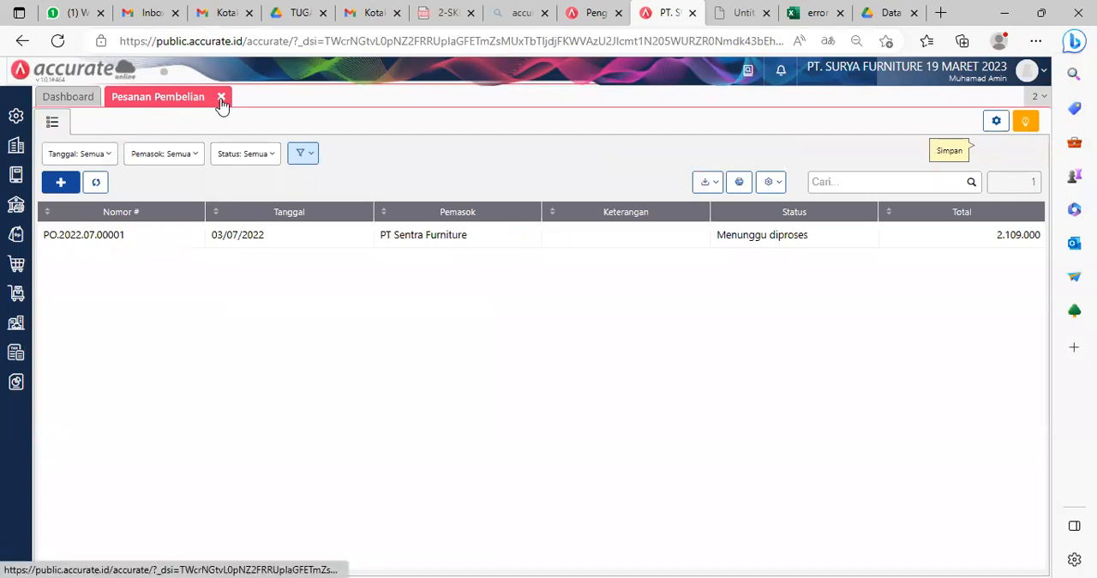
pyautogui.click(61, 182)
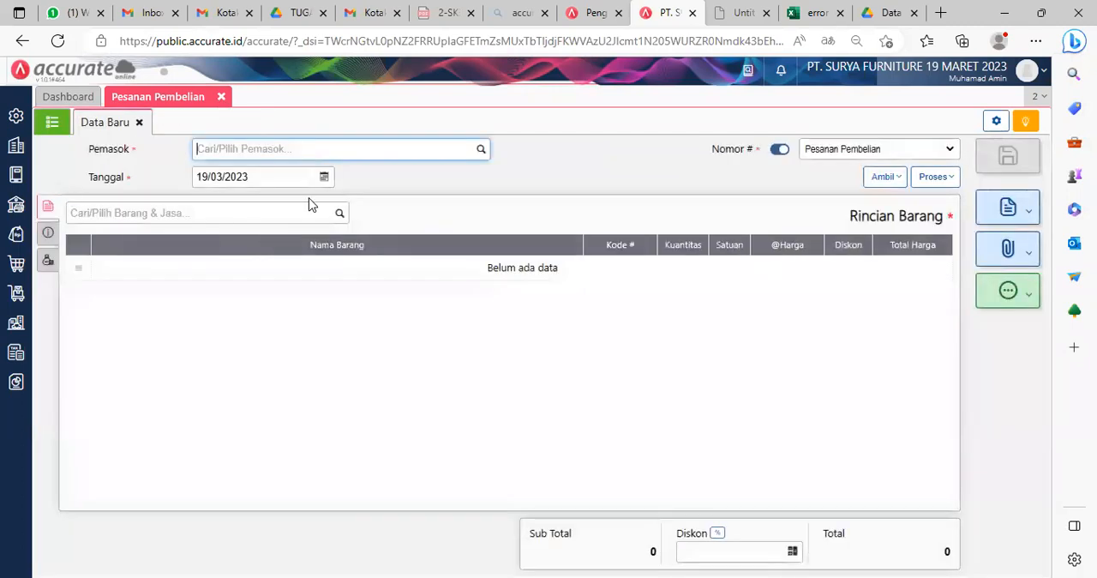
pyautogui.write('inda')
pyautogui.click(291, 177)
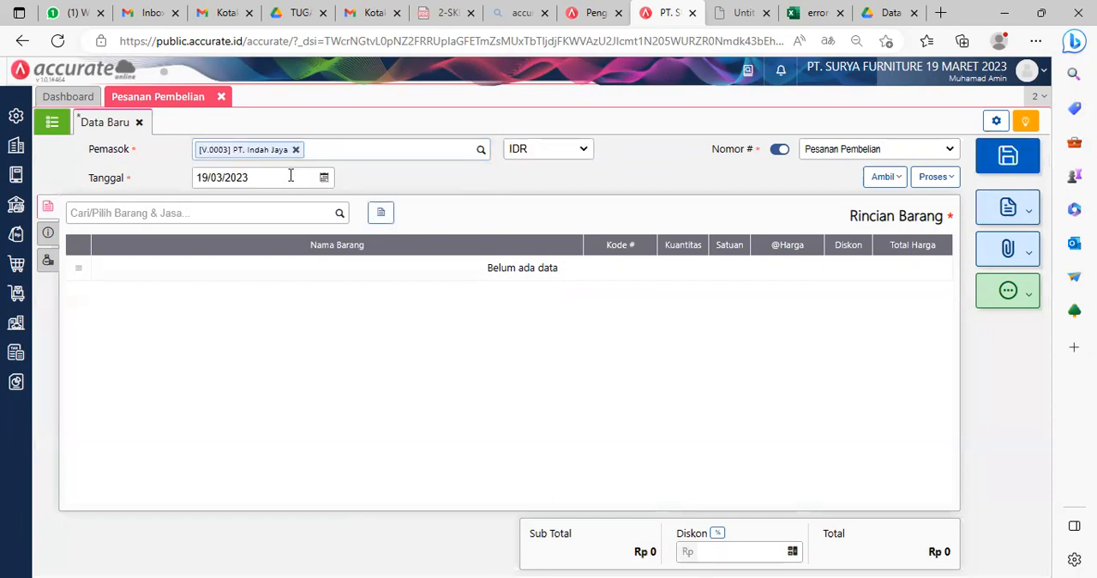
# Step: Set the new purchase order's date to 03/07/2022
pyautogui.click(291, 176)
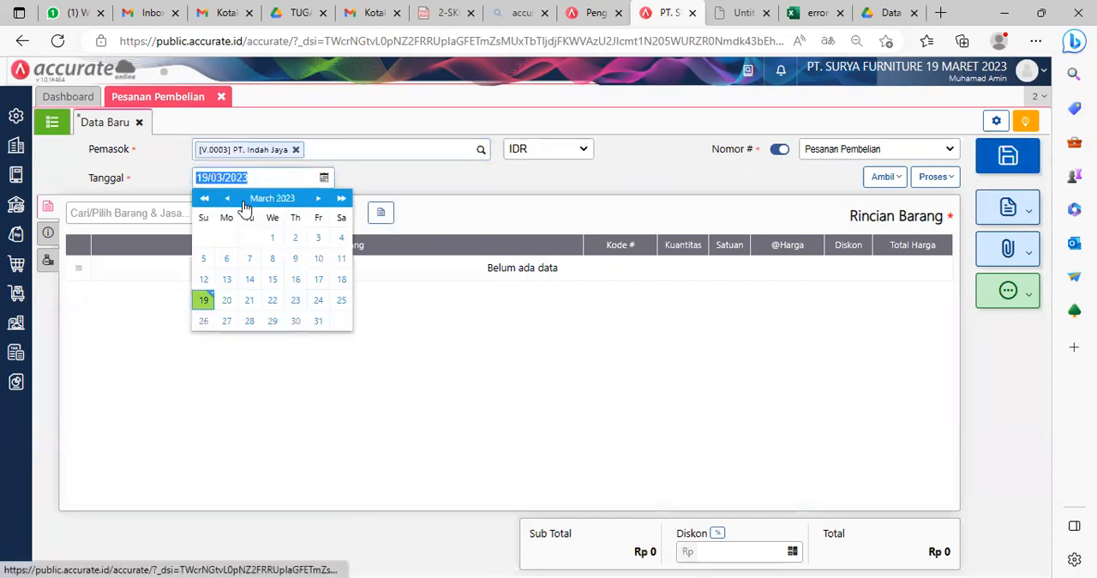
pyautogui.write('03/0')
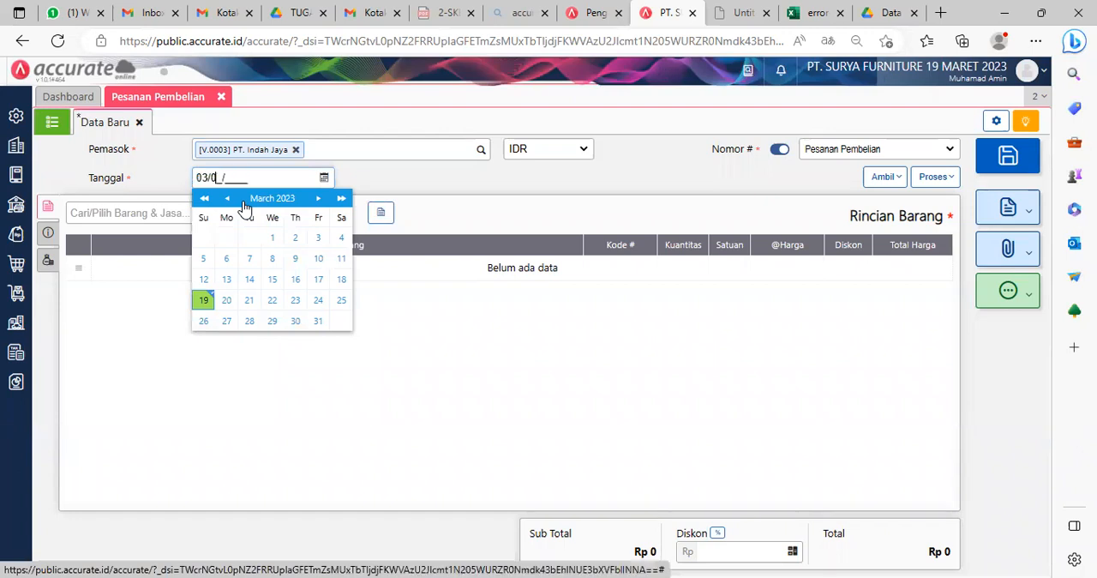
pyautogui.write('7/2022')
pyautogui.click(505, 357)
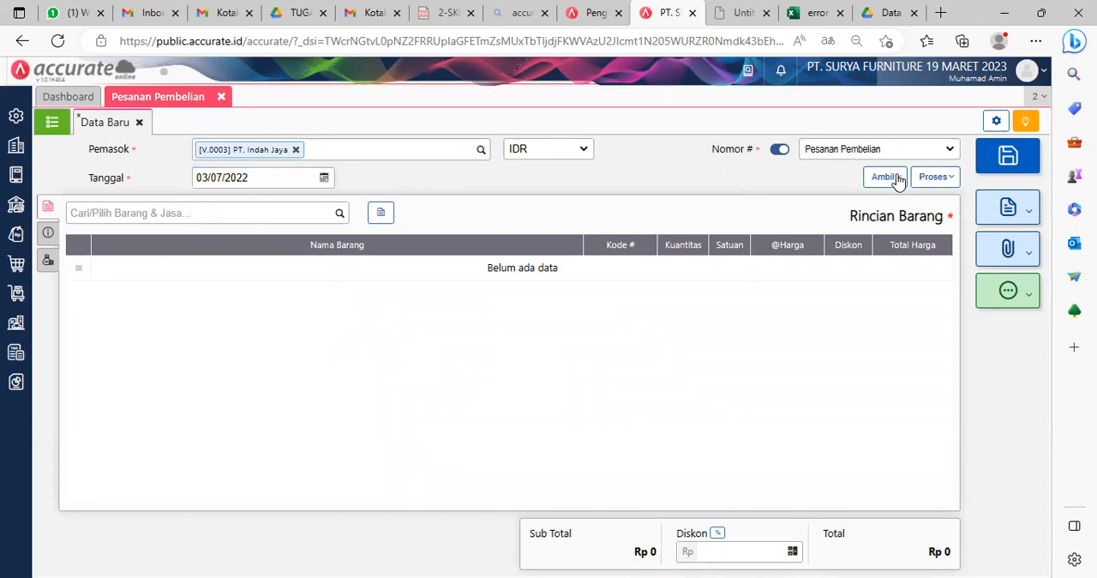
# Step: Copy Meja Persegi and Meja Kerja into the purchase order from the item request (Permintaan Barang) dated 02/07/2022
pyautogui.click(896, 178)
pyautogui.click(816, 251)
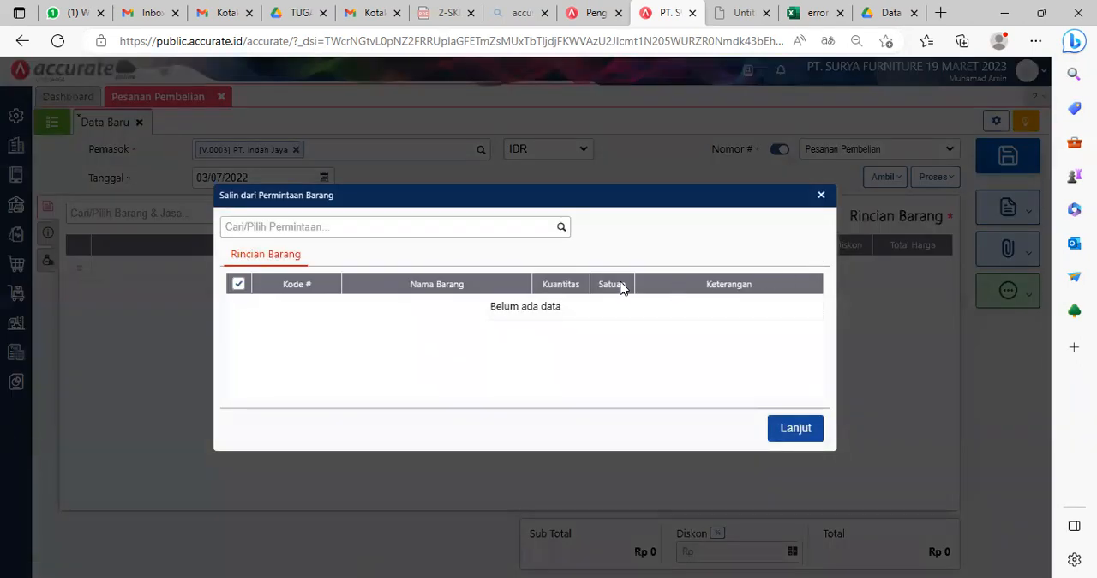
pyautogui.click(561, 228)
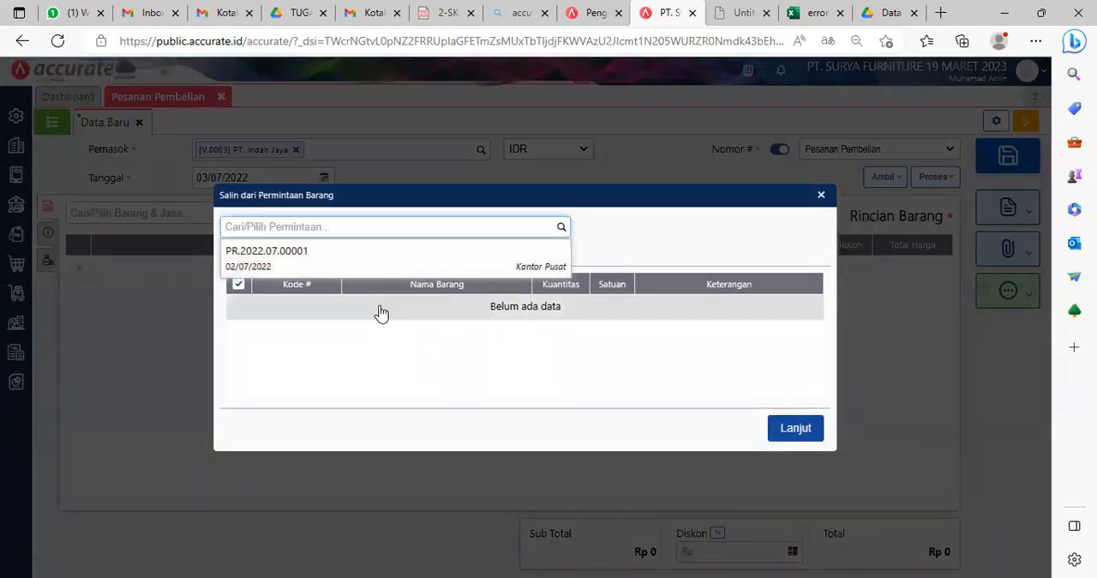
pyautogui.click(298, 254)
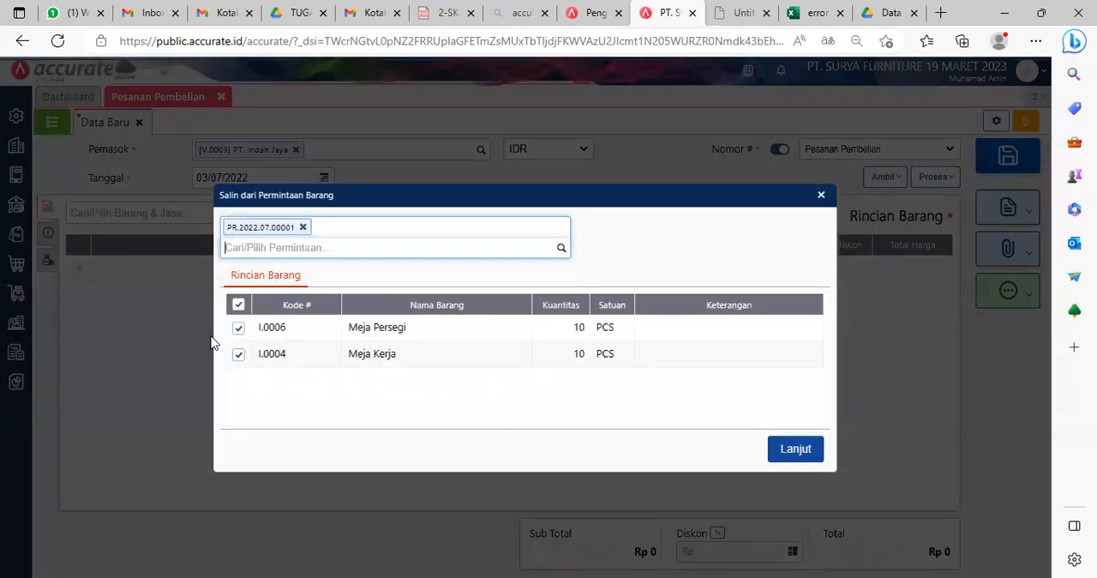
pyautogui.click(799, 434)
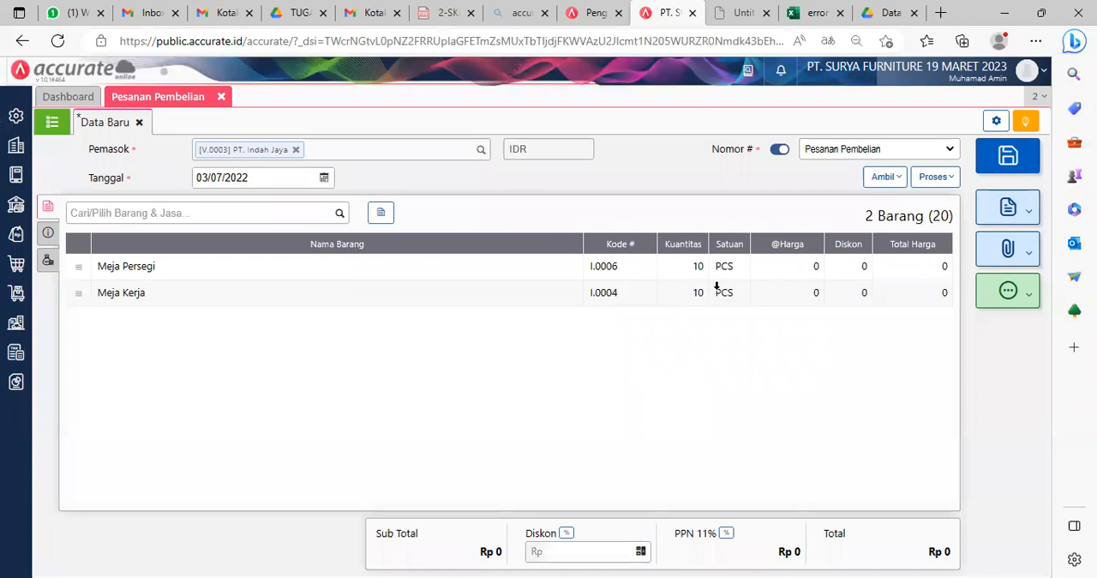
pyautogui.click(739, 268)
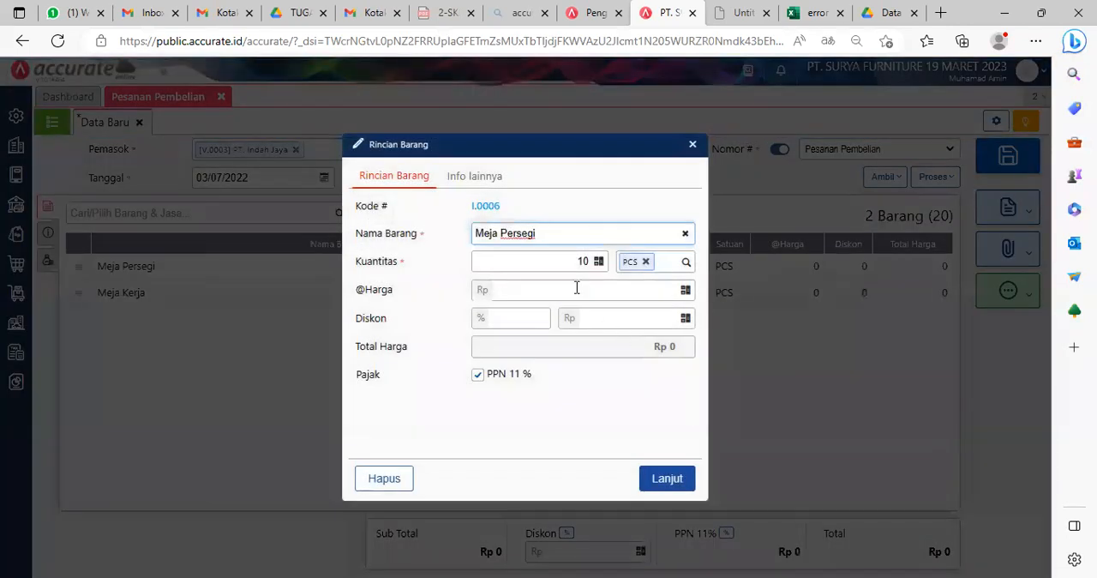
pyautogui.click(632, 296)
pyautogui.write('77.000')
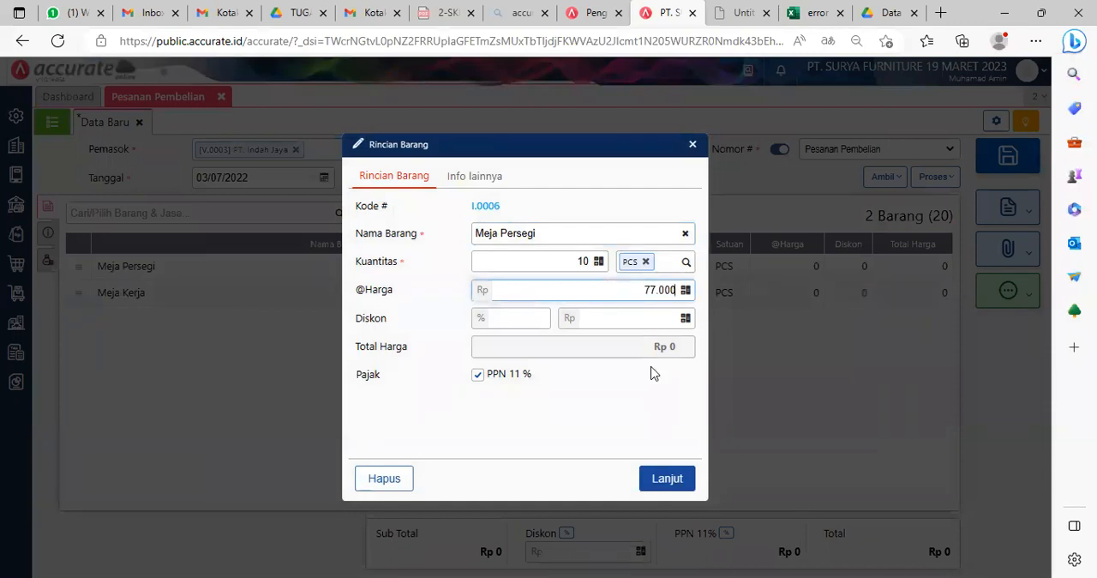
pyautogui.click(631, 316)
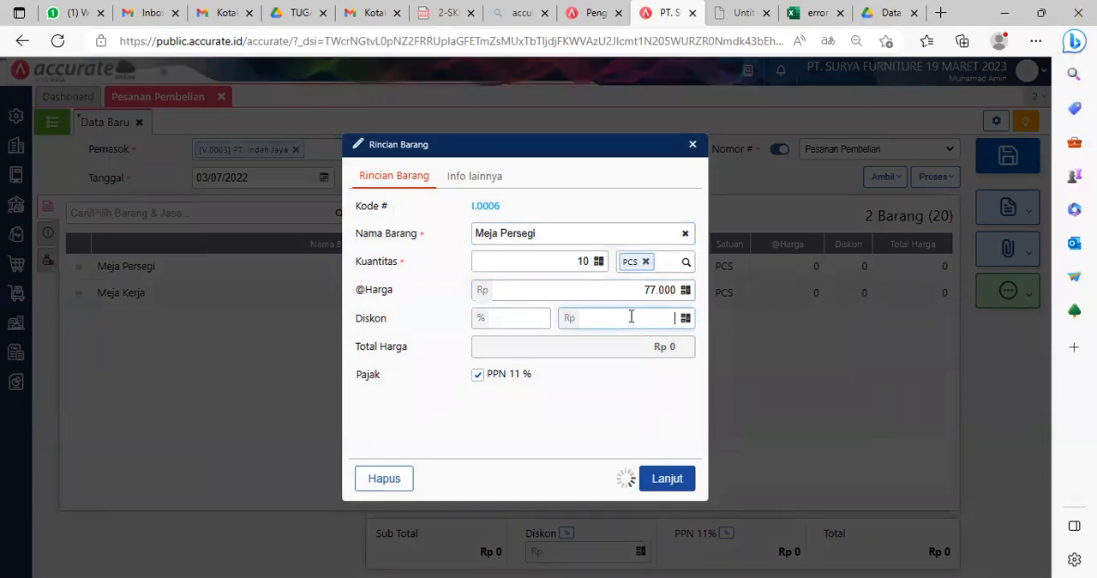
pyautogui.click(668, 480)
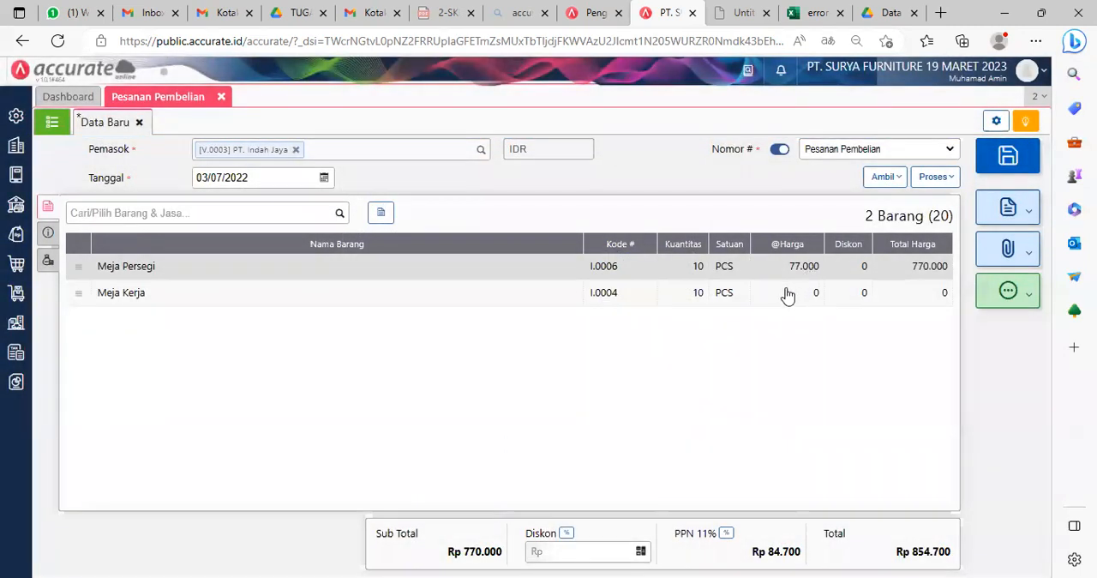
pyautogui.click(786, 294)
pyautogui.write('880000')
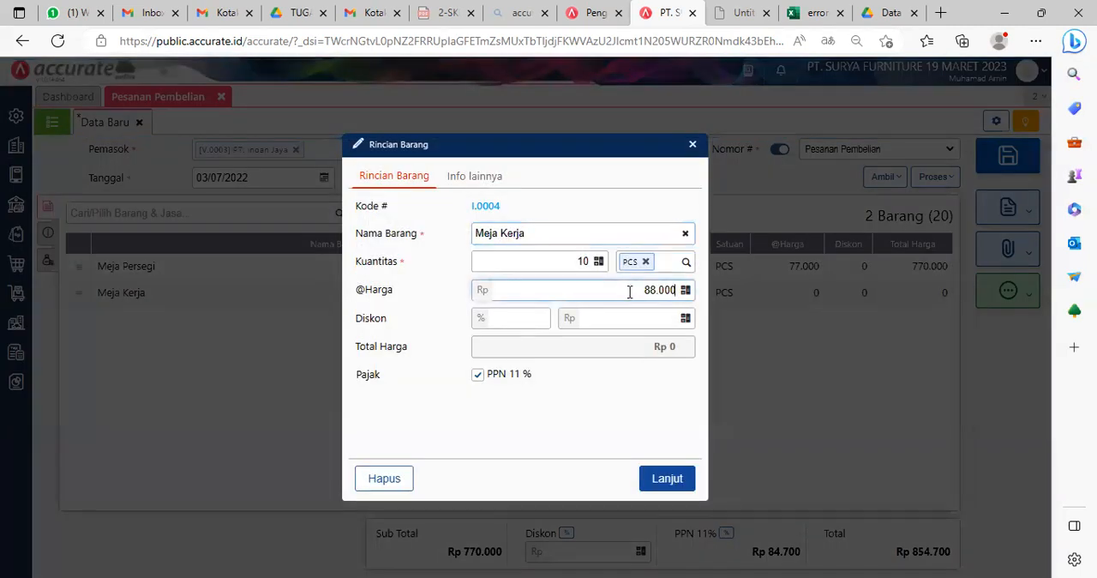
pyautogui.click(669, 482)
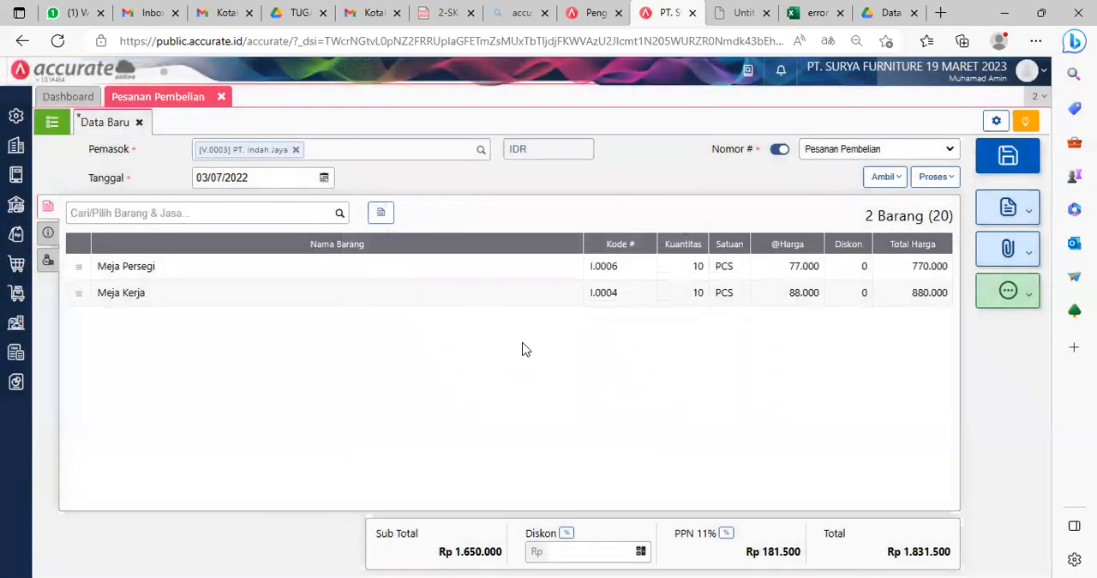
# Step: Enter PT. Indah Jaya as the Alamat Kirim, and save and close the purchase order
pyautogui.click(49, 236)
pyautogui.click(263, 289)
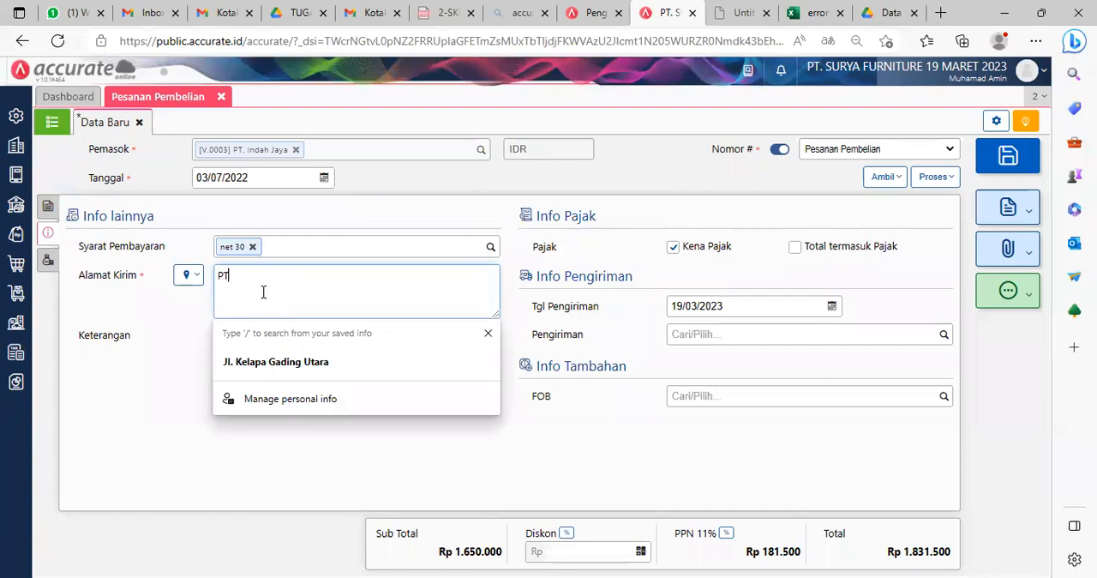
pyautogui.write('PT. Indah Jaya')
pyautogui.click(601, 452)
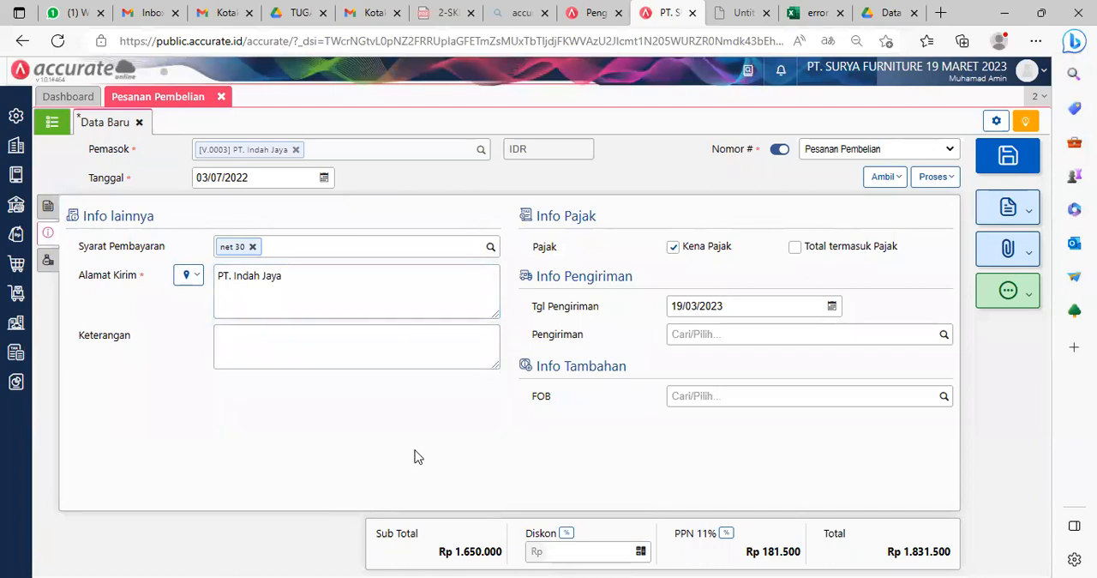
pyautogui.click(1010, 160)
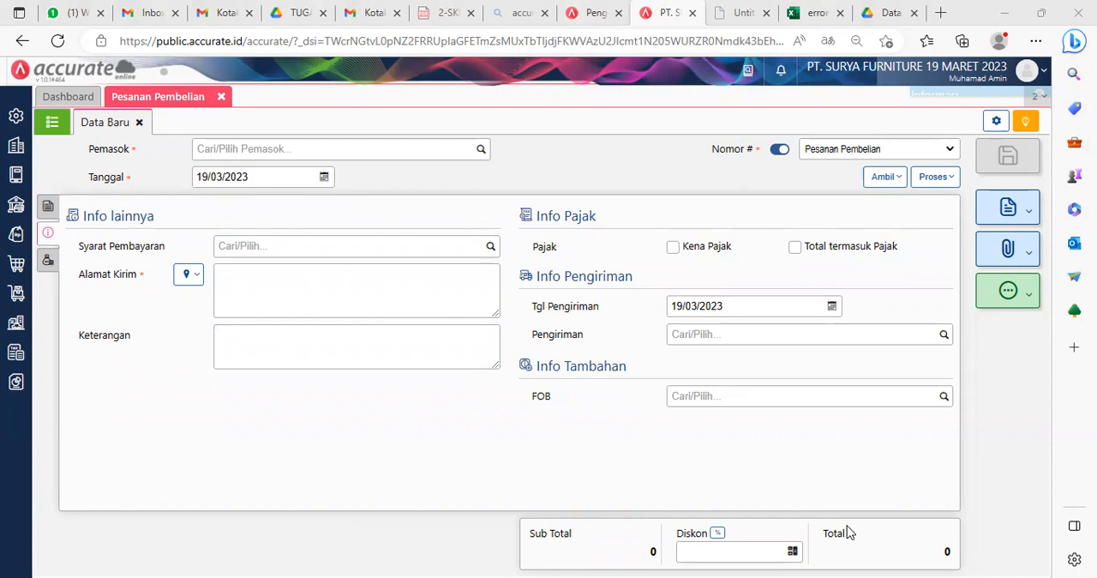
pyautogui.click(139, 121)
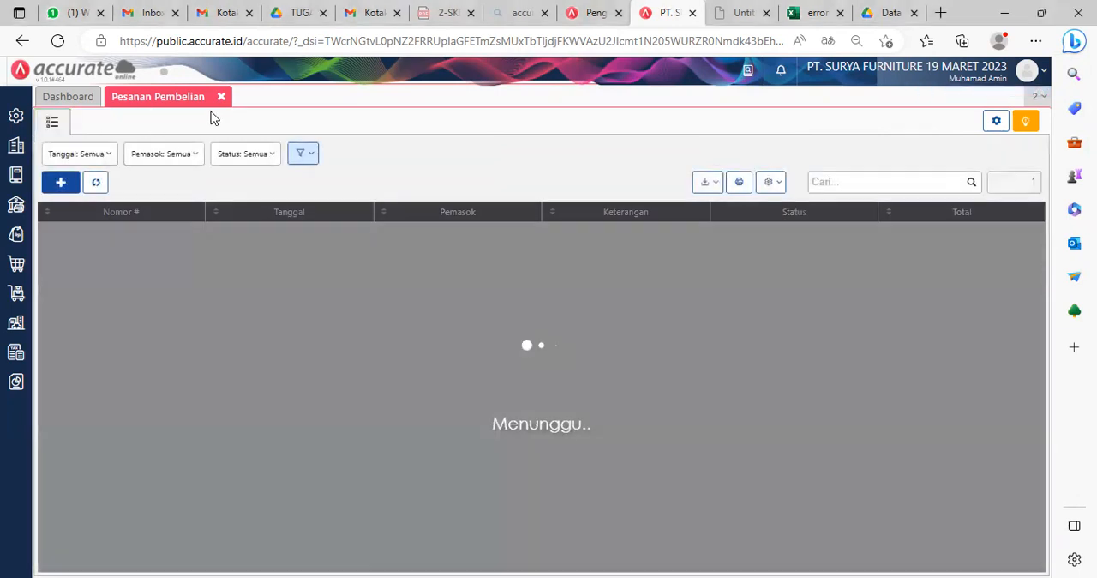
pyautogui.click(221, 96)
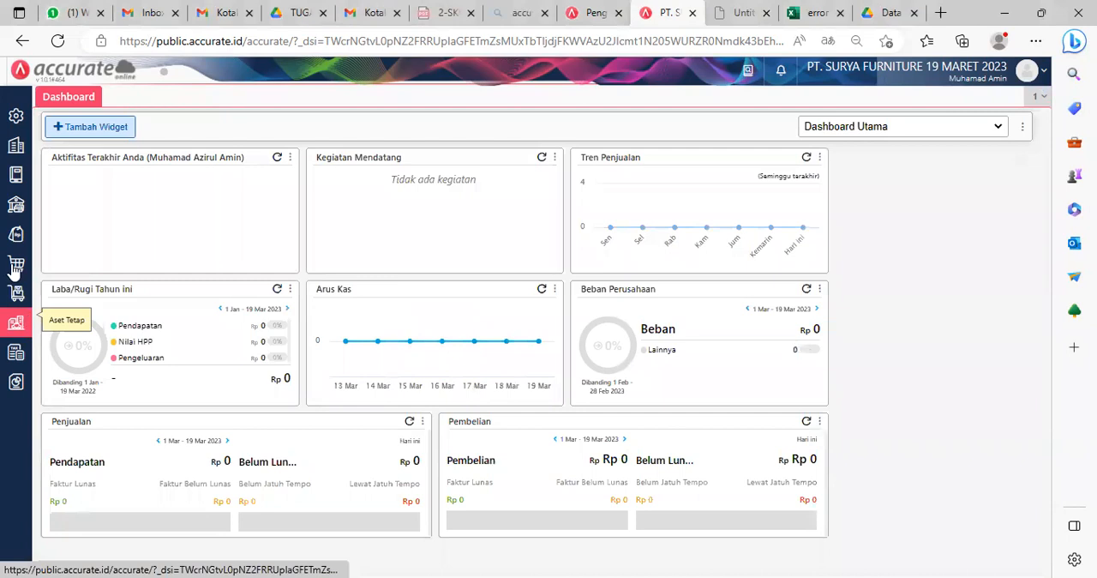
# Step: Start a new goods receipt (Penerimaan Barang) with PT Sentra Furniture as the supplier
pyautogui.moveTo(16, 263)
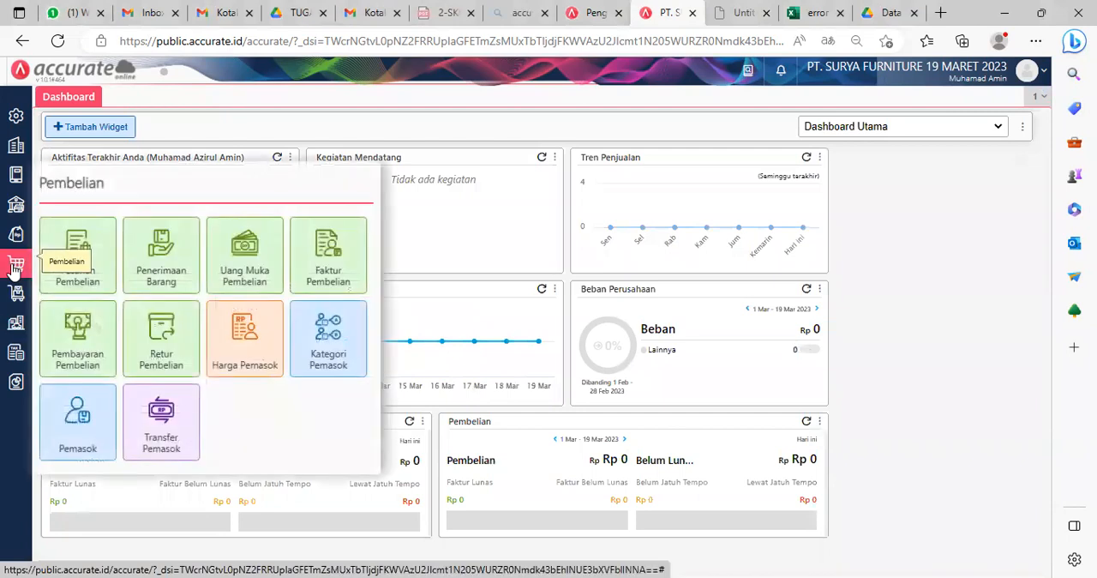
pyautogui.click(156, 257)
pyautogui.write('senta')
pyautogui.press('BackSpace')
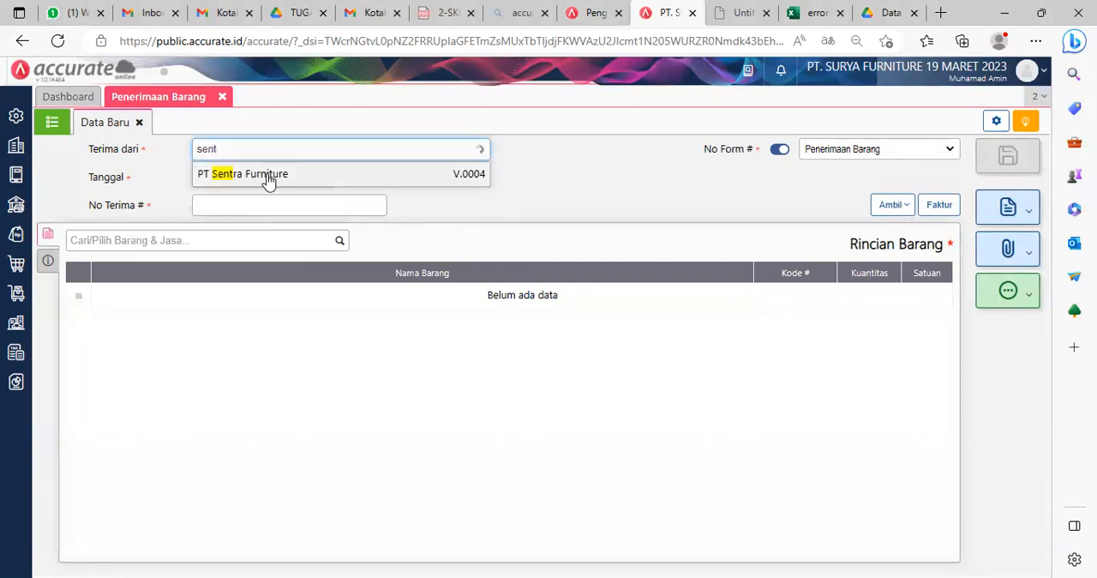
pyautogui.click(268, 176)
# Step: Set the goods receipt's date to 04/07/2022 and its No Terima to 9095
pyautogui.click(266, 179)
pyautogui.write('04/07/')
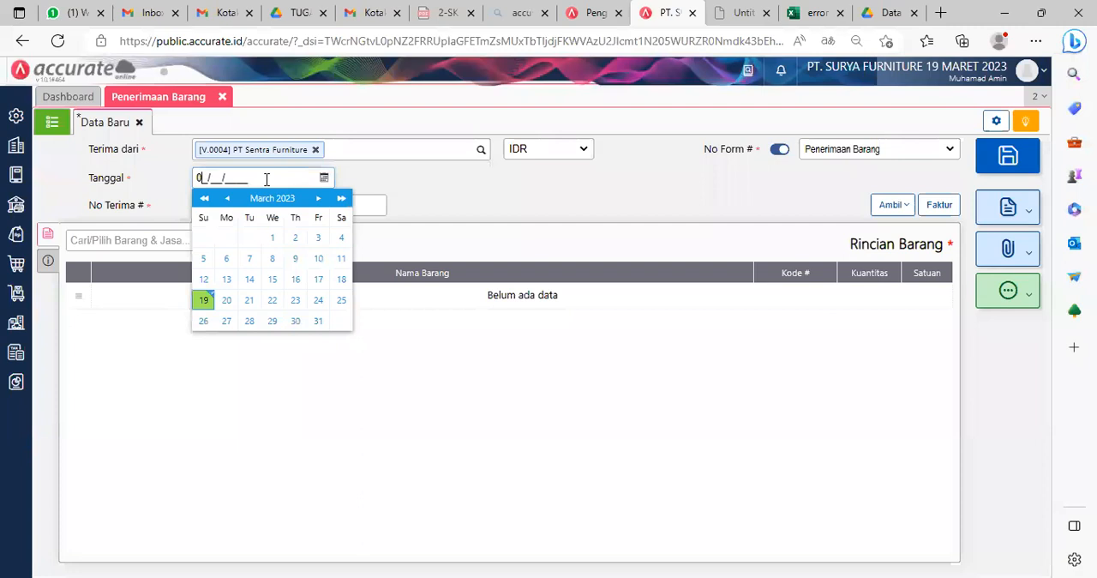
pyautogui.write('2022')
pyautogui.click(588, 197)
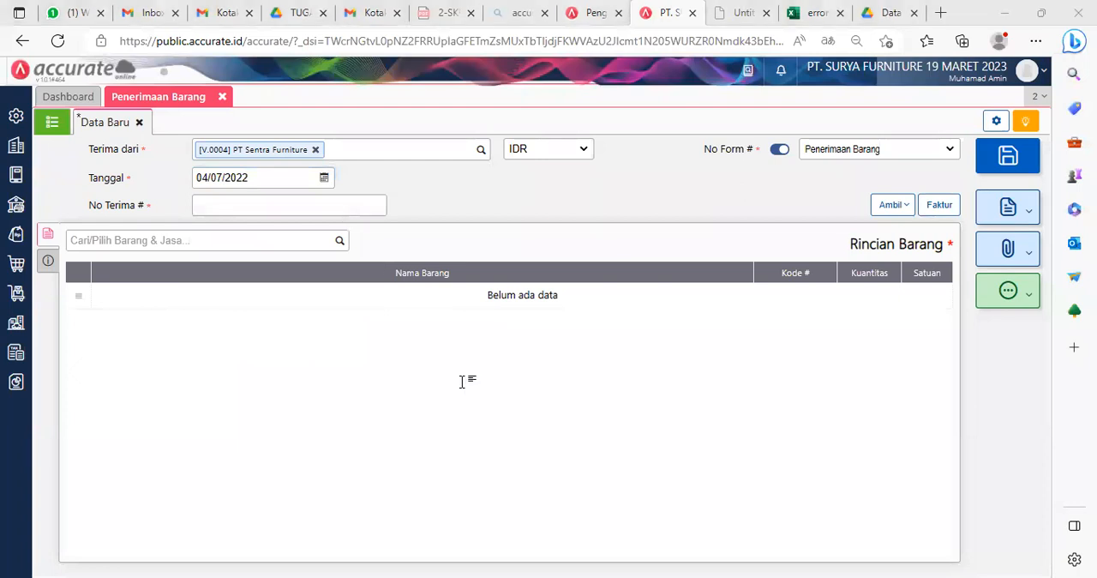
pyautogui.click(234, 206)
pyautogui.write(':9095')
pyautogui.click(200, 205)
pyautogui.press('BackSpace')
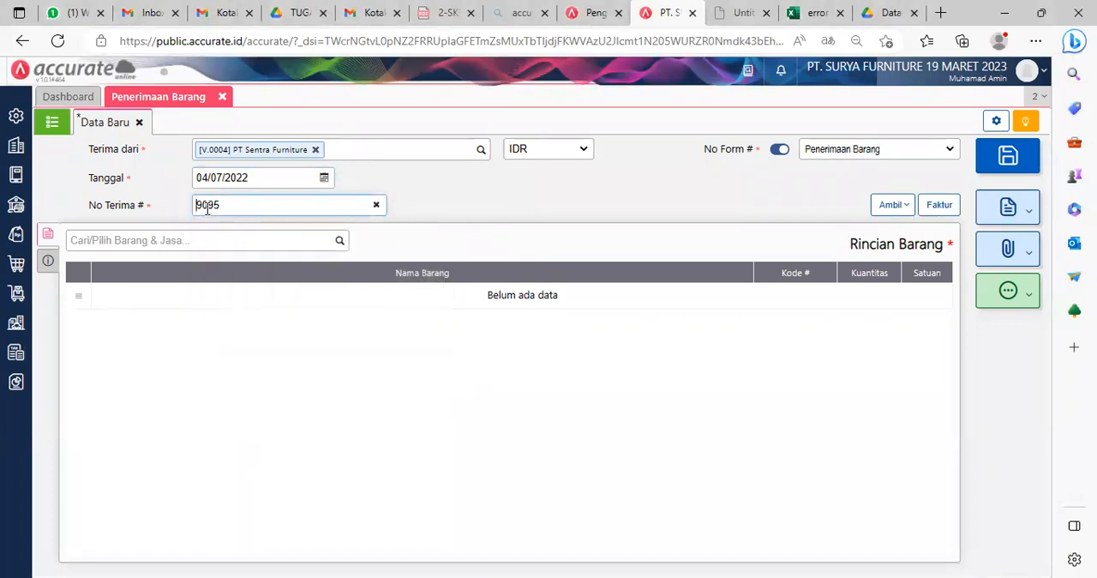
pyautogui.click(531, 210)
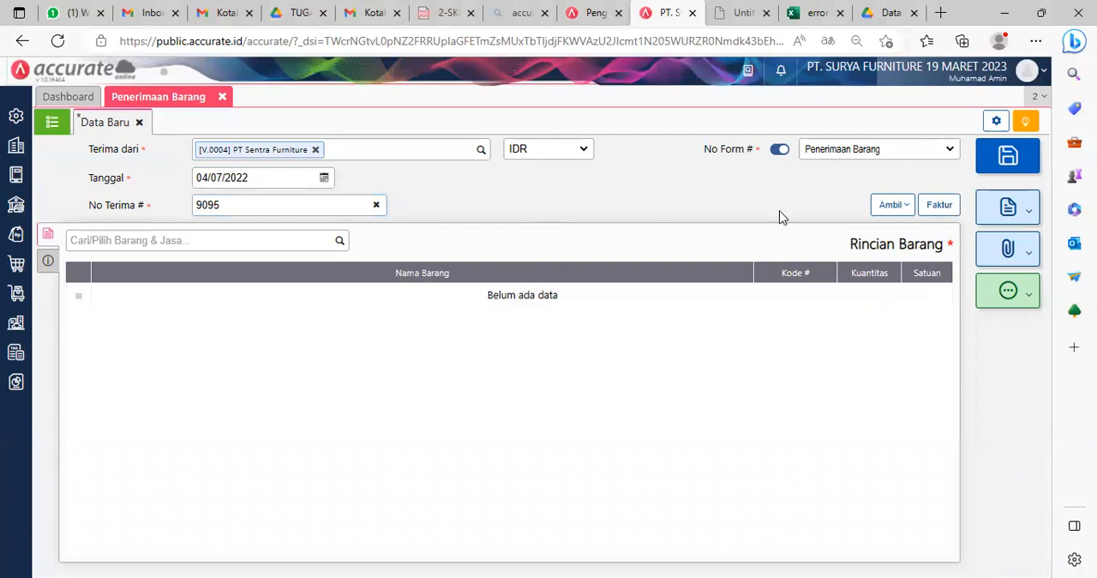
# Step: Copy Meja Bundar into the goods receipt from the supplier's purchase order dated 03/07/2022
pyautogui.click(892, 206)
pyautogui.click(814, 235)
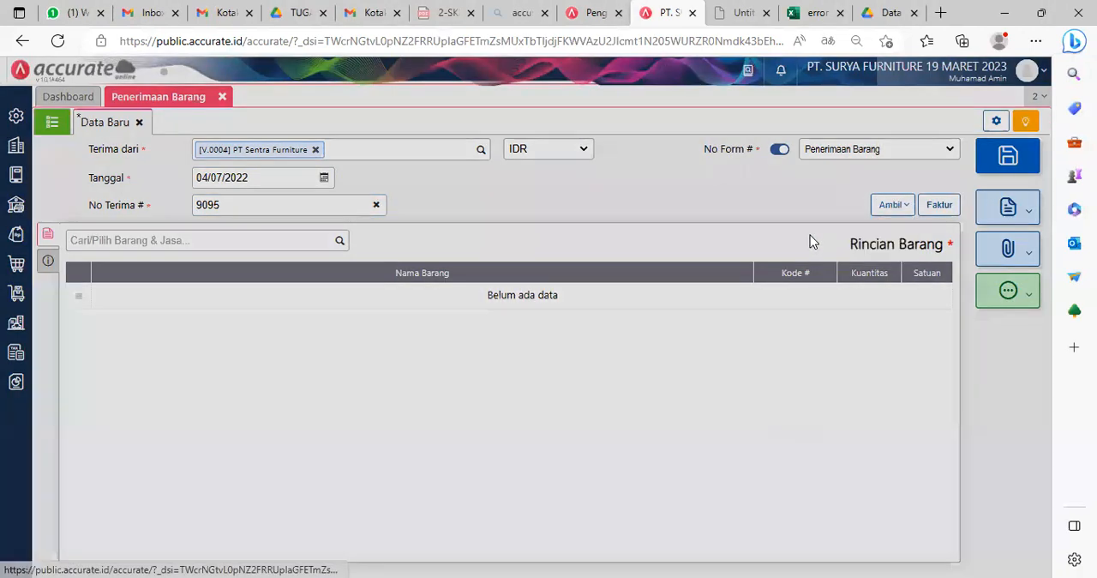
pyautogui.click(561, 227)
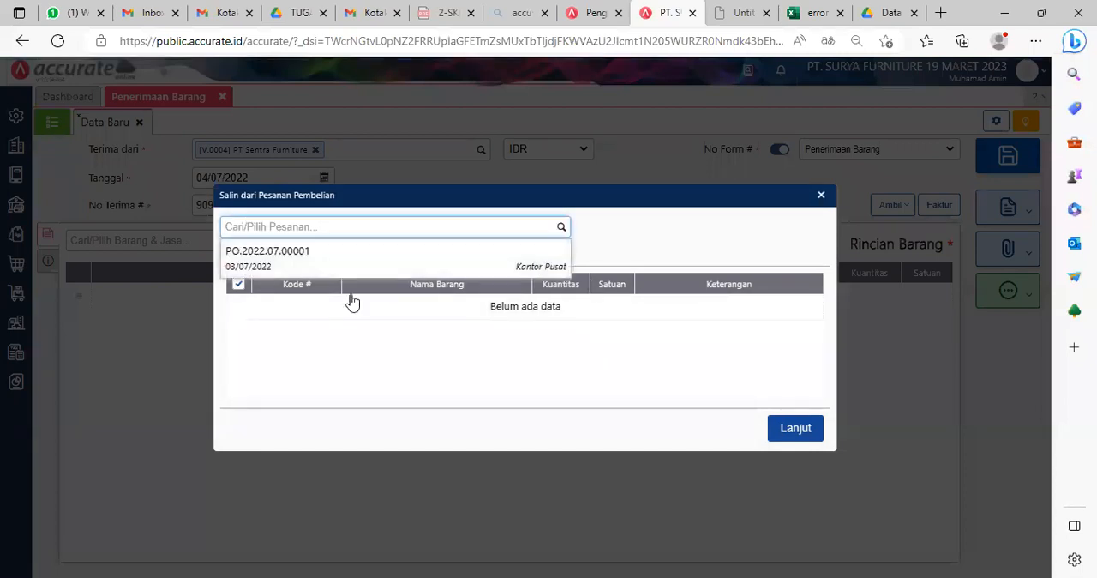
pyautogui.click(324, 265)
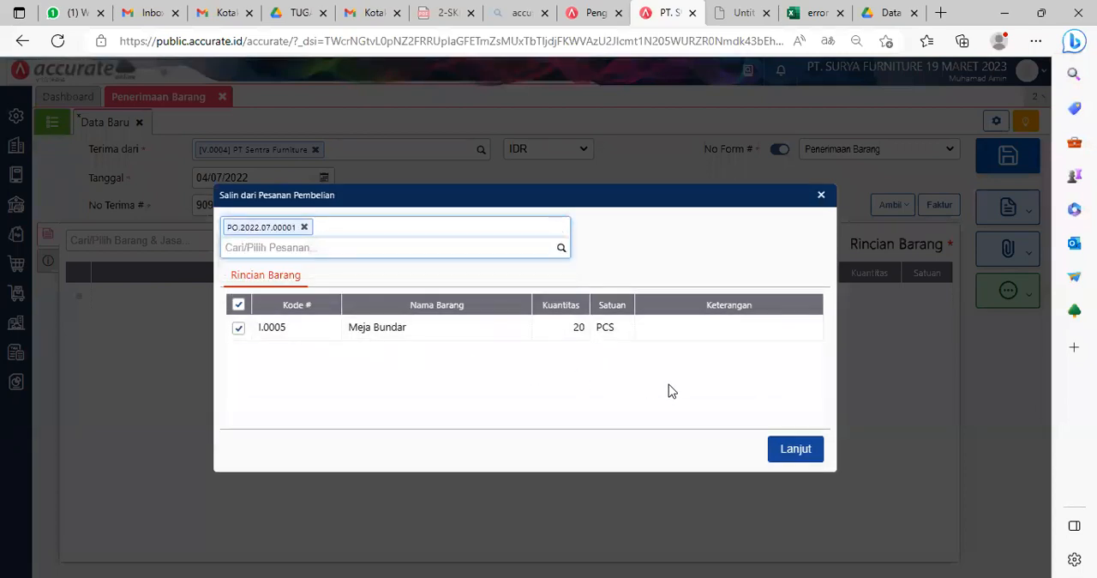
pyautogui.click(817, 455)
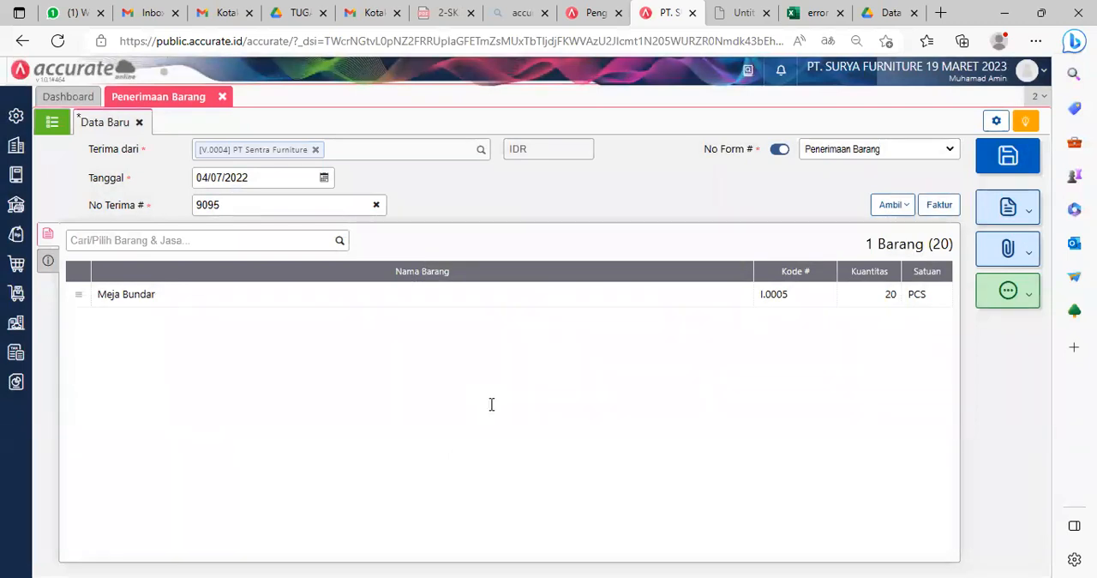
# Step: Change the warehouse (Gudang) of Meja Bundar to Depan and confirm the item details
pyautogui.click(375, 294)
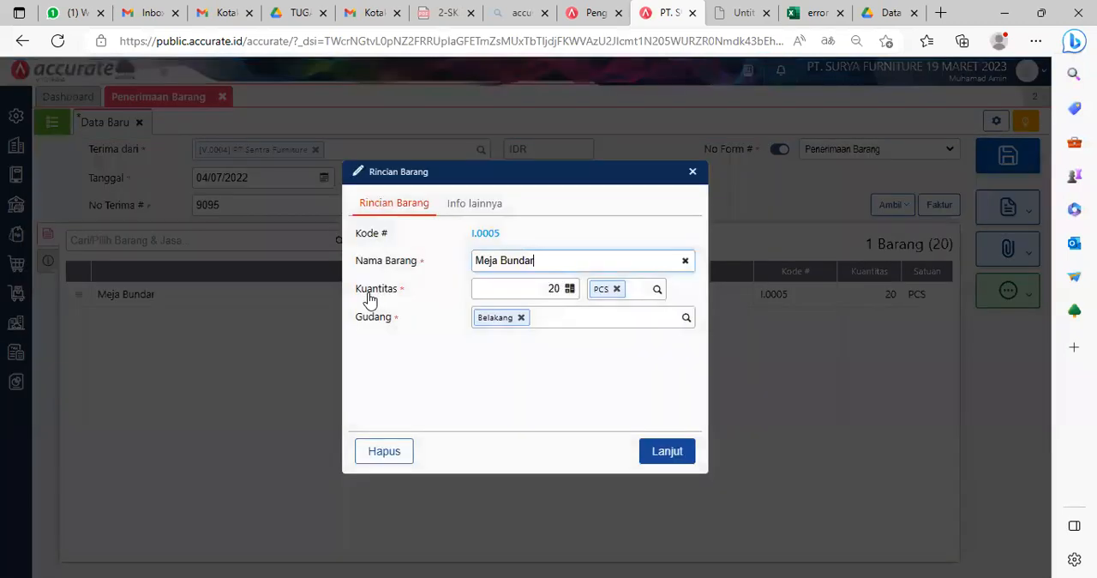
pyautogui.click(520, 317)
pyautogui.write('de')
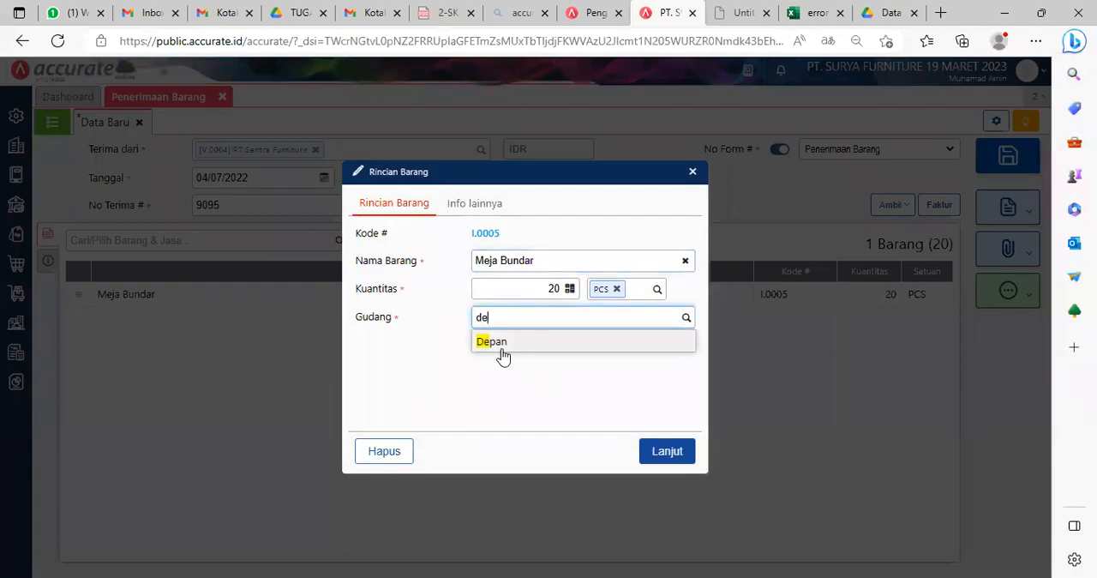
pyautogui.click(502, 344)
pyautogui.click(662, 446)
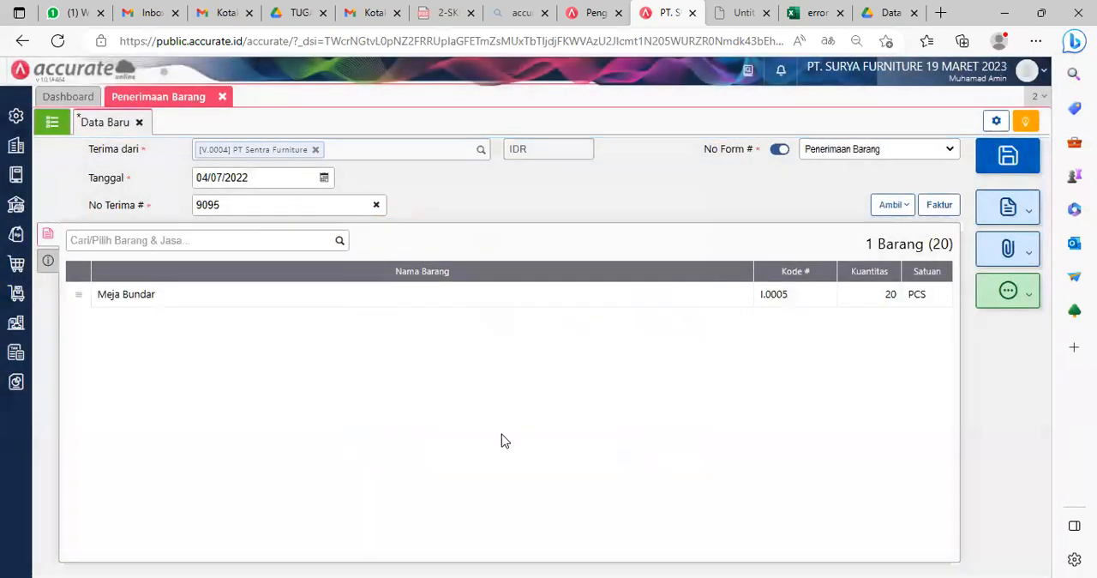
# Step: Set the goods receipt's delivery date (Tgl Kirim) to 04/07/2022 in its additional information
pyautogui.click(47, 262)
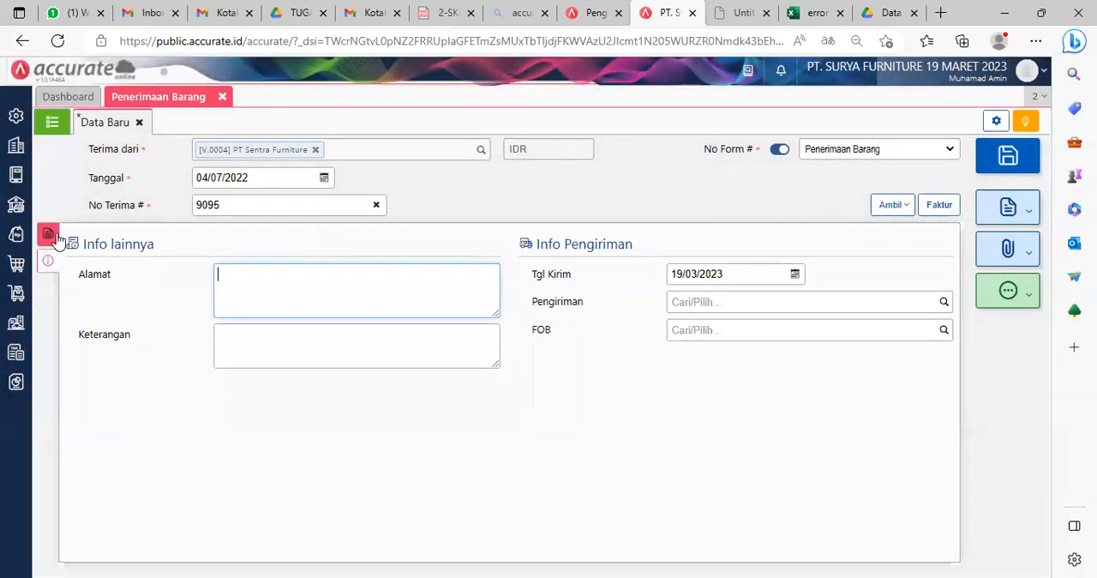
pyautogui.click(49, 237)
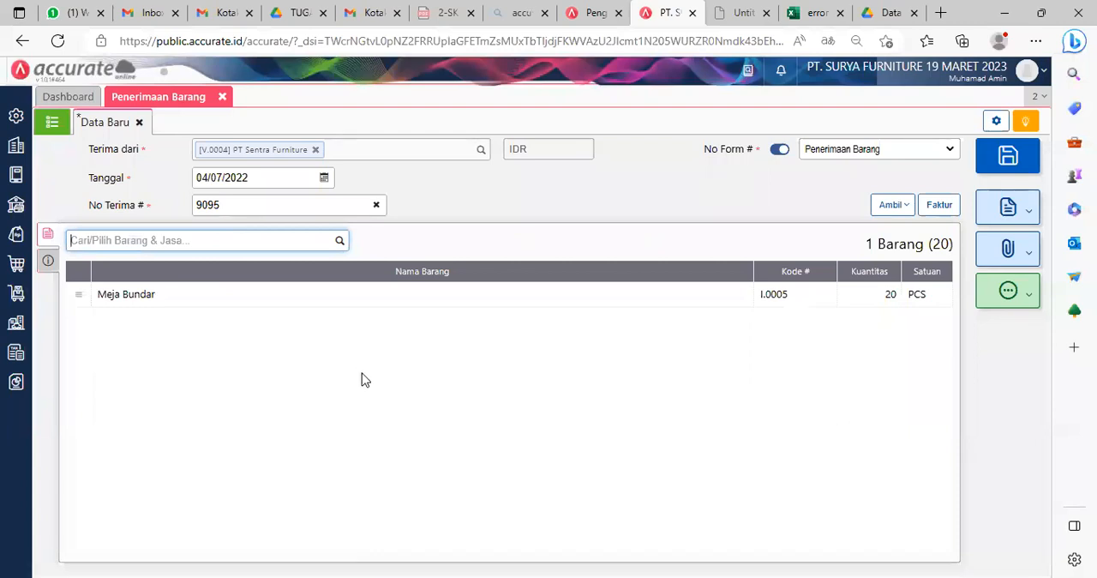
pyautogui.click(608, 366)
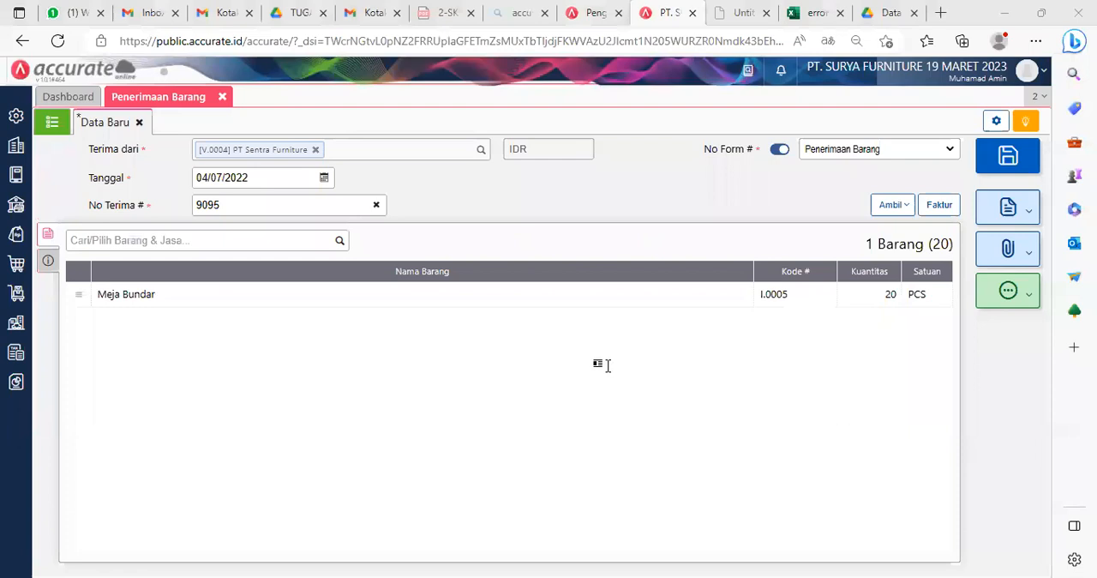
pyautogui.click(49, 262)
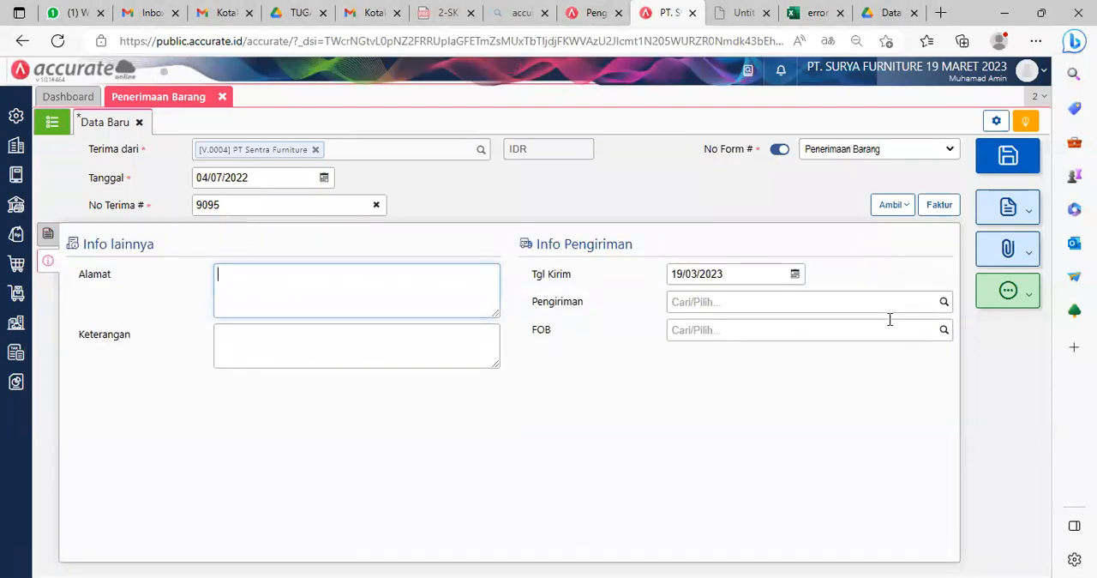
pyautogui.click(761, 276)
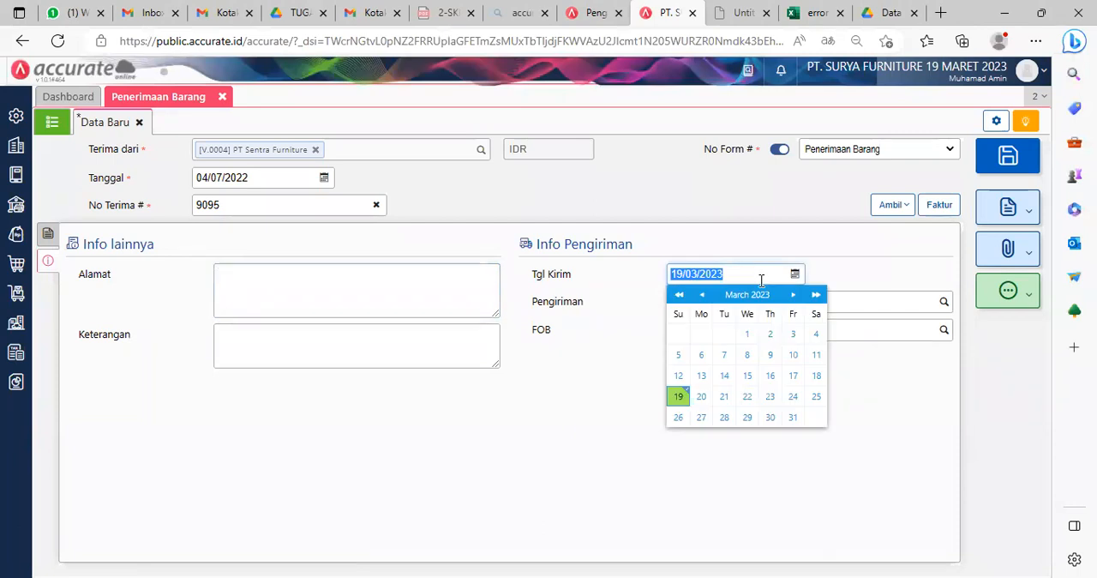
pyautogui.write('04/07/')
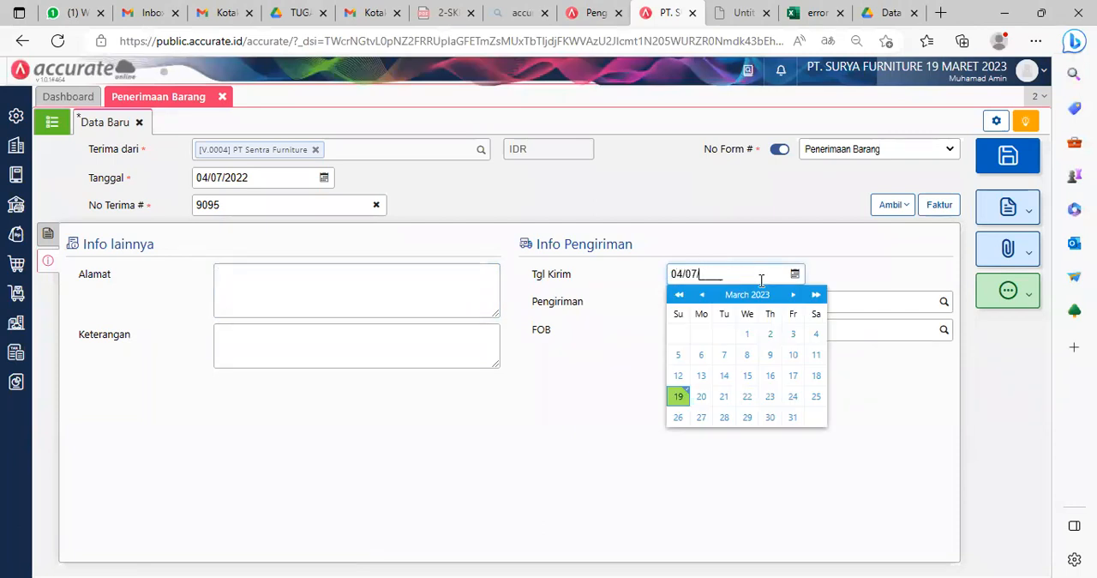
pyautogui.write('2022')
pyautogui.click(616, 368)
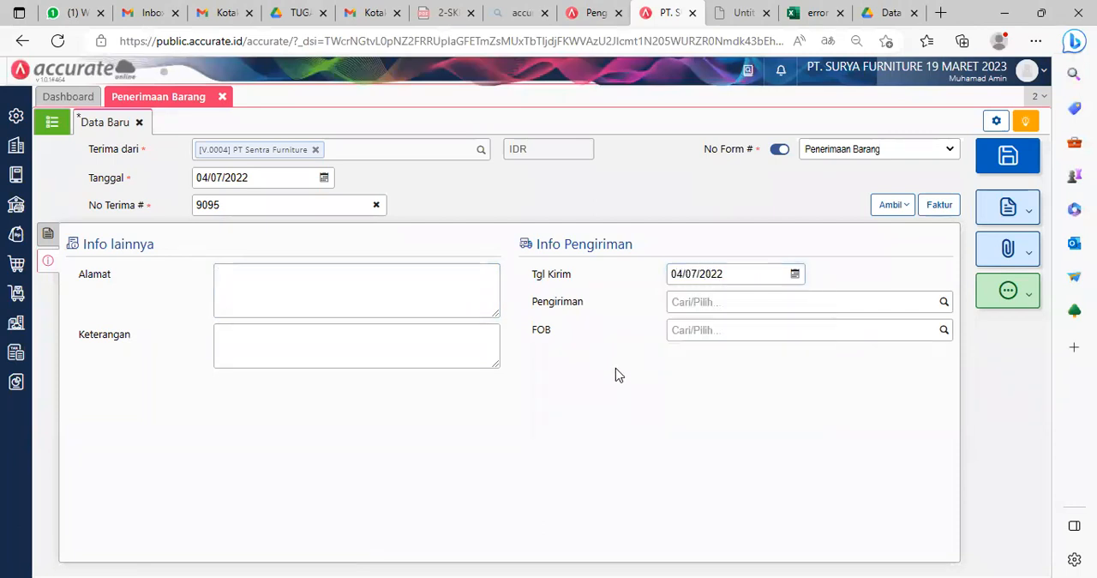
# Step: Create Mobil Box as a new shipping method (Pengiriman) for the goods receipt and save the receipt
pyautogui.click(742, 301)
pyautogui.write('Mo')
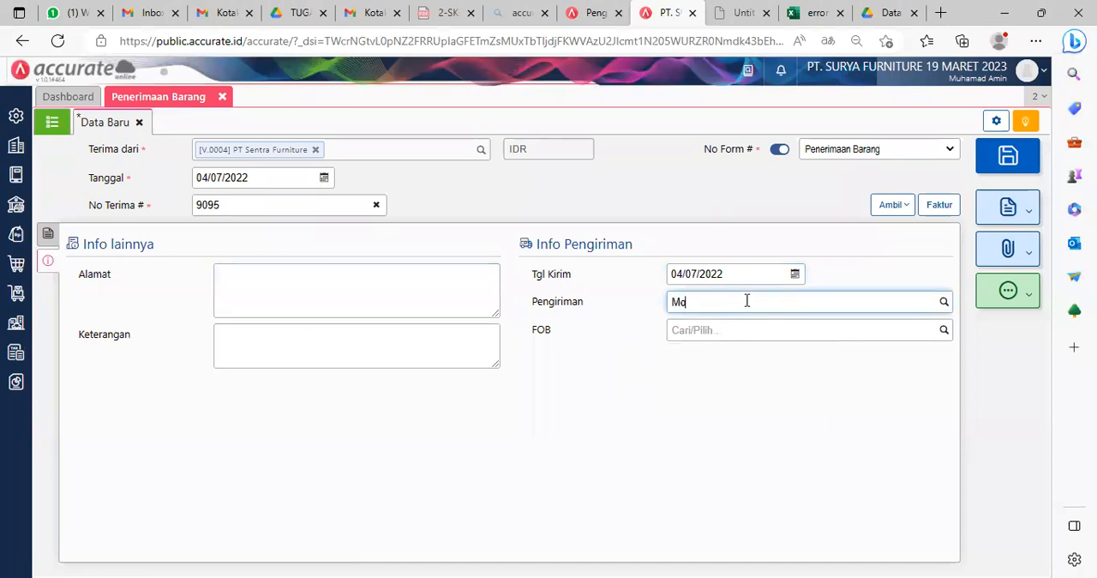
pyautogui.write('bil')
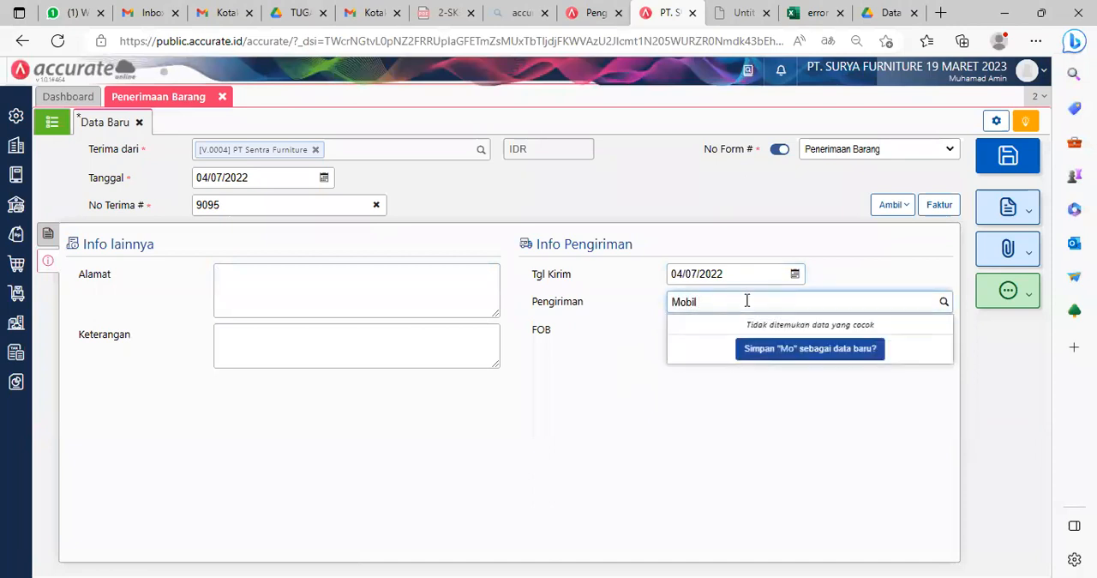
pyautogui.write(' Box')
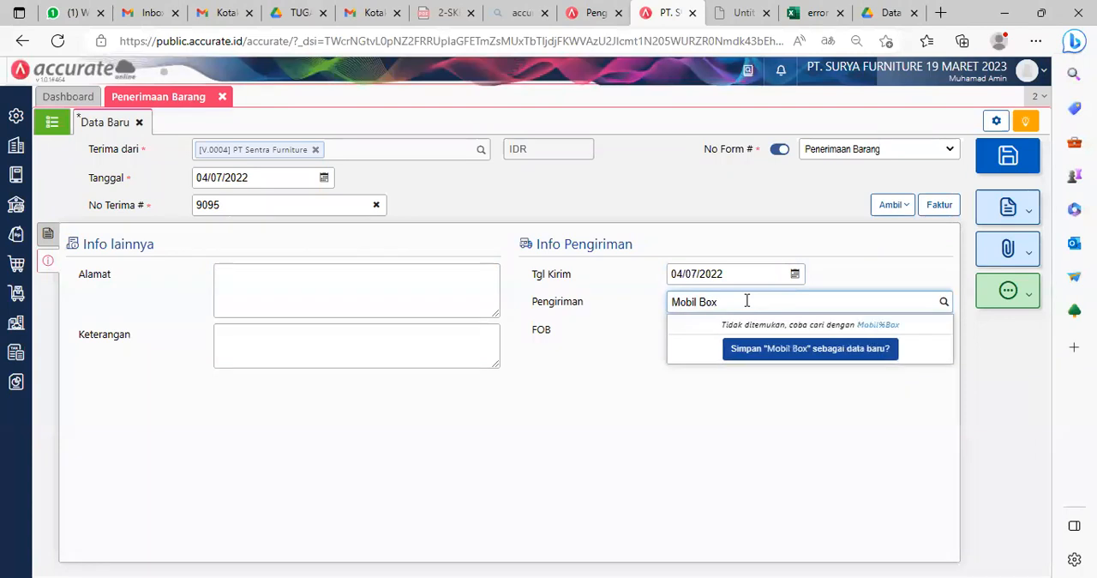
pyautogui.click(804, 351)
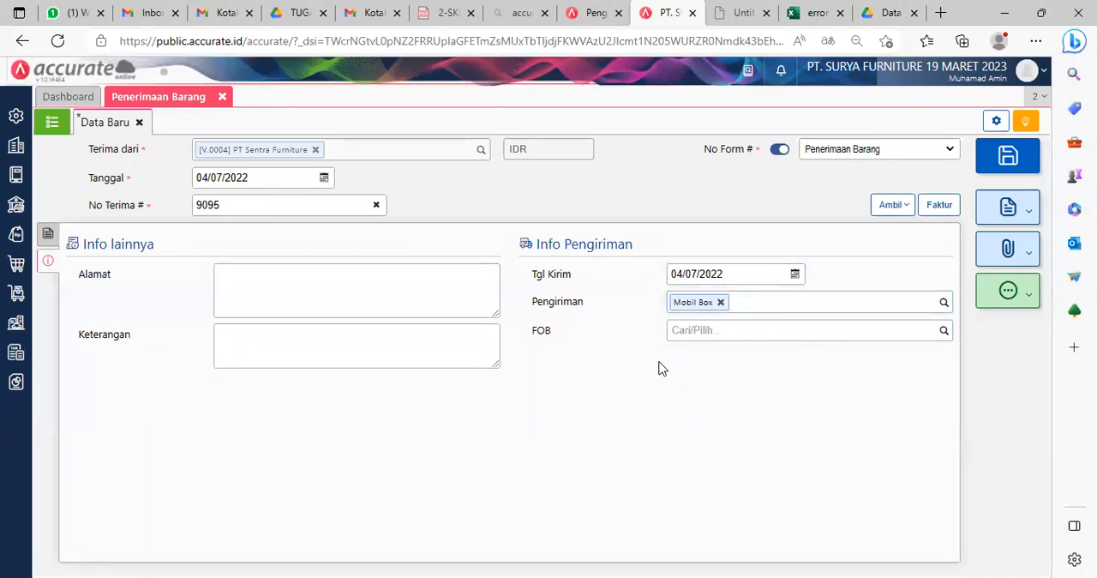
pyautogui.click(1007, 155)
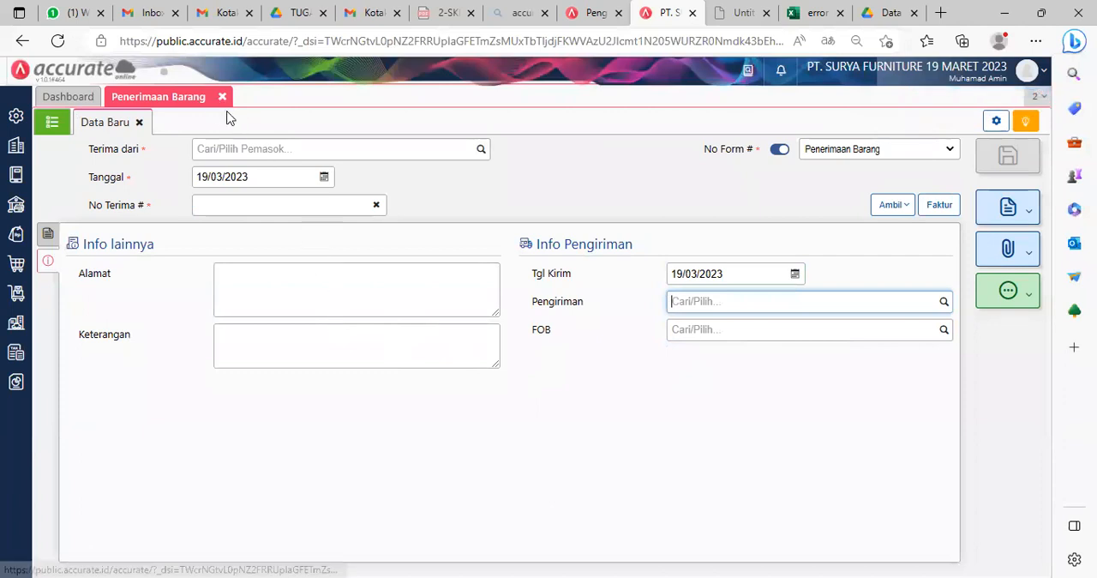
# Step: Close the goods receipt form and start a new purchase invoice (Faktur Pembelian) with PT. Indah Jaya as the supplier
pyautogui.click(561, 455)
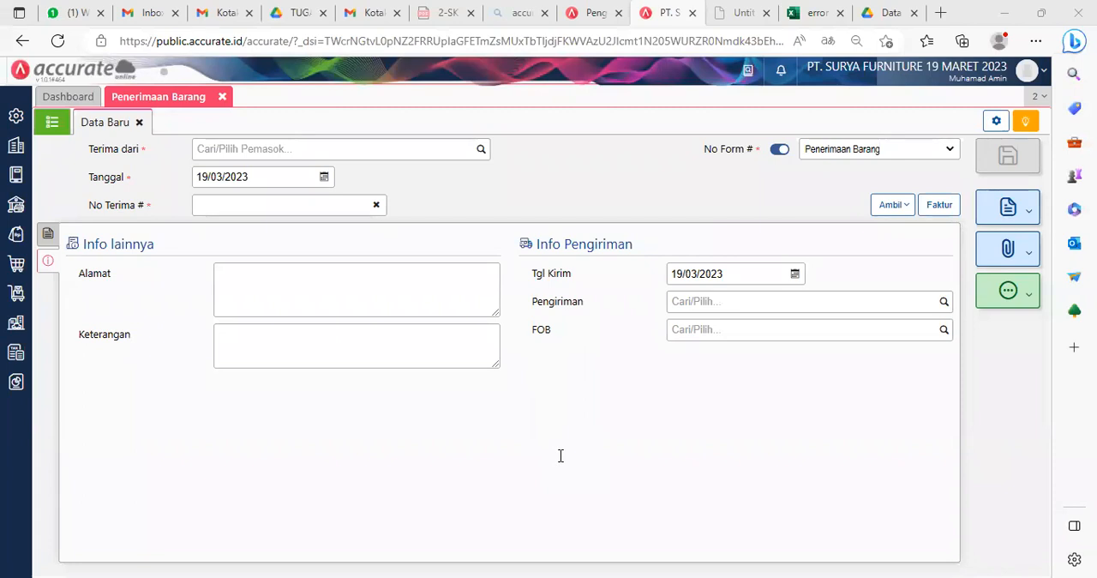
pyautogui.click(222, 96)
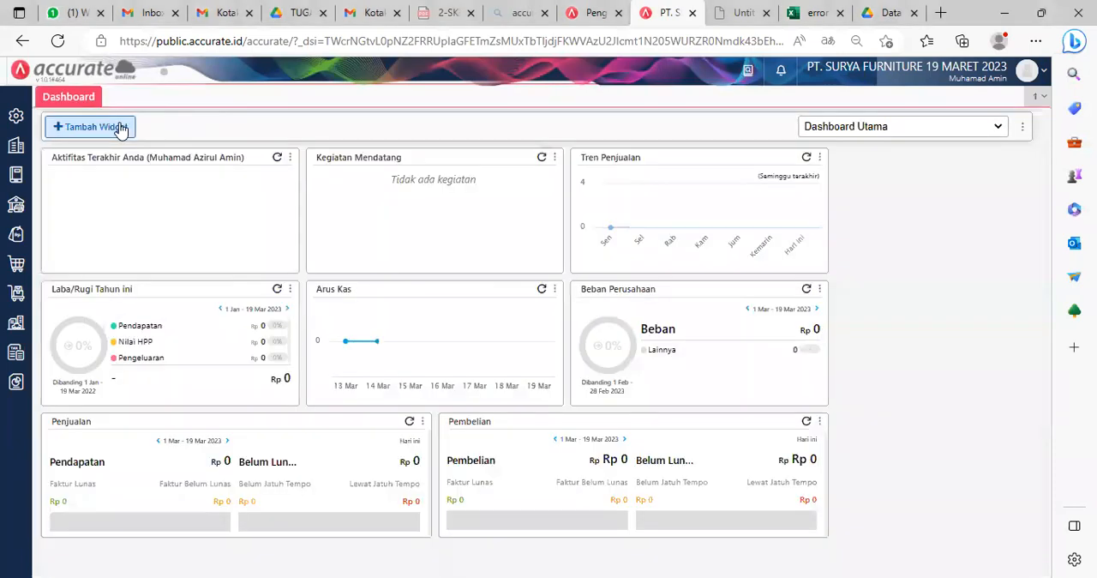
pyautogui.click(16, 266)
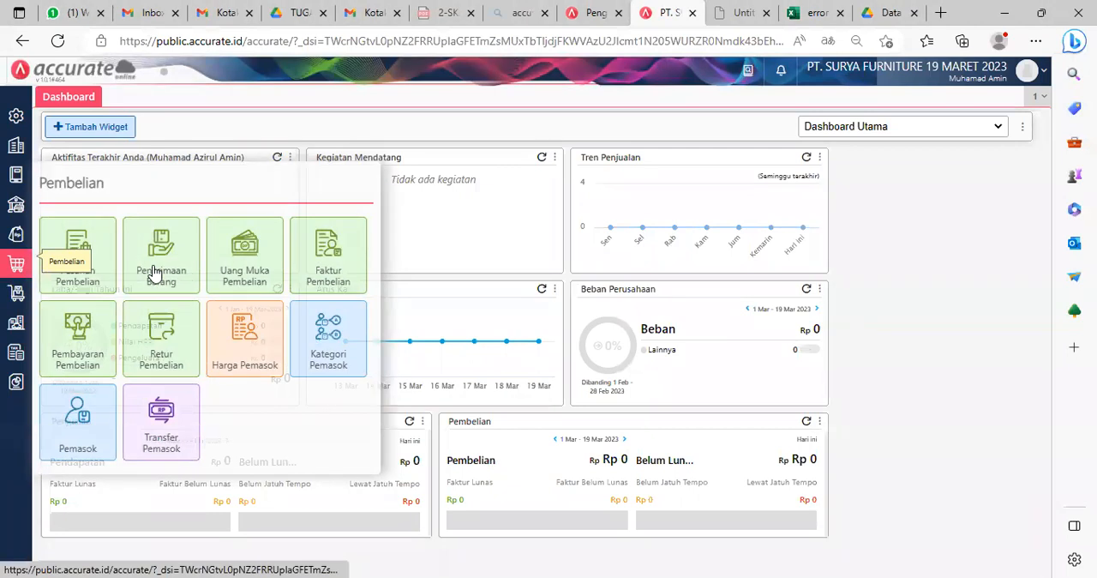
pyautogui.click(336, 259)
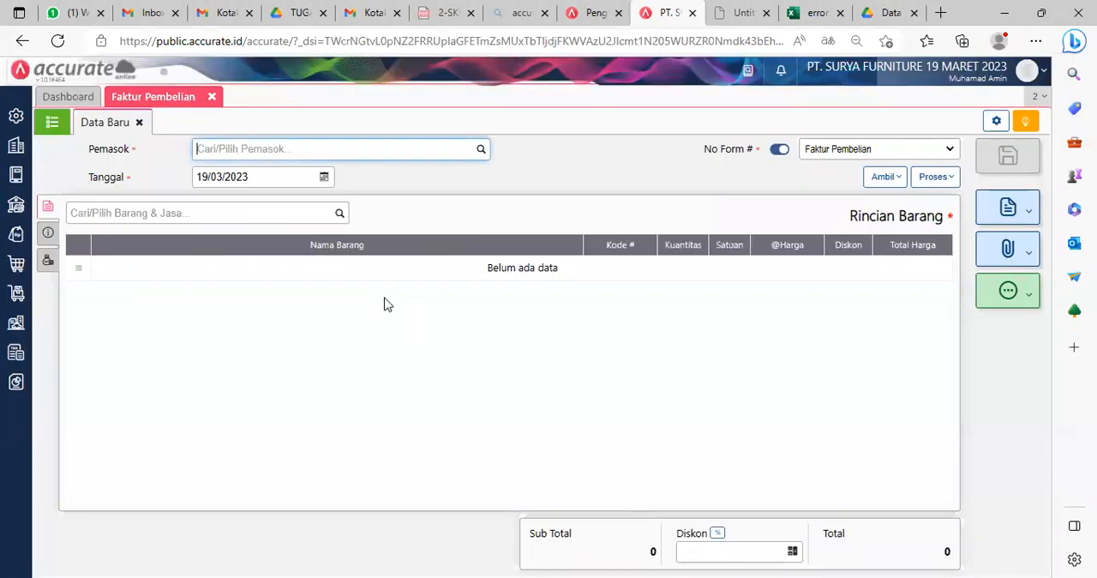
pyautogui.write('indah')
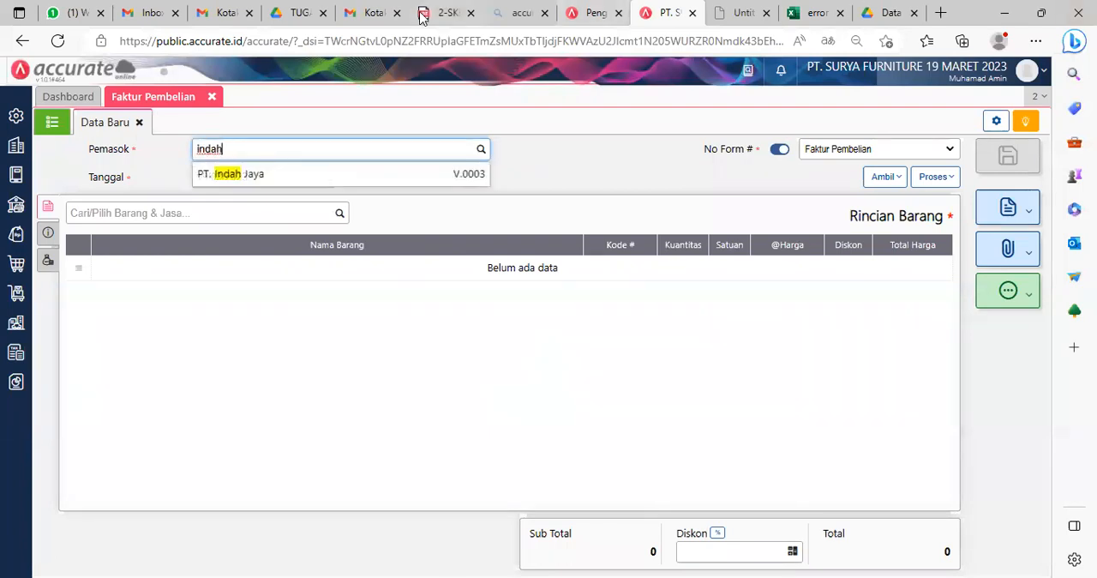
pyautogui.click(453, 174)
# Step: Set the purchase invoice's date to 05/07/2022
pyautogui.click(262, 180)
pyautogui.write('05/07/2022')
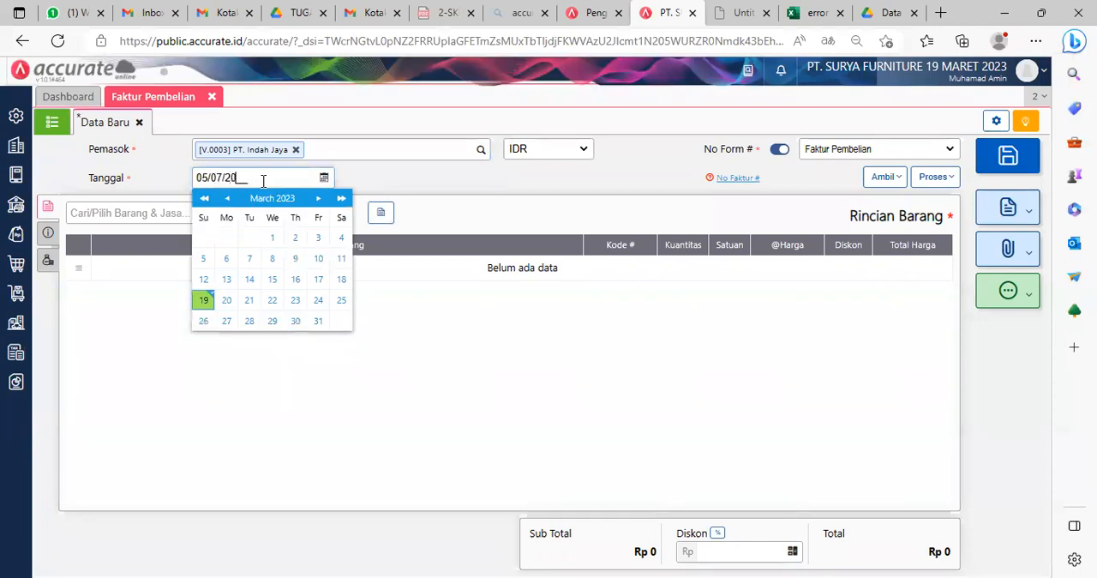
pyautogui.click(555, 191)
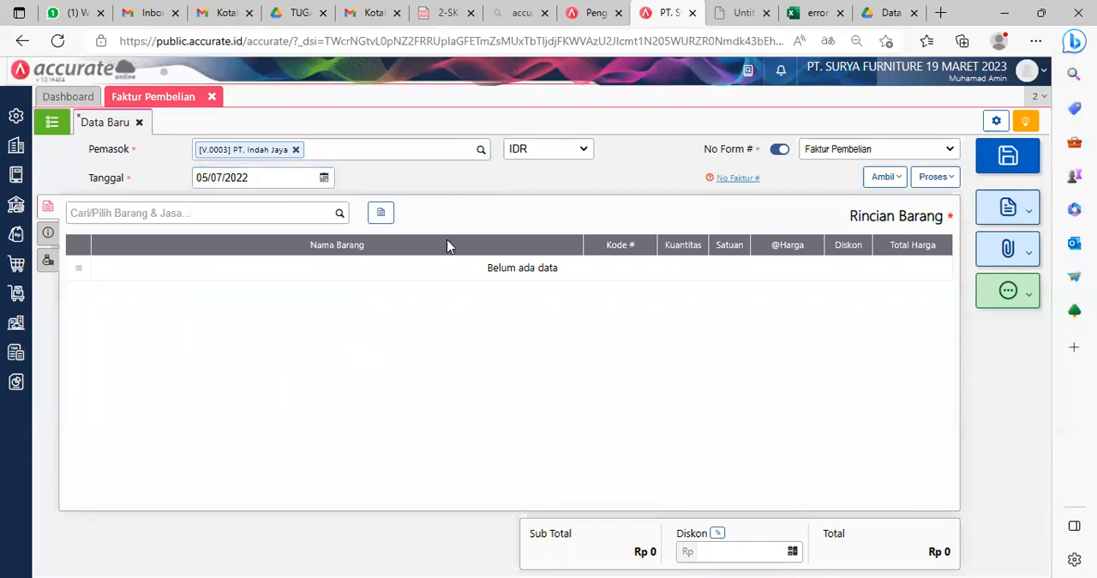
# Step: Copy Meja Persegi and Meja Kerja into the invoice from the supplier's purchase order dated 03/07/2022
pyautogui.click(893, 178)
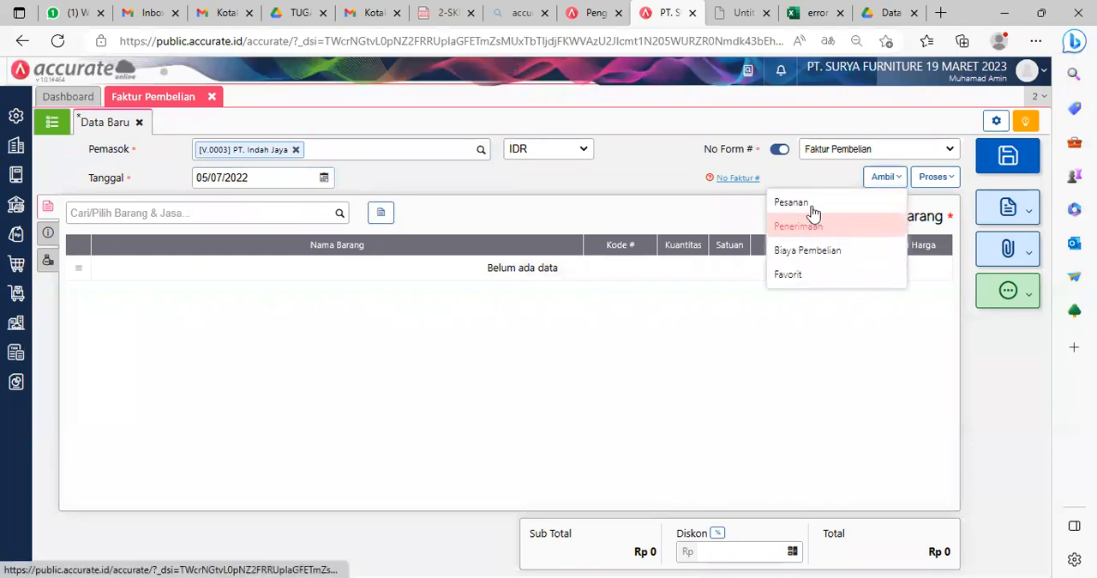
pyautogui.click(809, 208)
pyautogui.click(561, 227)
pyautogui.click(500, 267)
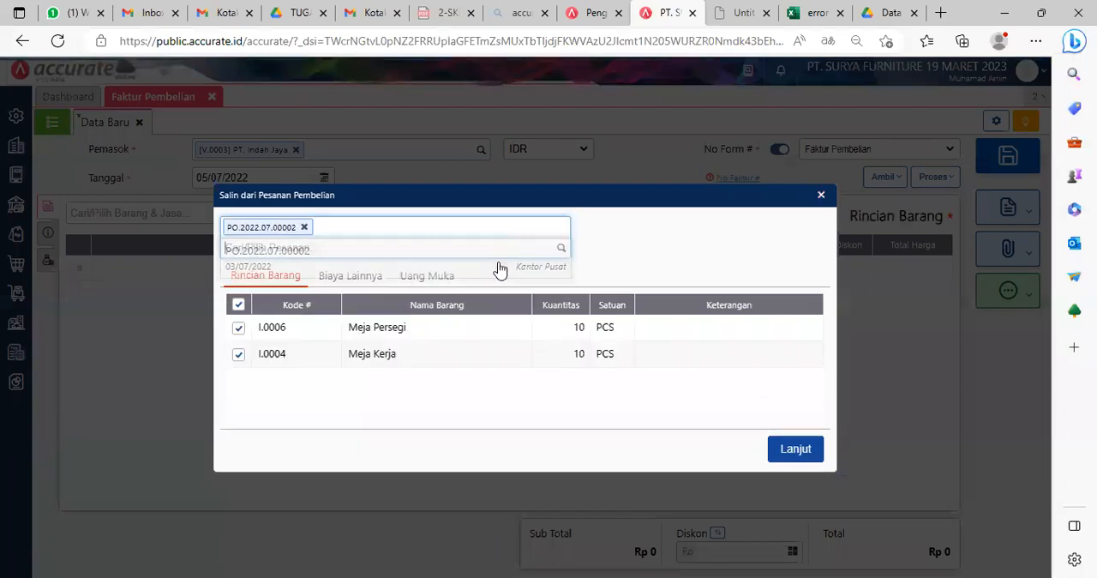
pyautogui.click(796, 448)
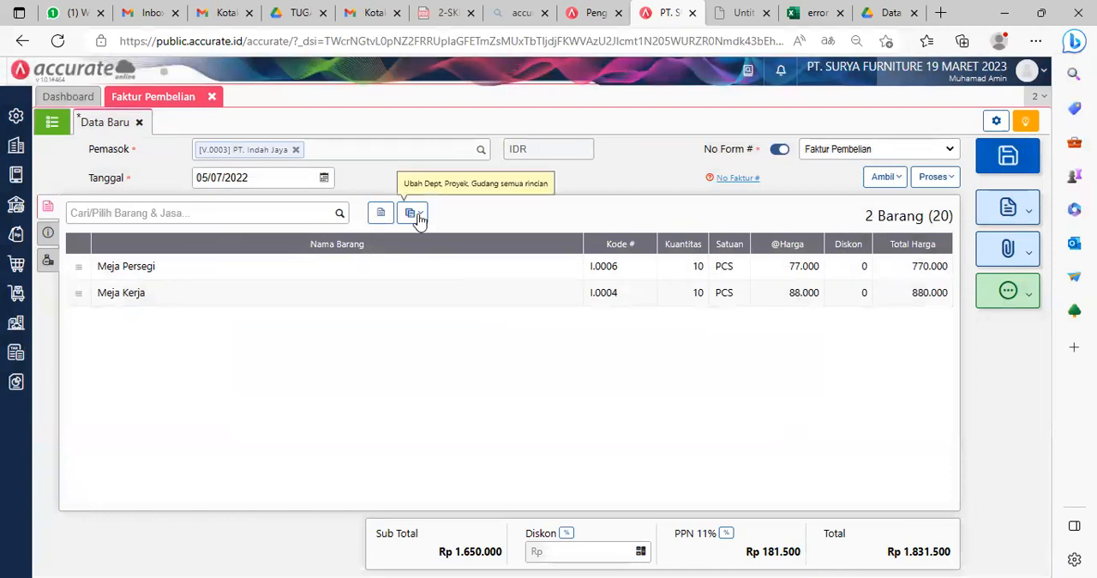
# Step: Change the warehouse (Gudang) of all items on the purchase invoice to Depan
pyautogui.click(381, 212)
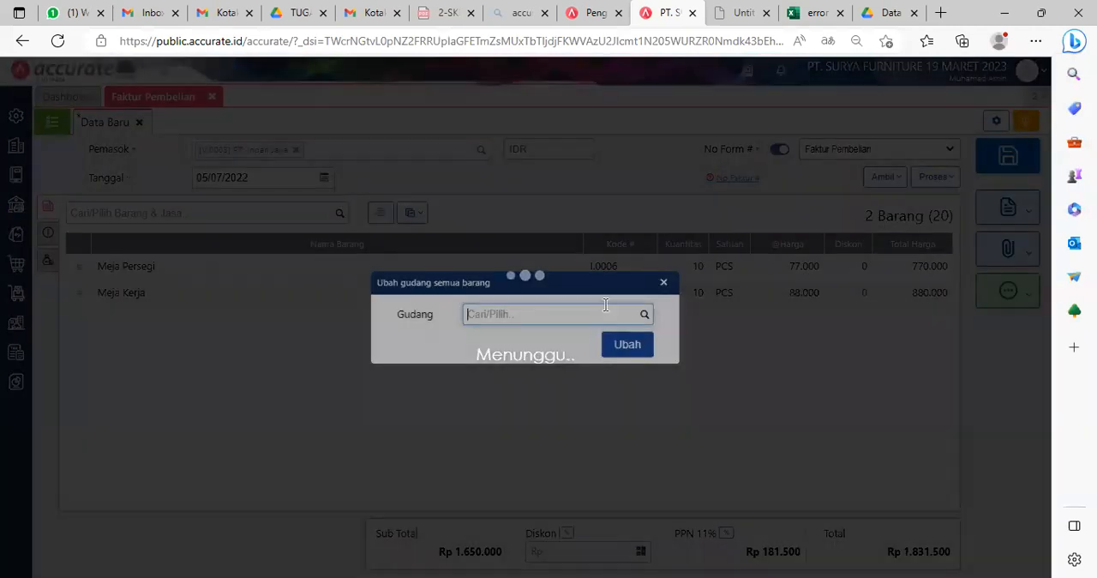
pyautogui.click(537, 315)
pyautogui.write('De')
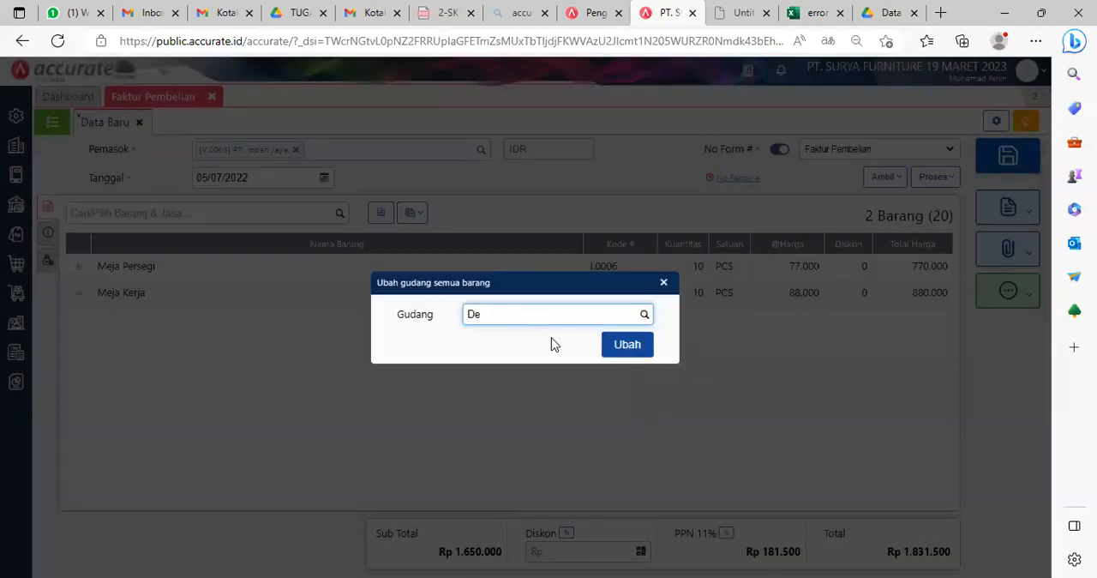
pyautogui.click(536, 340)
pyautogui.click(624, 344)
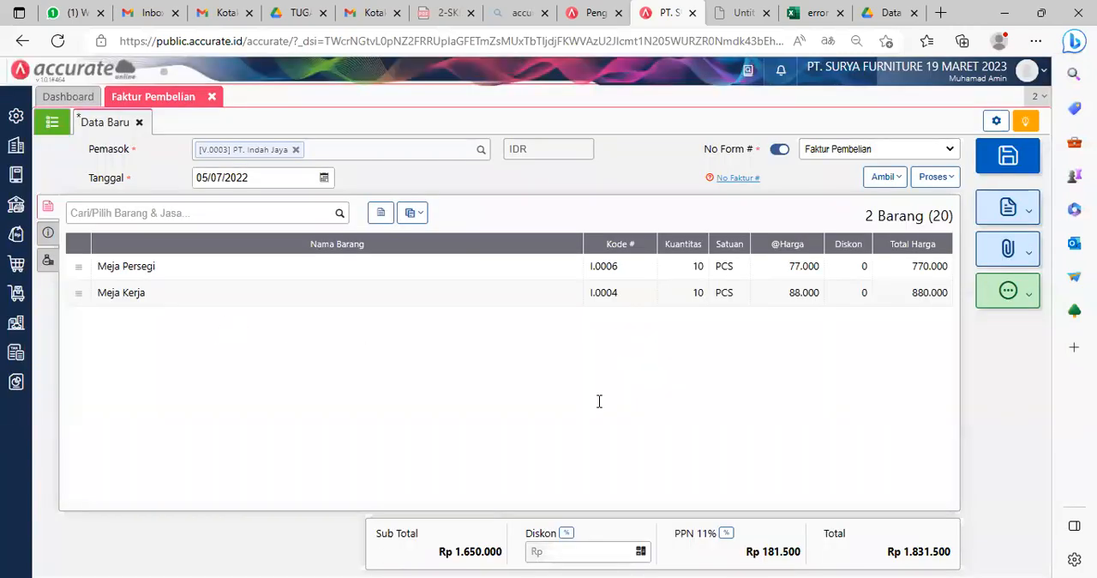
# Step: Enter INV-Indah/010 as the purchase invoice's No Faktur and choose Mobil Box as its shipping method (Pengiriman)
pyautogui.click(48, 232)
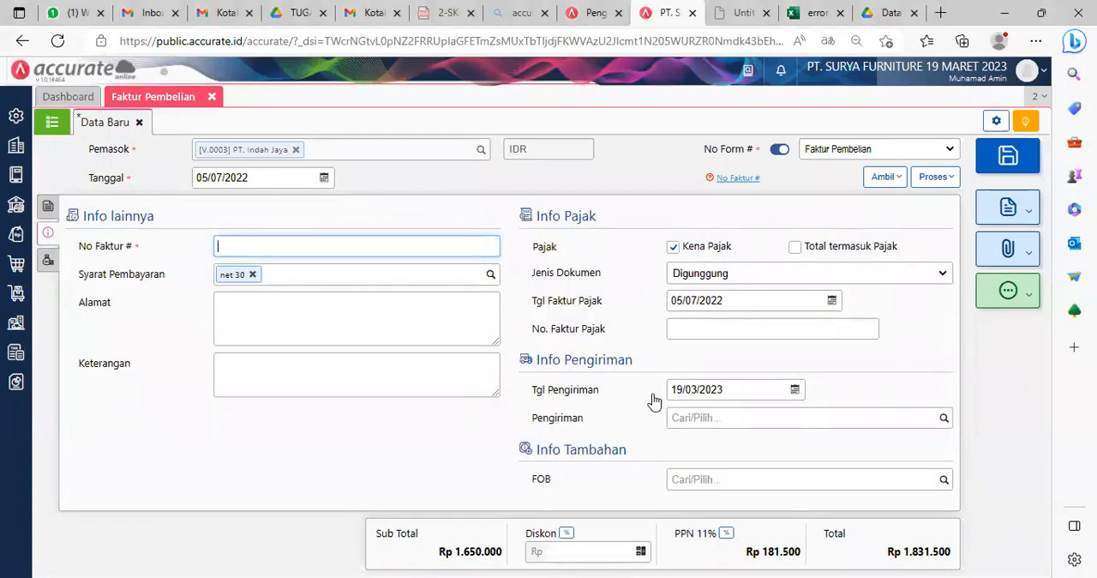
pyautogui.hotkey('alt', 'Tab')
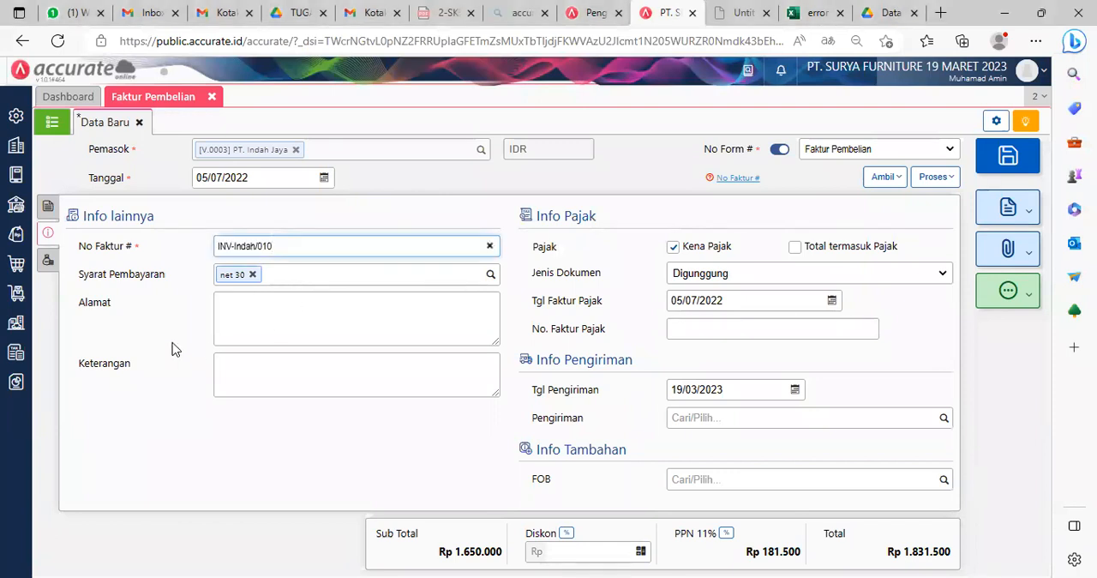
pyautogui.click(173, 342)
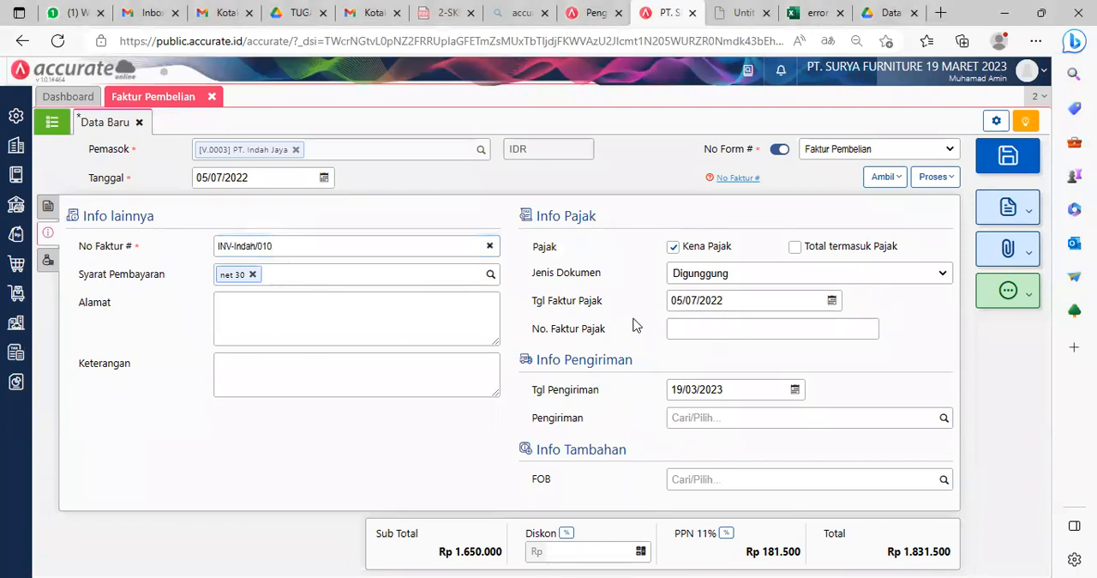
pyautogui.click(805, 418)
pyautogui.write('mo')
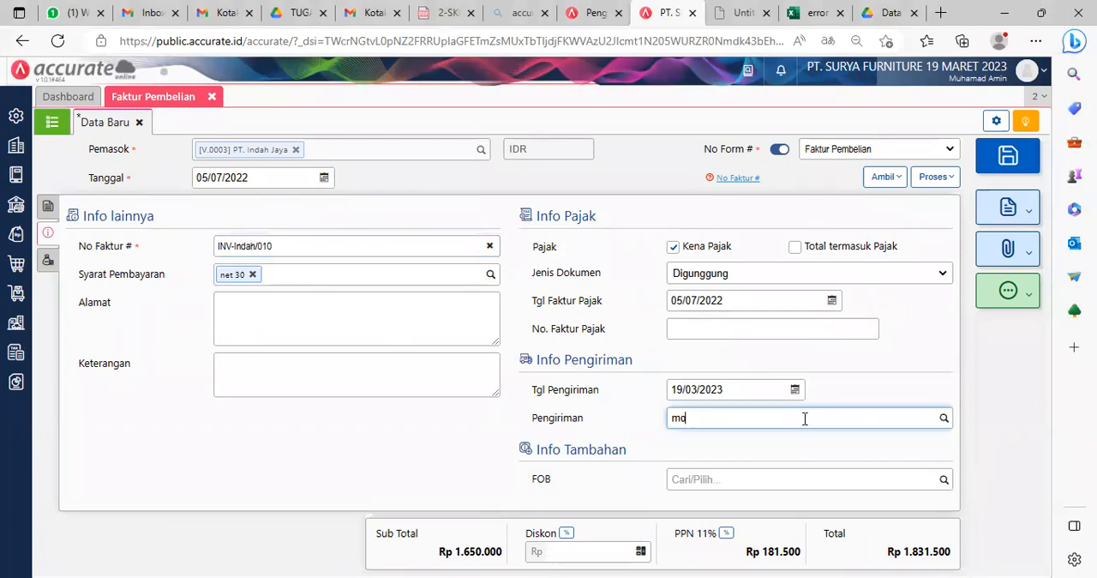
pyautogui.click(752, 446)
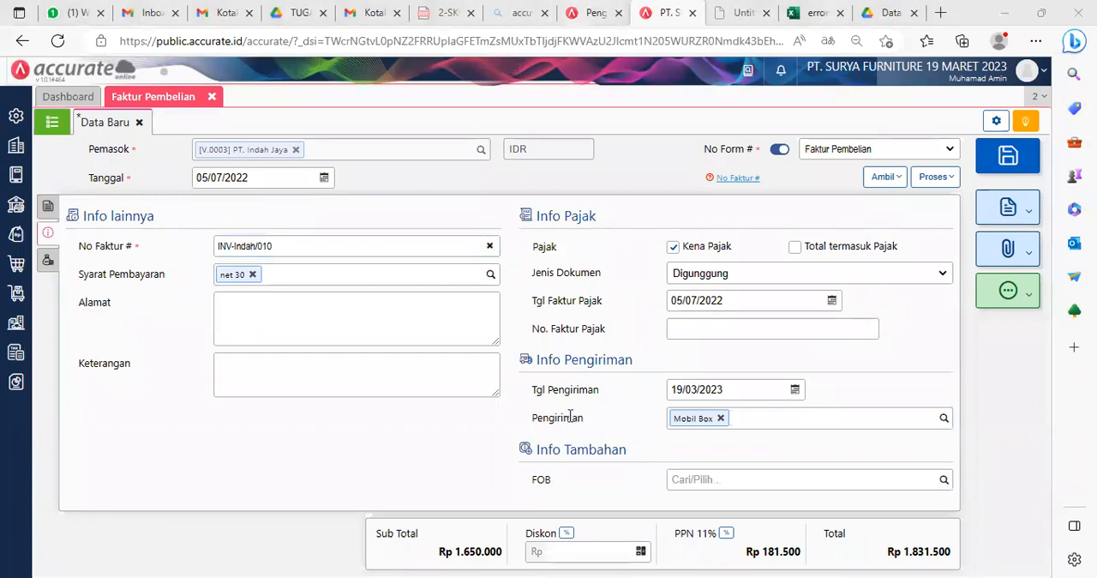
# Step: Enter INV-Indah/010 as the tax invoice number (No. Faktur Pajak) and save the purchase invoice
pyautogui.click(480, 463)
pyautogui.click(669, 331)
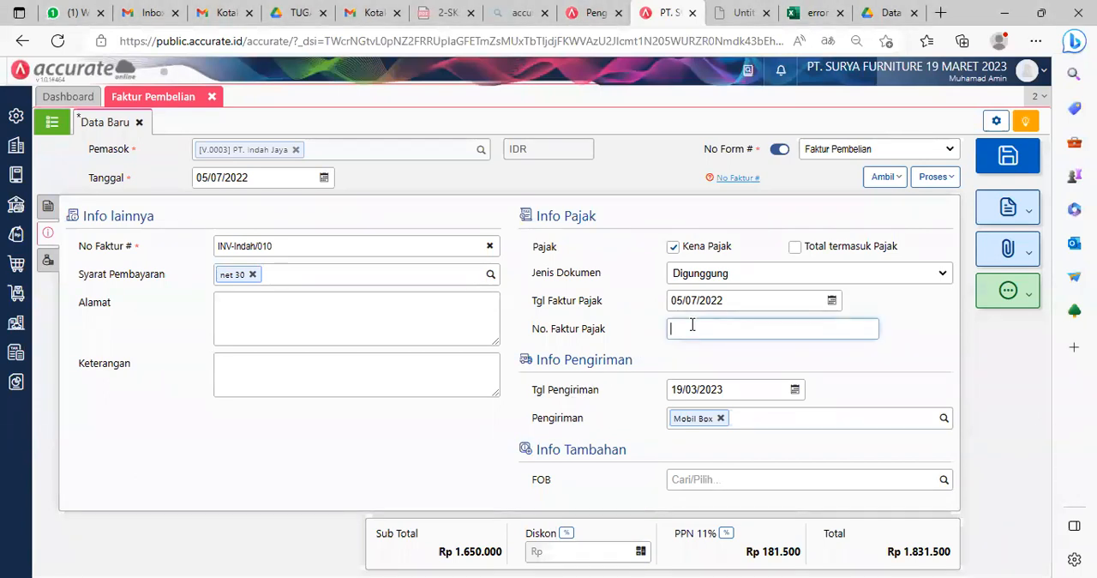
pyautogui.write('INV-Indah/010')
pyautogui.click(905, 355)
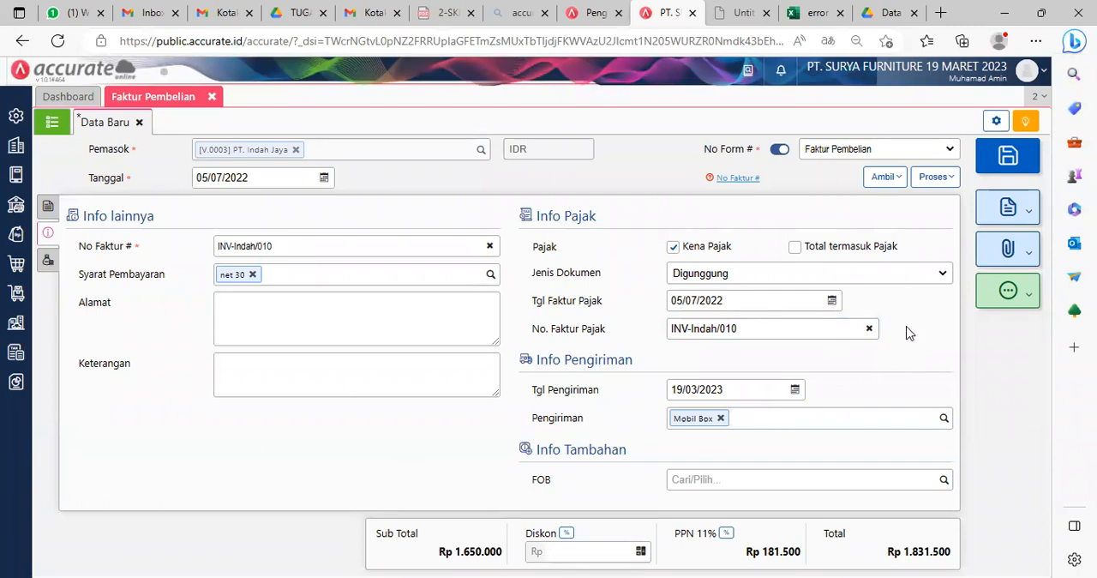
pyautogui.click(1008, 160)
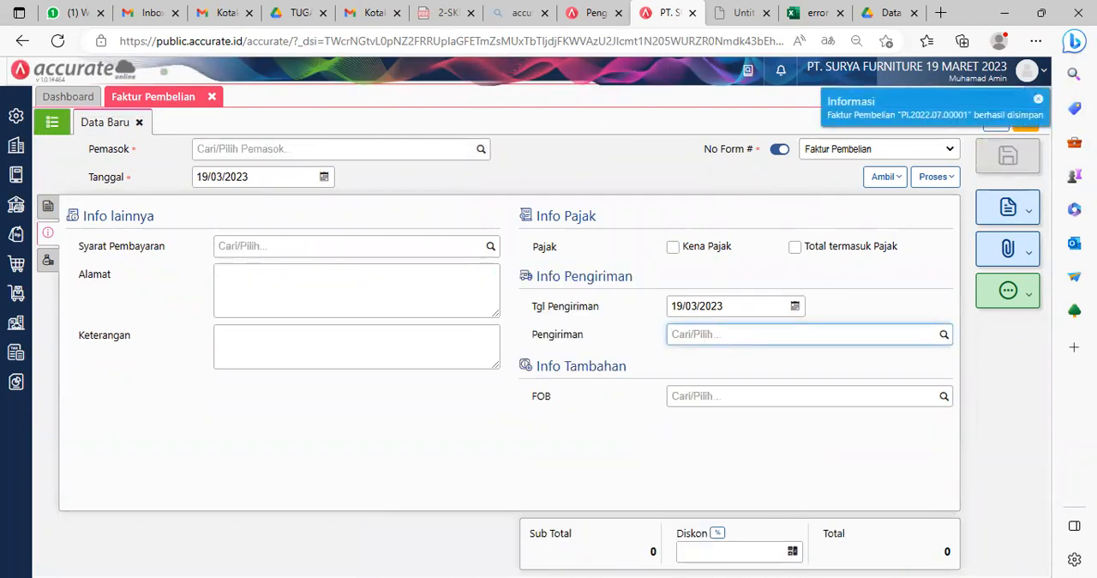
pyautogui.hotkey('alt', 'Tab')
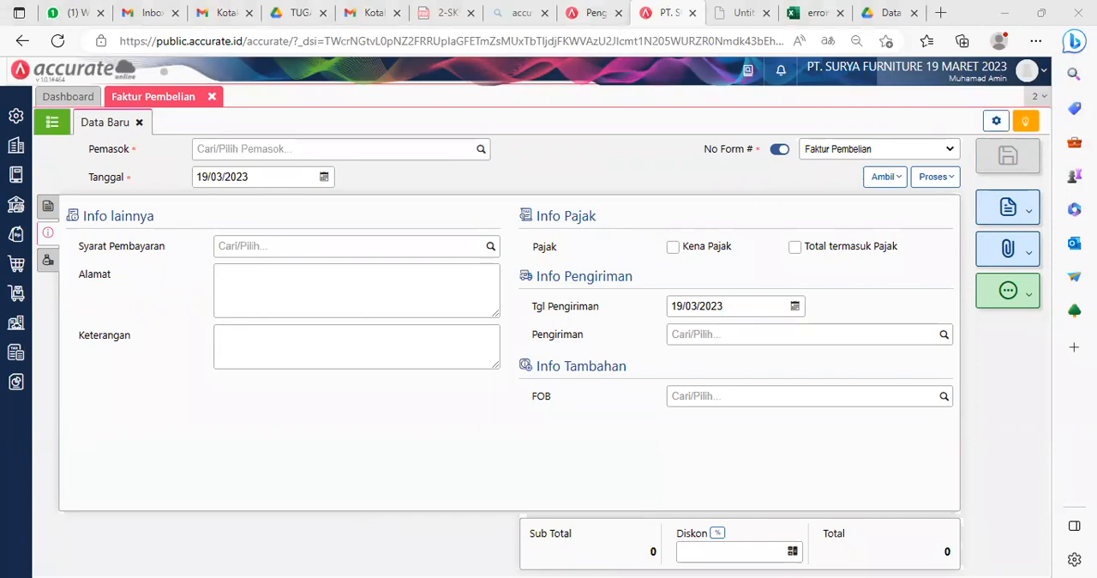
pyautogui.click(690, 336)
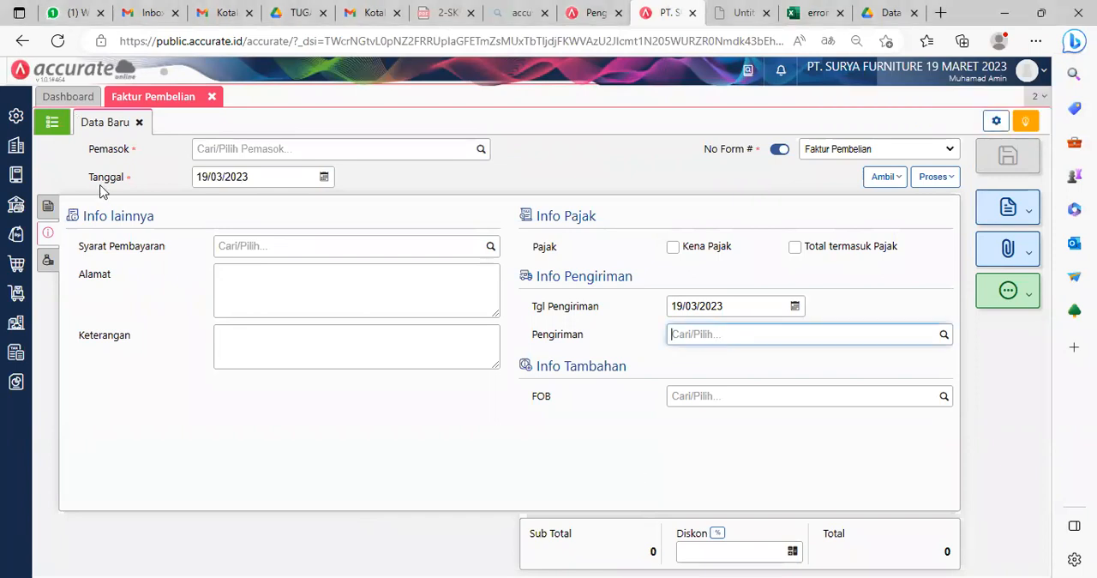
# Step: Close the purchase invoice form and open a new purchase payment (Pembayaran Pembelian)
pyautogui.click(139, 123)
pyautogui.click(211, 96)
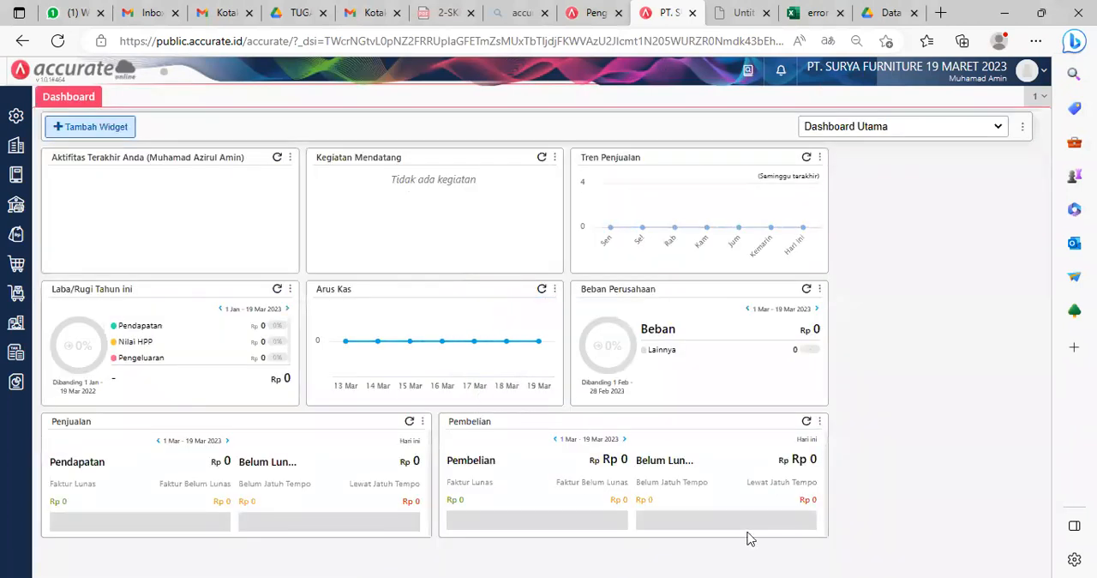
pyautogui.hotkey('alt', 'Tab')
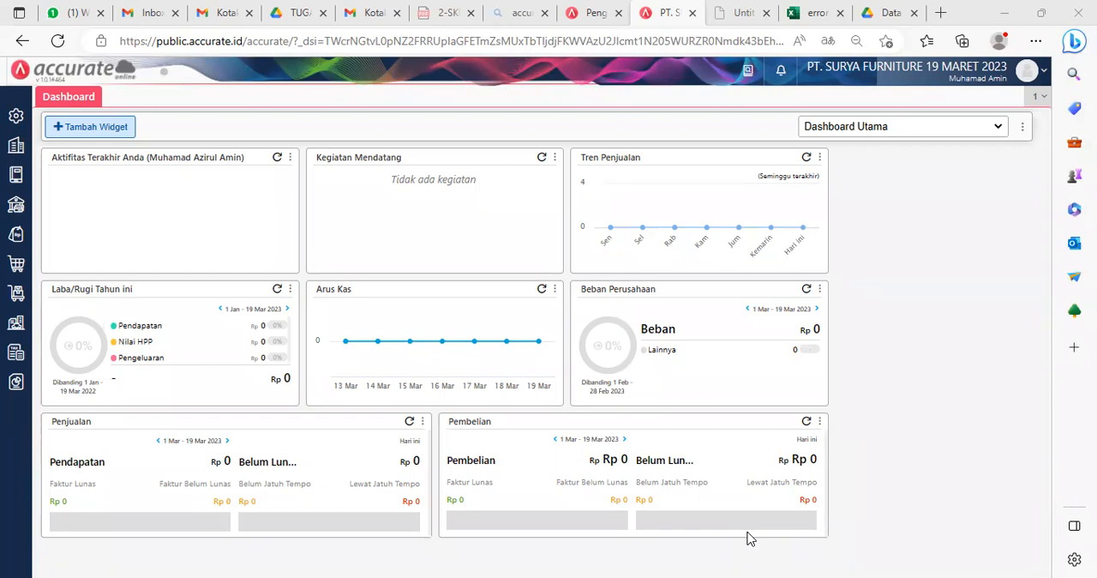
pyautogui.click(15, 266)
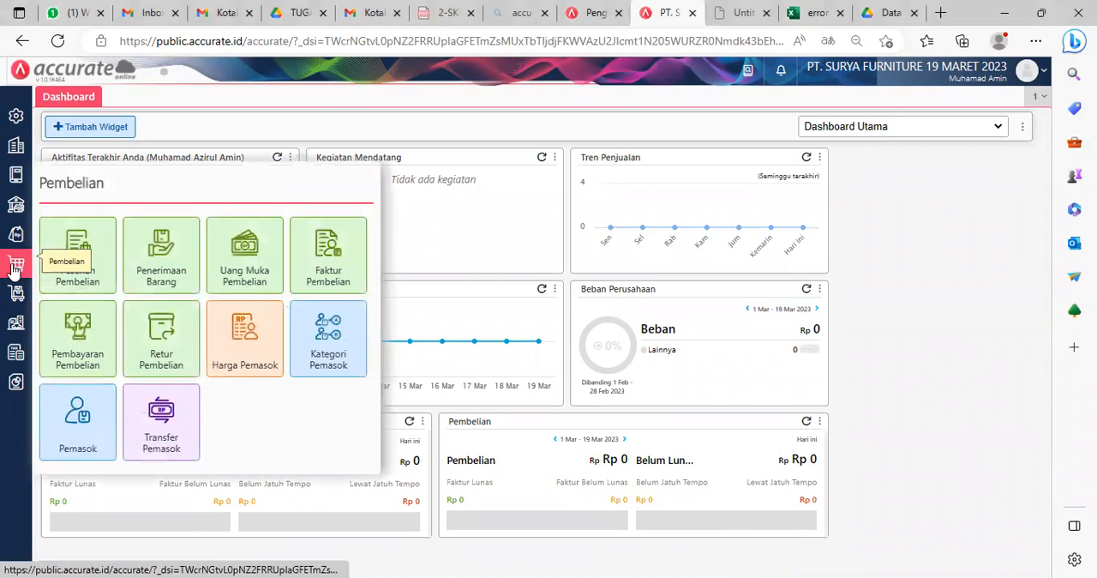
pyautogui.click(15, 270)
pyautogui.click(15, 270)
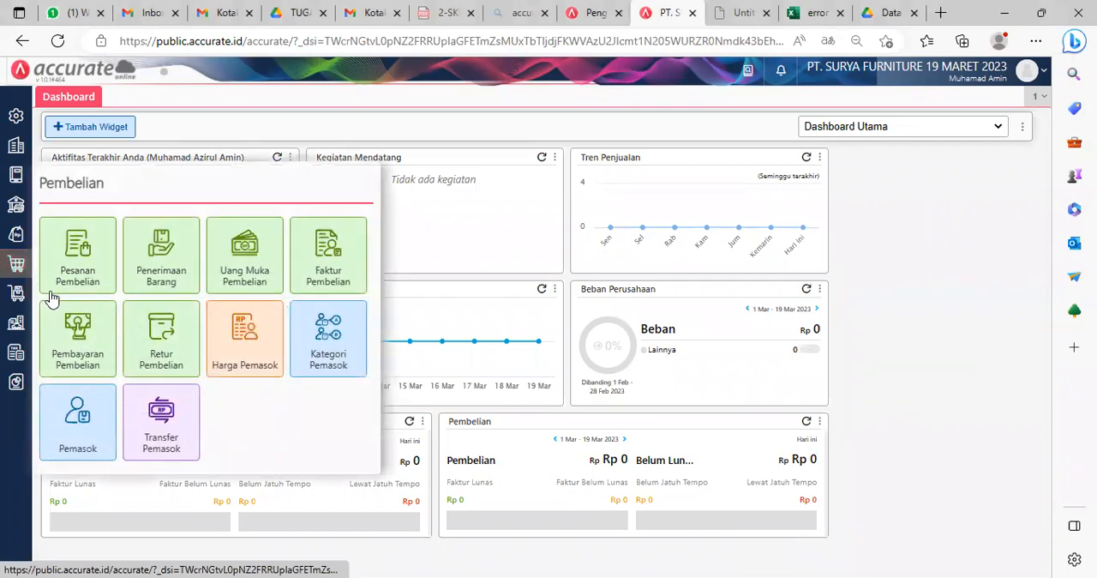
pyautogui.click(94, 336)
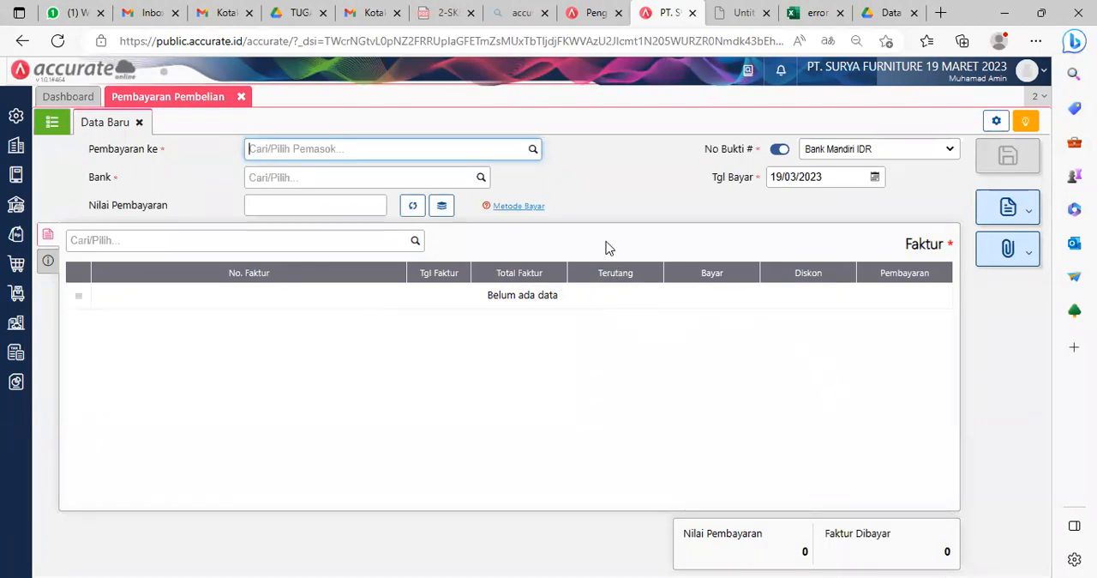
# Step: Make the payment out to PT. Indah Jaya, dated 06/07/2022, from Bank Mandiri IDR
pyautogui.write('inda')
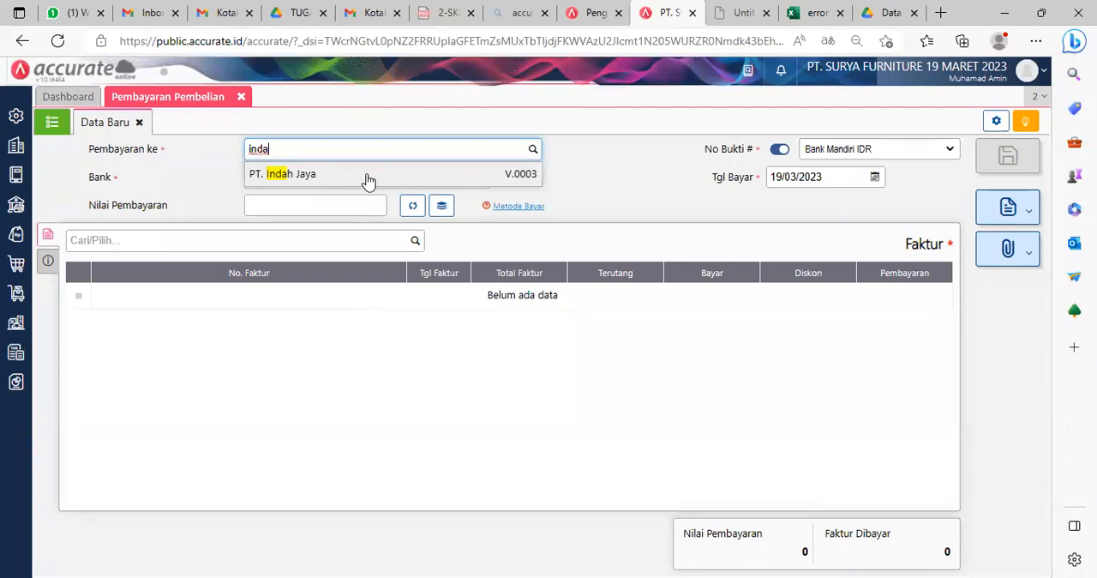
pyautogui.click(368, 176)
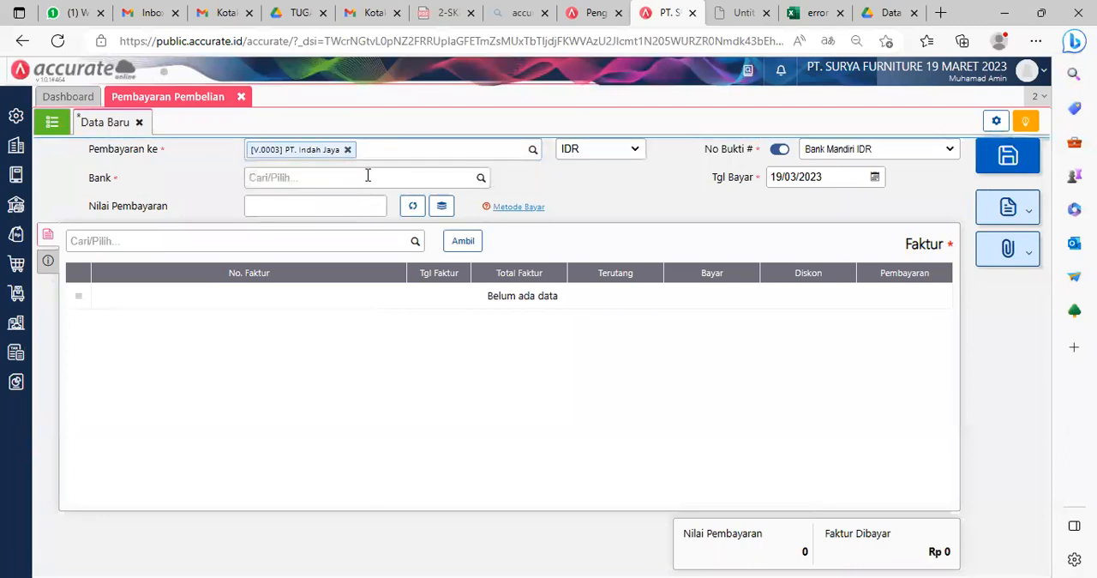
pyautogui.click(830, 177)
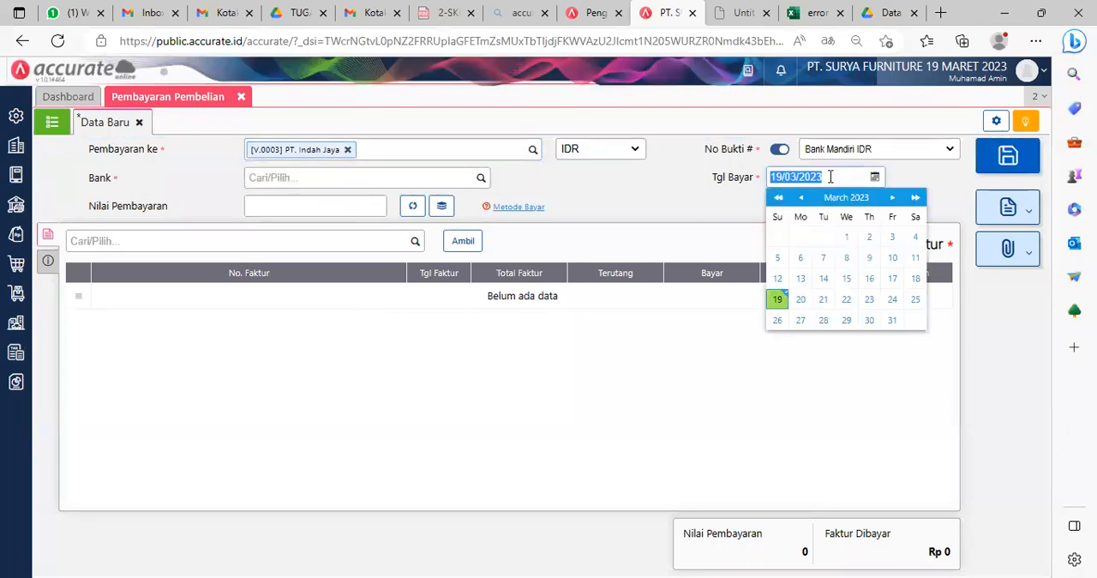
pyautogui.write('06/07/')
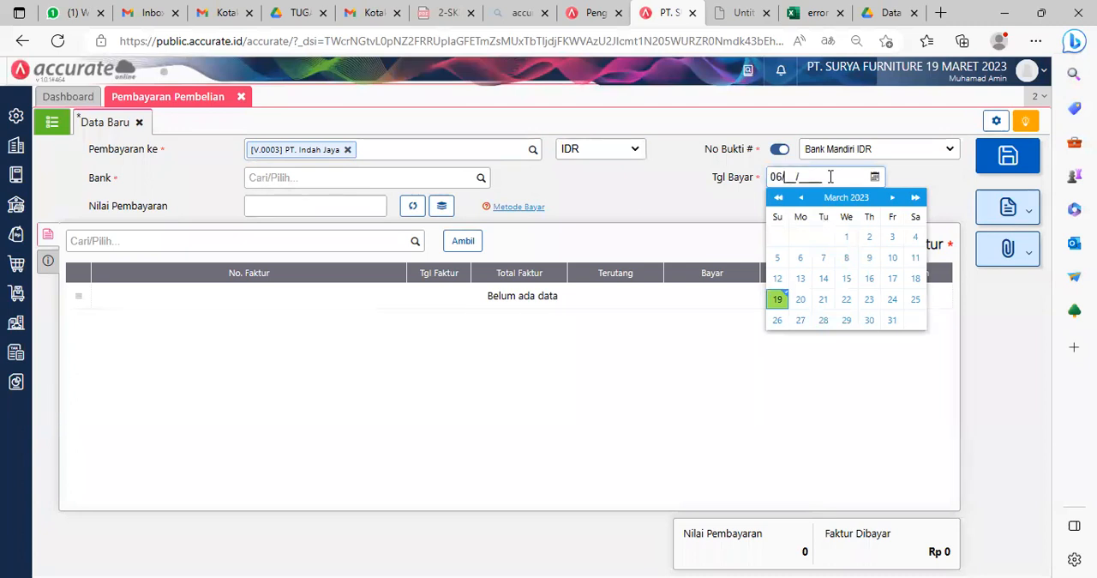
pyautogui.write('2022')
pyautogui.click(424, 177)
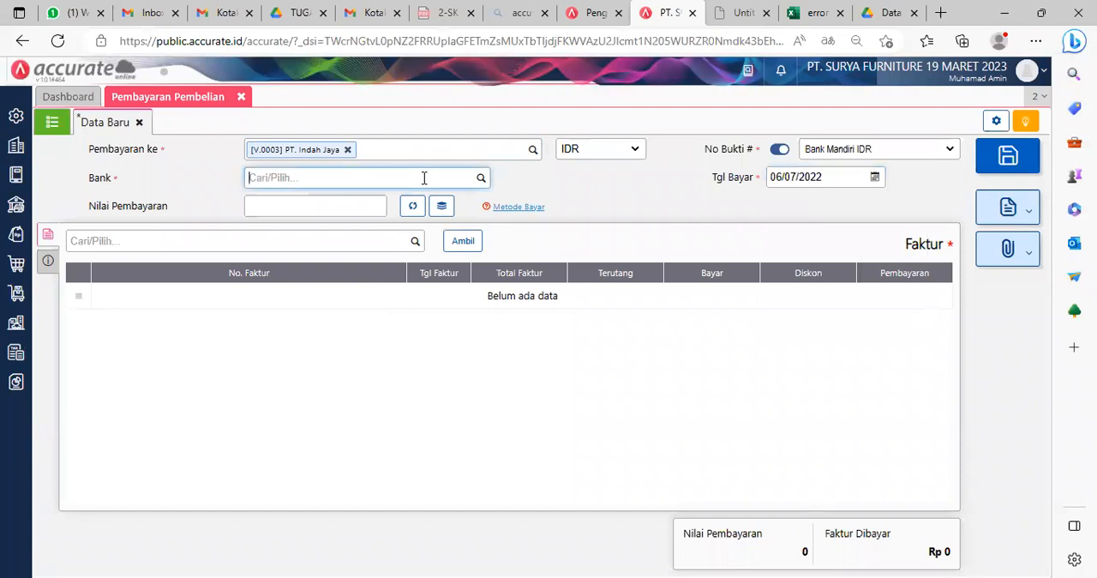
pyautogui.write('mand')
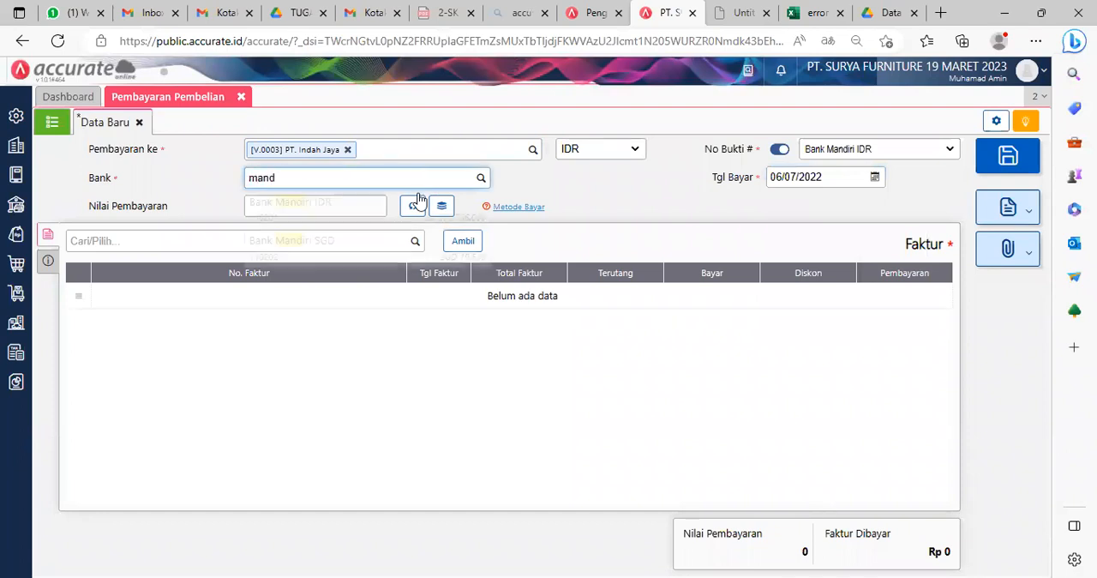
pyautogui.click(335, 213)
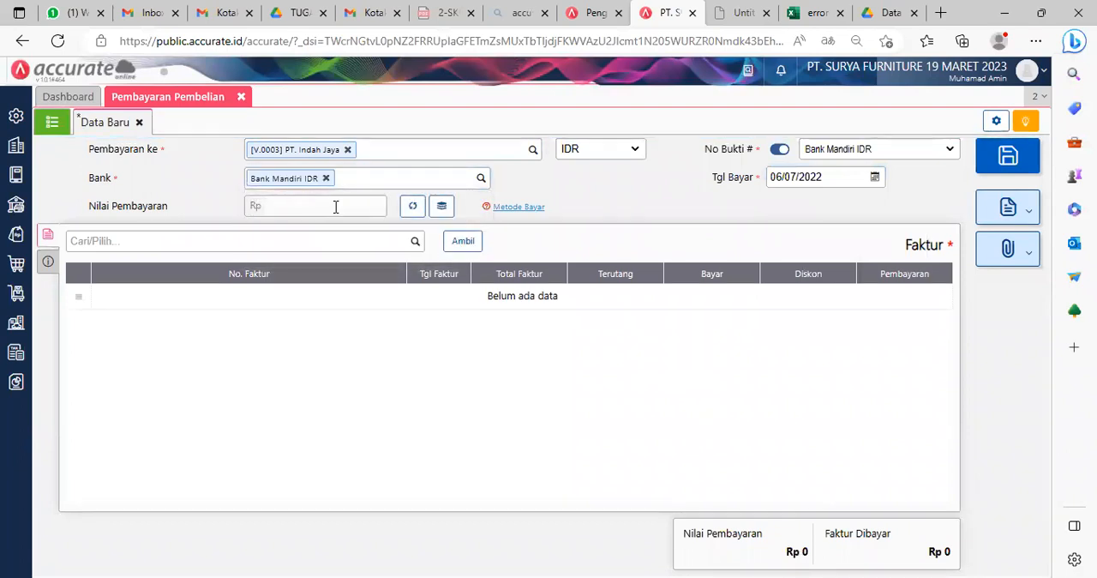
# Step: Take only the unpaid invoice IJ/INV-7728 into the payment and calculate the payment value (Nilai Pembayaran) from it
pyautogui.click(464, 242)
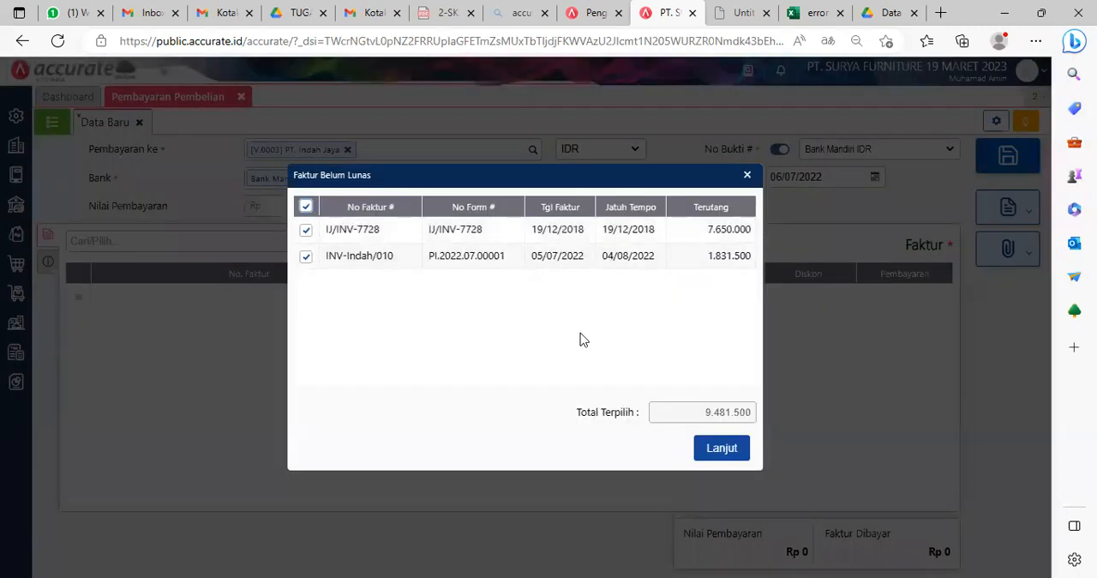
pyautogui.click(306, 259)
pyautogui.click(722, 448)
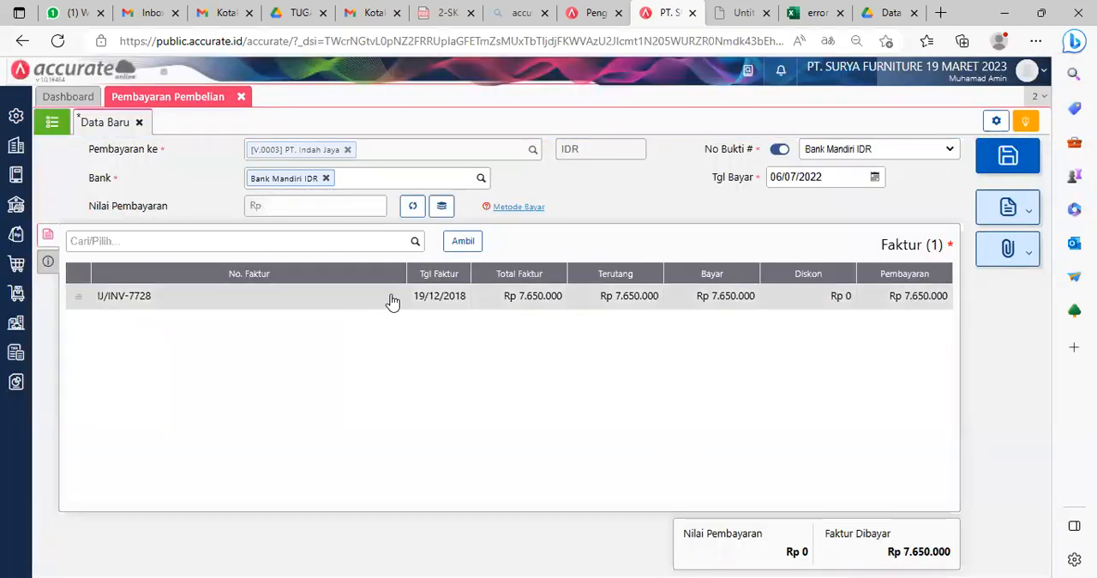
pyautogui.click(414, 208)
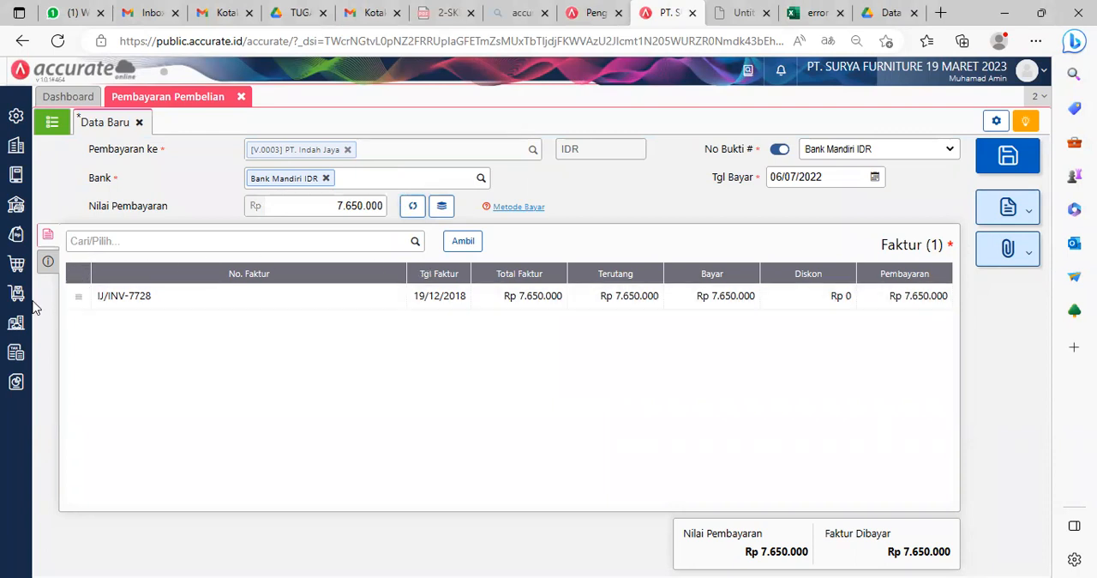
# Step: Set the payment method (Metode Bayar) to Cek/Giro with check number GR0095
pyautogui.click(45, 266)
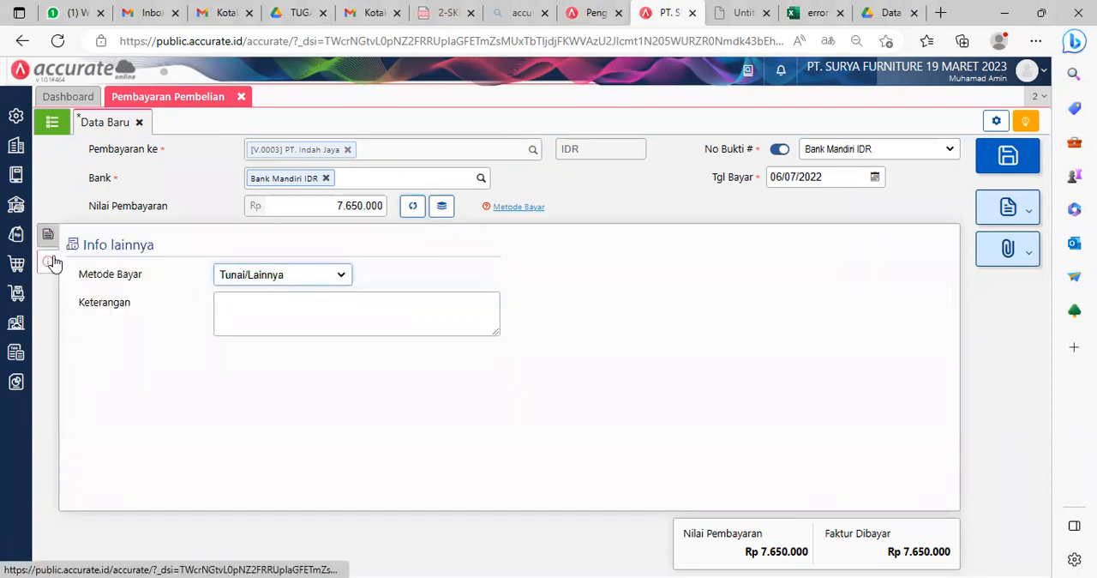
pyautogui.click(286, 276)
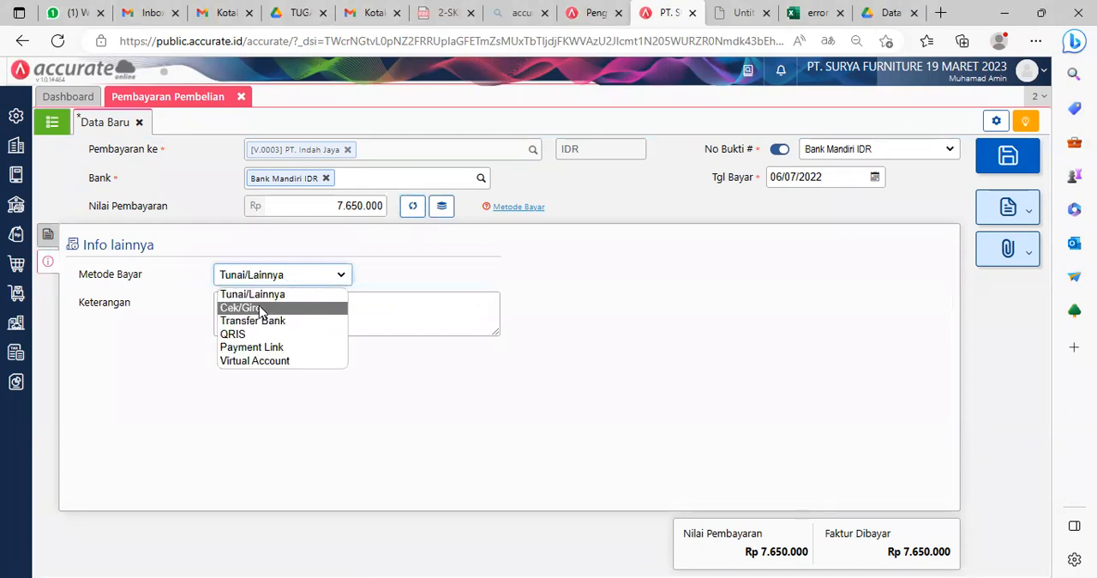
pyautogui.click(259, 307)
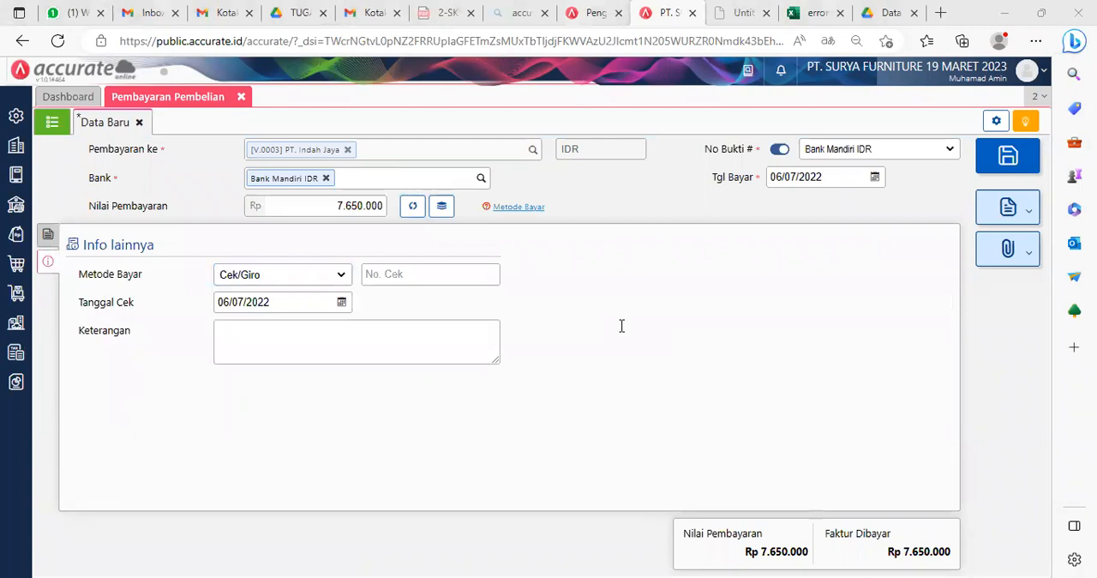
pyautogui.click(392, 272)
pyautogui.click(451, 306)
# Step: Set the check date (Tanggal Cek) to 12/07/2022, then save the purchase payment and close its form
pyautogui.click(310, 303)
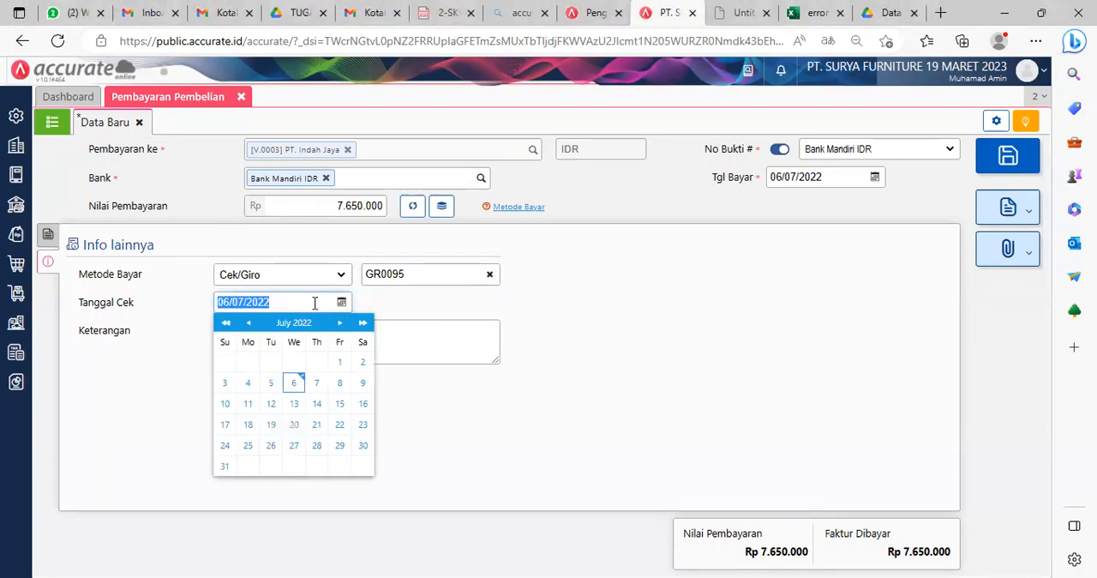
pyautogui.write('12/07/')
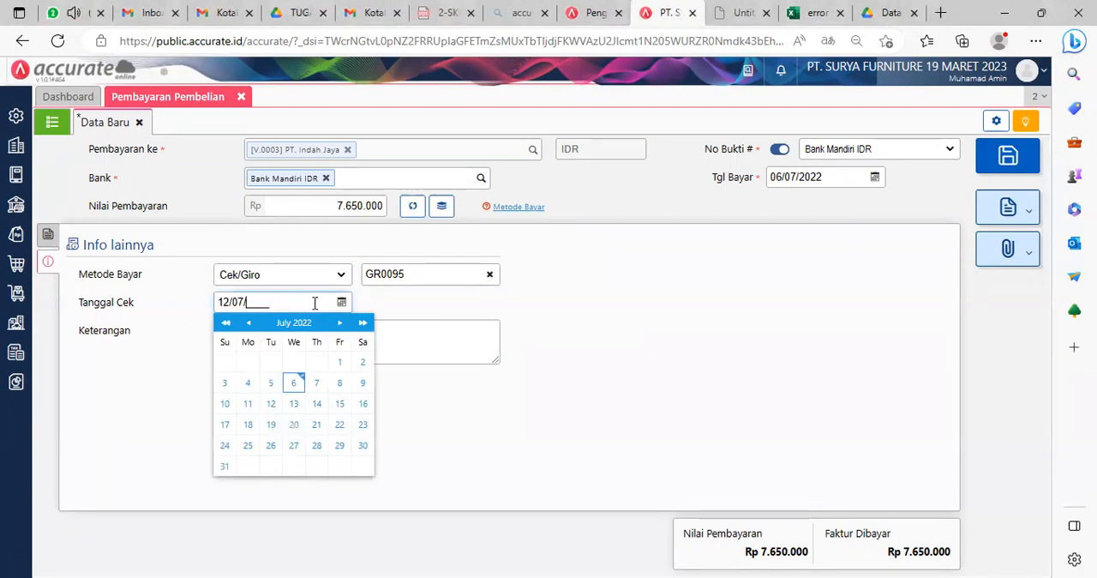
pyautogui.write('2022')
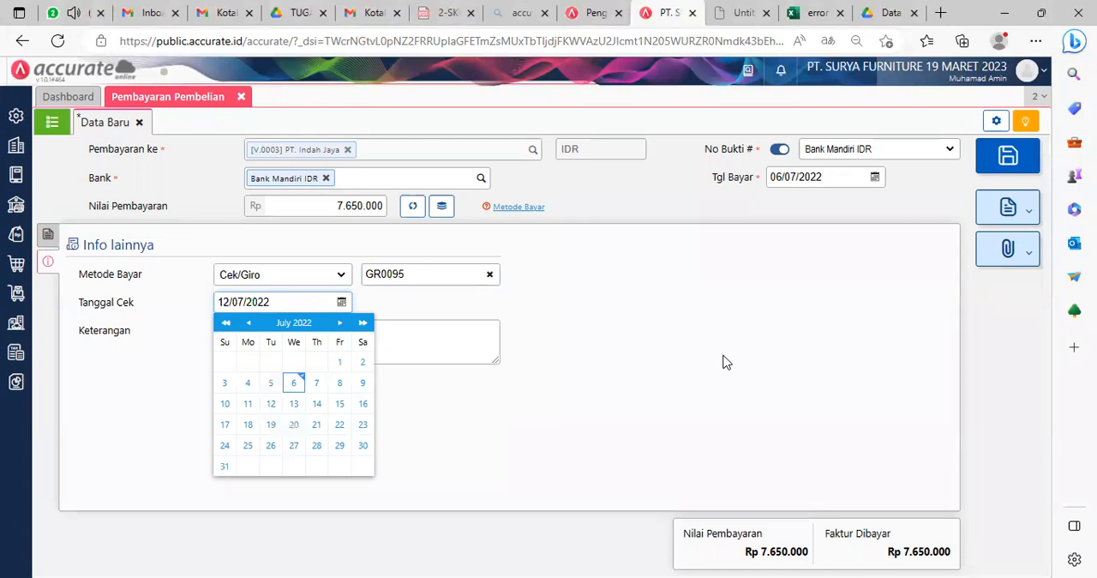
pyautogui.click(723, 361)
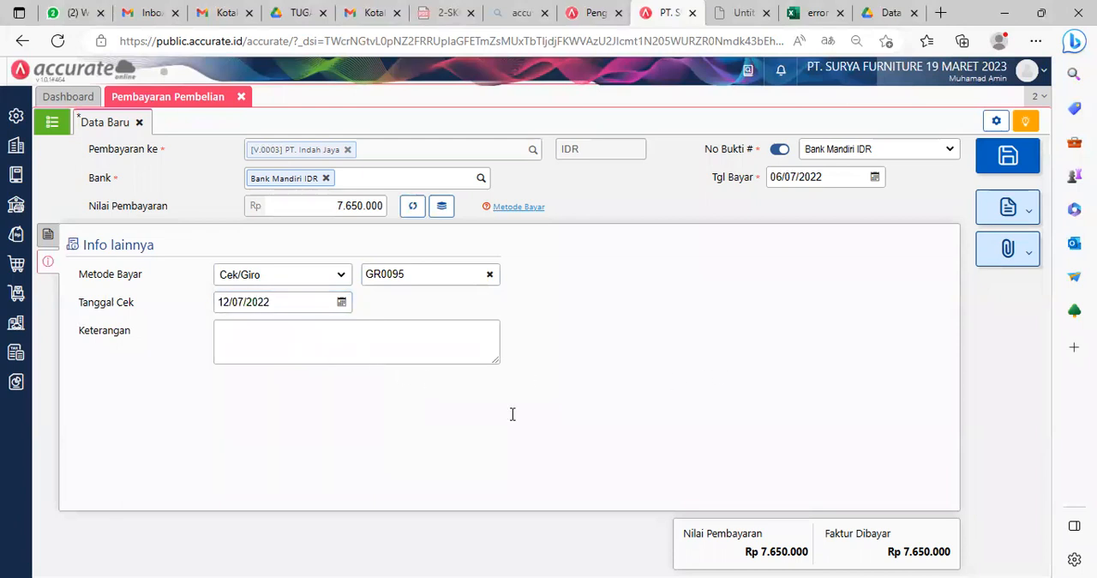
pyautogui.click(1026, 165)
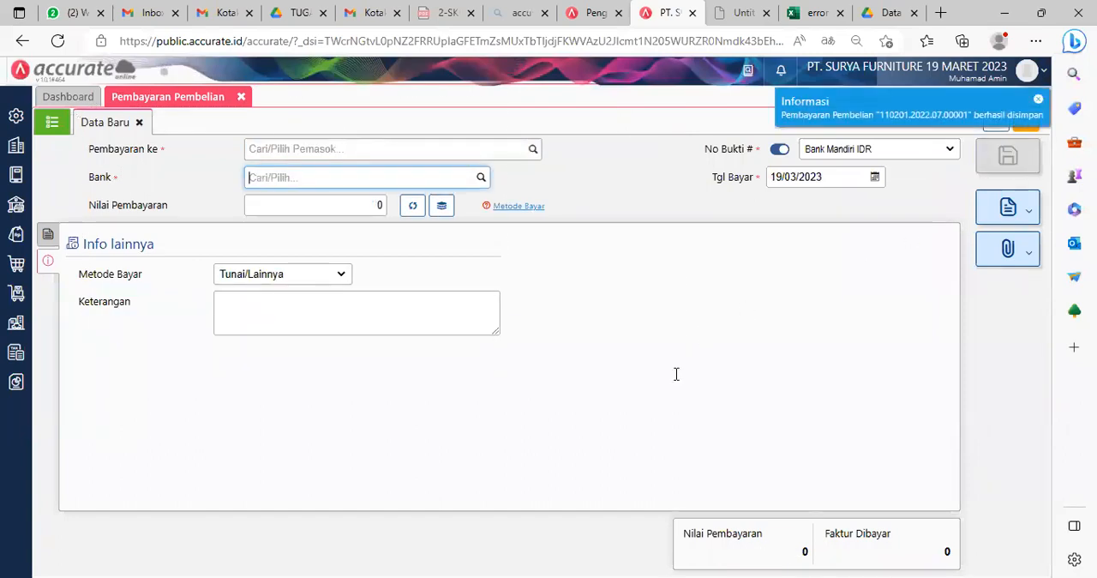
pyautogui.hotkey('alt', 'Tab')
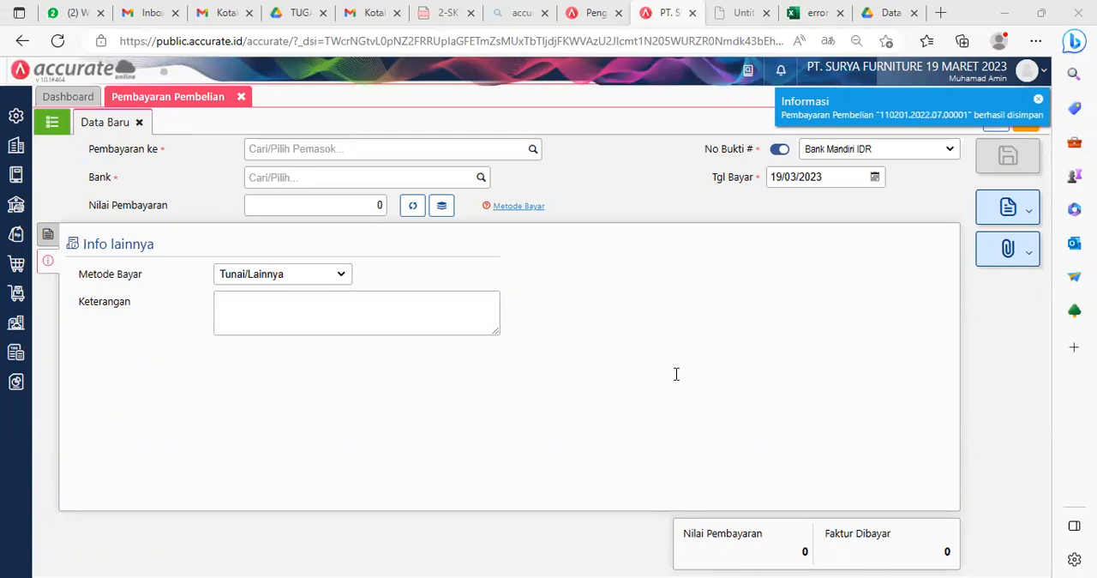
pyautogui.click(241, 95)
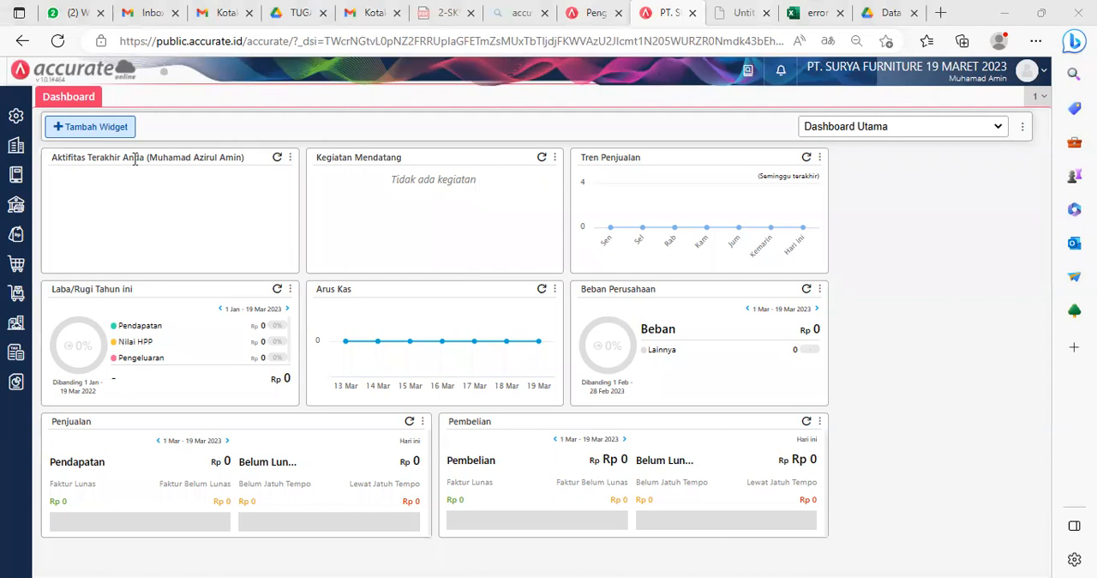
pyautogui.click(63, 11)
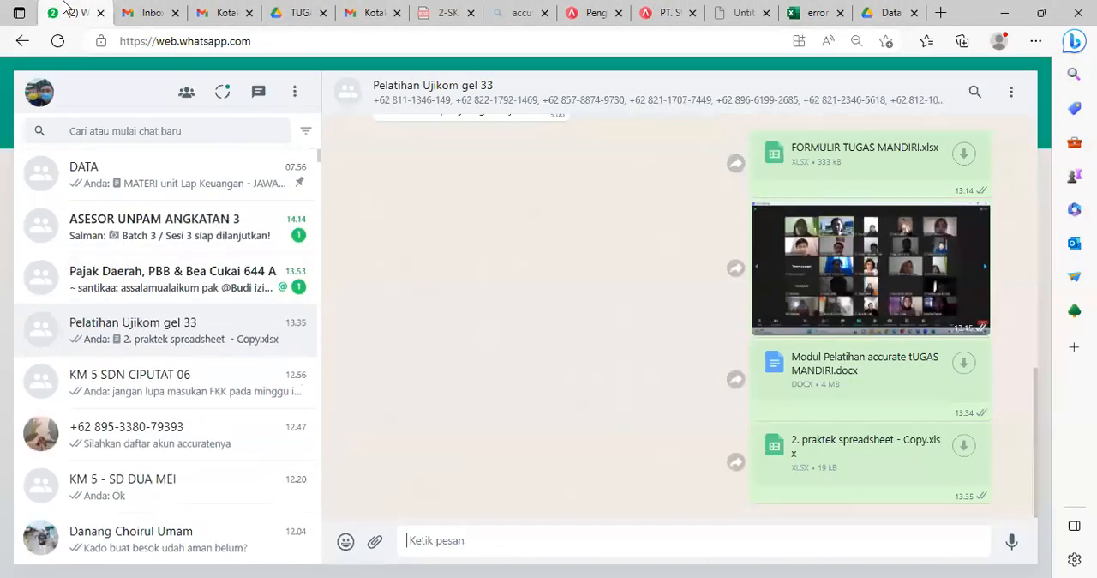
pyautogui.click(147, 13)
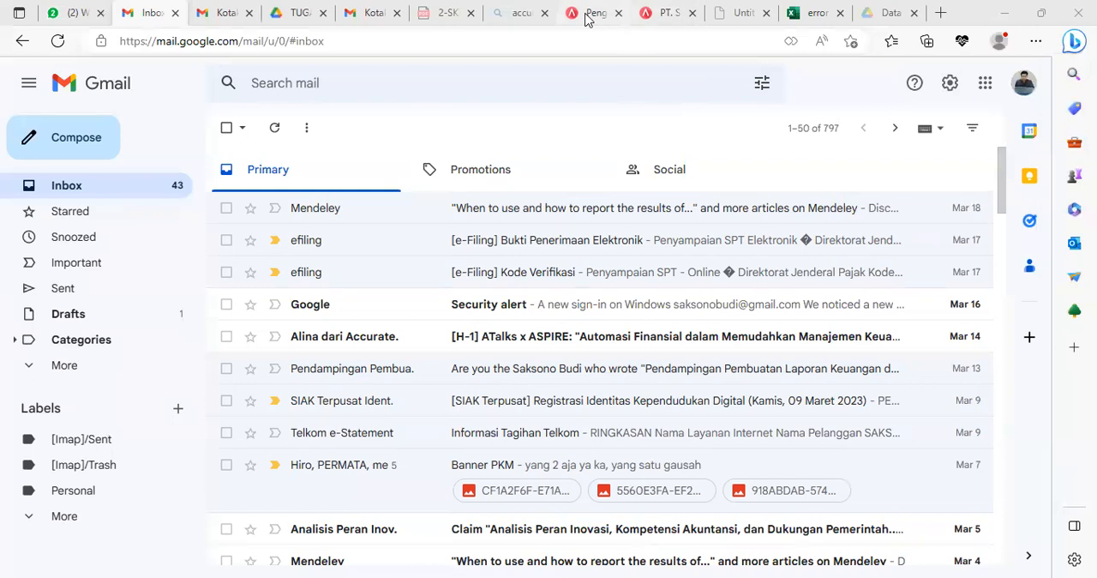
pyautogui.click(664, 13)
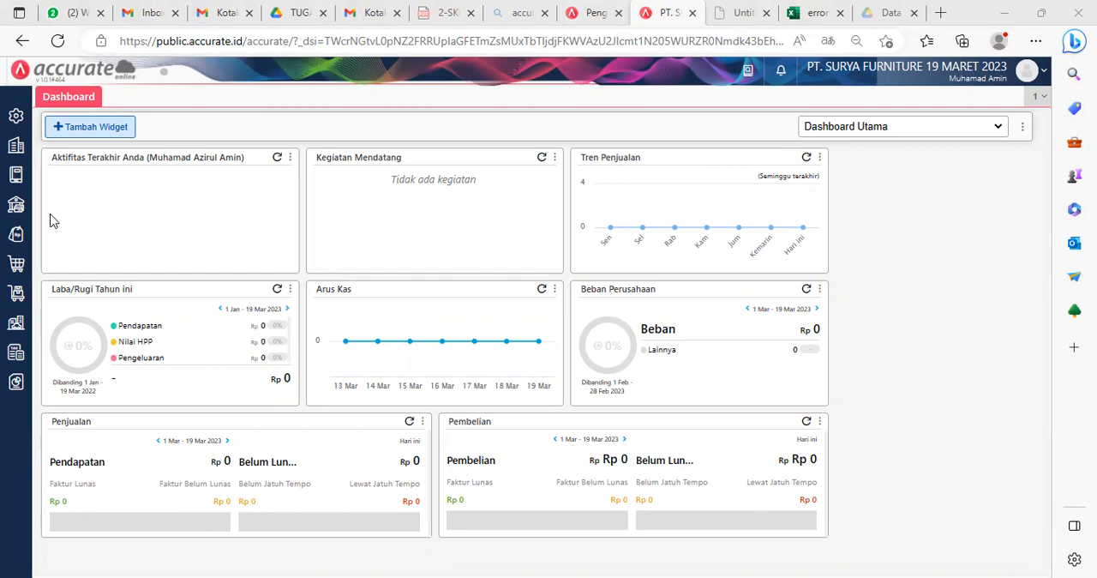
# Step: Start a new purchase invoice (Faktur Pembelian) for supplier PT Sentra Furniture, dated 08/07/2022
pyautogui.moveTo(15, 265)
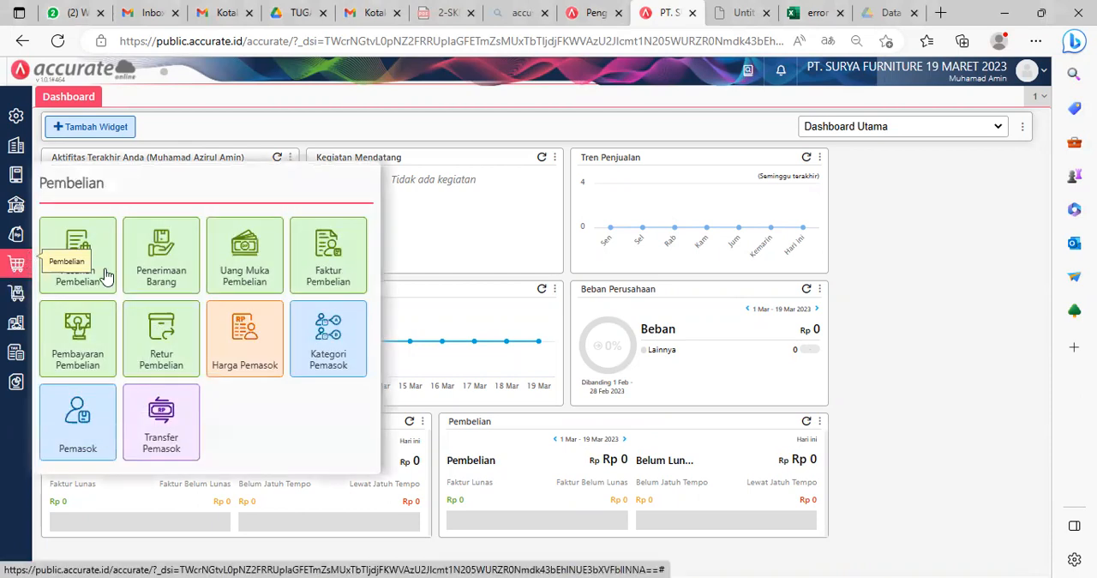
pyautogui.click(331, 262)
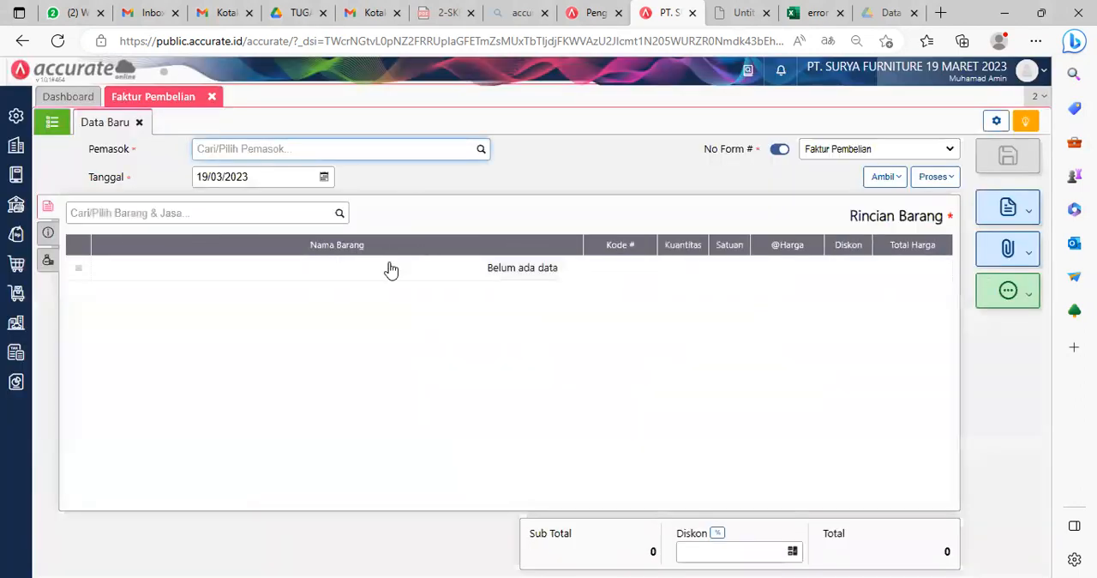
pyautogui.write('sera')
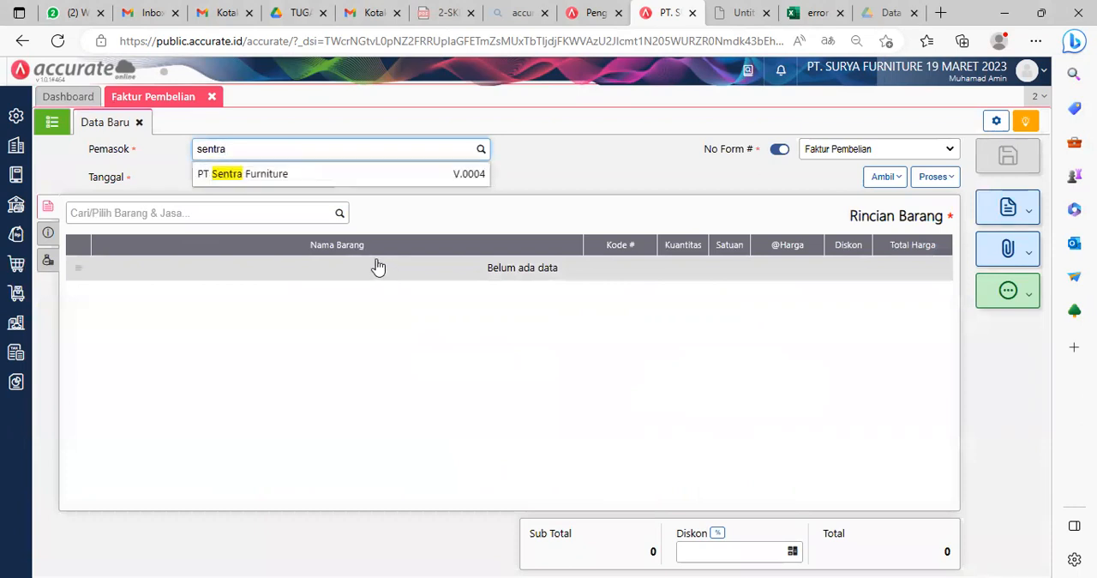
pyautogui.write('l')
pyautogui.click(324, 176)
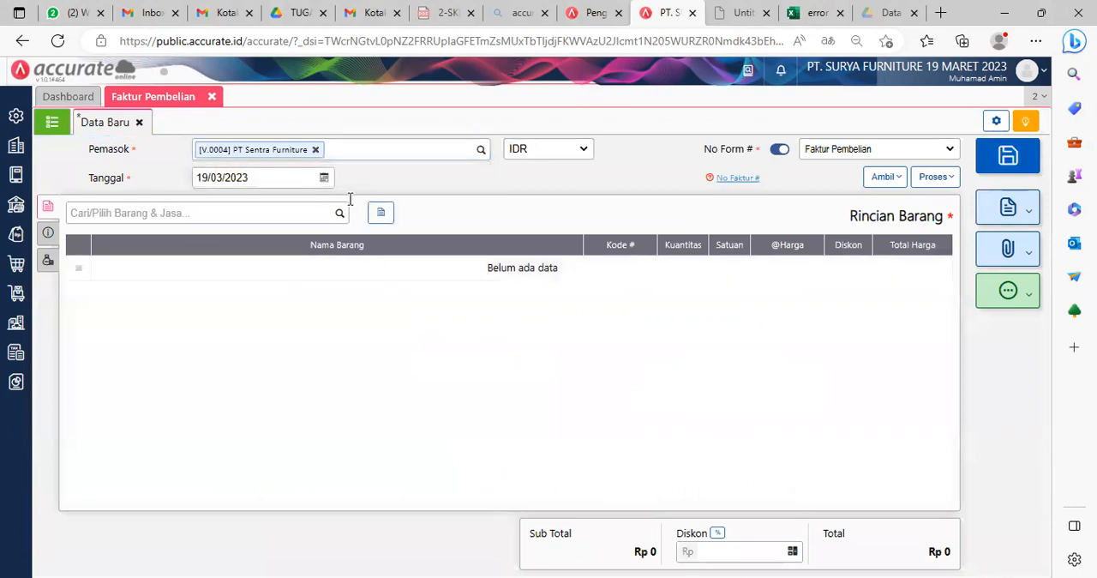
pyautogui.click(275, 179)
pyautogui.write('08/07/20')
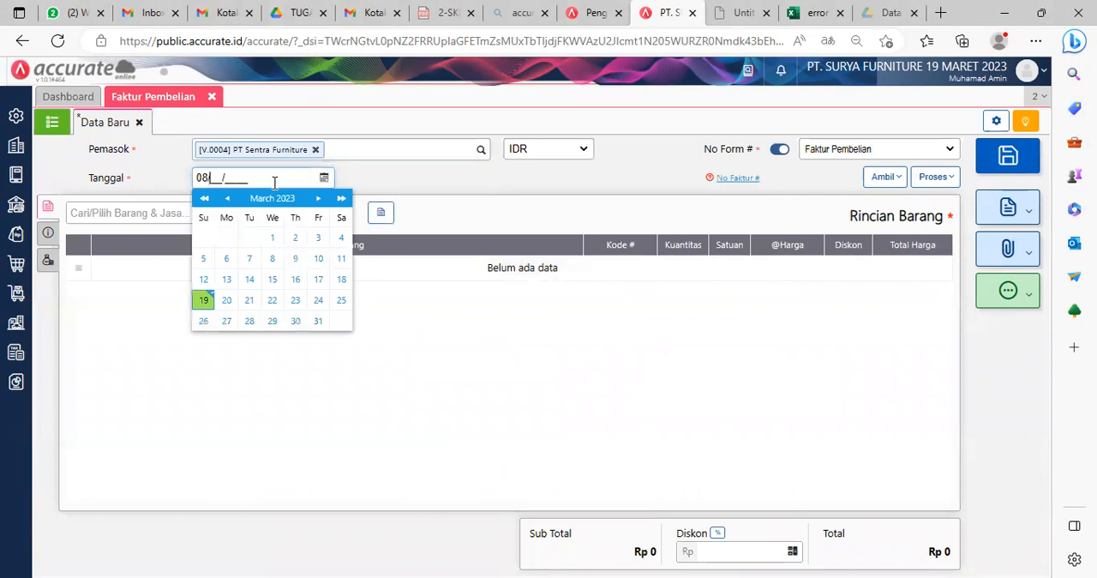
pyautogui.write('22')
pyautogui.click(474, 181)
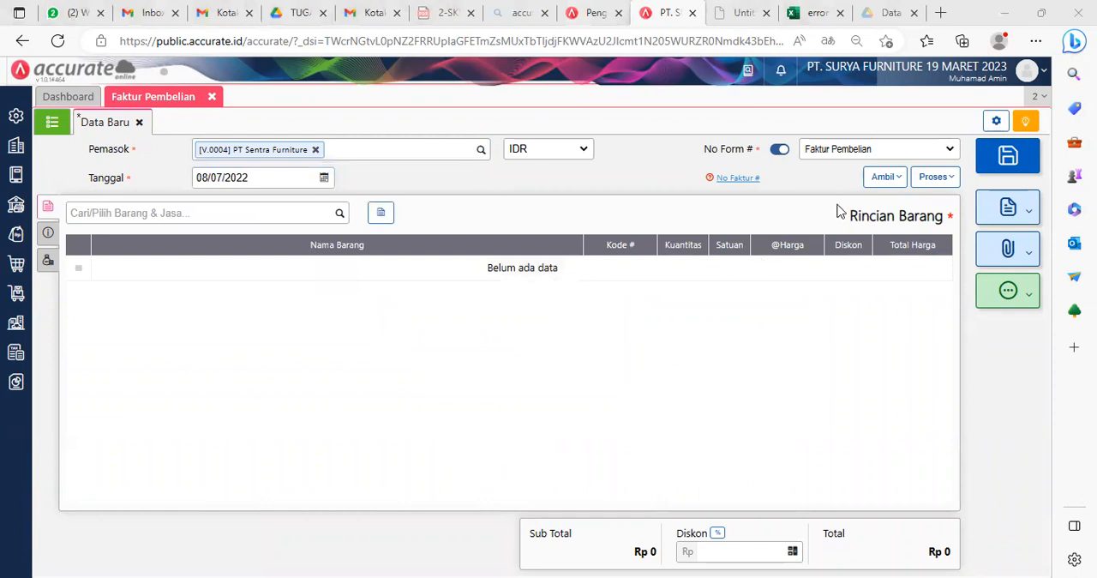
# Step: Copy the goods receipt (Penerimaan) 9095, RI.2022.07.00001, into the PT Sentra Furniture purchase invoice
pyautogui.click(883, 176)
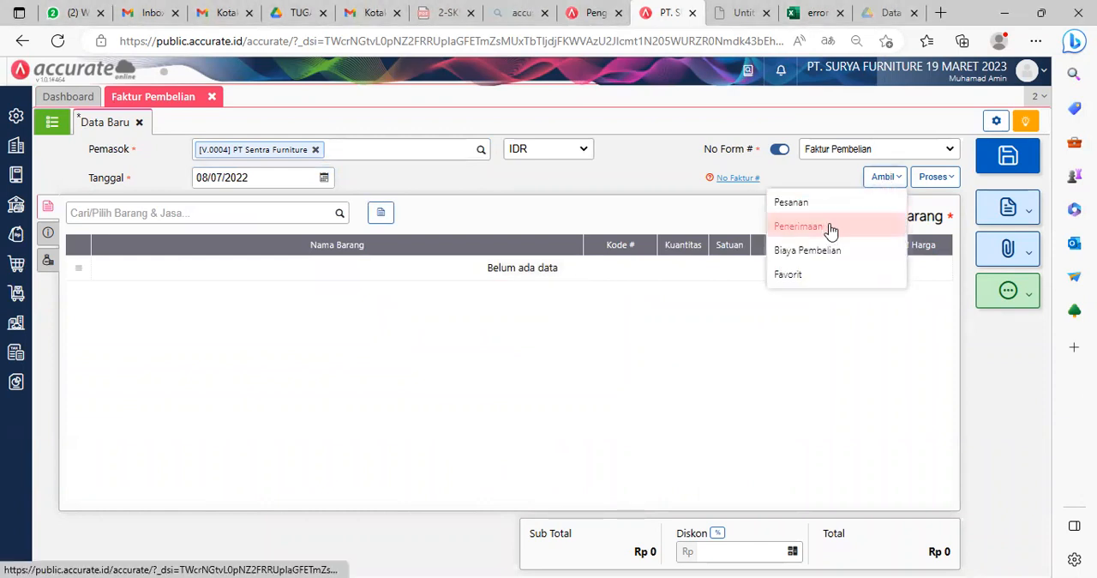
pyautogui.click(828, 226)
pyautogui.click(560, 227)
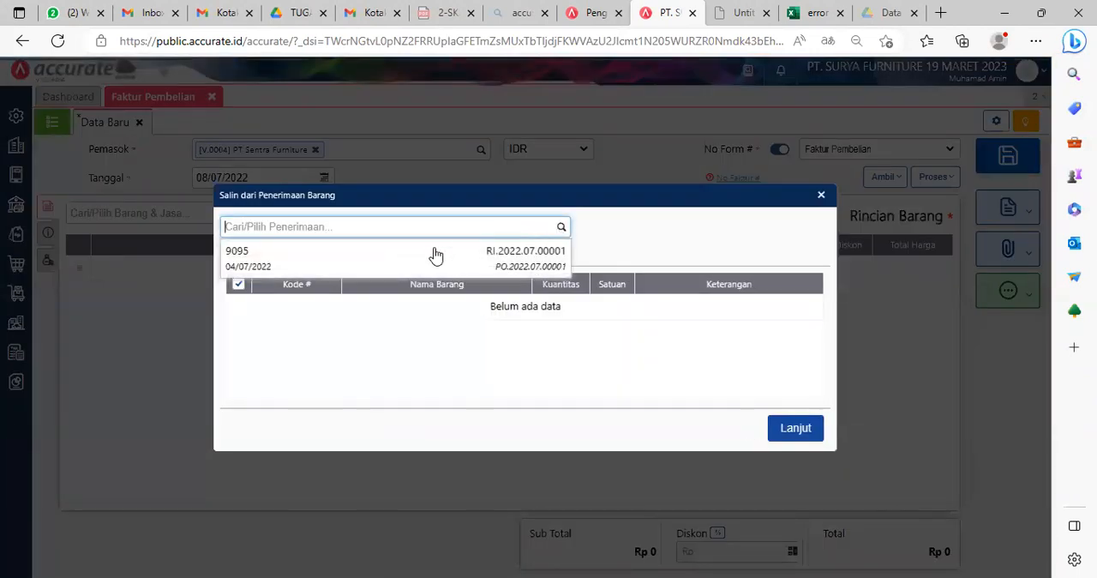
pyautogui.click(388, 262)
pyautogui.click(796, 452)
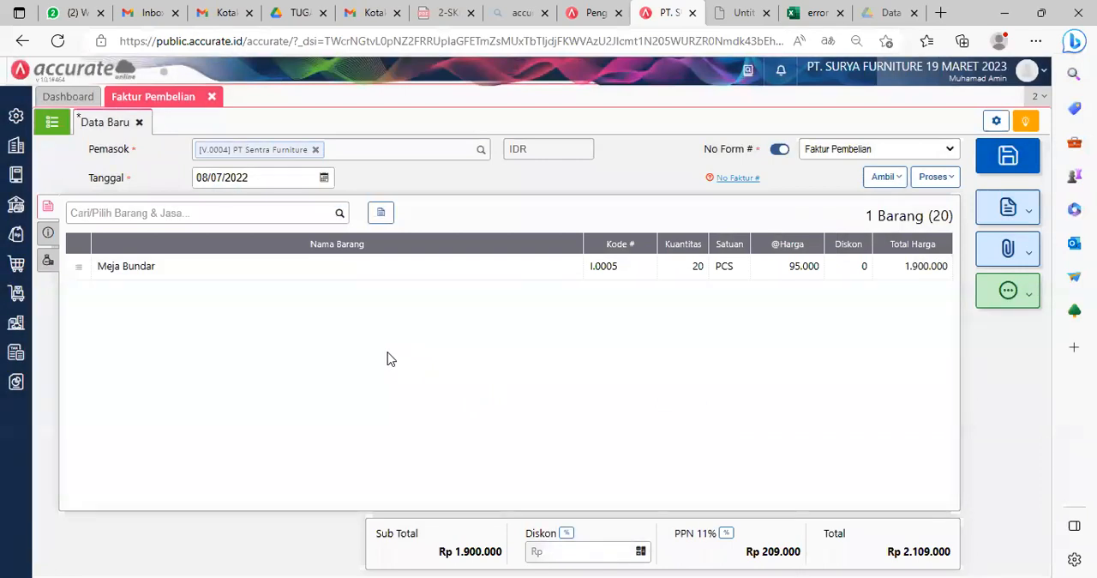
# Step: Enter Sentra-017 as both the invoice number (No Faktur) and the tax invoice number (No. Faktur Pajak)
pyautogui.click(48, 232)
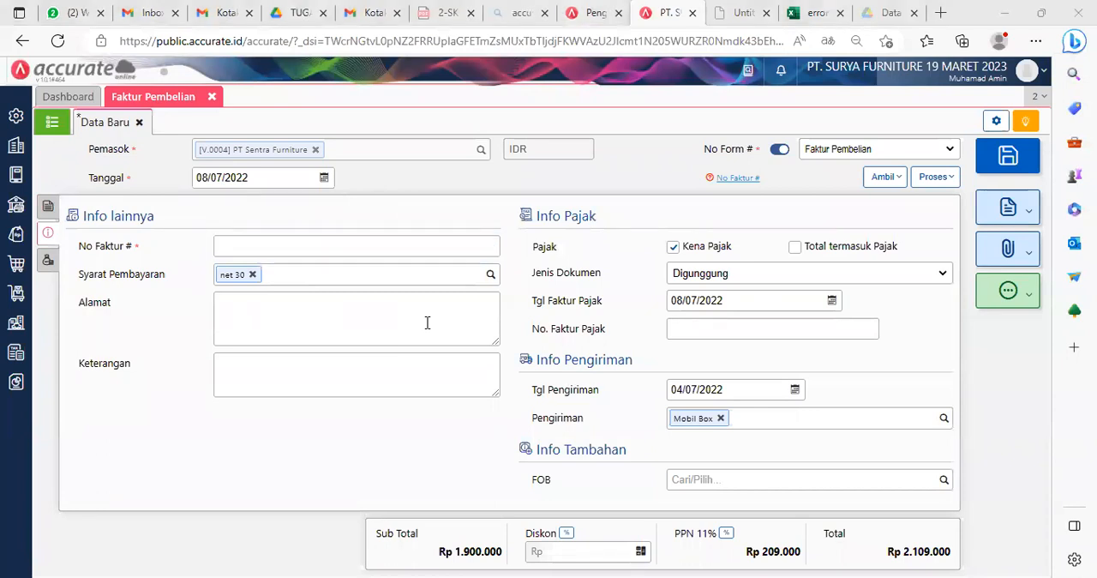
pyautogui.write('Sentra-017')
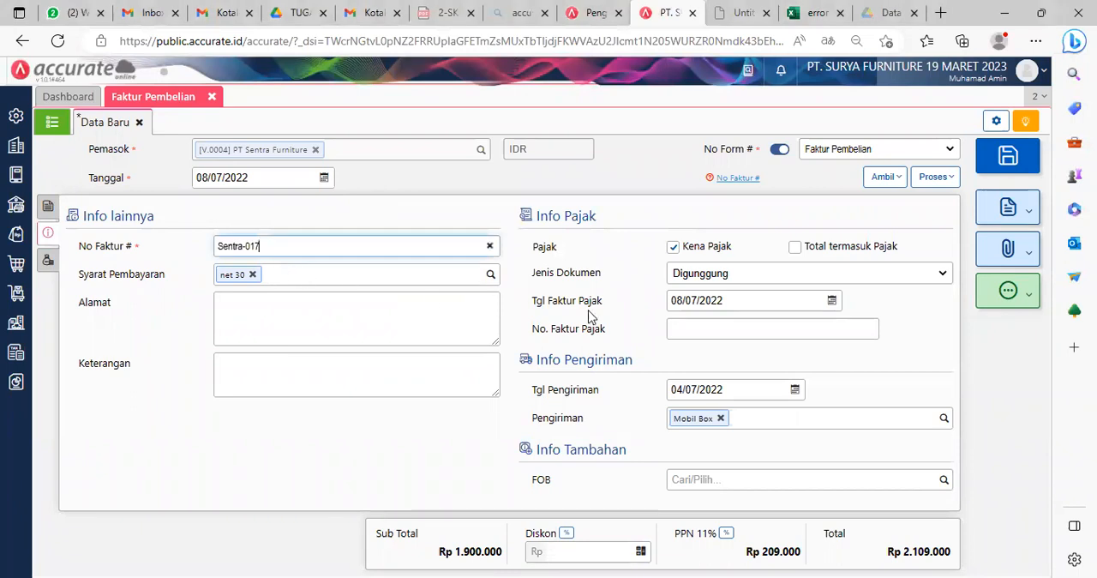
pyautogui.click(710, 333)
pyautogui.write('Sentra-017')
pyautogui.click(911, 339)
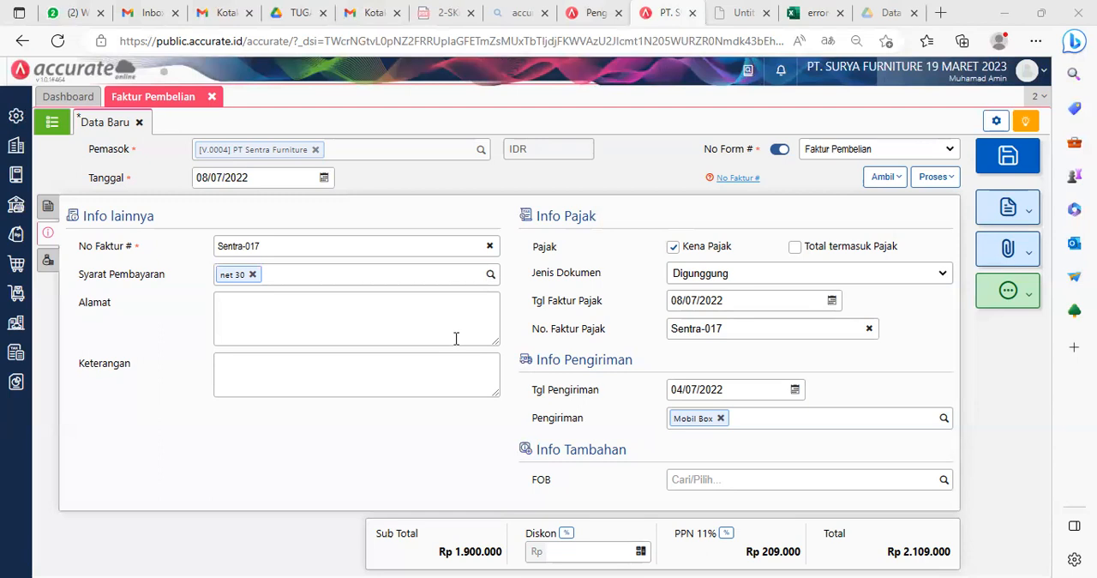
pyautogui.click(320, 328)
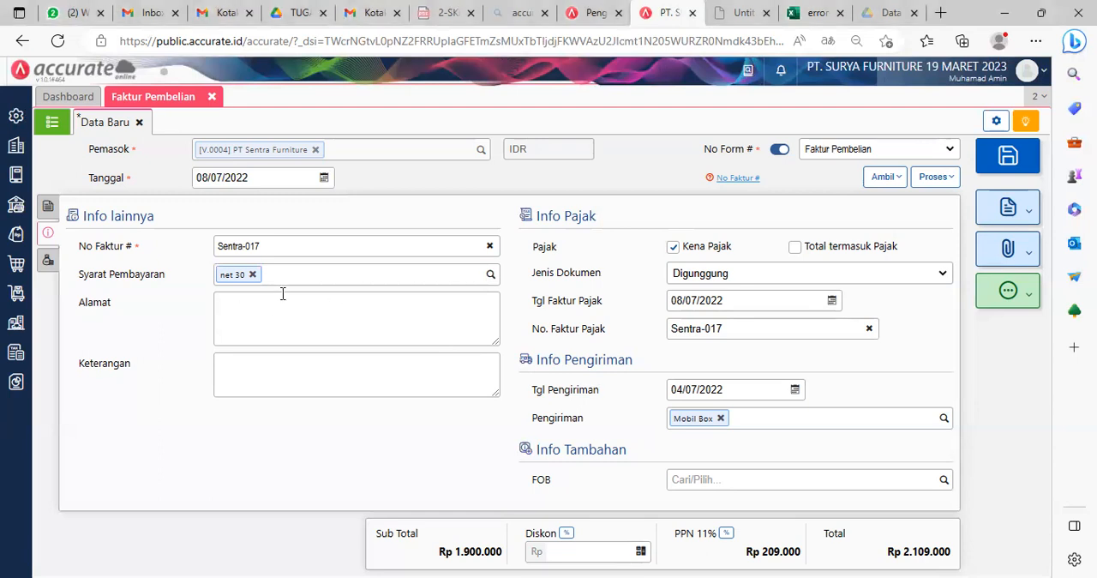
pyautogui.hotkey('alt', 'Tab')
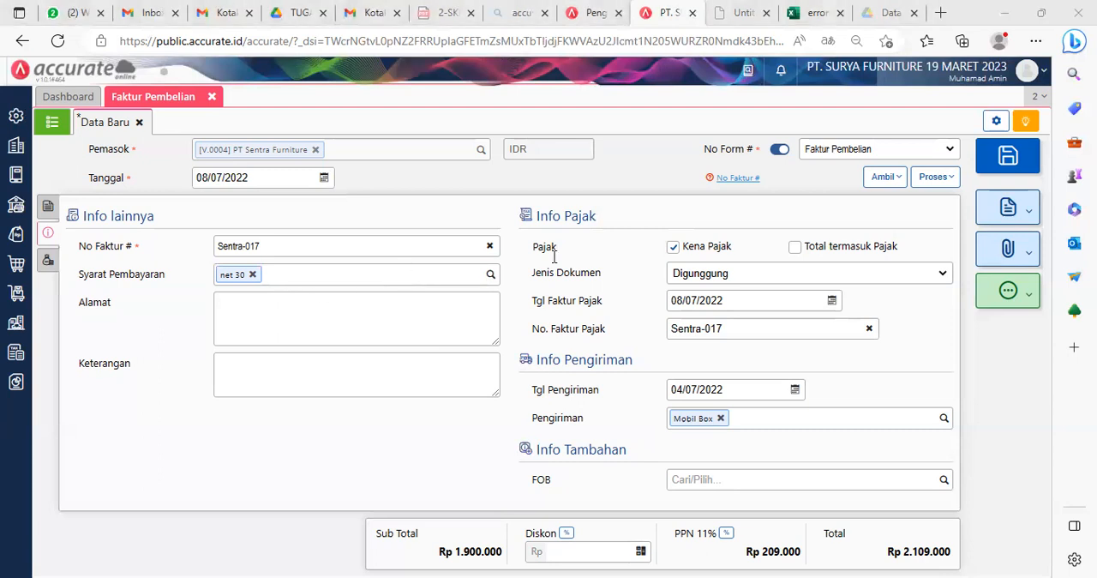
# Step: Start an other-cost (Biaya Lainnya) entry for Beban Angkut Pembelian and allocate it to the goods (Alokasi ke Barang)
pyautogui.click(47, 259)
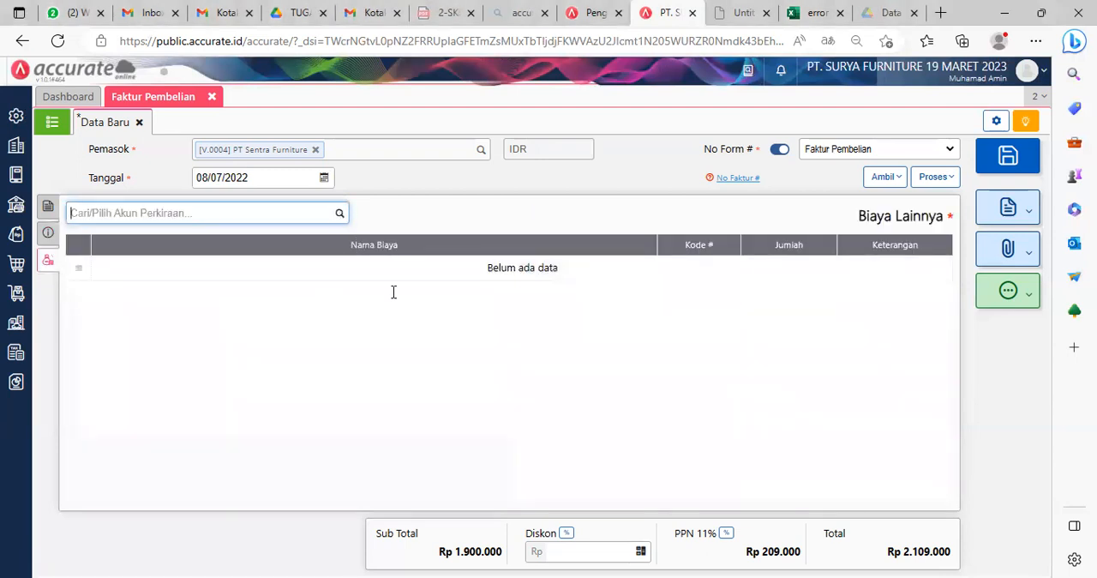
pyautogui.click(339, 214)
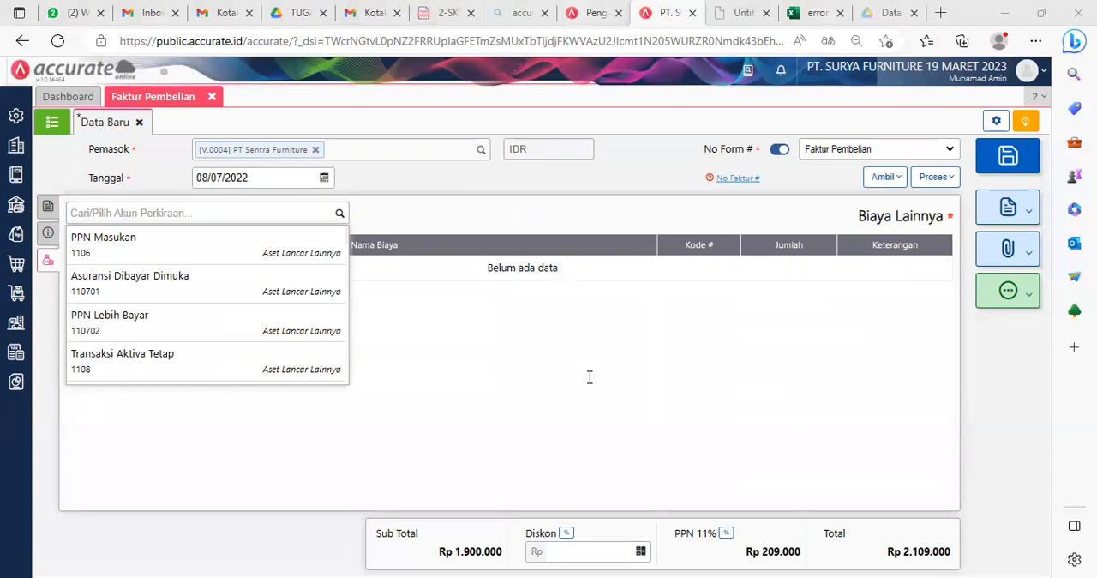
pyautogui.click(331, 215)
pyautogui.write('pembe')
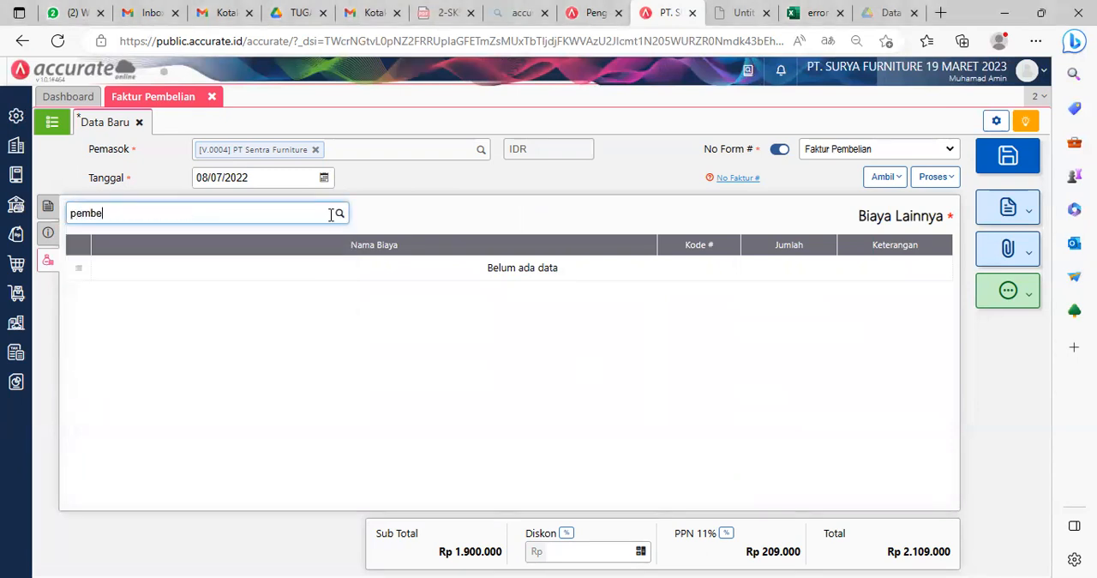
pyautogui.click(185, 240)
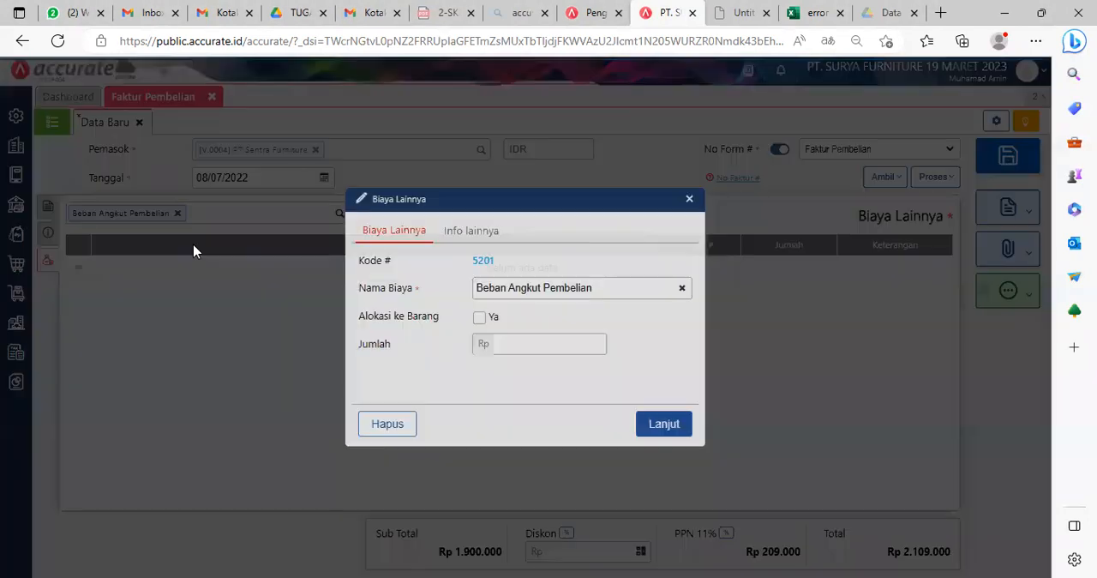
pyautogui.click(479, 317)
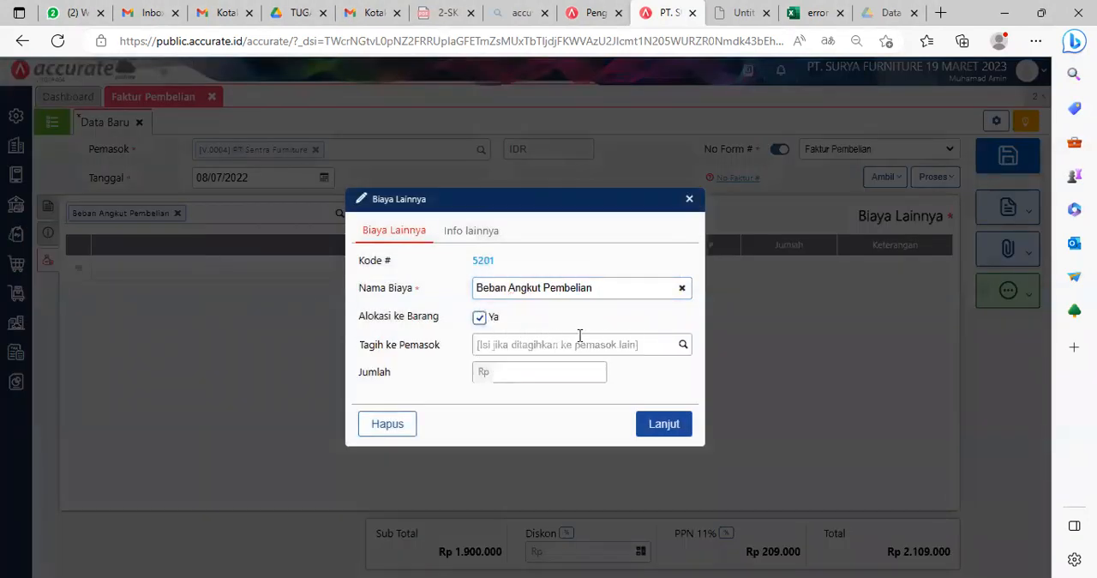
# Step: Try to bill the freight cost to supplier Armada Express (Tagih ke Pemasok), then discard the cost entry
pyautogui.click(682, 345)
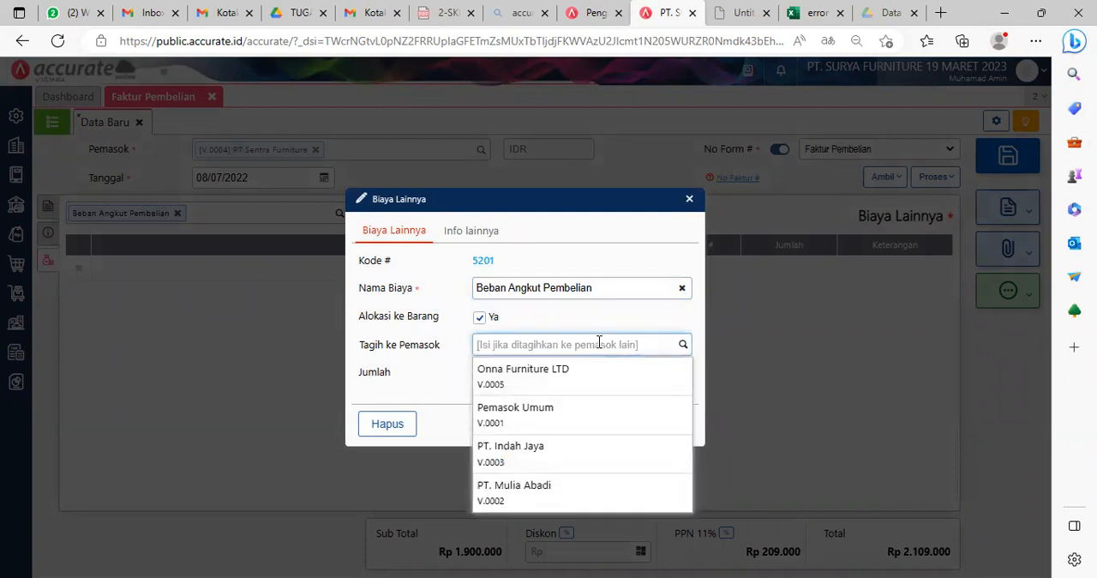
pyautogui.write('Arma')
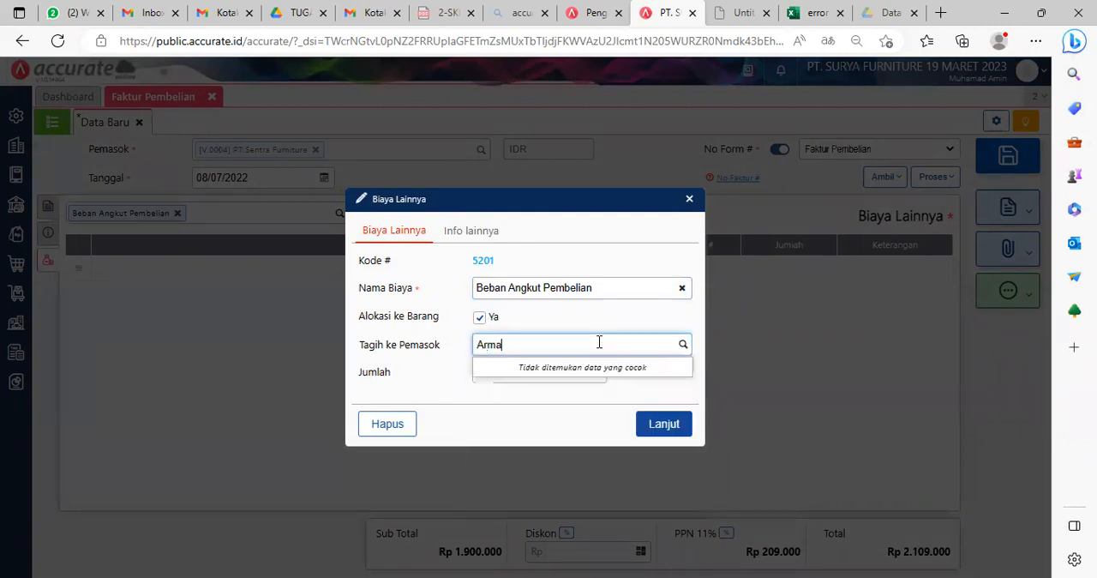
pyautogui.write('da Express')
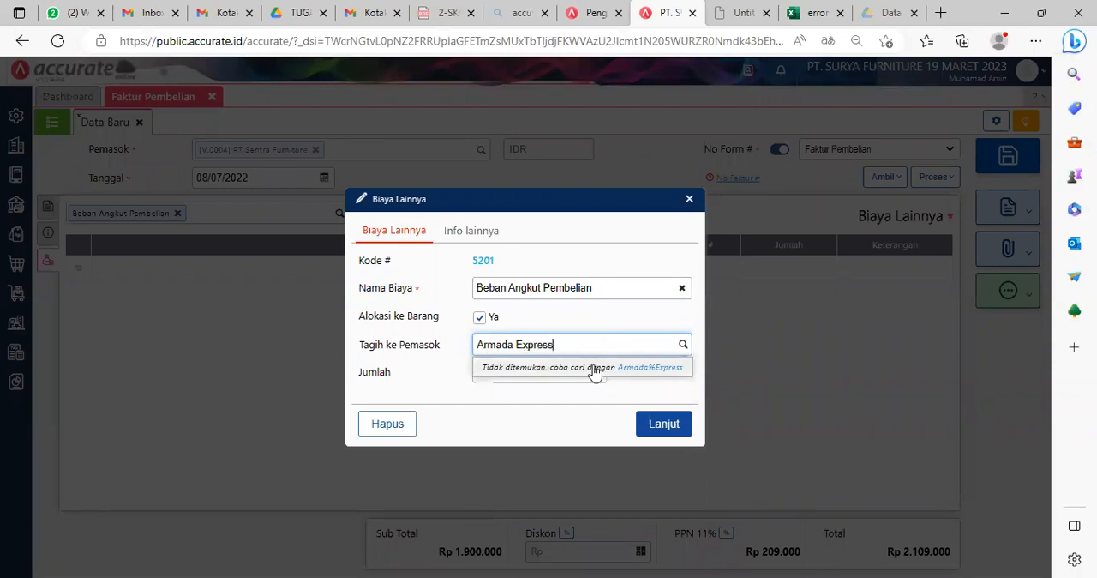
pyautogui.click(645, 371)
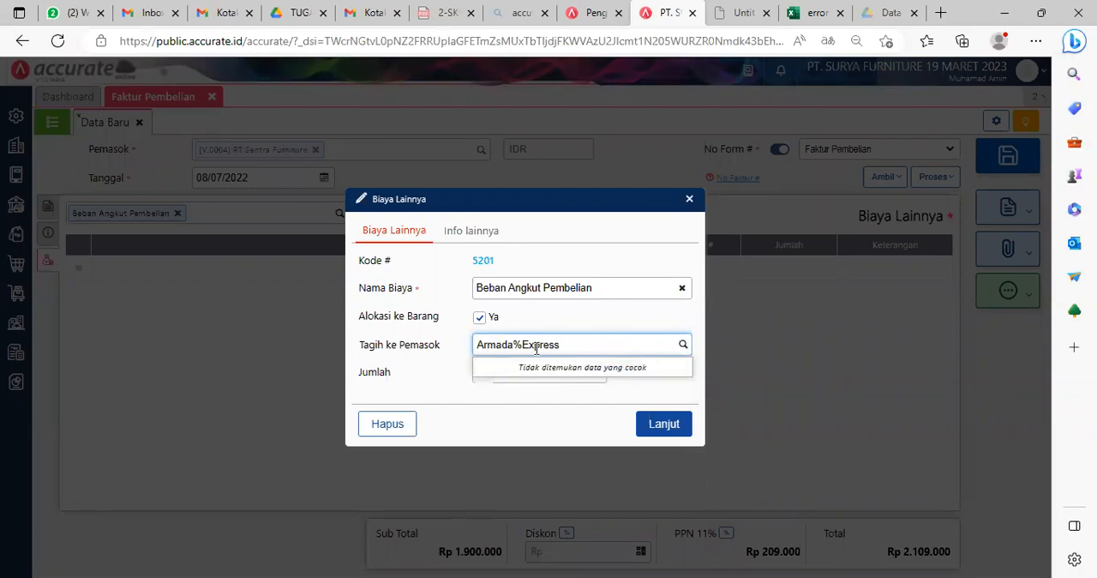
pyautogui.press('BackSpace')
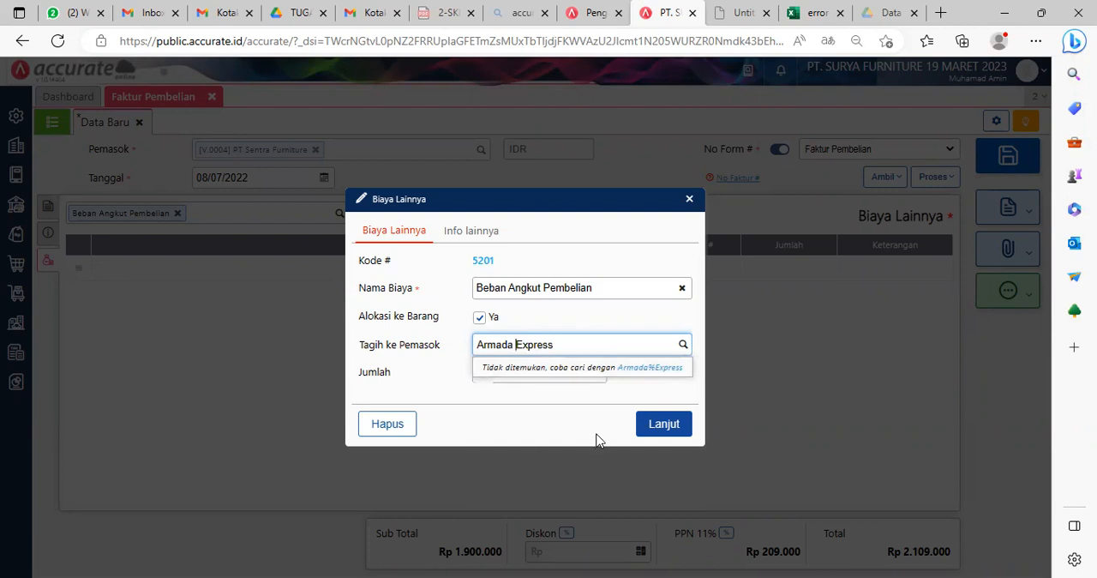
pyautogui.click(689, 200)
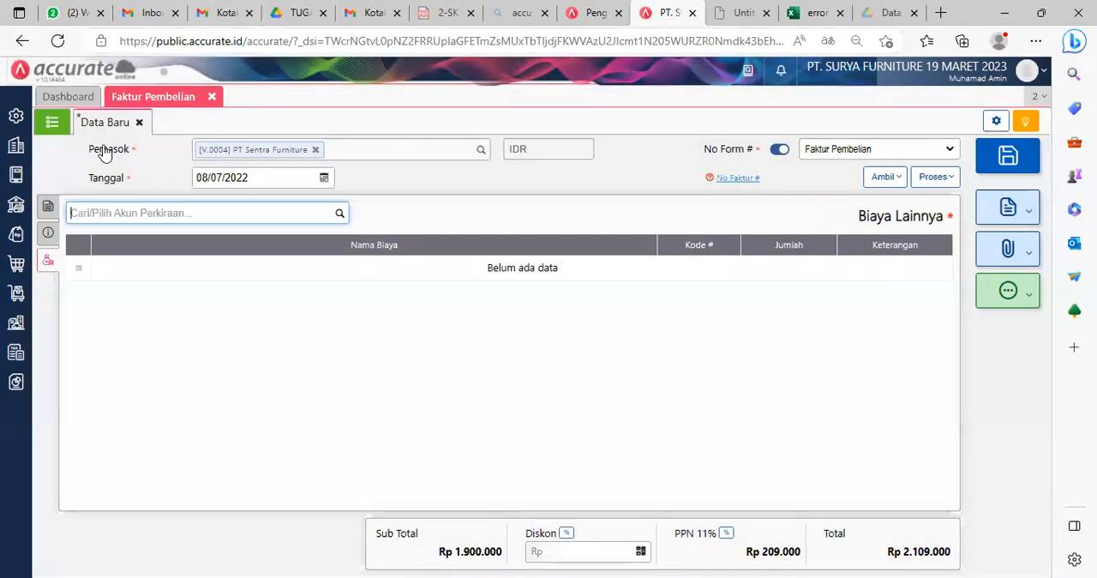
# Step: Start a new supplier (Pemasok) record with the category Umum
pyautogui.click(15, 263)
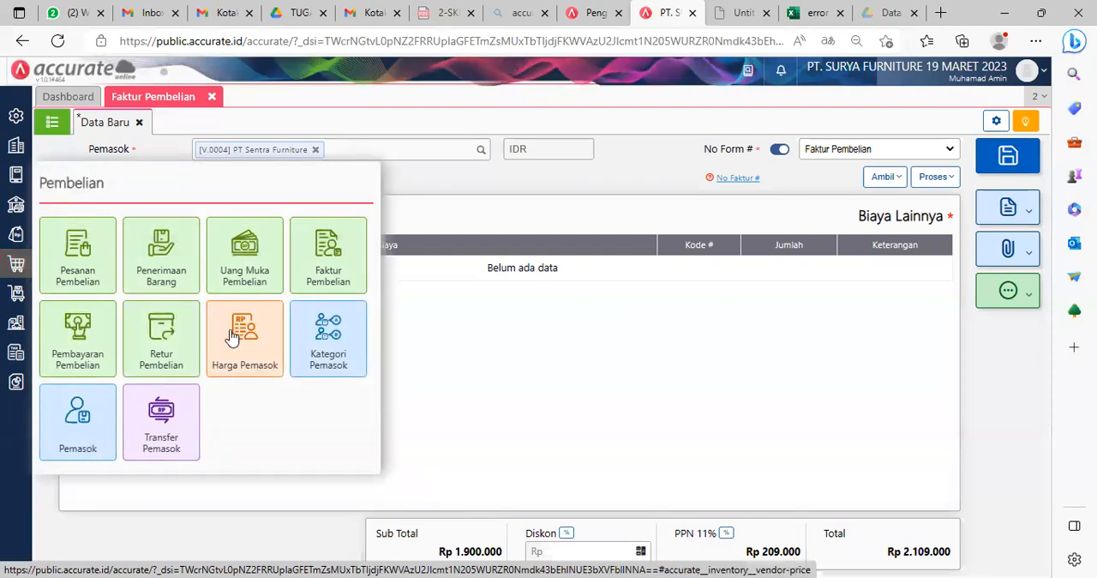
pyautogui.click(70, 443)
pyautogui.click(50, 121)
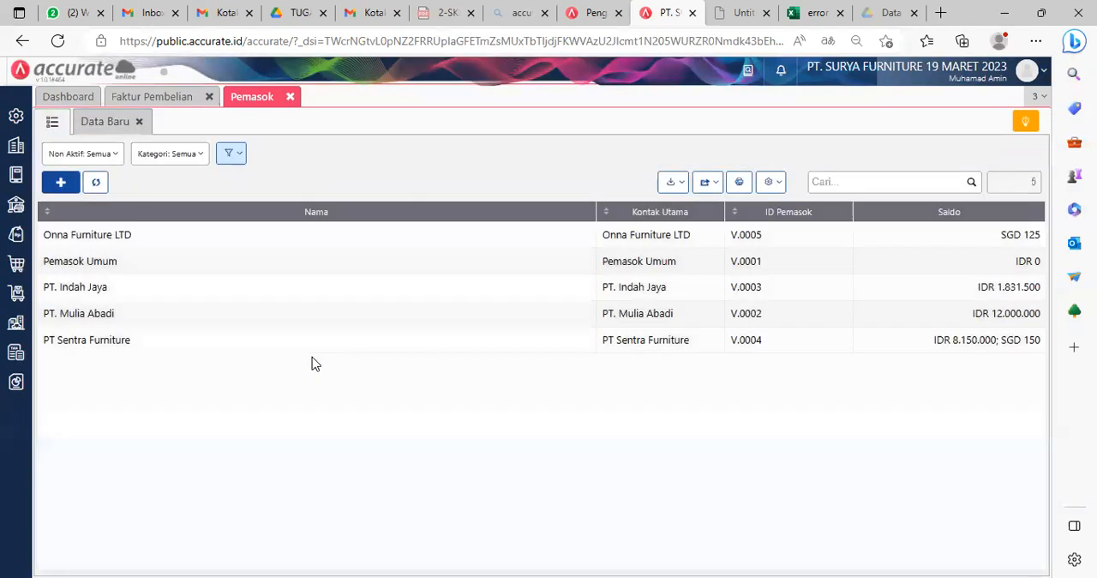
pyautogui.click(61, 183)
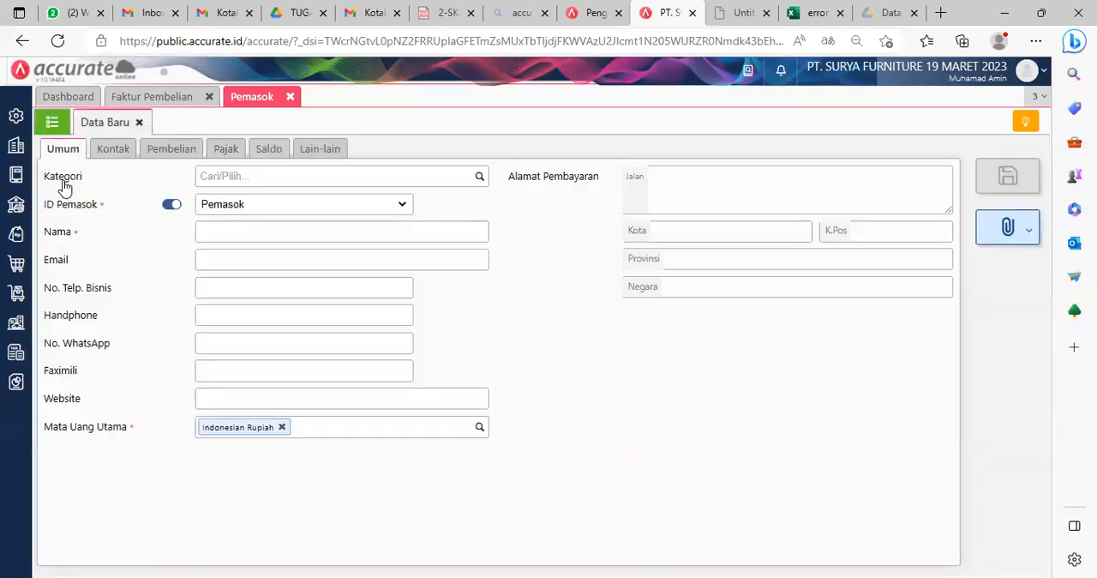
pyautogui.click(480, 176)
pyautogui.click(273, 203)
# Step: Name the new supplier Armada Express, save it, check it in the supplier list and return to the purchase invoice
pyautogui.click(256, 232)
pyautogui.write('Armda')
pyautogui.press('BackSpace')
pyautogui.press('BackSpace')
pyautogui.write('ada Expe')
pyautogui.click(644, 380)
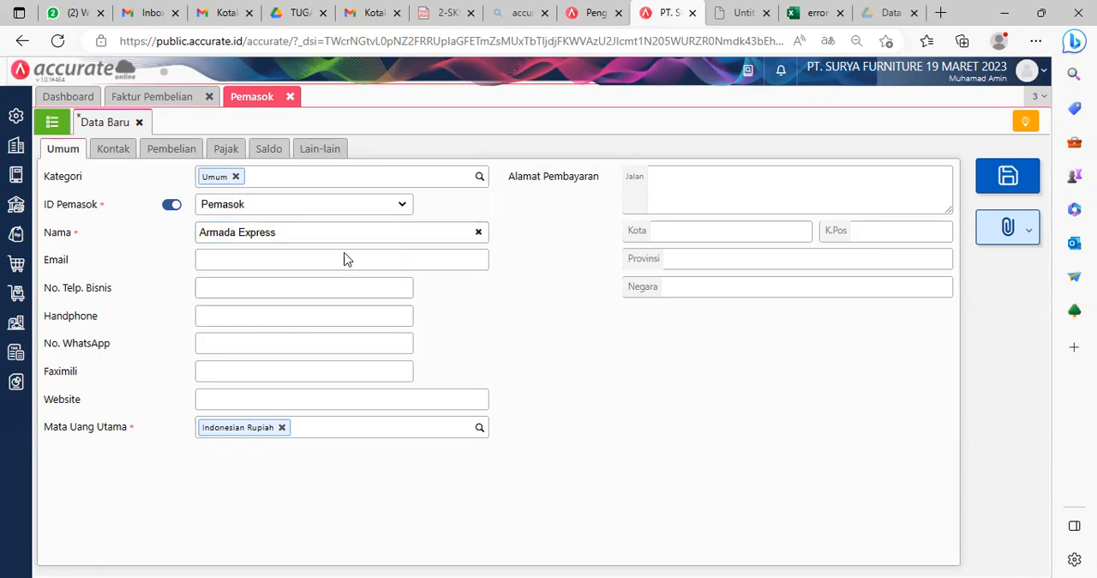
pyautogui.click(990, 175)
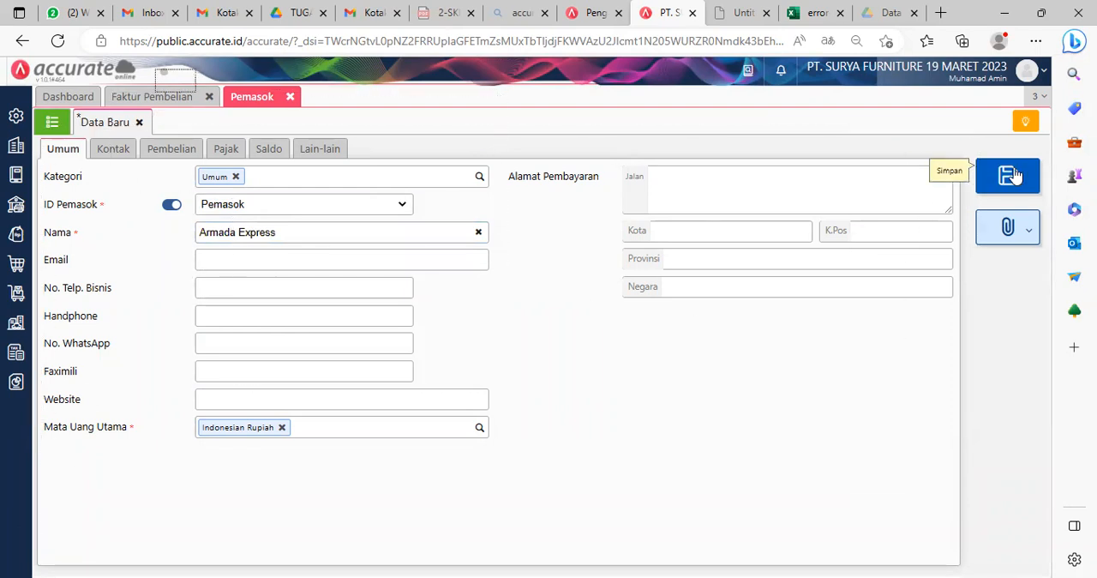
pyautogui.click(49, 122)
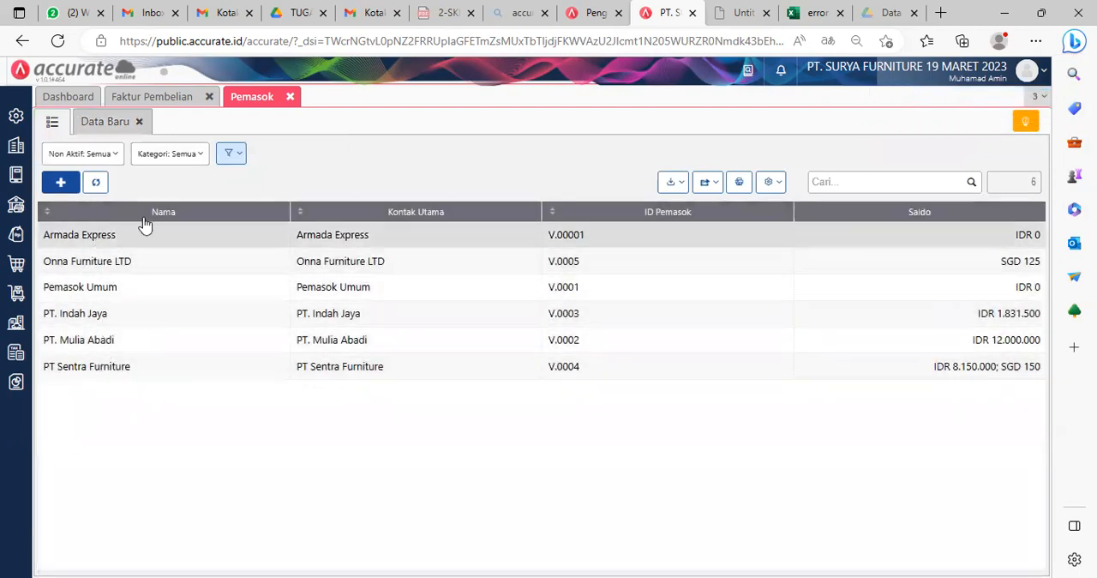
pyautogui.click(291, 97)
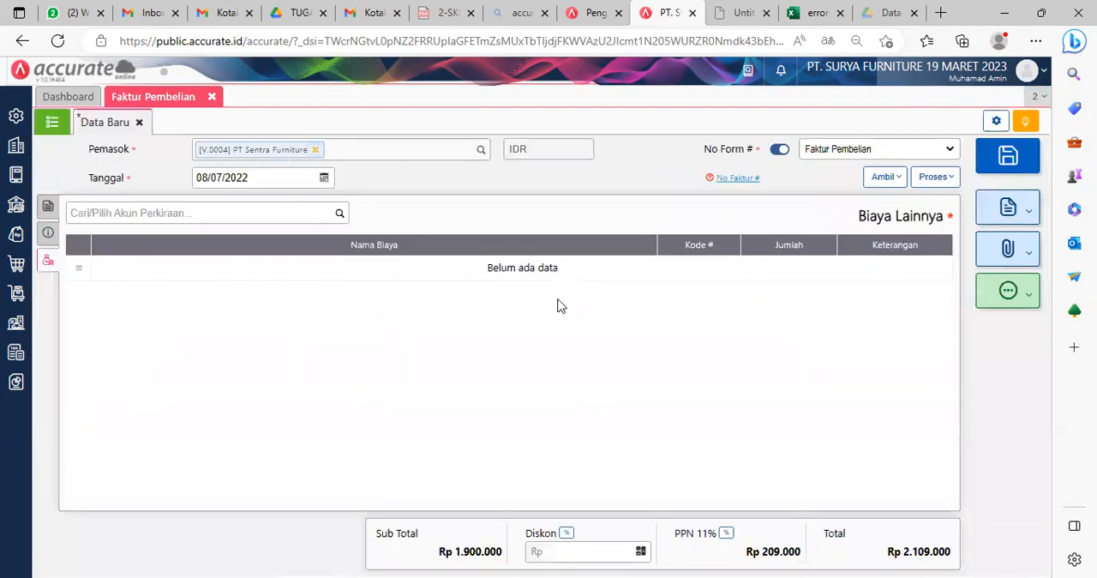
# Step: Add the account Beban Angkut Pembelian (5201) as an other cost (Biaya Lainnya) on the purchase invoice
pyautogui.click(340, 215)
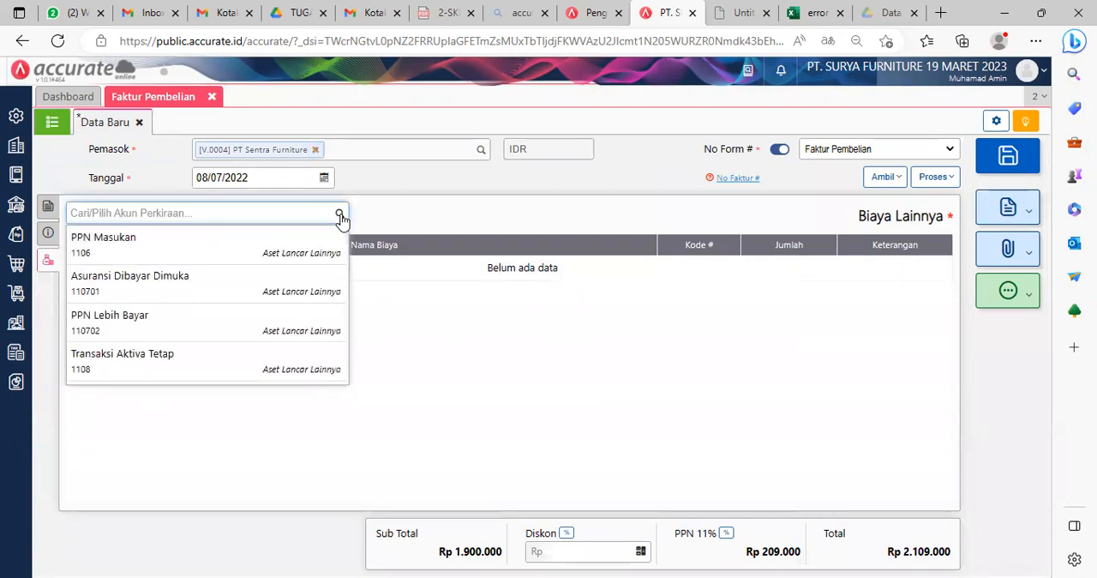
pyautogui.write('ba')
pyautogui.press('BackSpace')
pyautogui.press('BackSpace')
pyautogui.write('a')
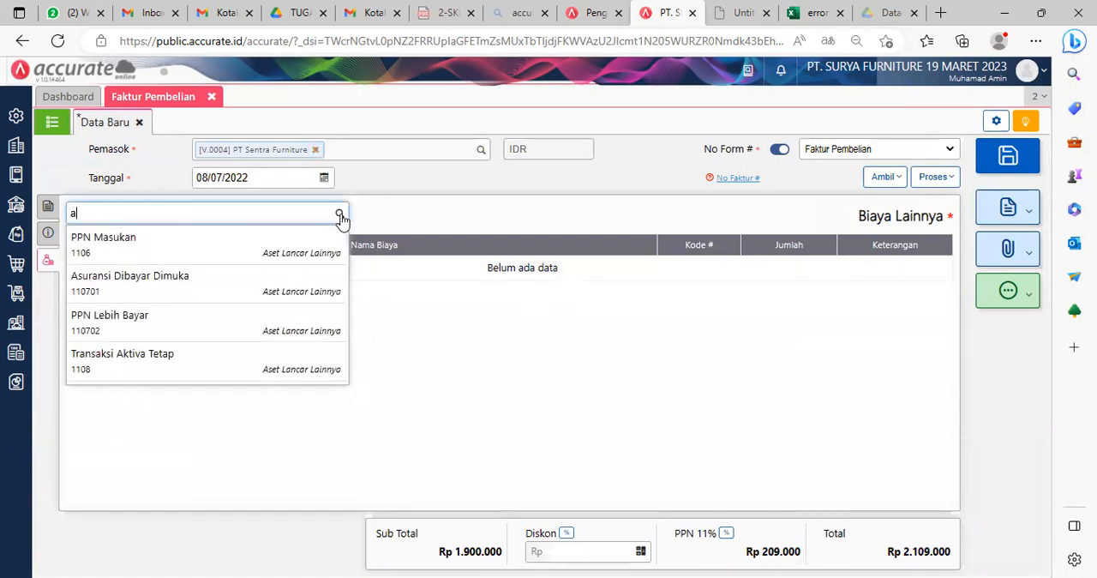
pyautogui.write('ngkut')
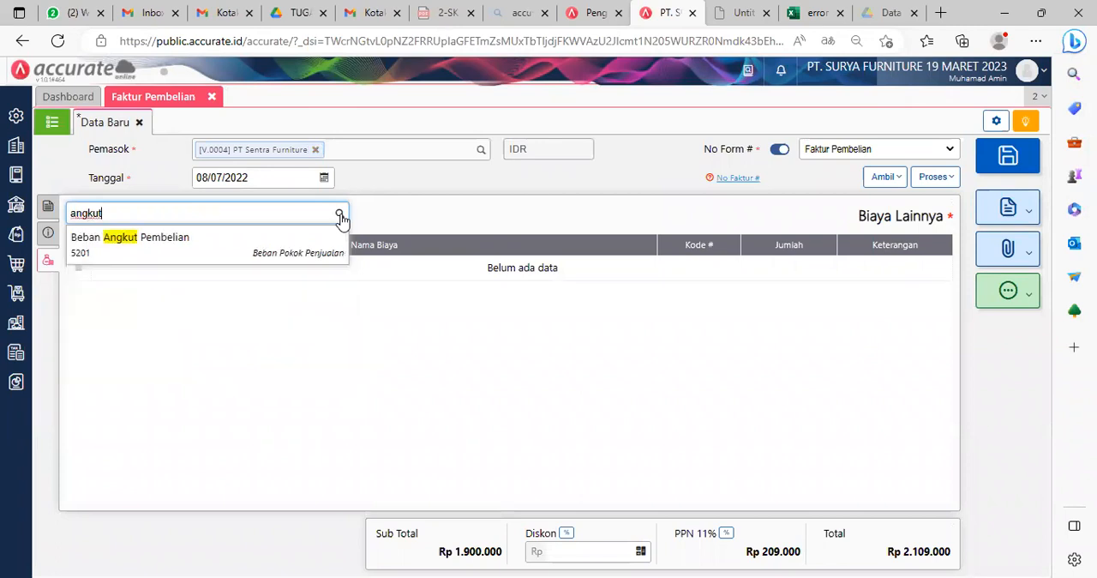
pyautogui.click(154, 239)
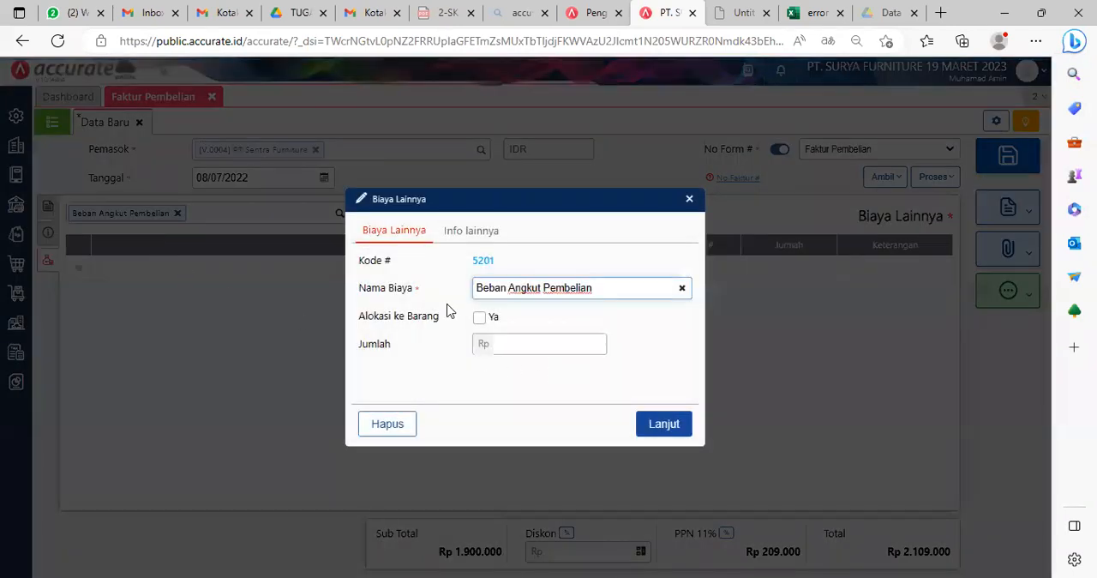
# Step: Allocate the cost to the goods, billed to supplier Armada Express for Rp 500.000, then save the purchase invoice and close its form
pyautogui.click(480, 317)
pyautogui.click(623, 344)
pyautogui.write('a')
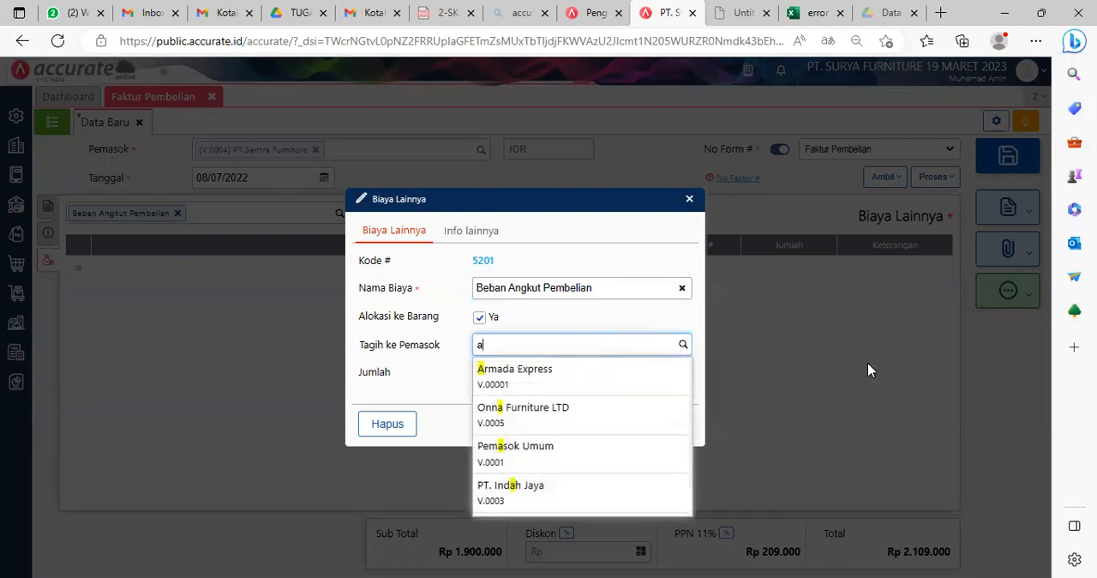
pyautogui.click(506, 370)
pyautogui.click(548, 371)
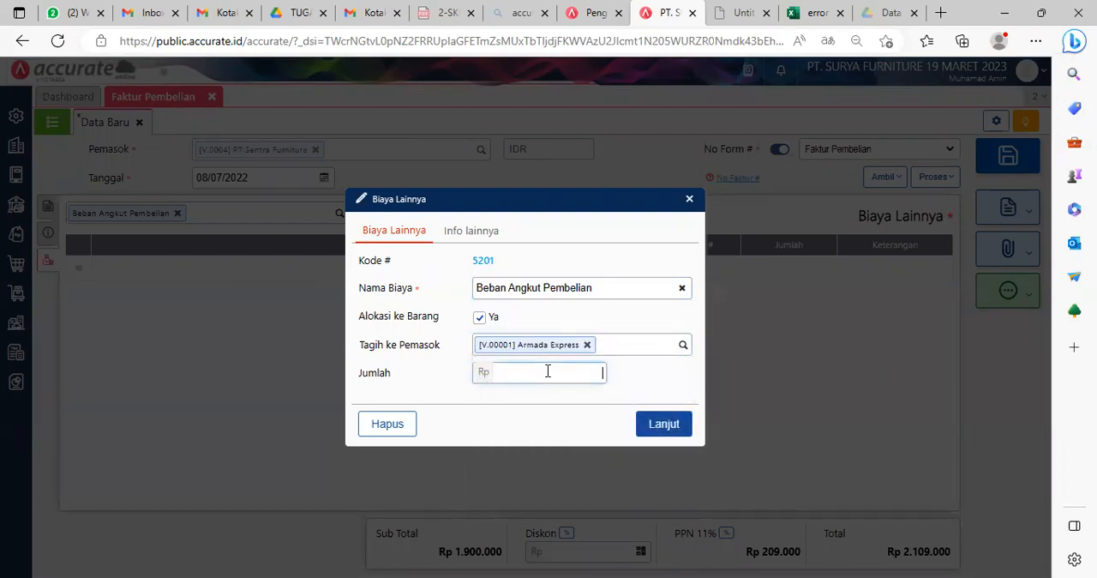
pyautogui.write('500.000')
pyautogui.click(676, 423)
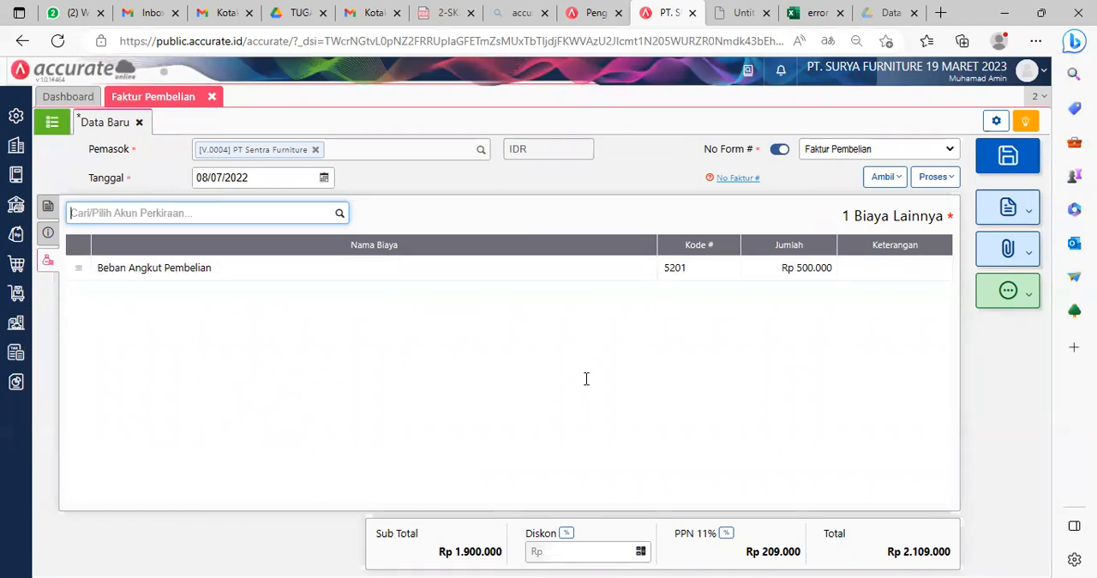
pyautogui.click(1018, 161)
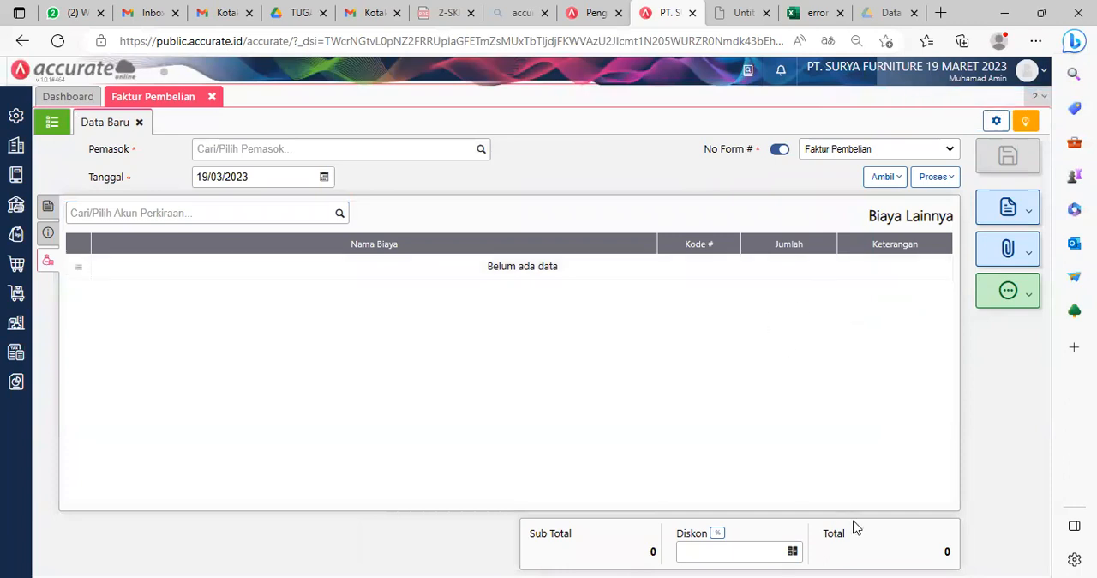
pyautogui.click(212, 97)
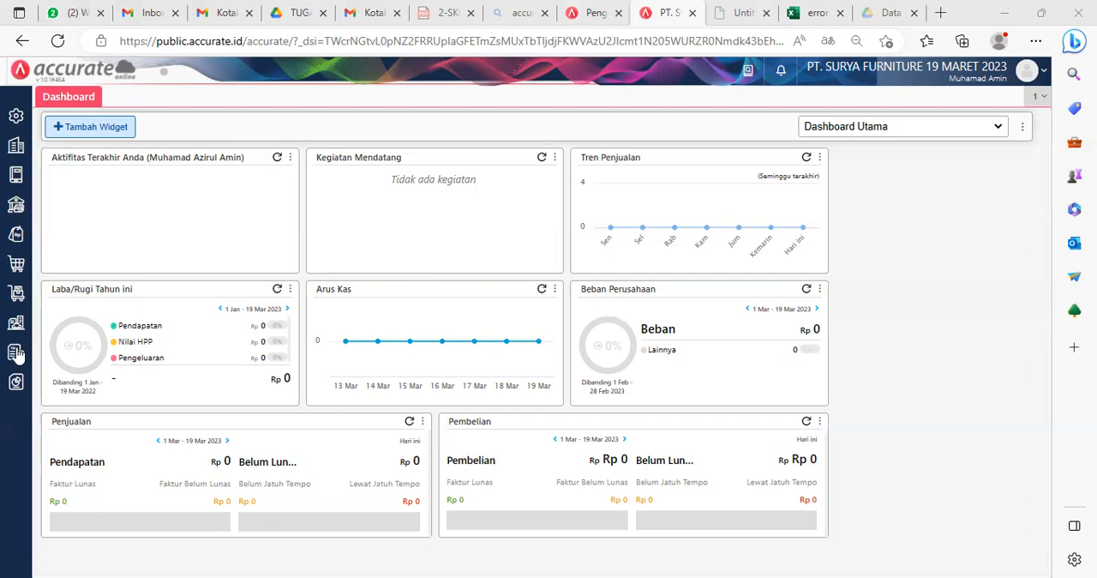
# Step: Start a new purchase invoice (Faktur Pembelian) for supplier Armada Express with the date 08/07/2022
pyautogui.click(16, 263)
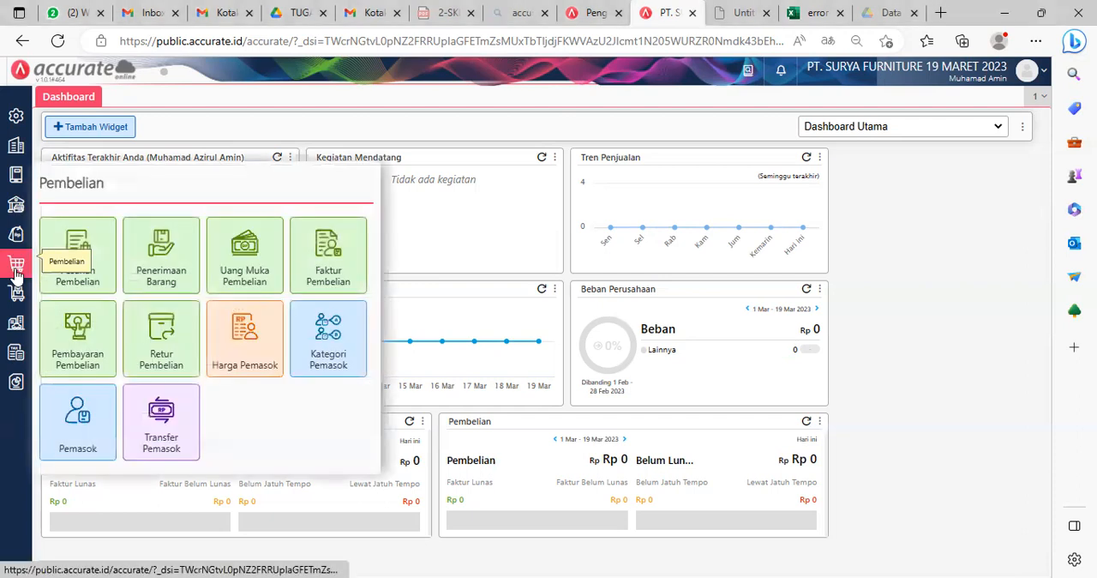
pyautogui.click(330, 272)
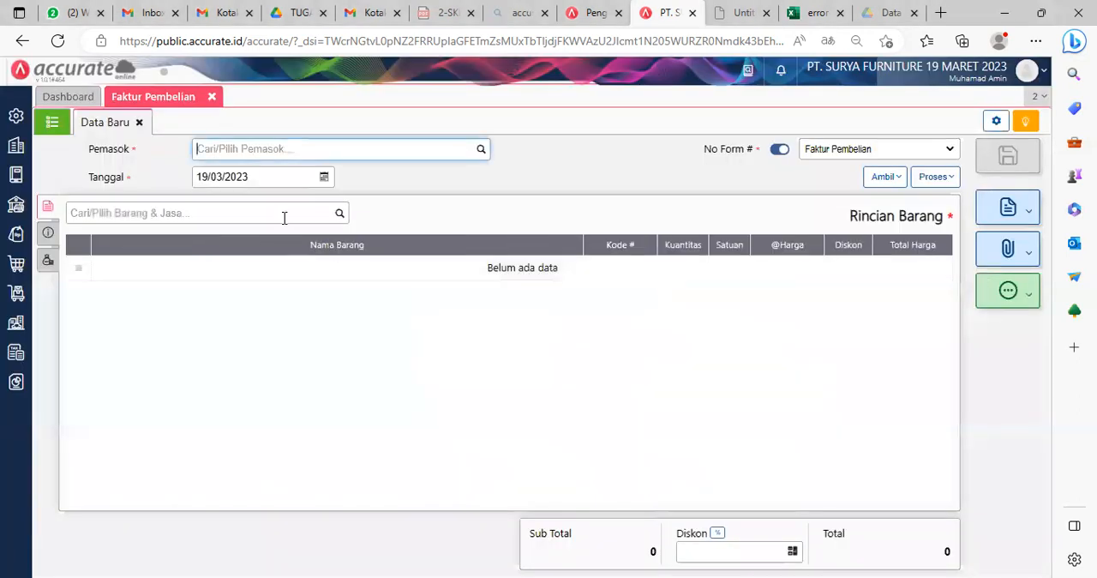
pyautogui.write('arma')
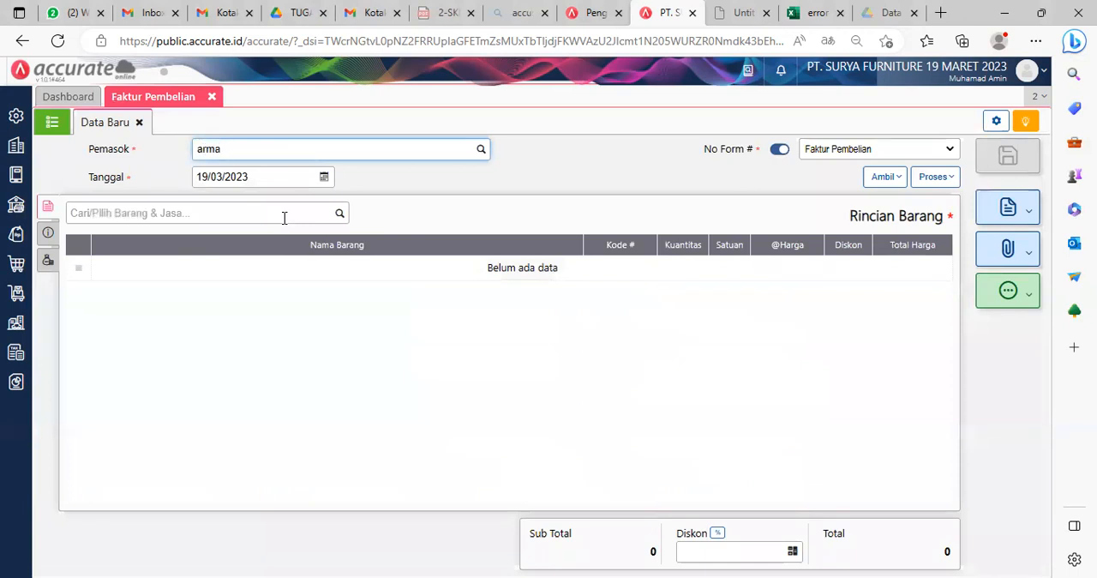
pyautogui.click(273, 182)
pyautogui.click(260, 178)
pyautogui.write('08/07/2022')
pyautogui.click(656, 180)
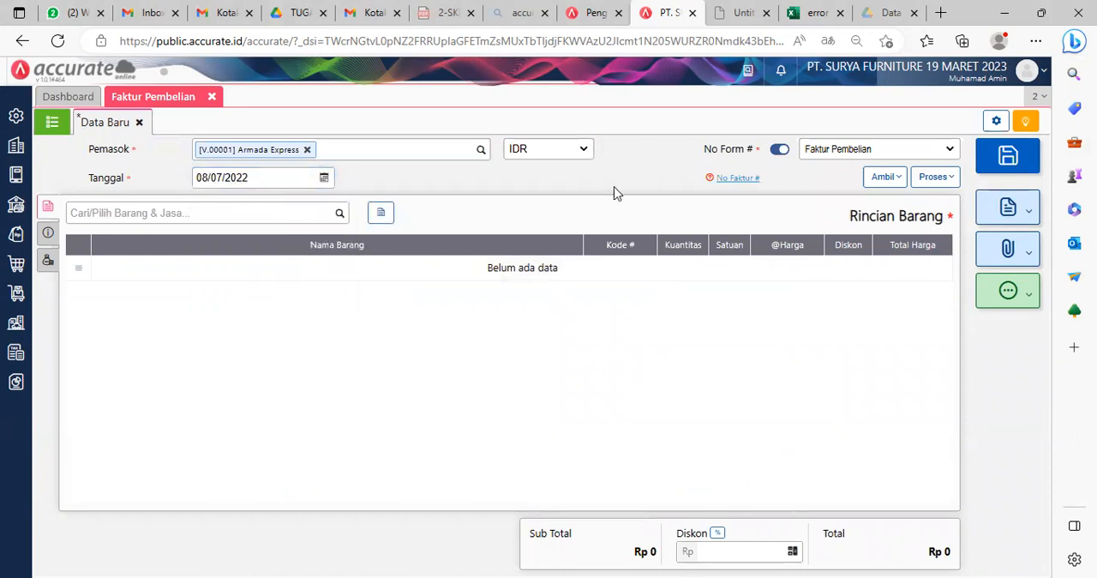
pyautogui.click(892, 183)
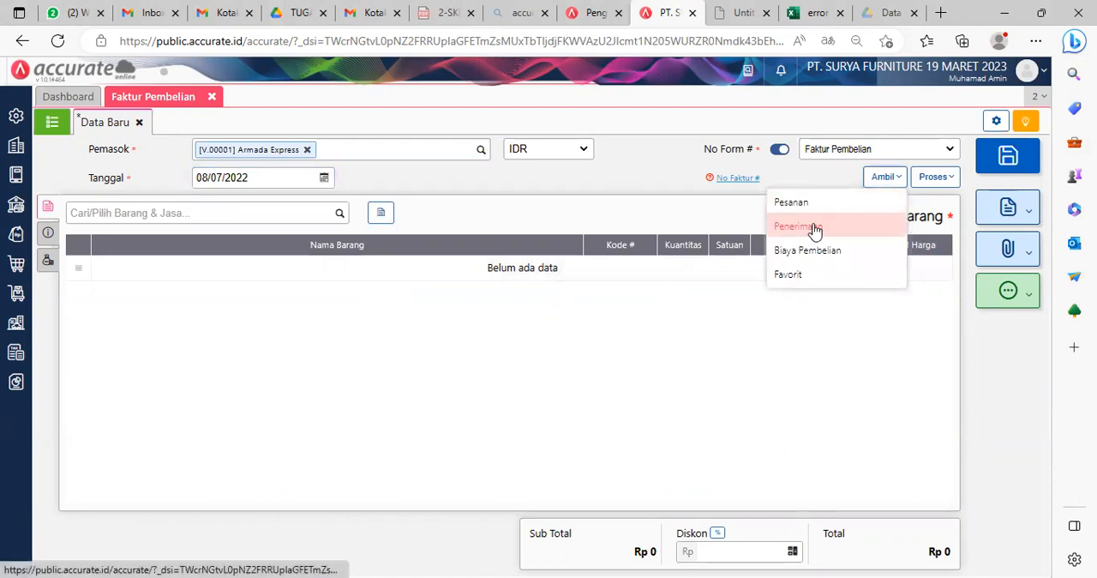
pyautogui.click(593, 358)
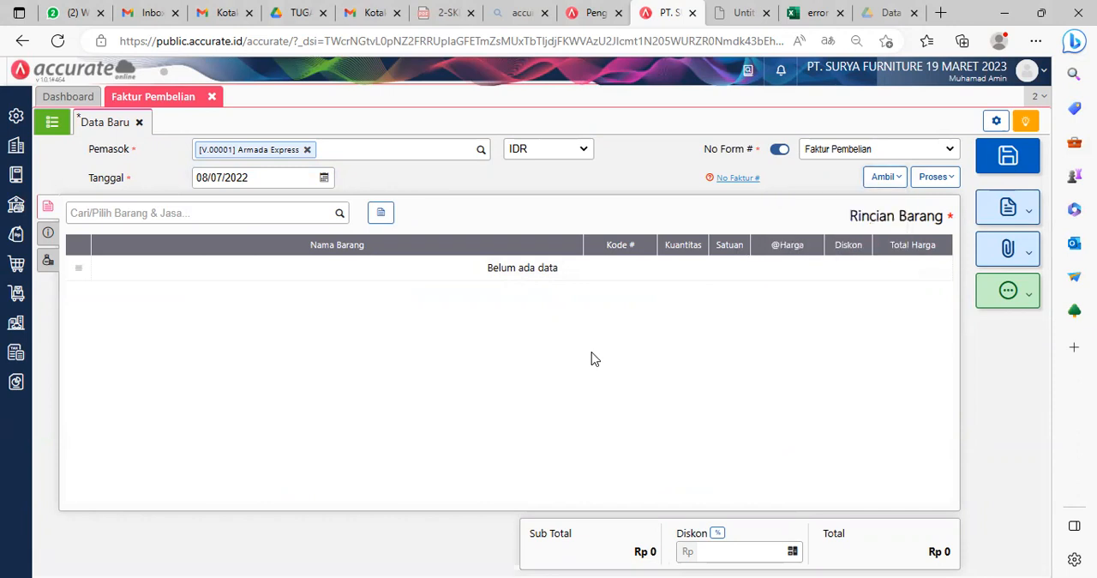
# Step: Set the invoice date to 09/07/2022 and copy in the purchase cost (Biaya Pembelian) from bill Sentra-017
pyautogui.click(208, 181)
pyautogui.press('BackSpace')
pyautogui.write('9')
pyautogui.click(887, 179)
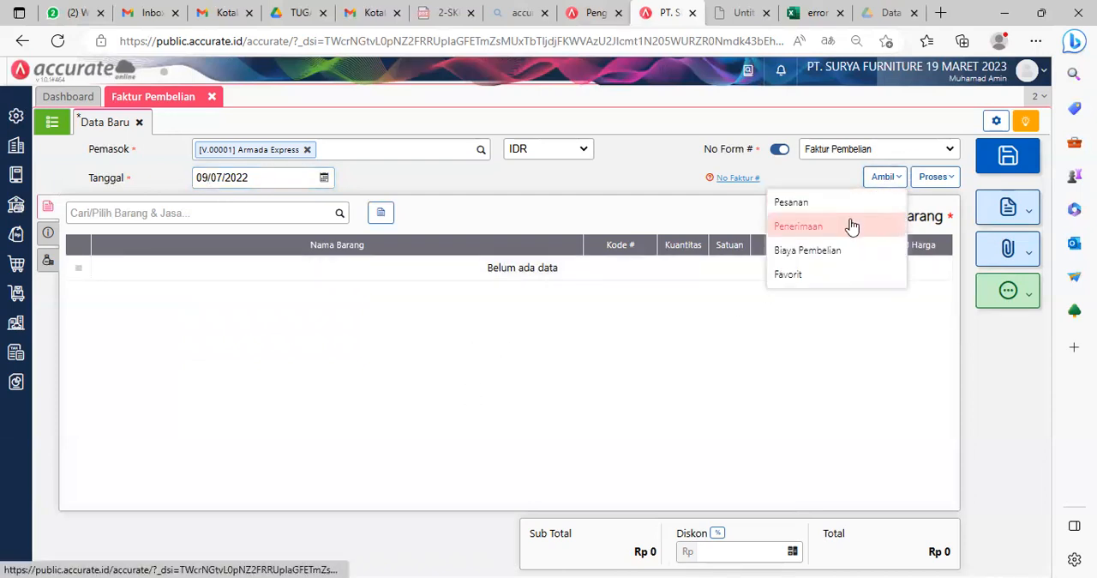
pyautogui.click(816, 260)
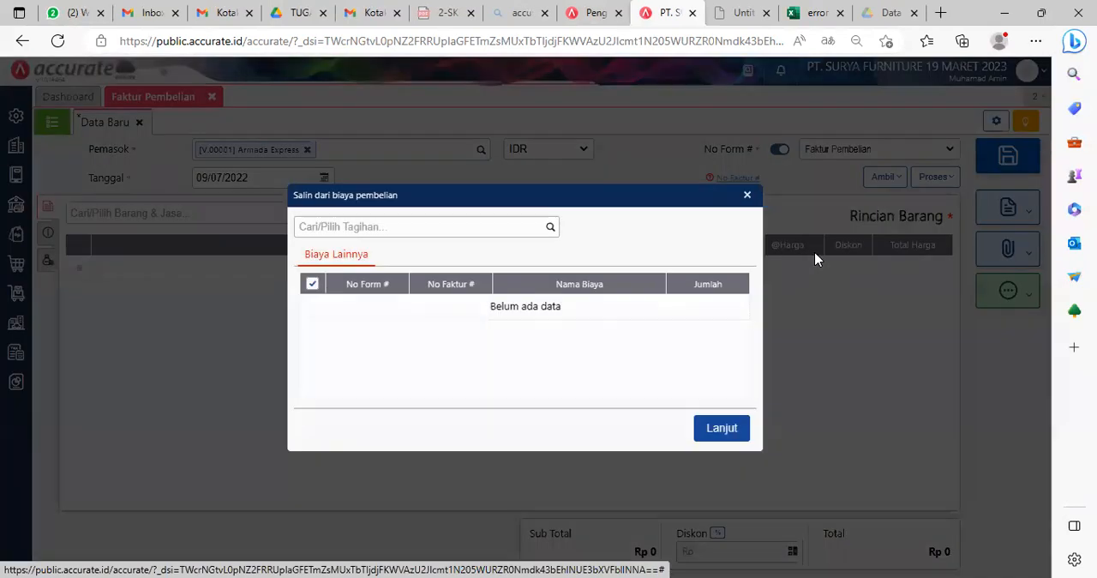
pyautogui.click(549, 230)
pyautogui.click(441, 263)
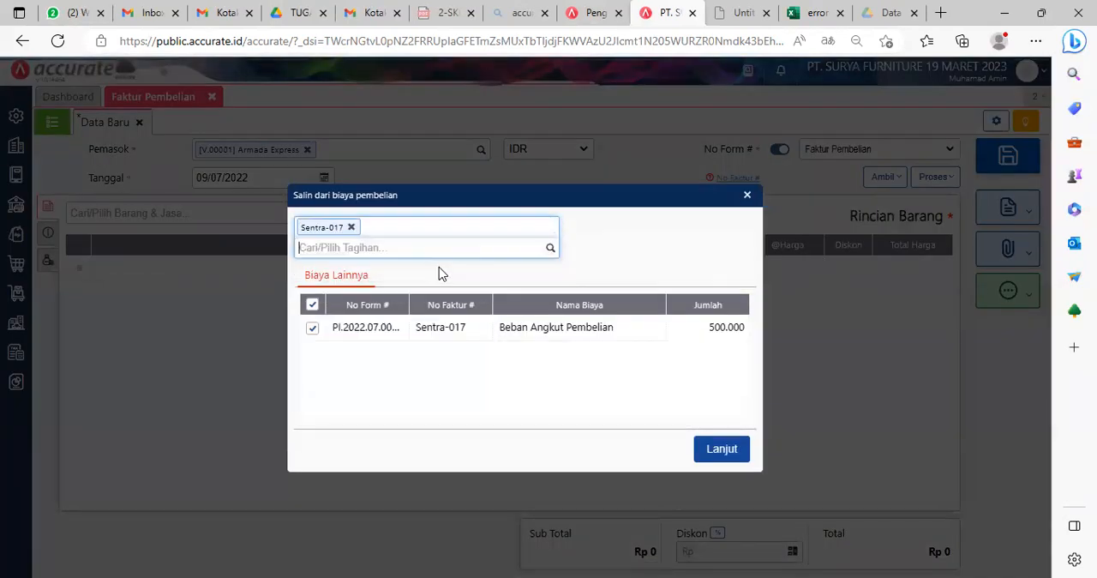
pyautogui.click(730, 448)
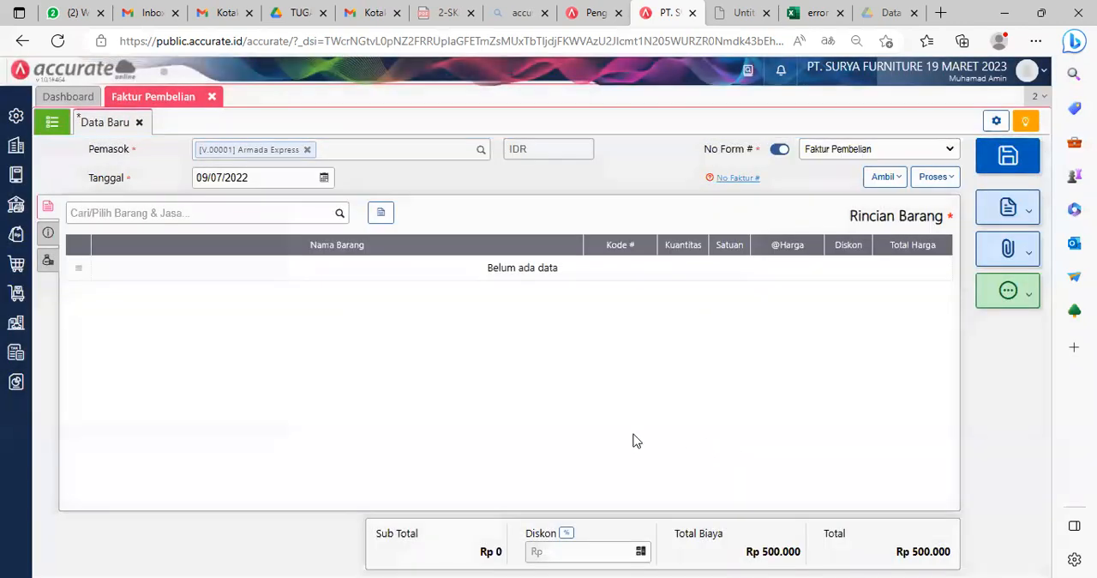
# Step: Set the amount of the other cost Beban Angkut Pembelian to 475.000 and try to save the purchase invoice
pyautogui.click(48, 263)
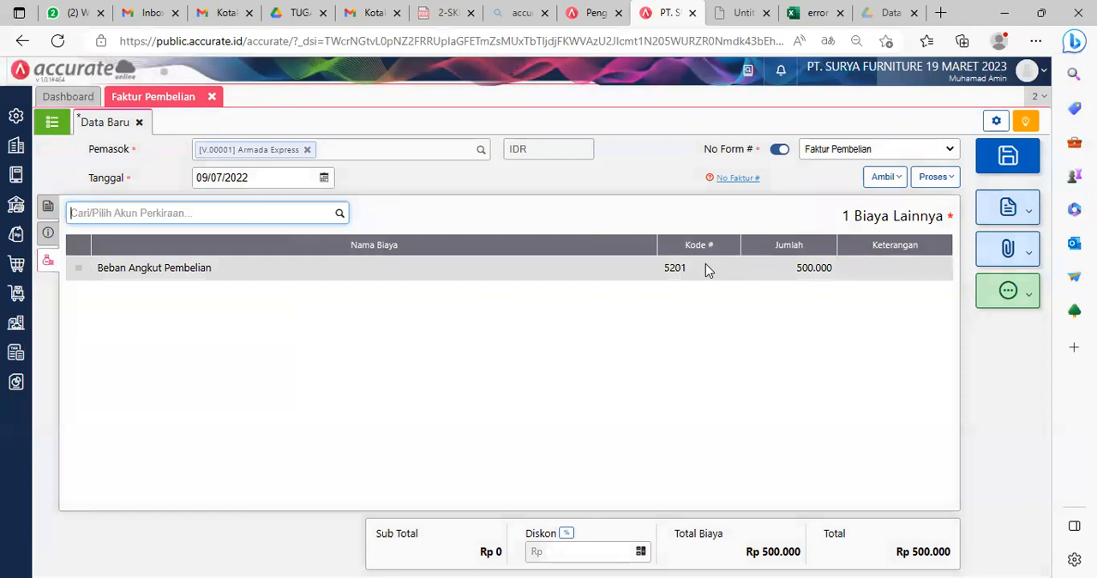
pyautogui.click(705, 269)
pyautogui.moveTo(504, 316); pyautogui.dragTo(619, 305)
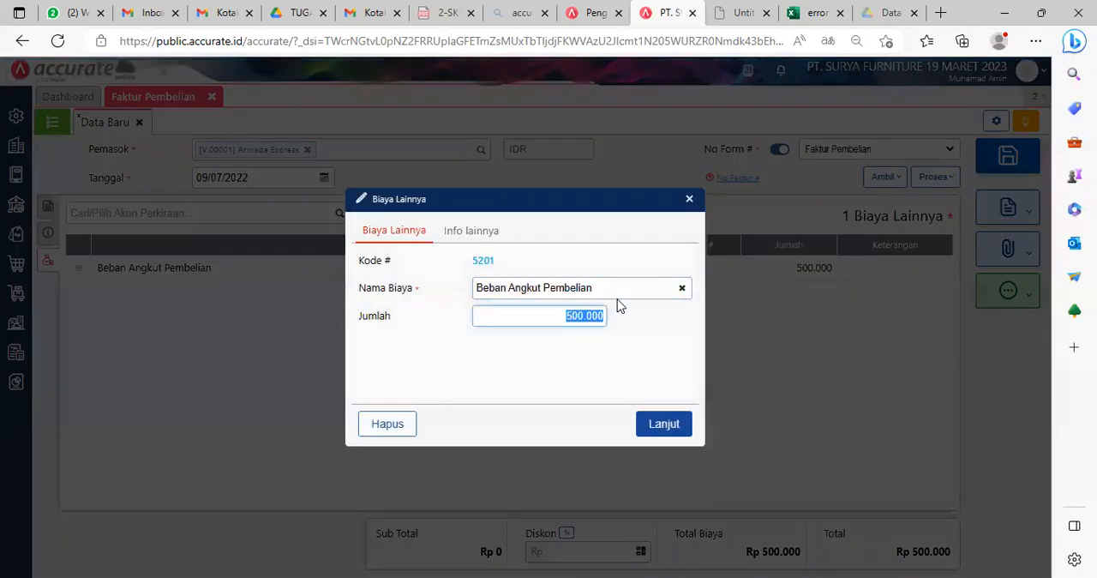
pyautogui.write('4750000')
pyautogui.press('BackSpace')
pyautogui.click(653, 426)
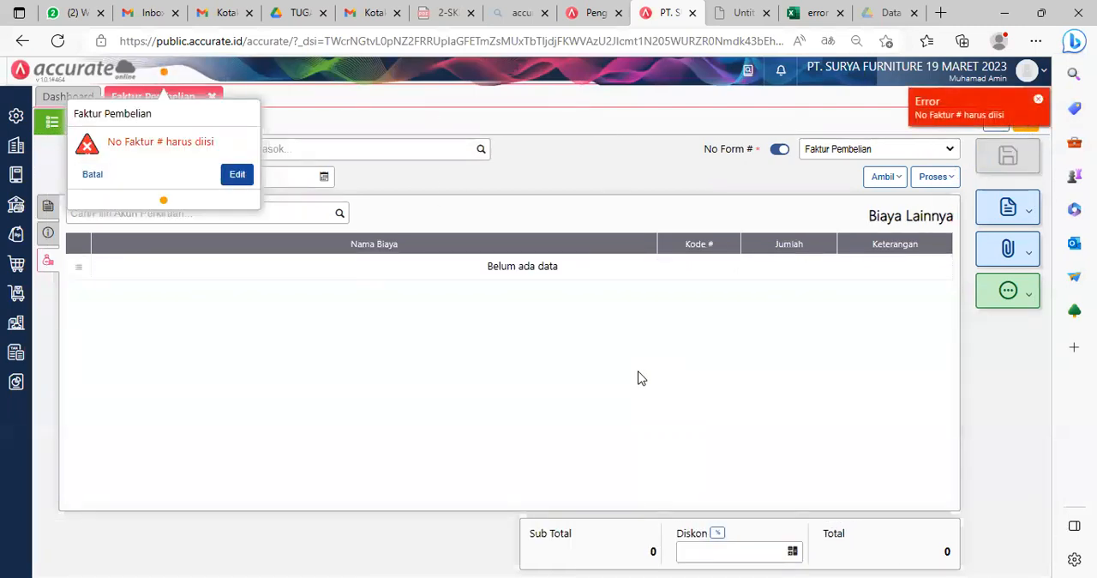
# Step: Return to editing the rejected purchase invoice, enter invoice number AE1007 and save it
pyautogui.click(236, 175)
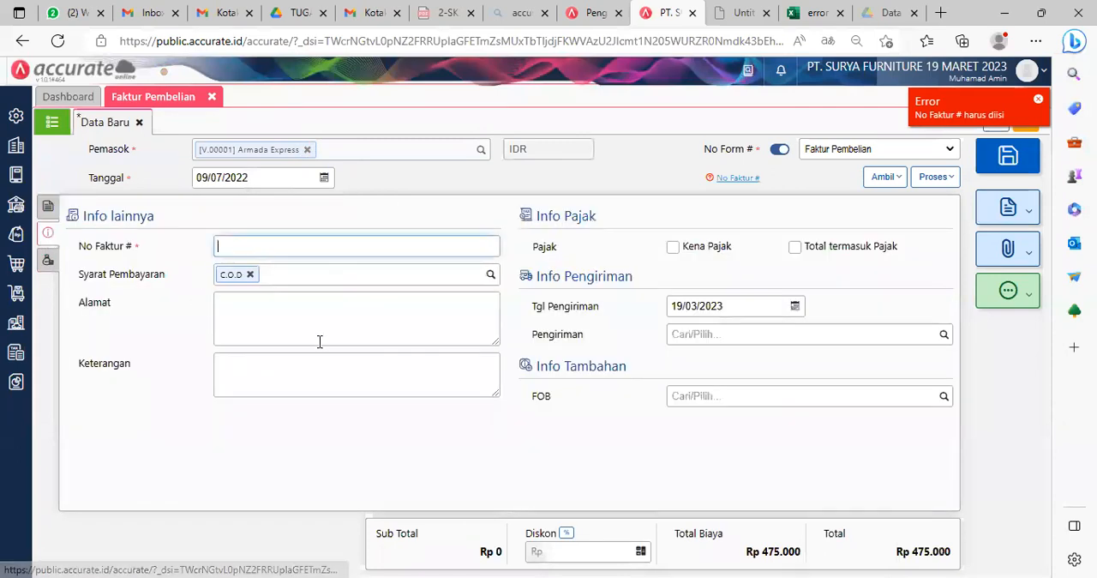
pyautogui.hotkey('alt', 'Tab')
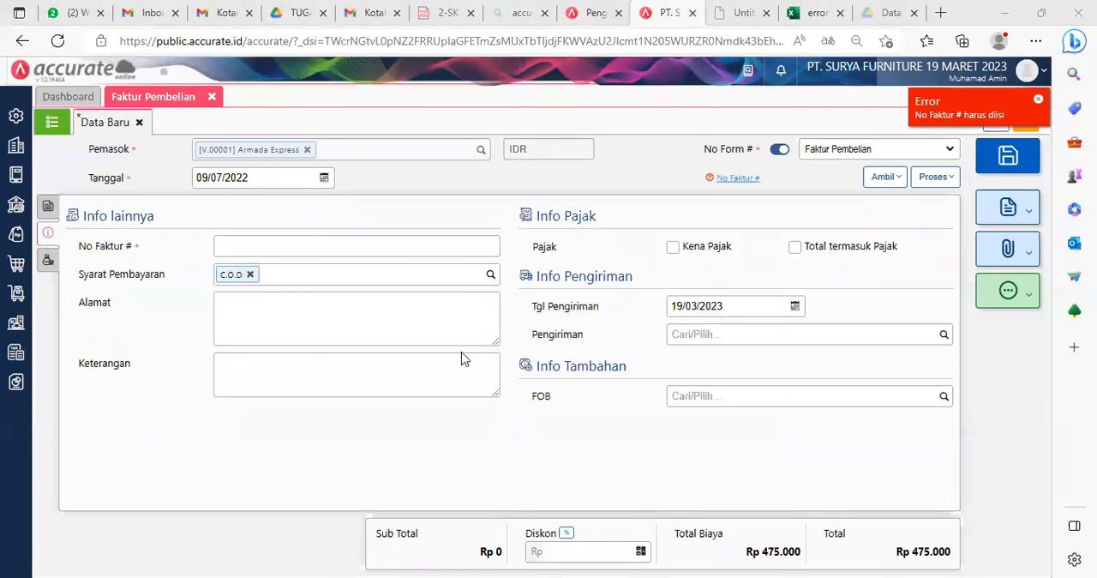
pyautogui.click(252, 244)
pyautogui.write('AE1007')
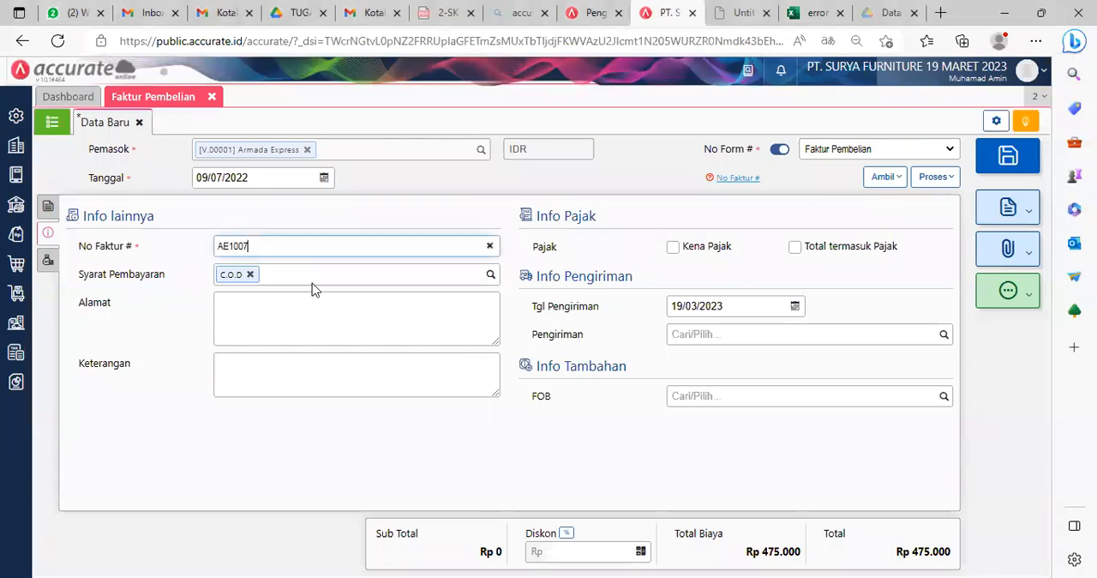
pyautogui.click(716, 467)
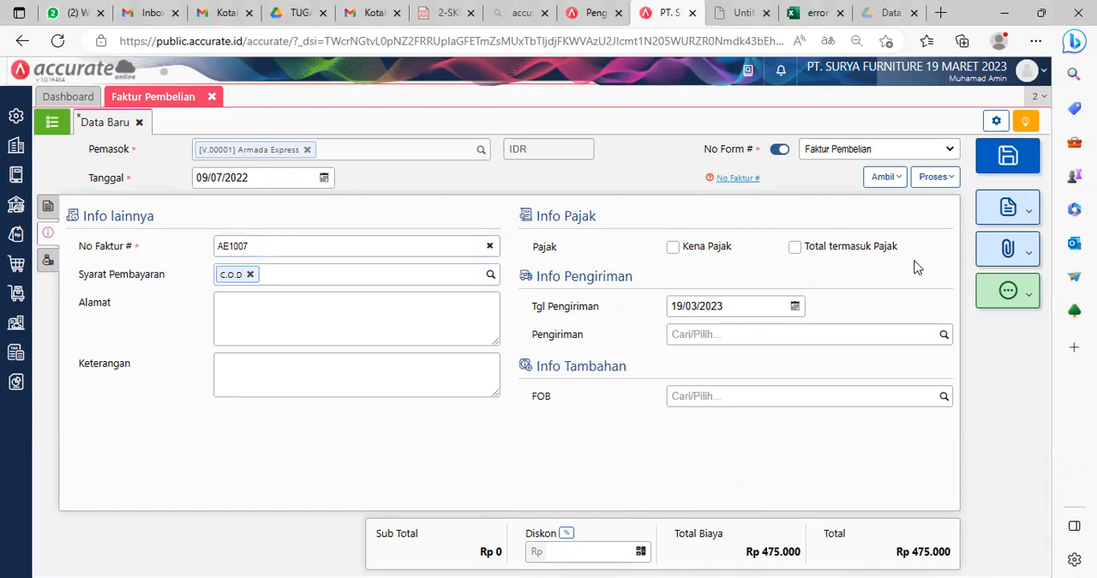
pyautogui.click(1009, 157)
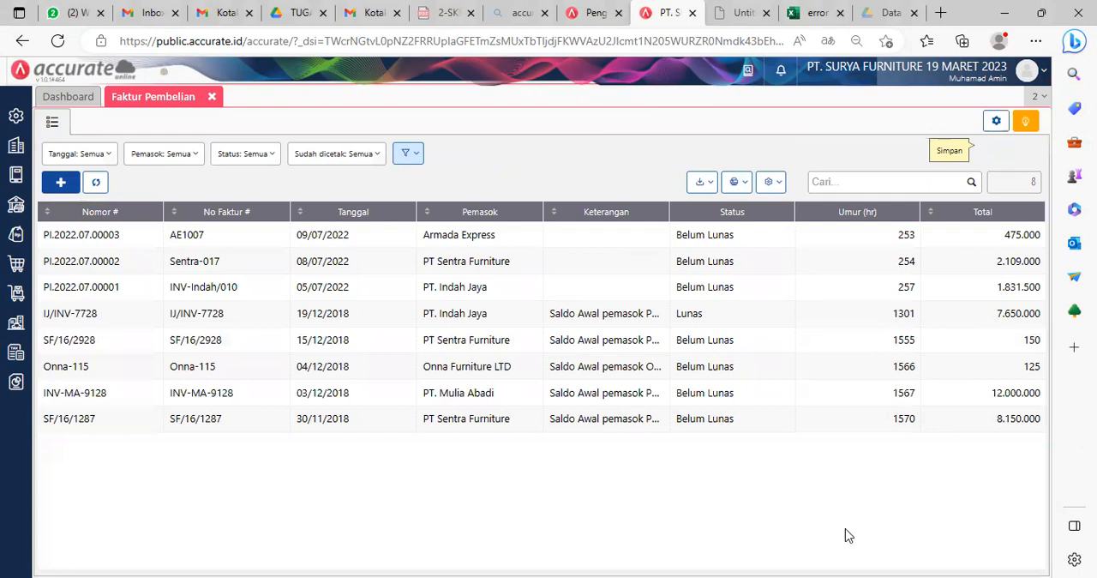
# Step: Close the purchase invoices and start a new tax invoice numbering record (Penomoran Faktur Pajak) in SmartLink Tax
pyautogui.hotkey('alt', 'Tab')
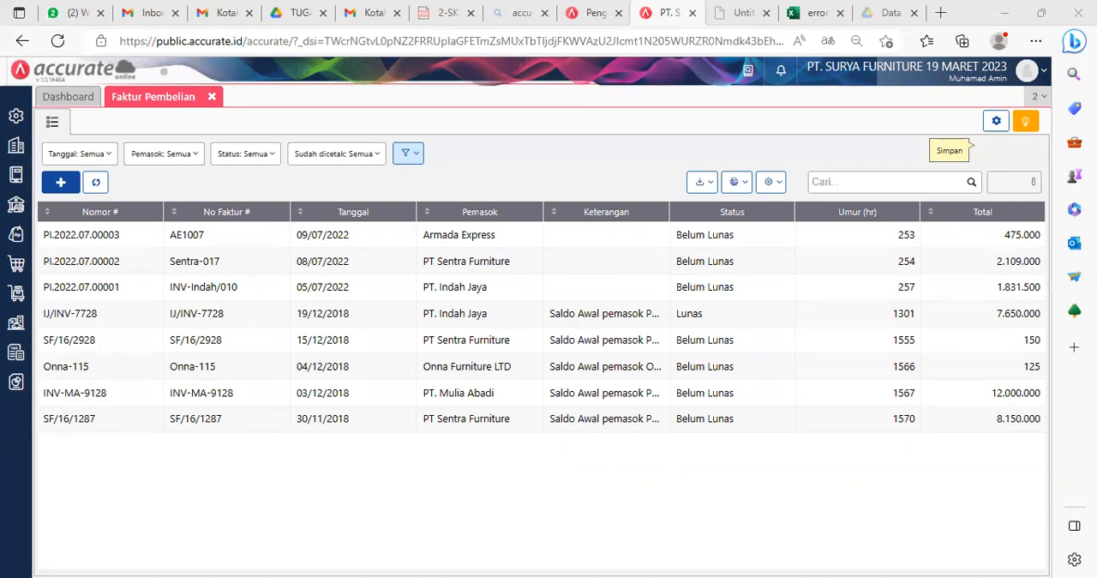
pyautogui.click(212, 96)
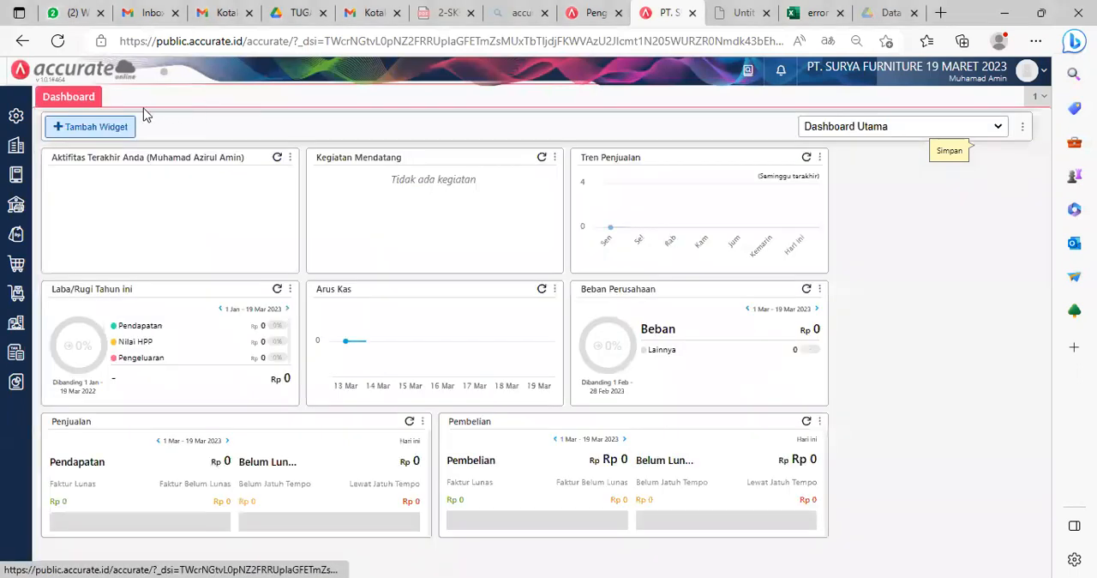
pyautogui.click(13, 351)
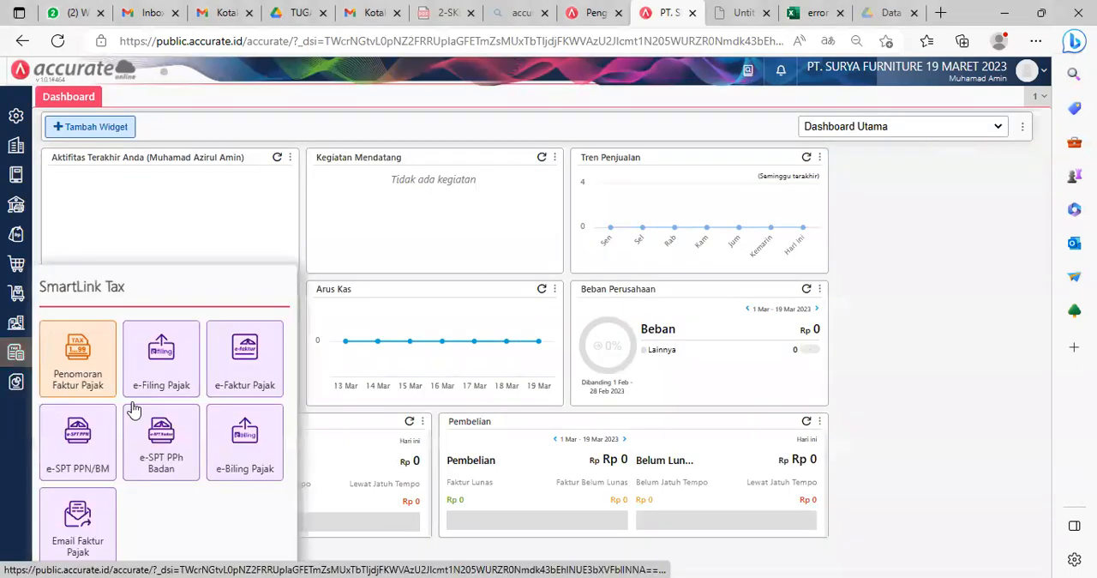
pyautogui.click(74, 361)
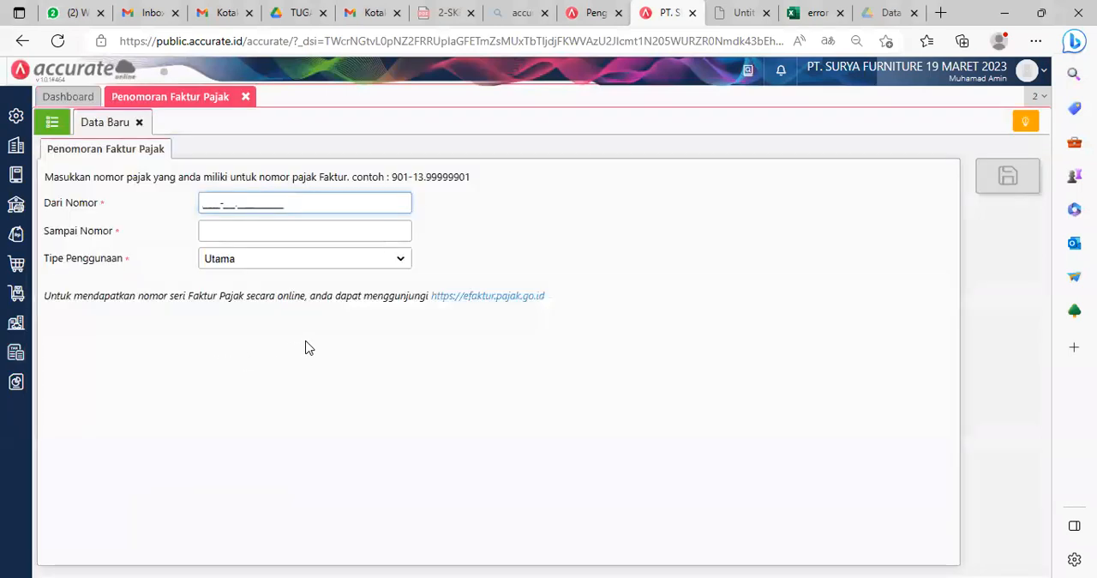
pyautogui.hotkey('alt', 'Tab')
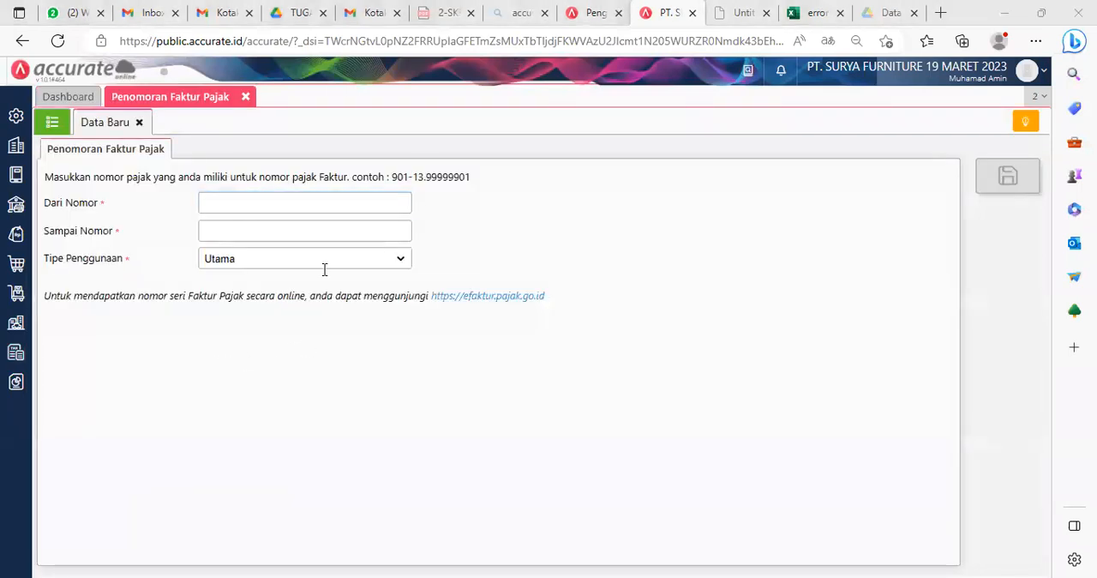
# Step: Set the tax invoice number range from 801-19.12131400 to 801-19.12131500
pyautogui.hotkey('alt', 'Tab')
pyautogui.write('801-19.12131400')
pyautogui.click(282, 234)
pyautogui.write('801-19.12131400')
pyautogui.doubleClick(270, 232)
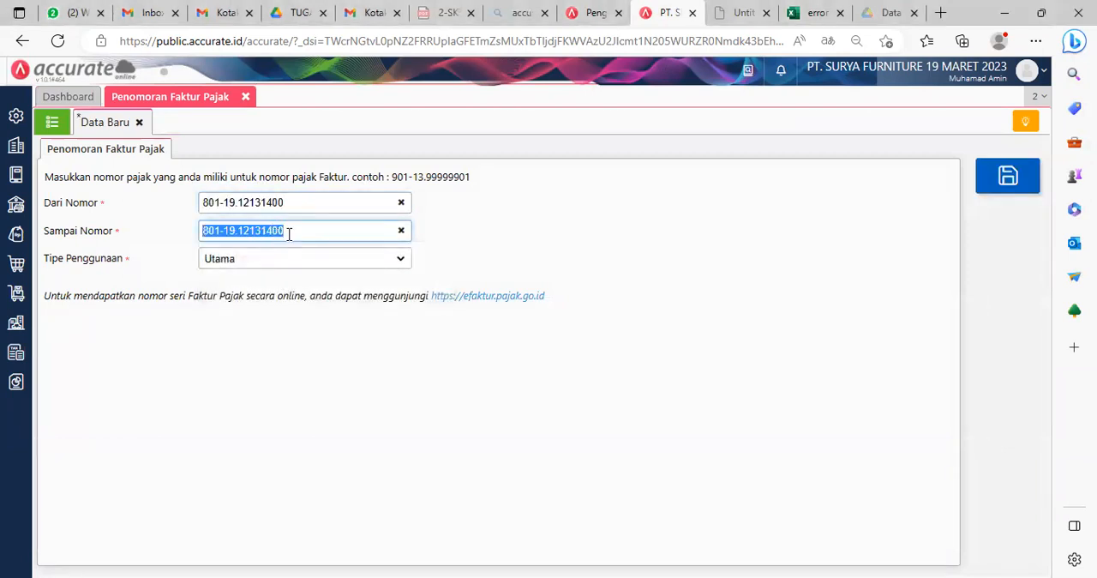
pyautogui.click(289, 230)
pyautogui.press('Left')
pyautogui.press('Left')
pyautogui.press('BackSpace')
pyautogui.write('5')
pyautogui.click(576, 251)
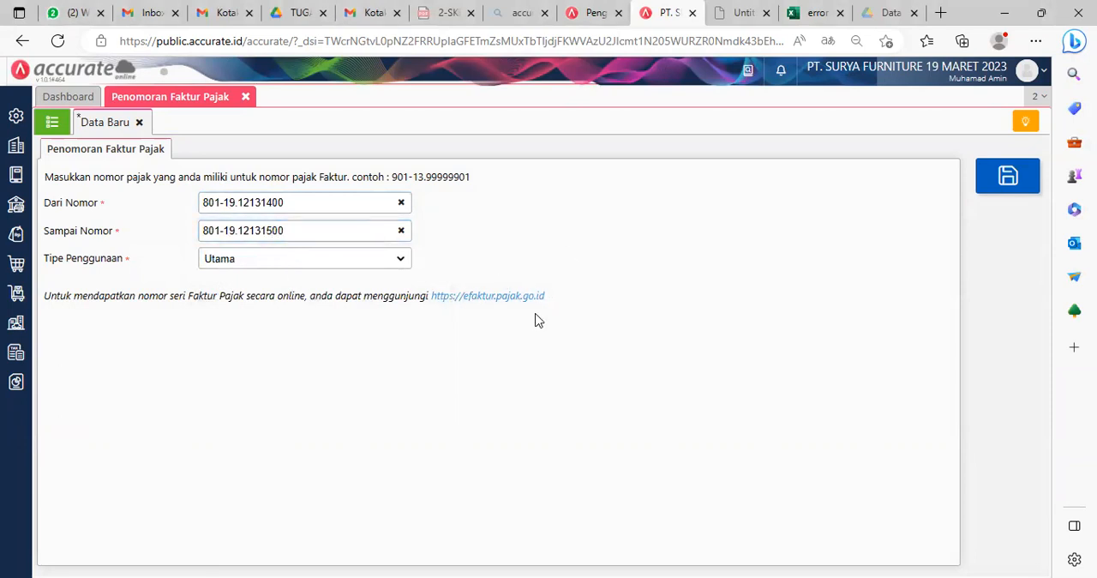
# Step: Save the tax invoice numbering, check it in the list and close the numbering form
pyautogui.click(1001, 176)
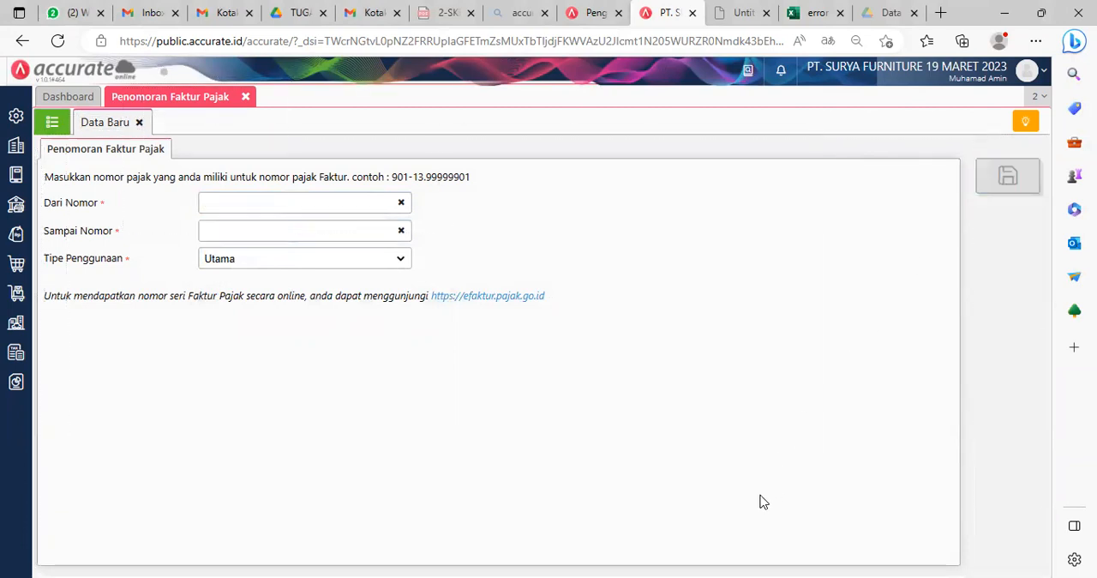
pyautogui.click(901, 503)
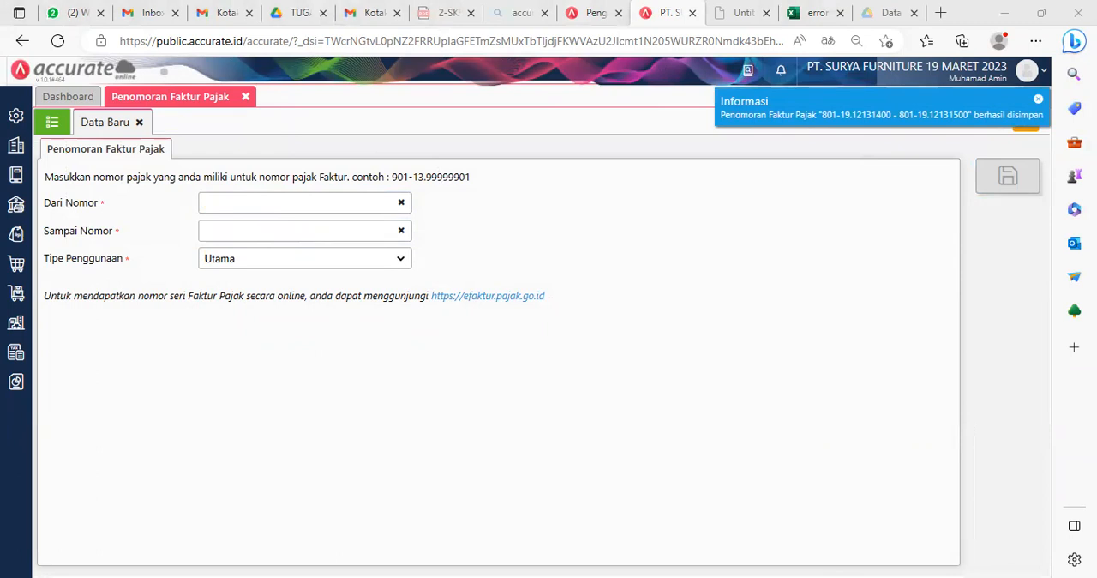
pyautogui.click(69, 126)
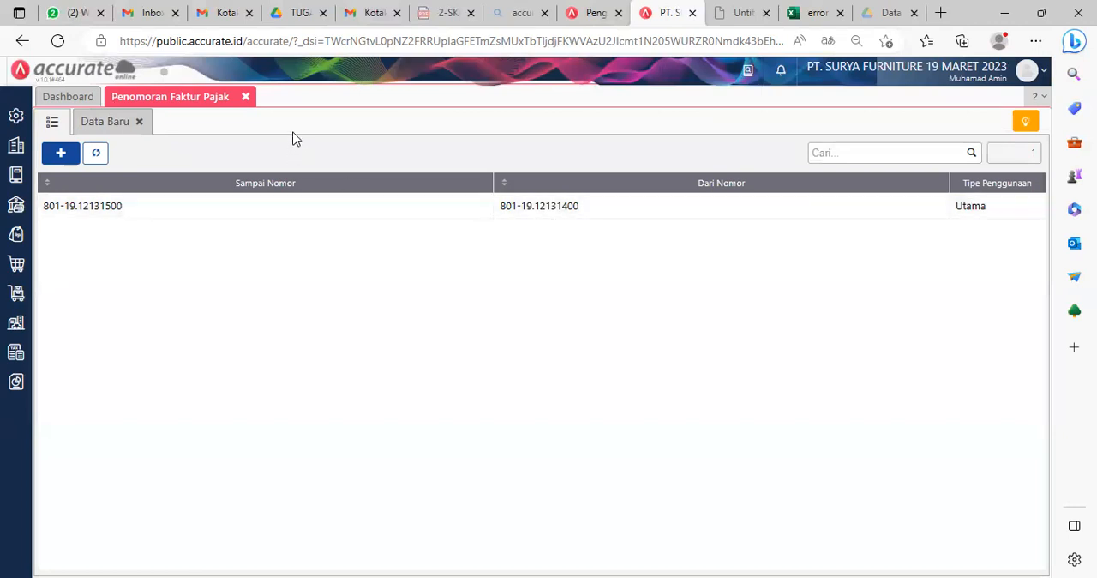
pyautogui.click(246, 98)
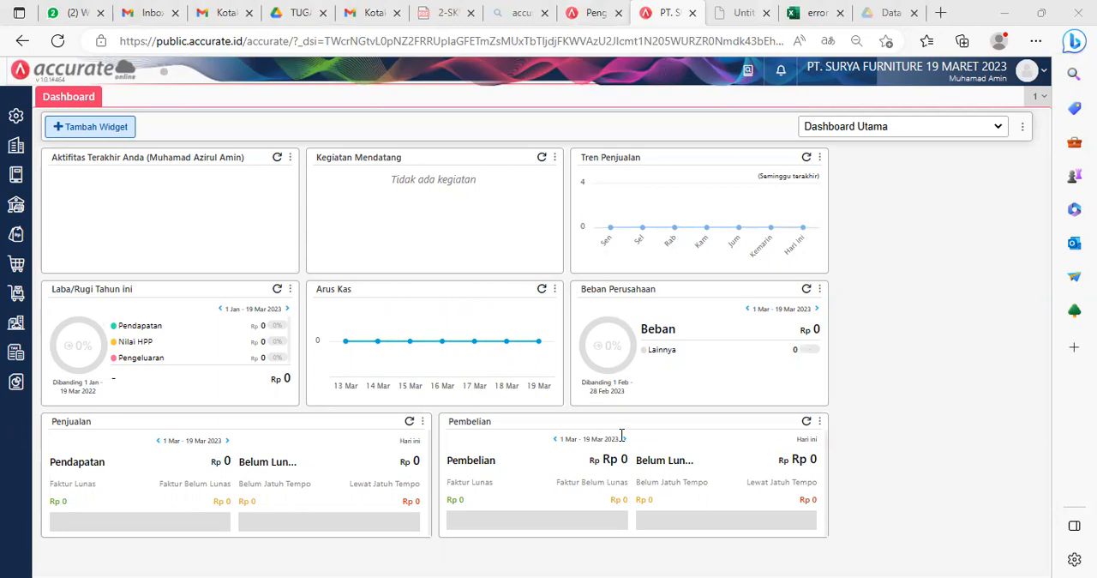
# Step: Start a new sales quotation (Penawaran Penjualan) for customer CV Berkah Abadi dated 06/07/2022
pyautogui.click(16, 234)
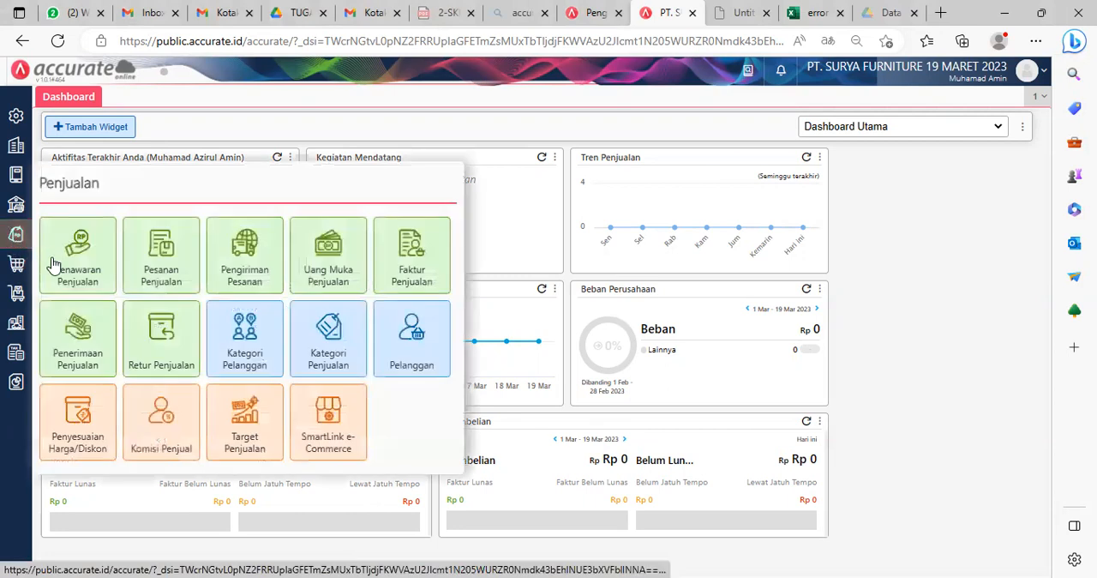
pyautogui.click(90, 247)
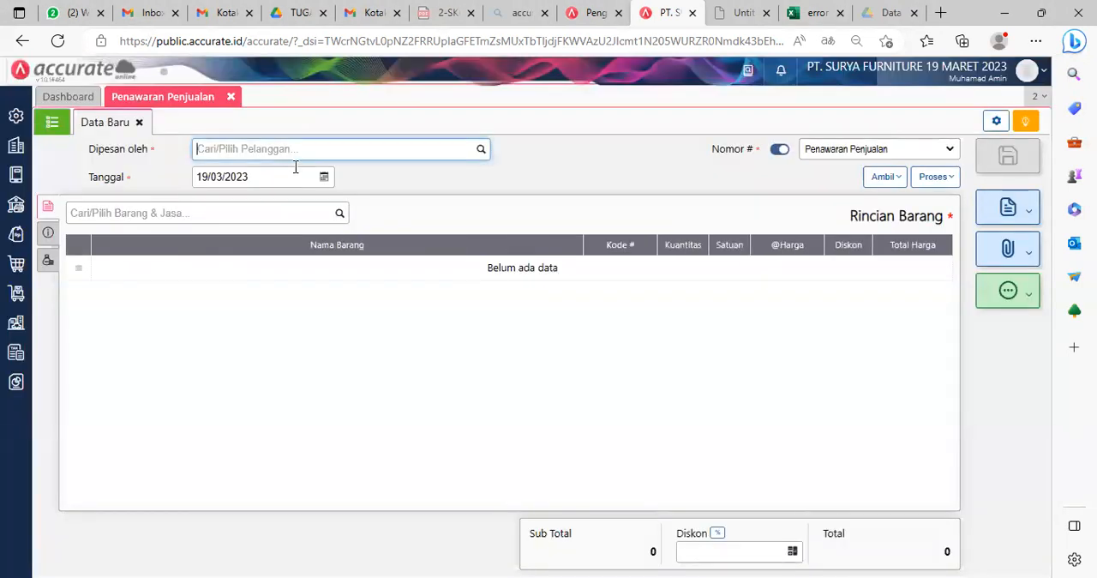
pyautogui.write('CV')
pyautogui.click(288, 176)
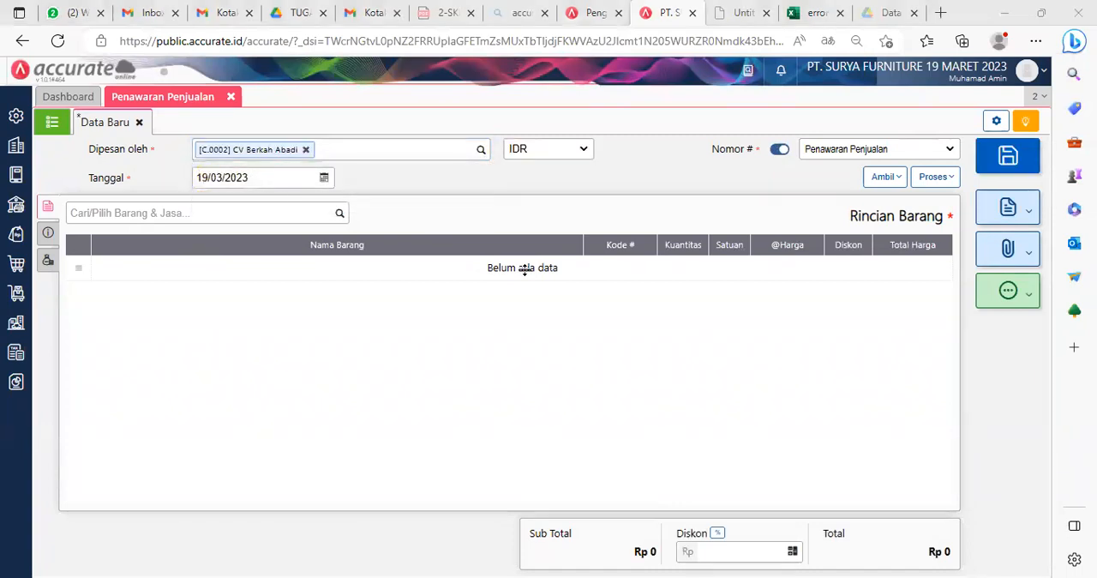
pyautogui.click(265, 177)
pyautogui.write('06/07/2022')
# Step: Add the item Kursi Bar to the quotation with a quantity of 20 PCS
pyautogui.click(303, 206)
pyautogui.write('kur')
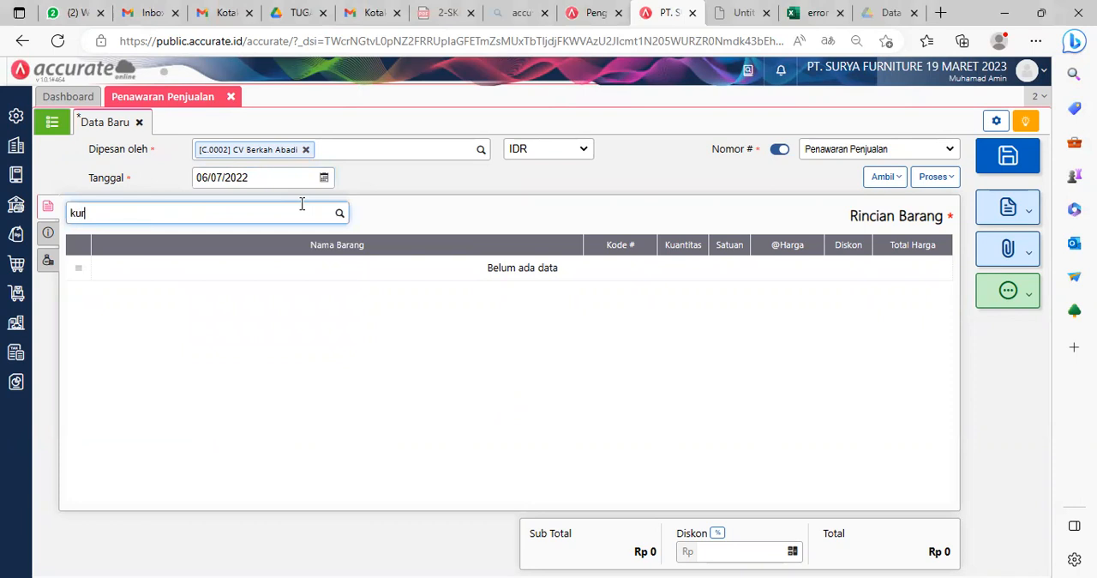
pyautogui.write('si')
pyautogui.click(167, 249)
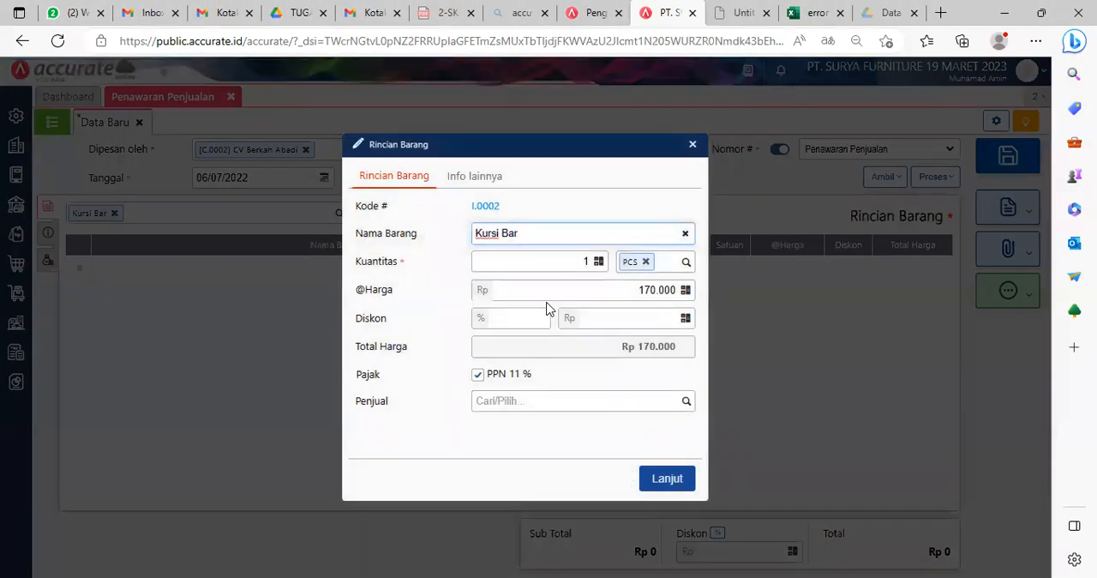
pyautogui.click(577, 263)
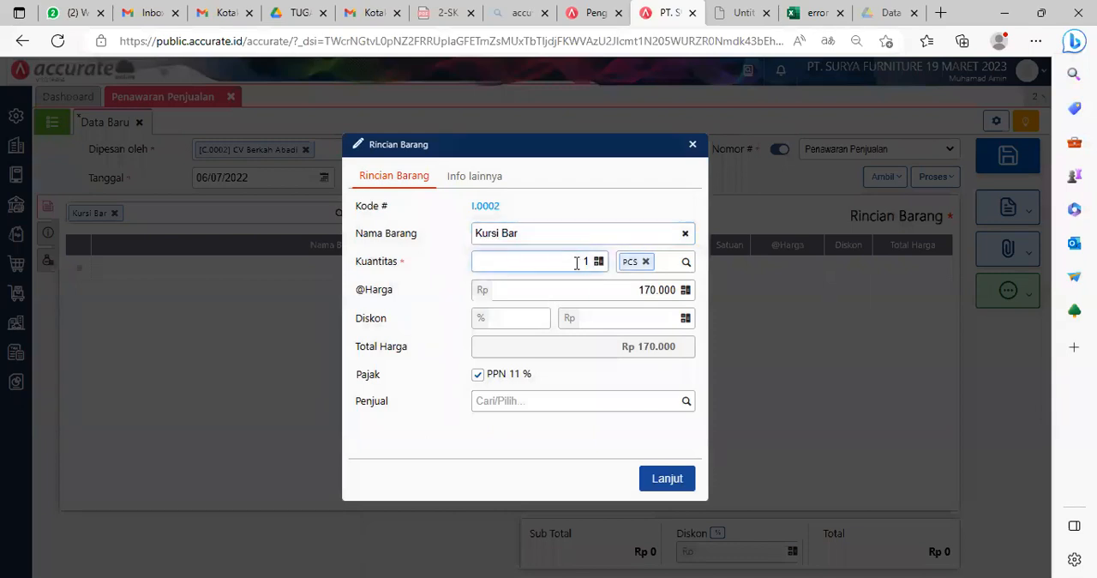
pyautogui.click(640, 380)
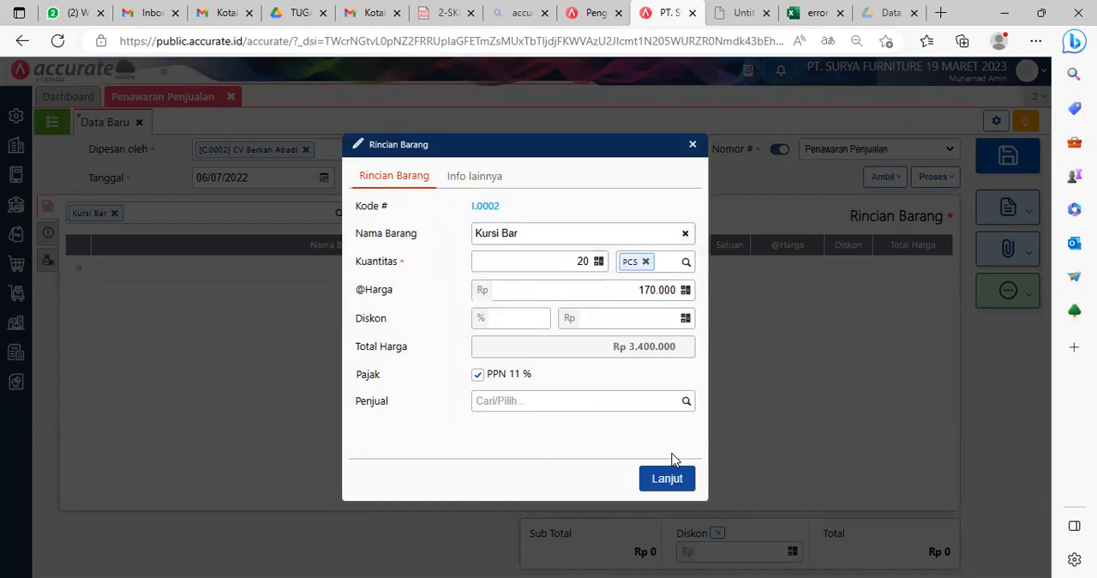
pyautogui.click(672, 481)
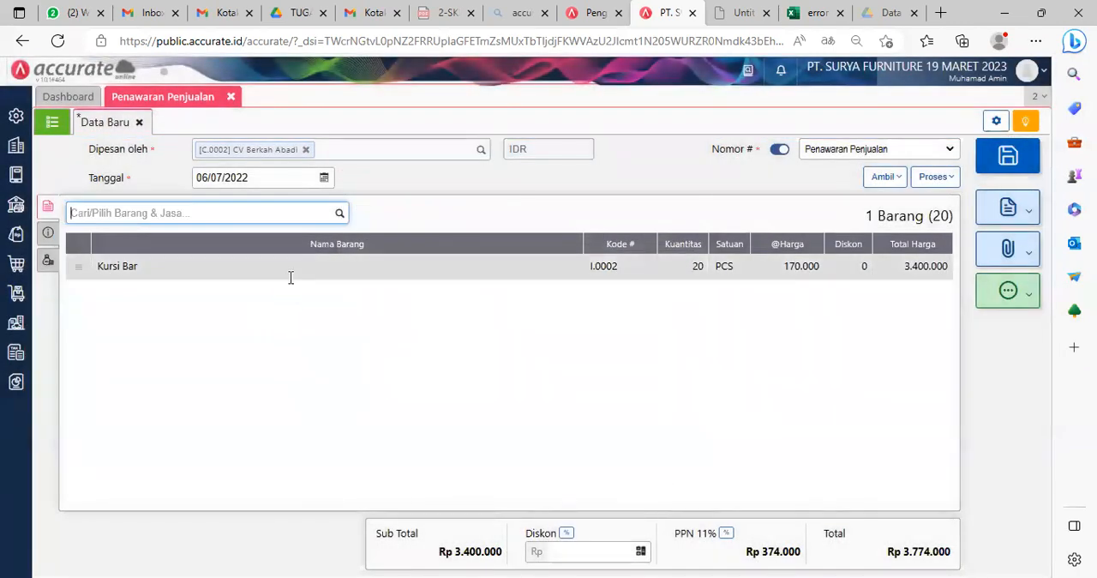
# Step: Add the item Kursi Kerja to the quotation with a quantity of 20 PCS
pyautogui.write('kerja')
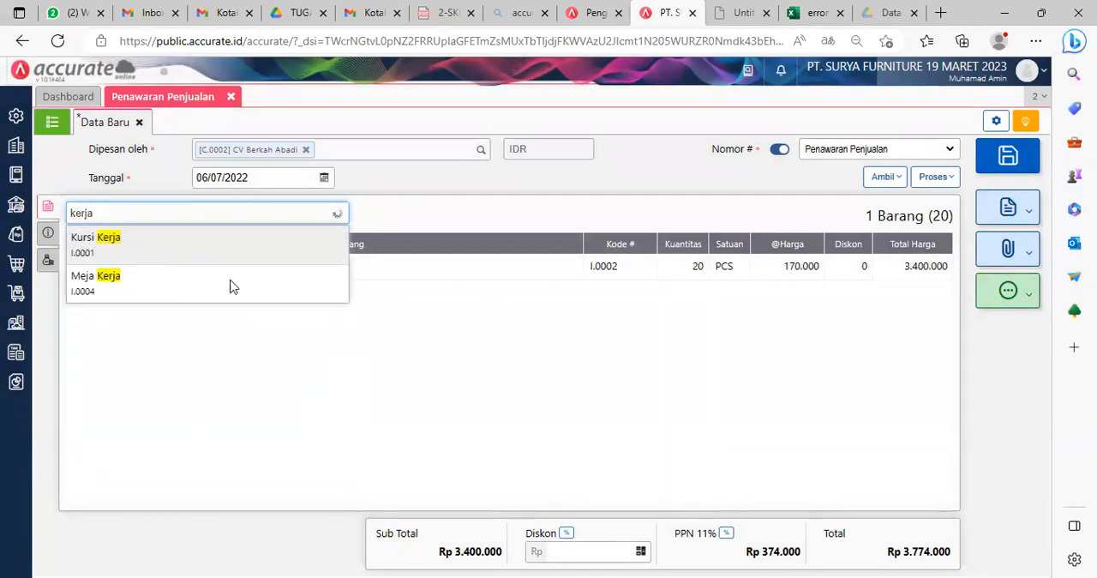
pyautogui.press('Return')
pyautogui.click(571, 259)
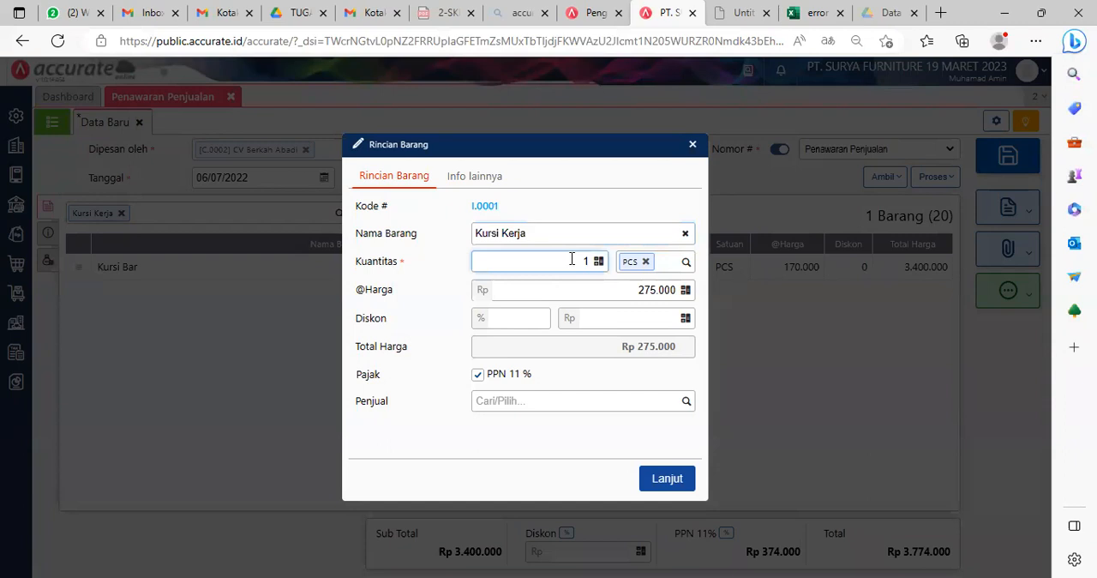
pyautogui.write('20')
pyautogui.press('Delete')
pyautogui.click(588, 398)
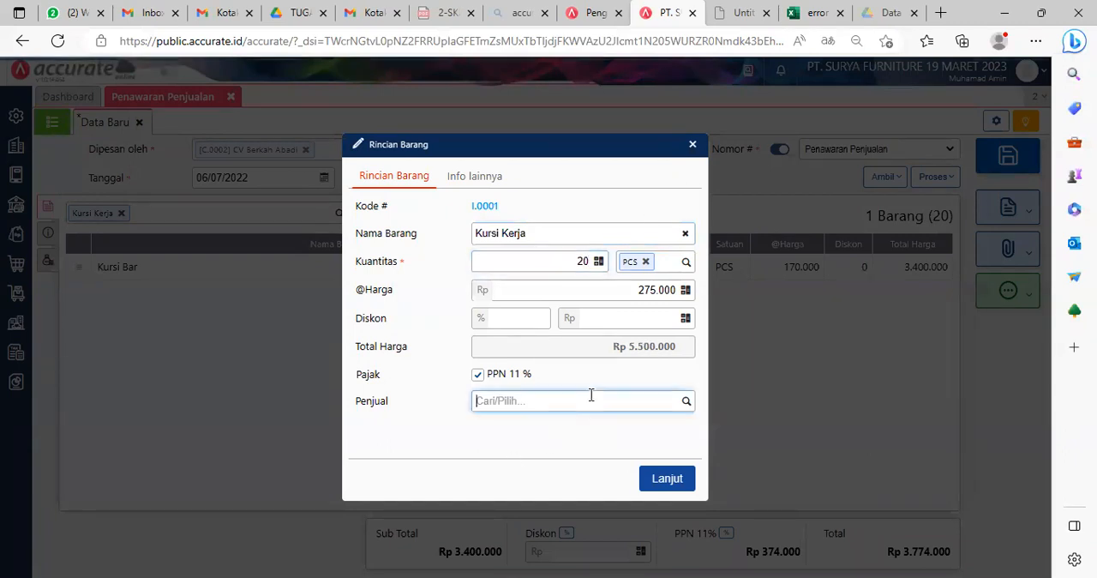
pyautogui.click(668, 479)
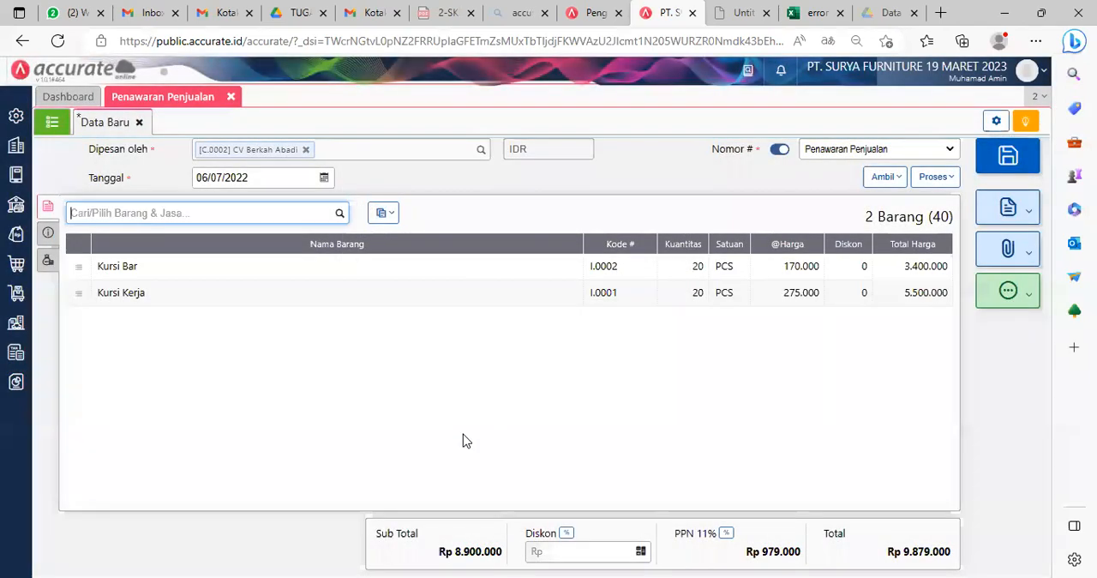
# Step: Add the item Kursi Santai to the quotation with a quantity of 20 PCS
pyautogui.write('kursi sa')
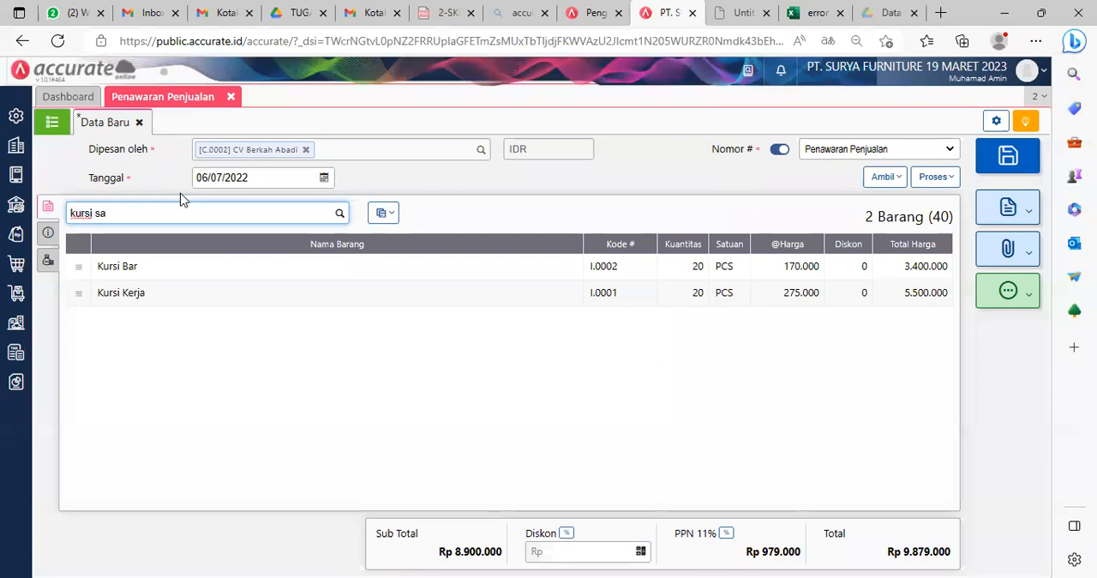
pyautogui.click(144, 238)
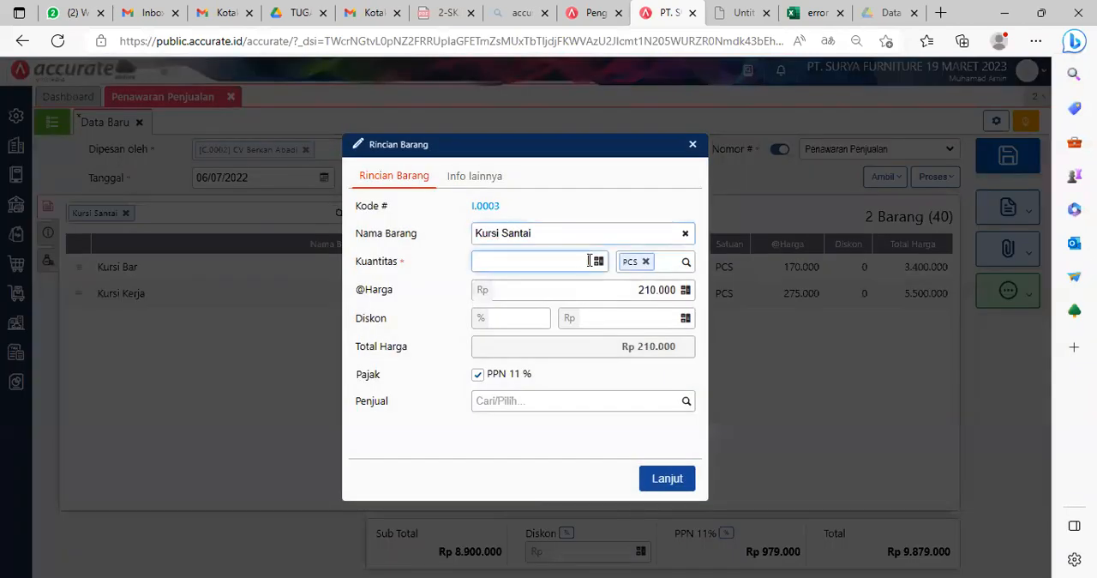
pyautogui.write('20')
pyautogui.click(621, 320)
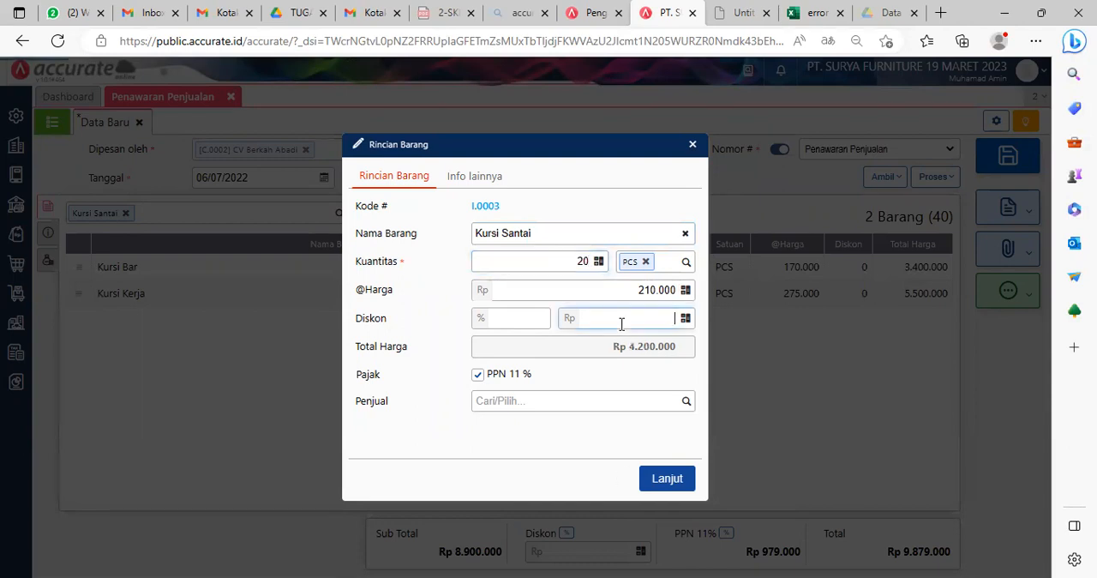
pyautogui.click(688, 478)
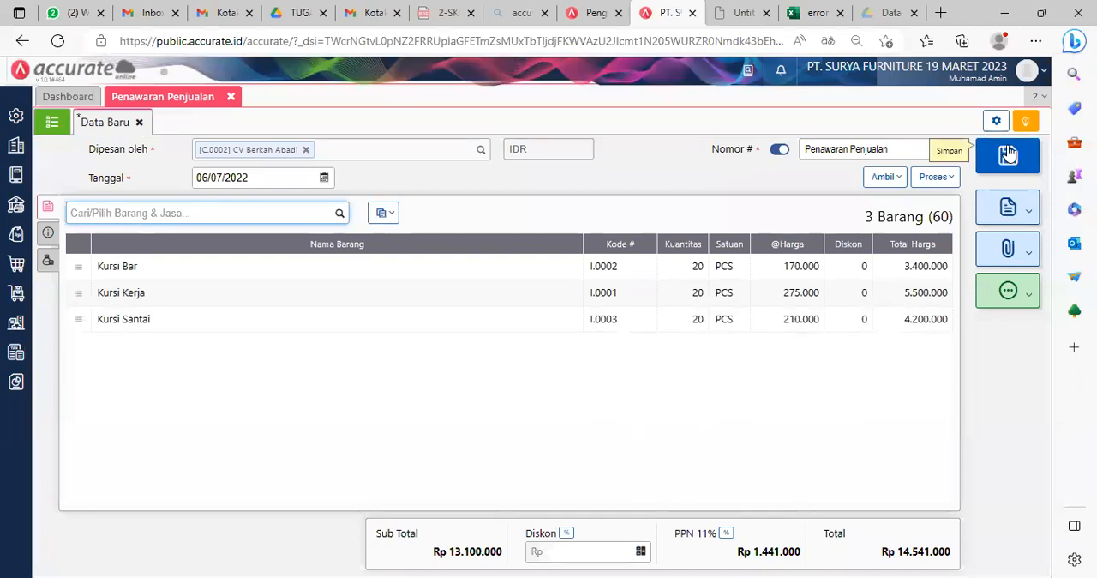
# Step: Save the sales quotation and close the Penawaran Penjualan form
pyautogui.click(1020, 170)
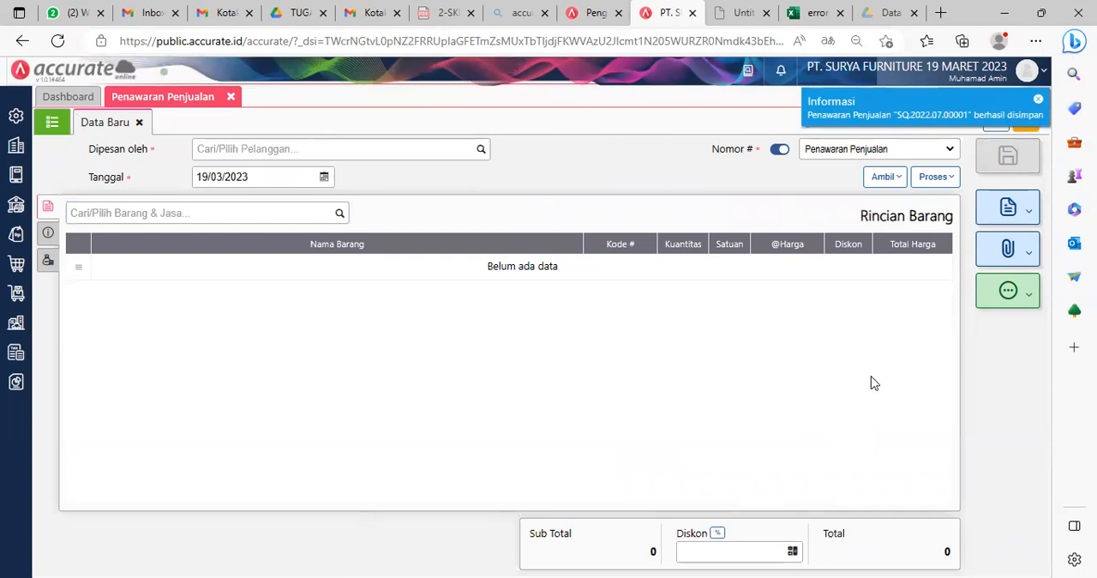
pyautogui.click(230, 96)
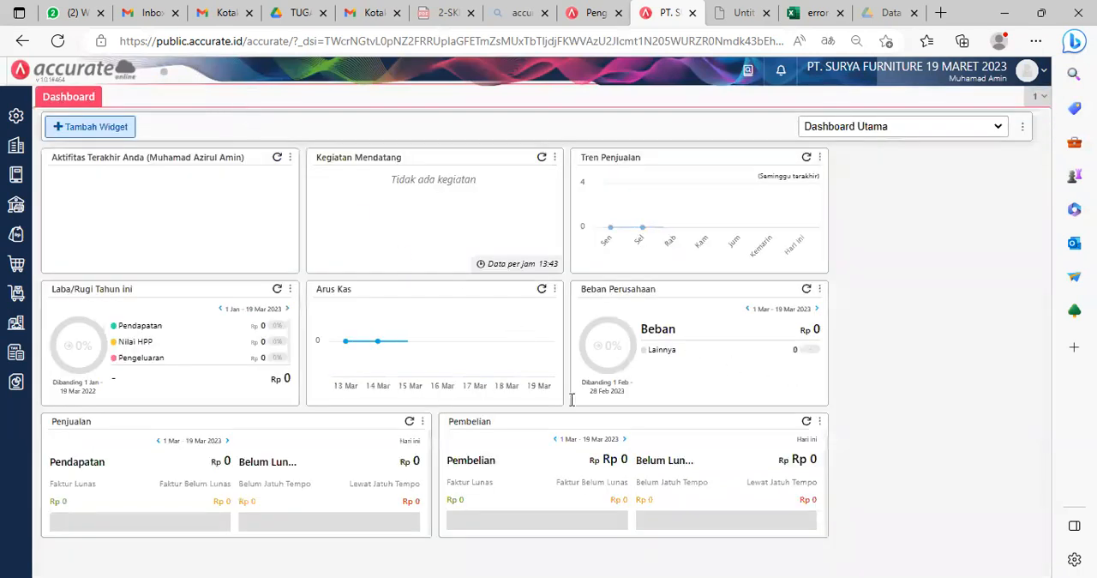
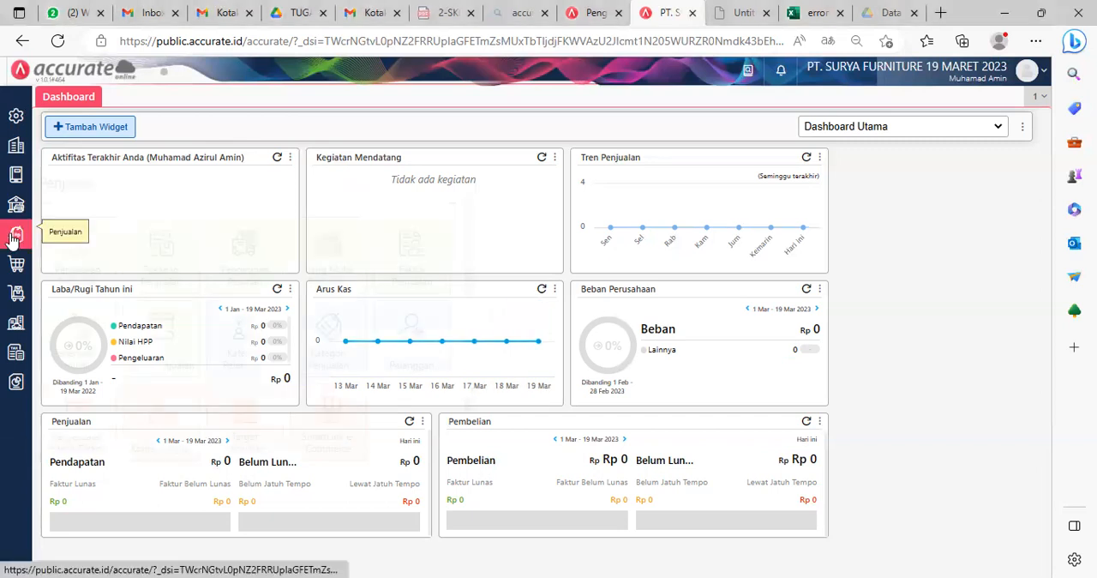
# Step: Start a new Pesanan Penjualan for CV Berkah Abadi and set its date to 07/07/2022
pyautogui.moveTo(16, 237)
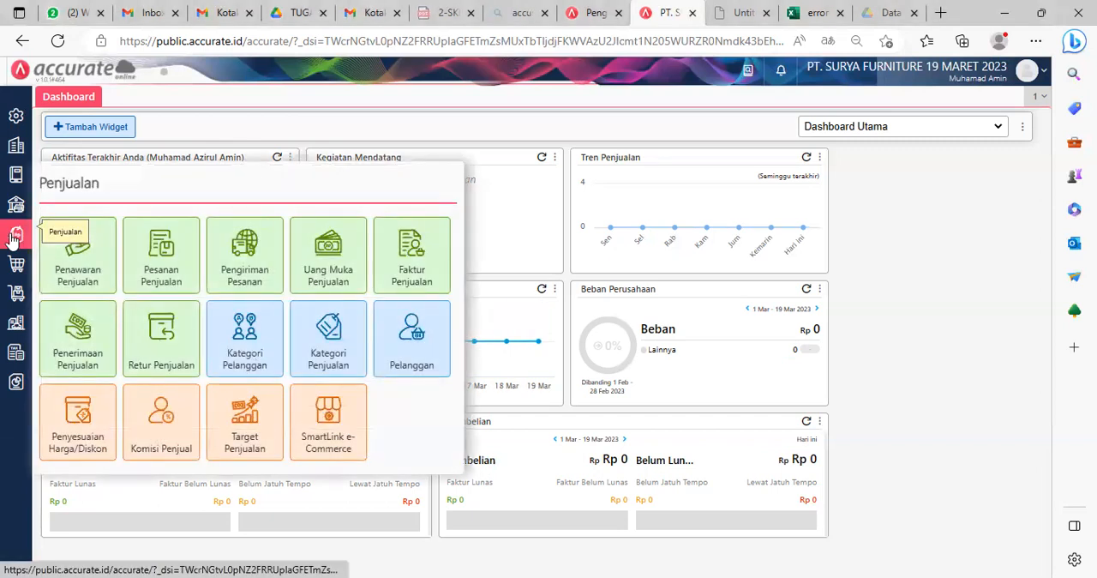
pyautogui.click(166, 259)
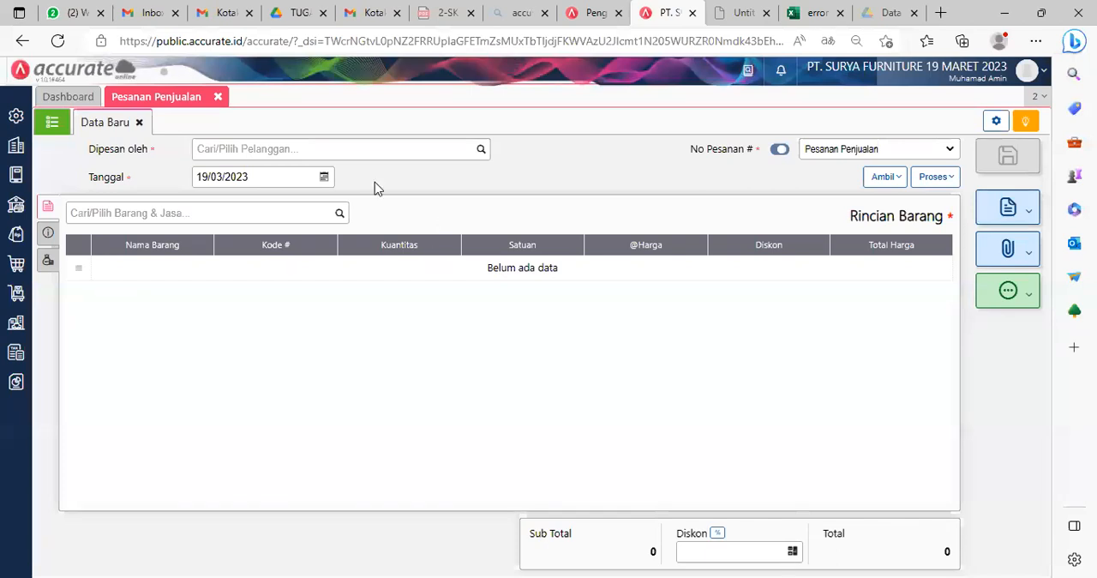
pyautogui.write('ber')
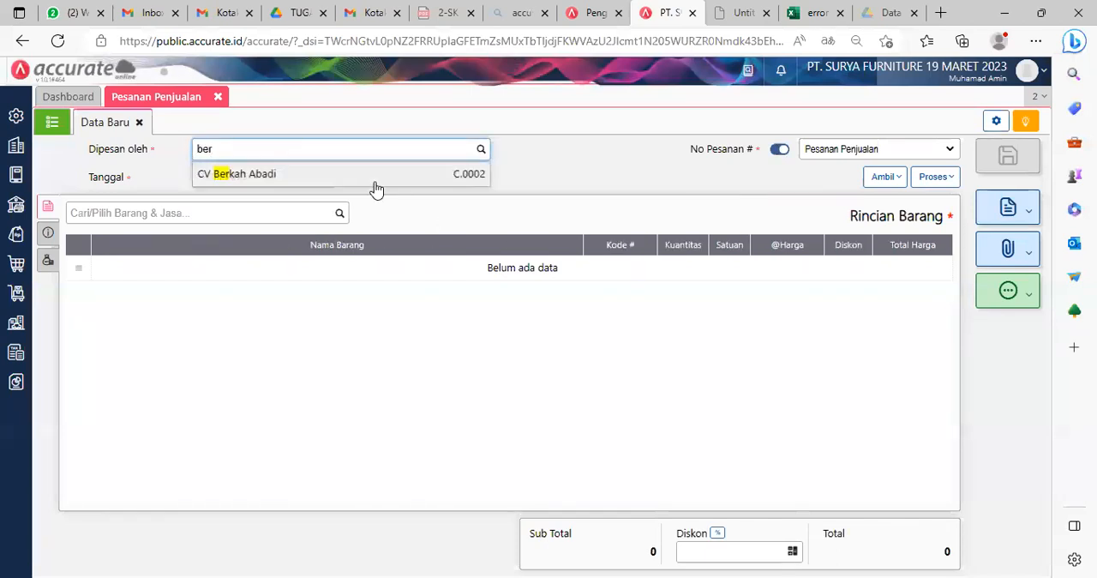
pyautogui.click(303, 175)
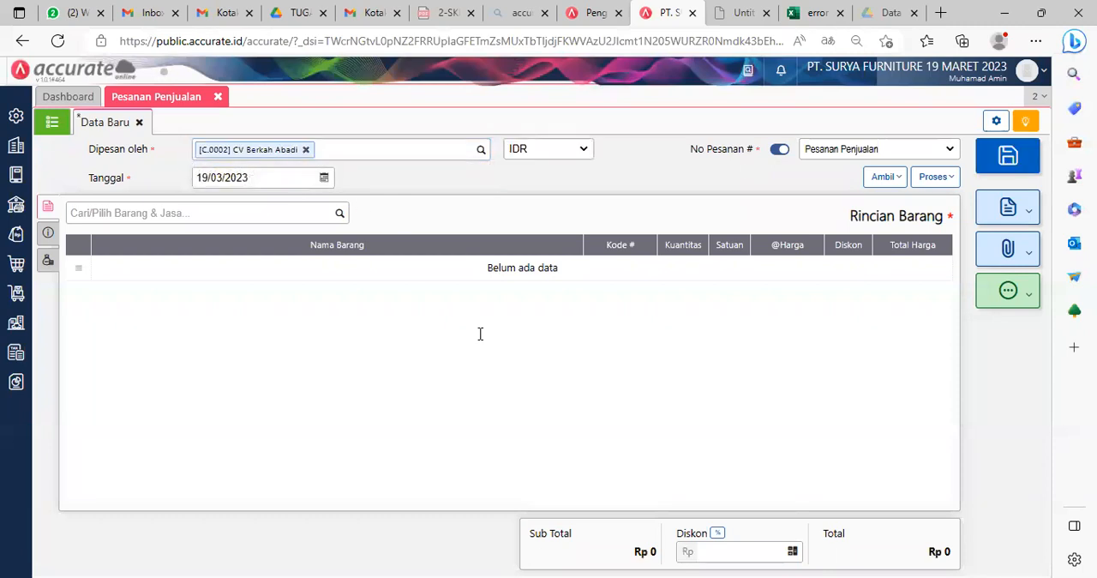
pyautogui.click(269, 177)
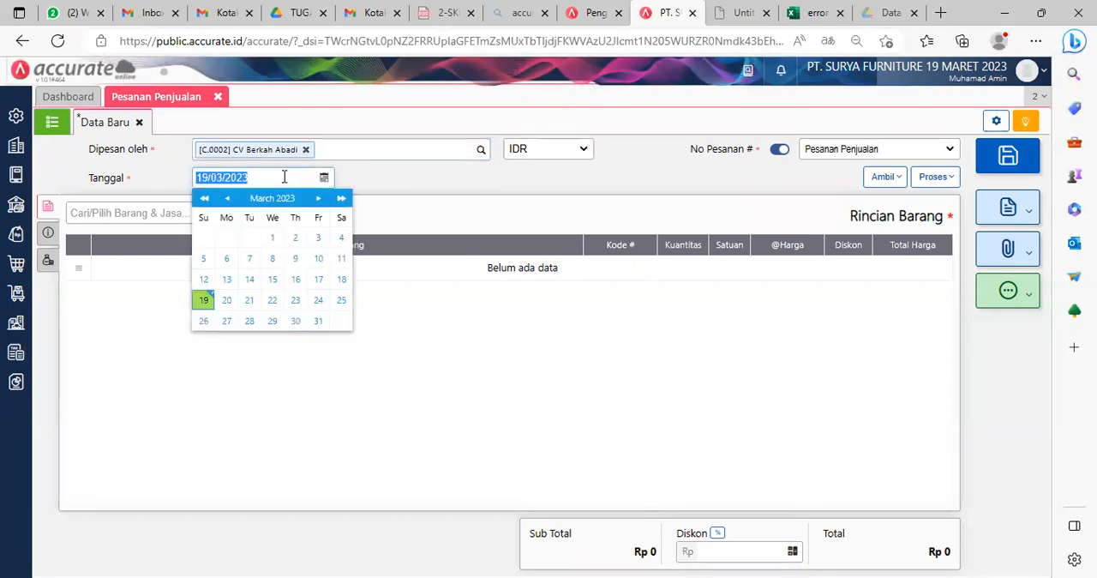
pyautogui.write('07/07/20')
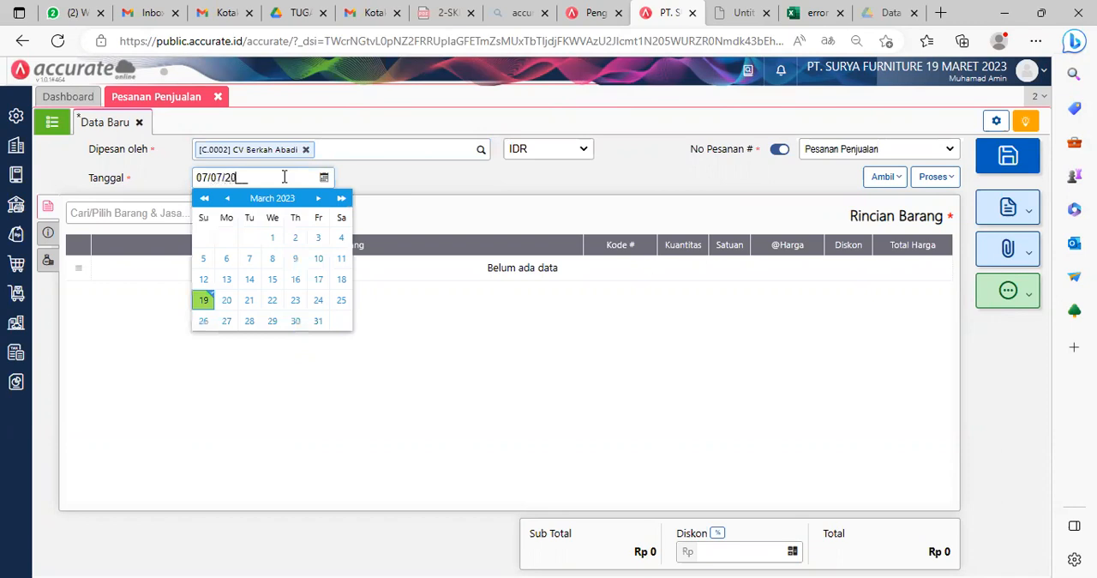
pyautogui.click(531, 334)
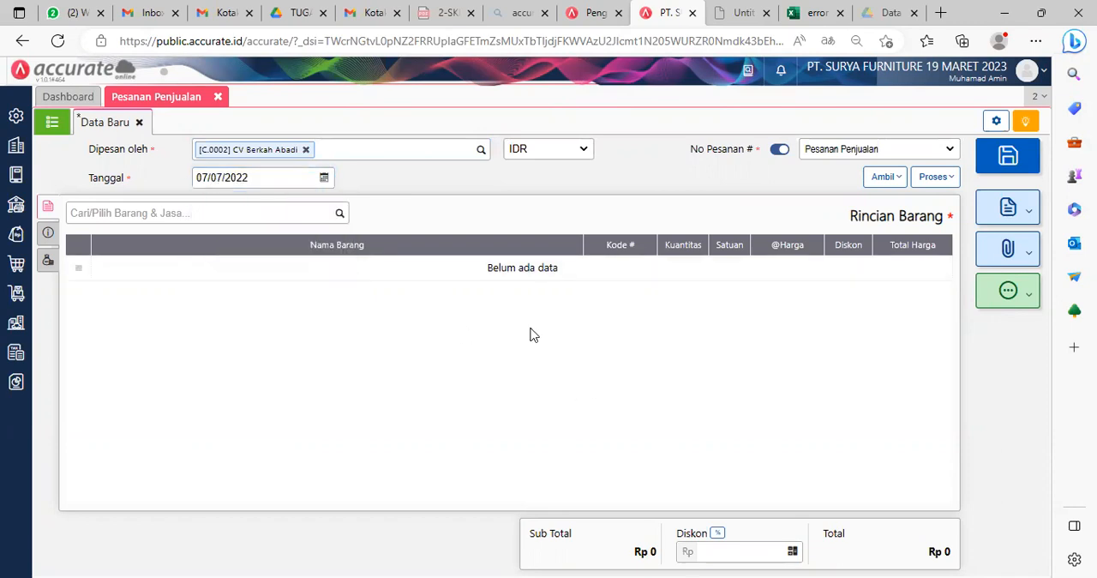
# Step: Copy all items into the sales order from the customer's Penawaran Penjualan dated 06/07/2022
pyautogui.click(881, 178)
pyautogui.click(827, 202)
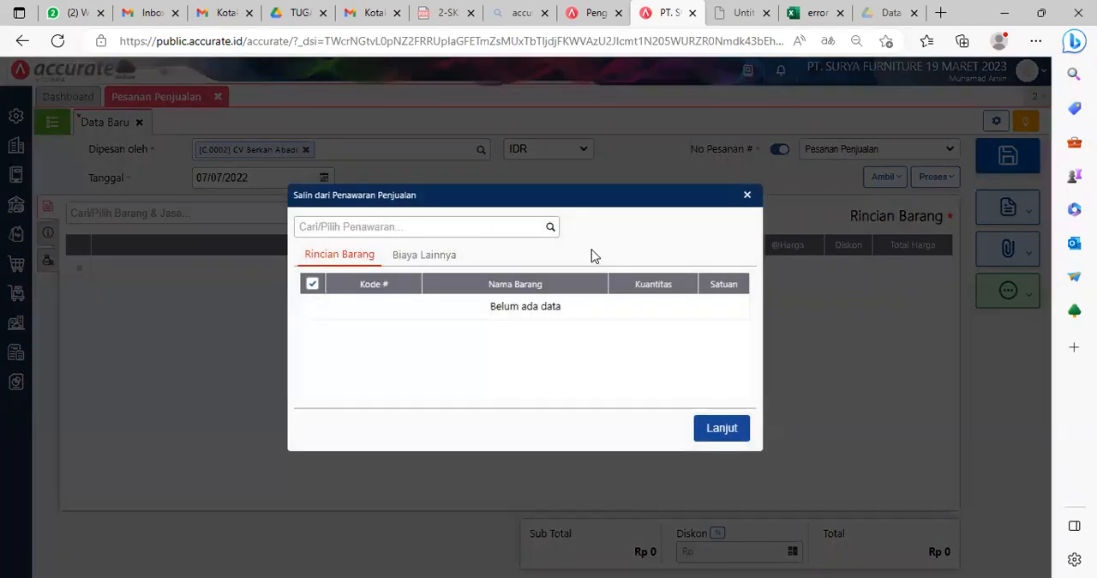
pyautogui.click(550, 228)
pyautogui.click(458, 261)
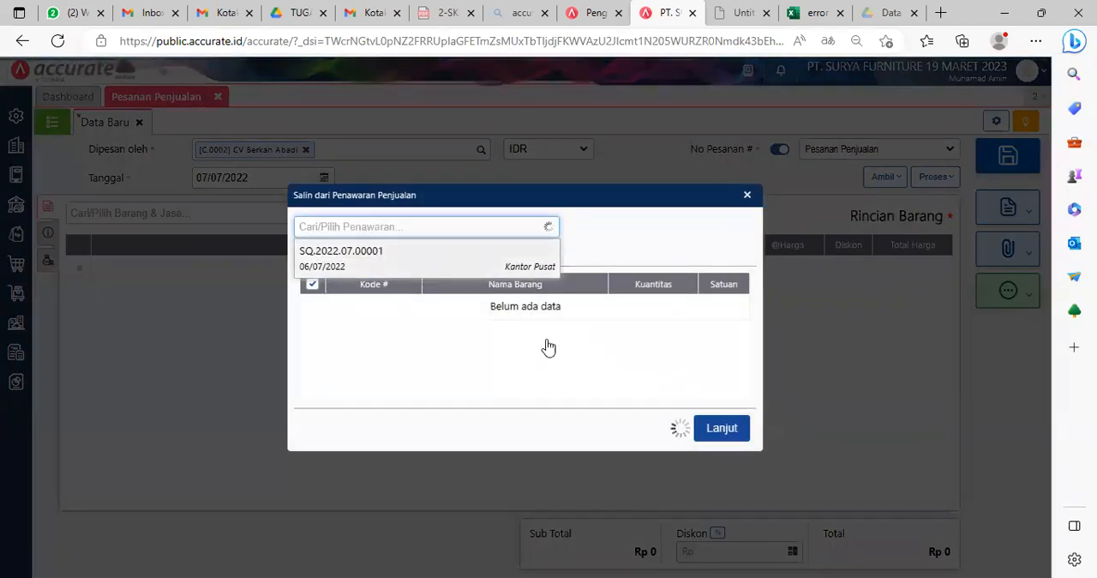
pyautogui.click(722, 449)
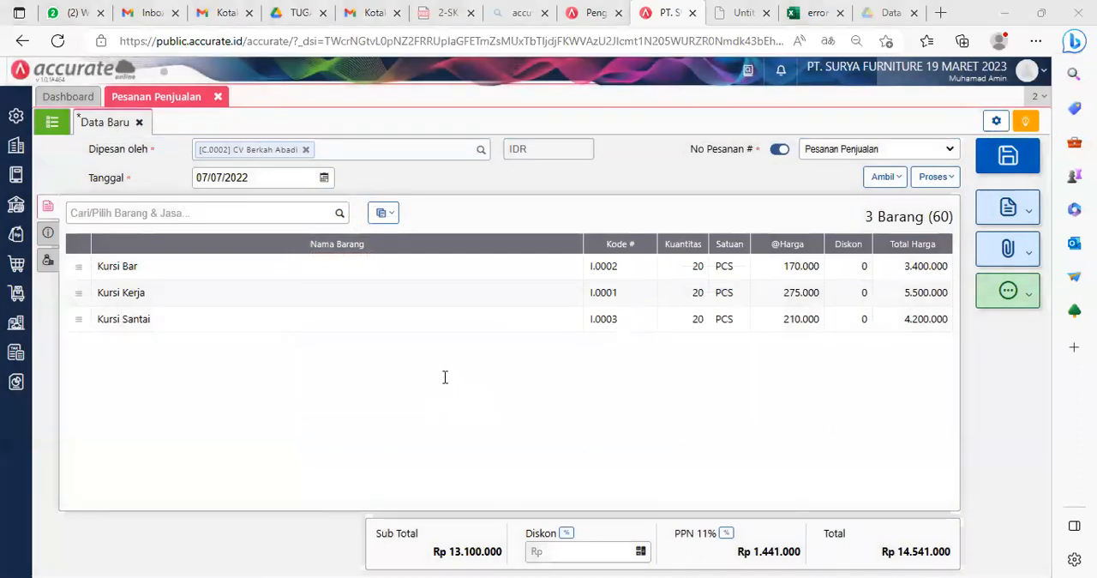
# Step: Enter the customer's purchase order number as the No. PO in the order's additional information
pyautogui.click(48, 233)
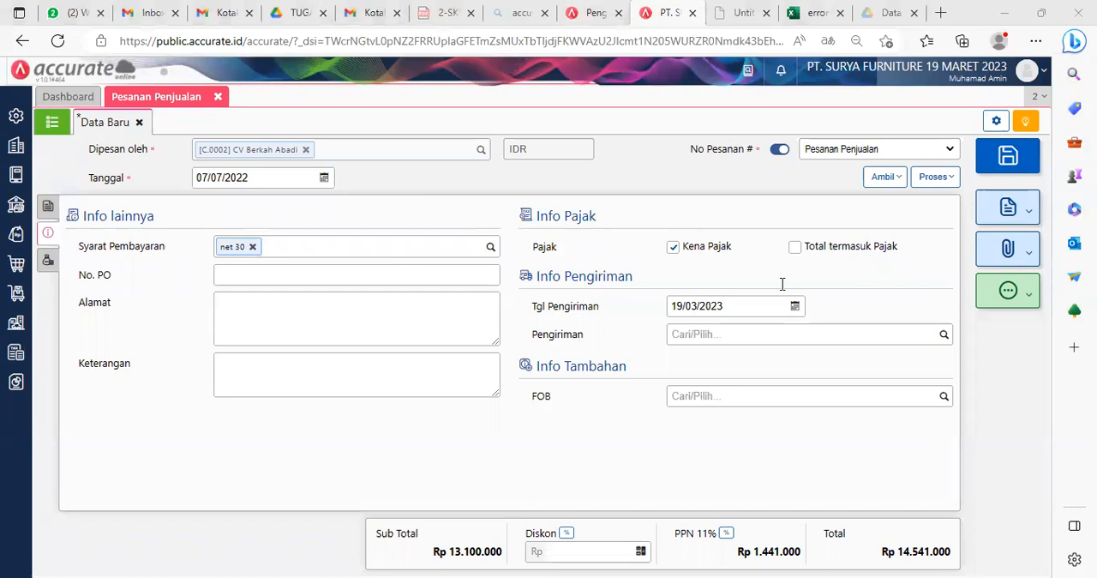
pyautogui.click(248, 276)
pyautogui.write('0074')
pyautogui.click(163, 331)
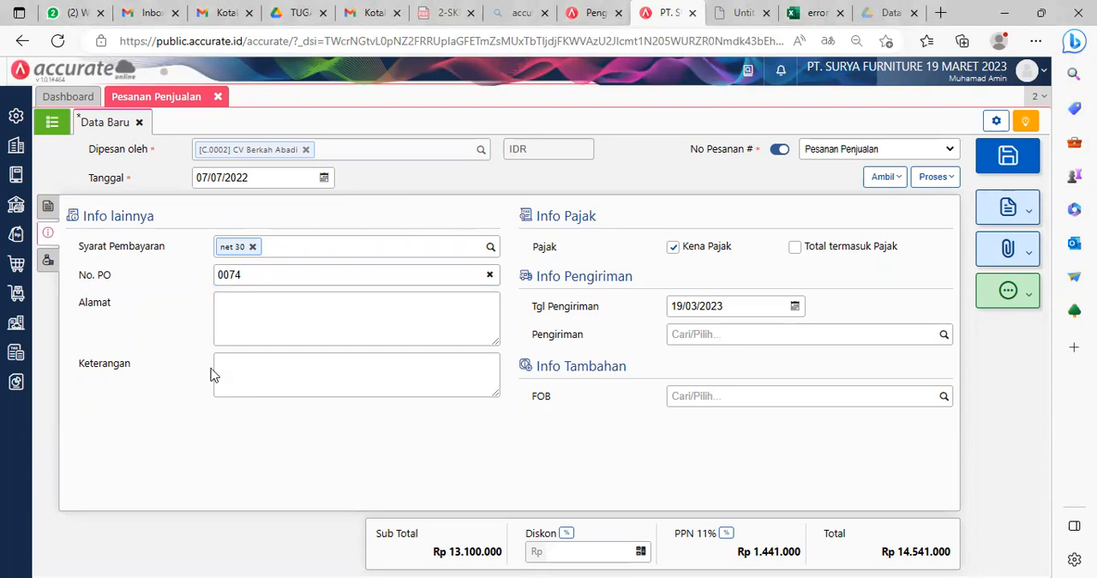
# Step: Review the sales order's Biaya Lainnya, additional information and Rincian Barang sections
pyautogui.click(48, 262)
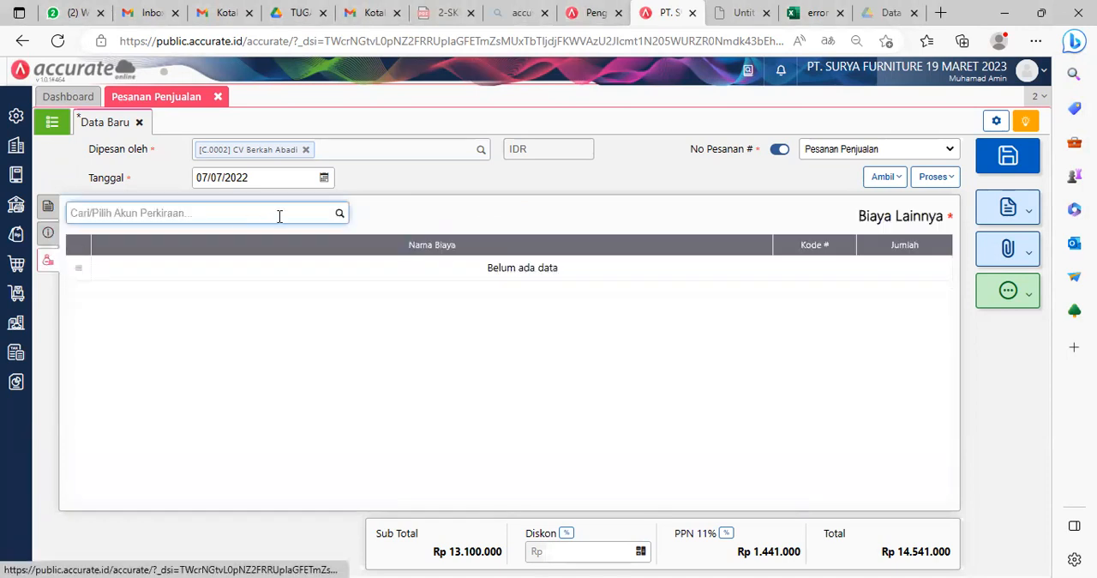
pyautogui.click(49, 208)
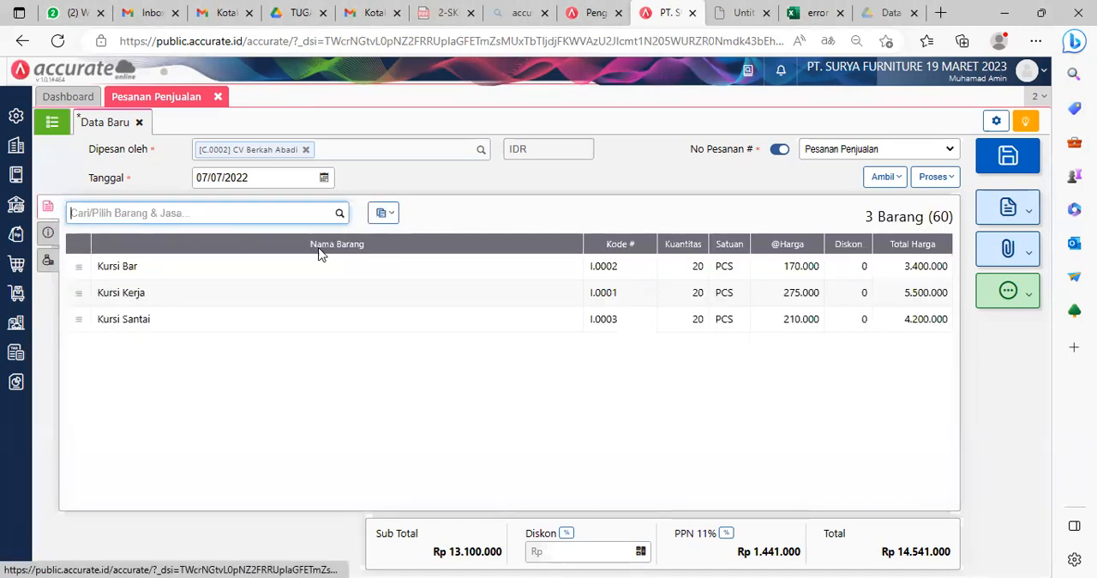
pyautogui.click(48, 260)
pyautogui.click(341, 215)
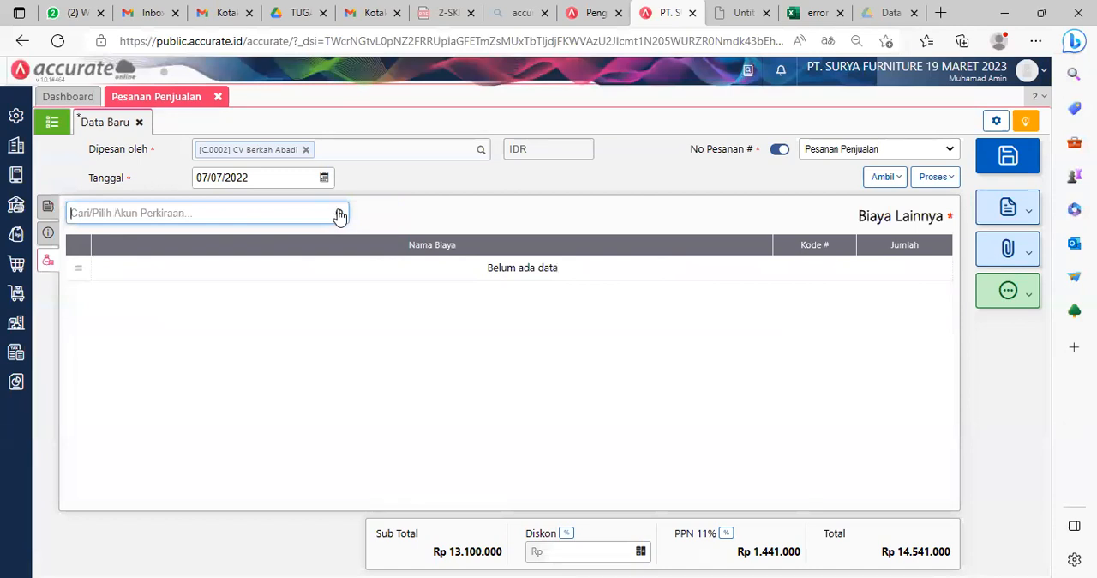
pyautogui.click(452, 308)
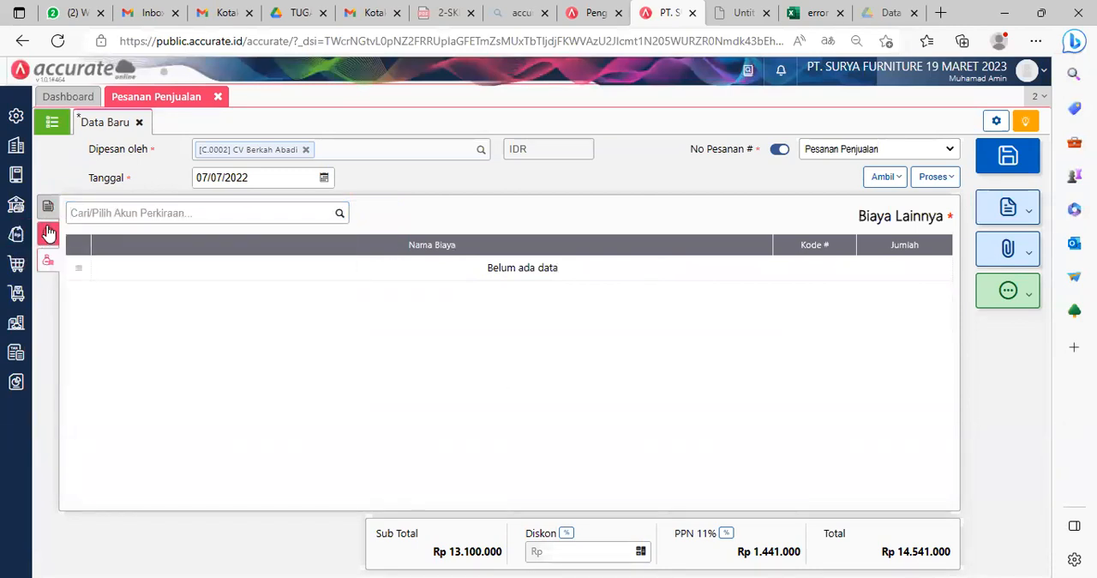
pyautogui.click(48, 232)
pyautogui.click(48, 207)
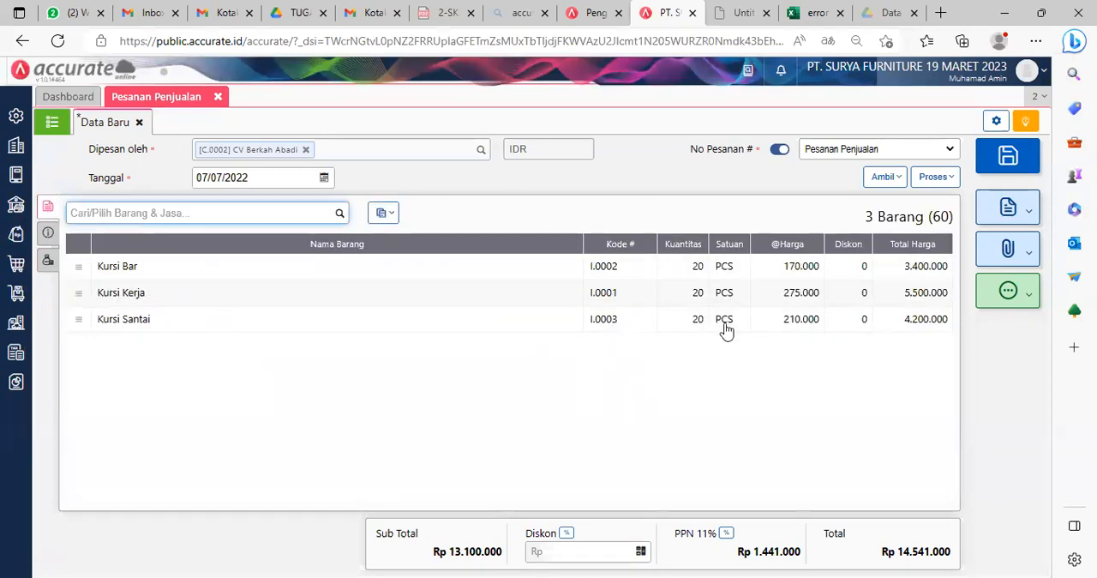
# Step: Process the sales order into an Uang Muka Penjualan and set its date to 07/07/2022
pyautogui.click(948, 179)
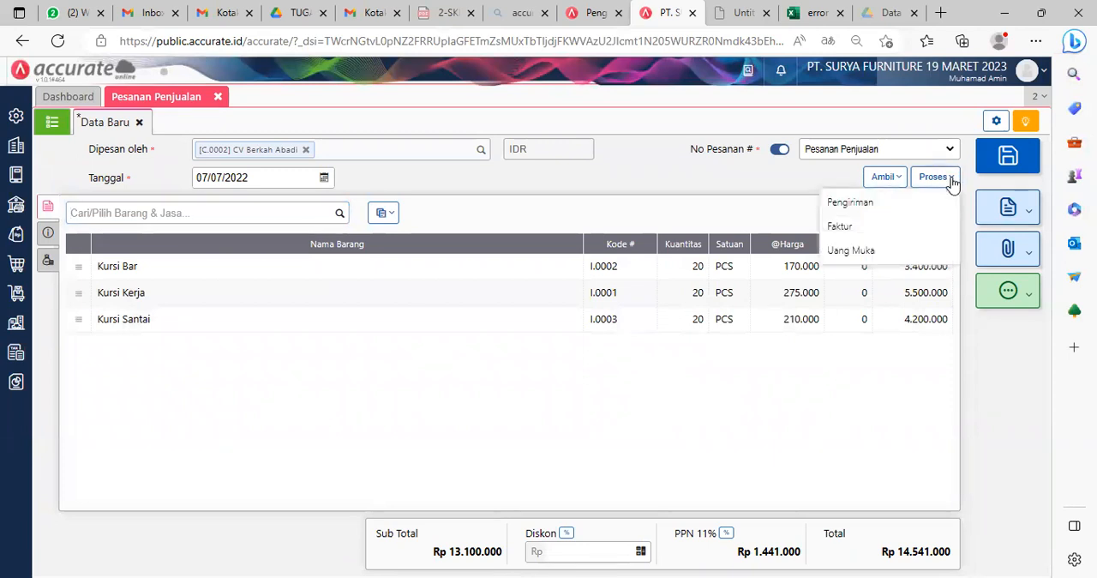
pyautogui.click(867, 247)
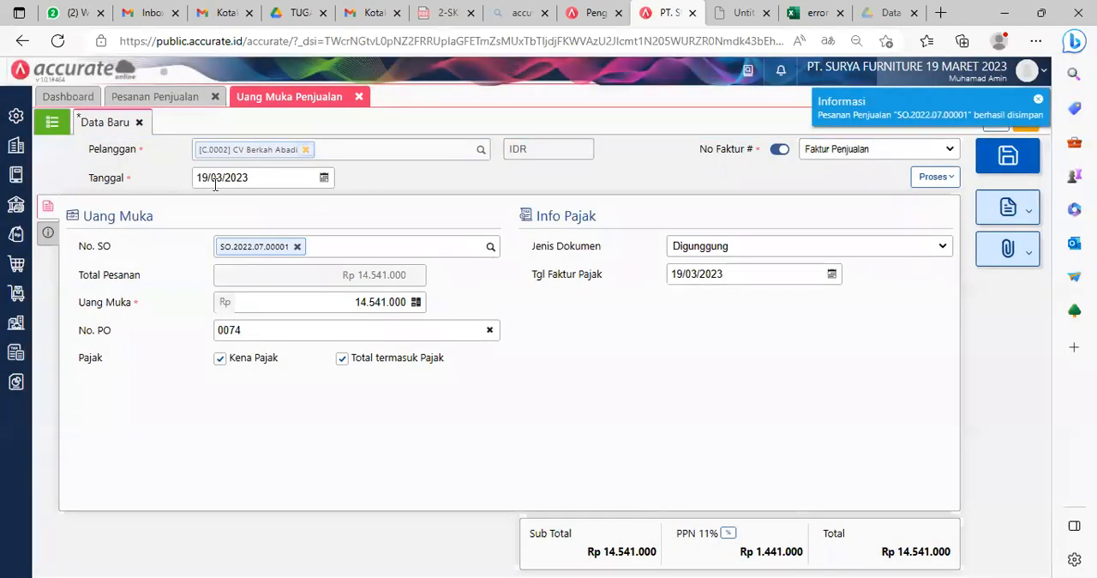
pyautogui.click(279, 176)
pyautogui.write('07/07/2022')
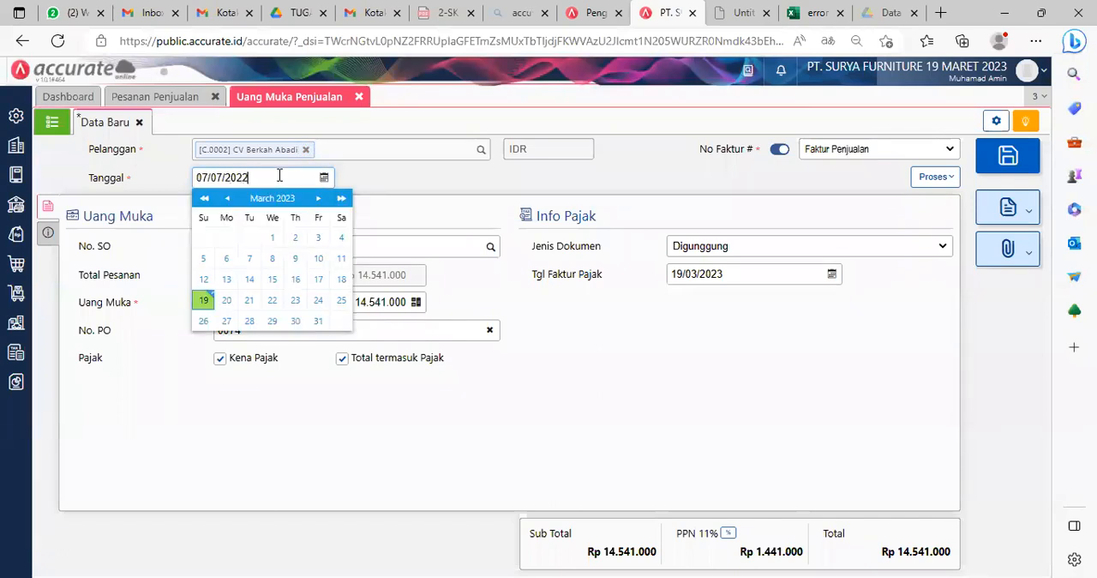
pyautogui.click(745, 406)
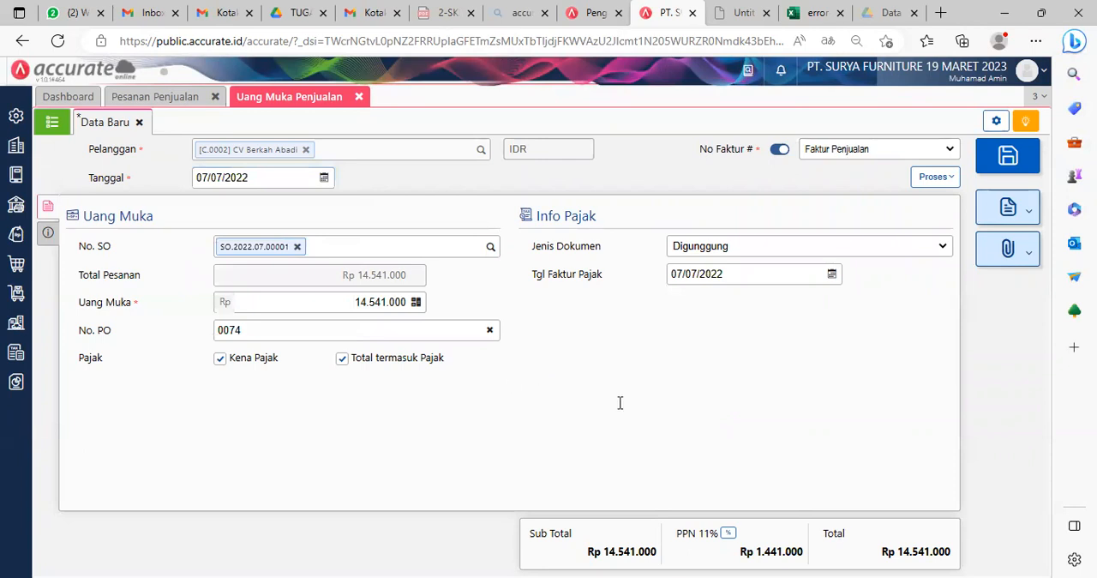
# Step: Set the Uang Muka amount for the sales order to Rp 5.000.000
pyautogui.moveTo(354, 302); pyautogui.dragTo(406, 299)
pyautogui.press('BackSpace')
pyautogui.write('5000000')
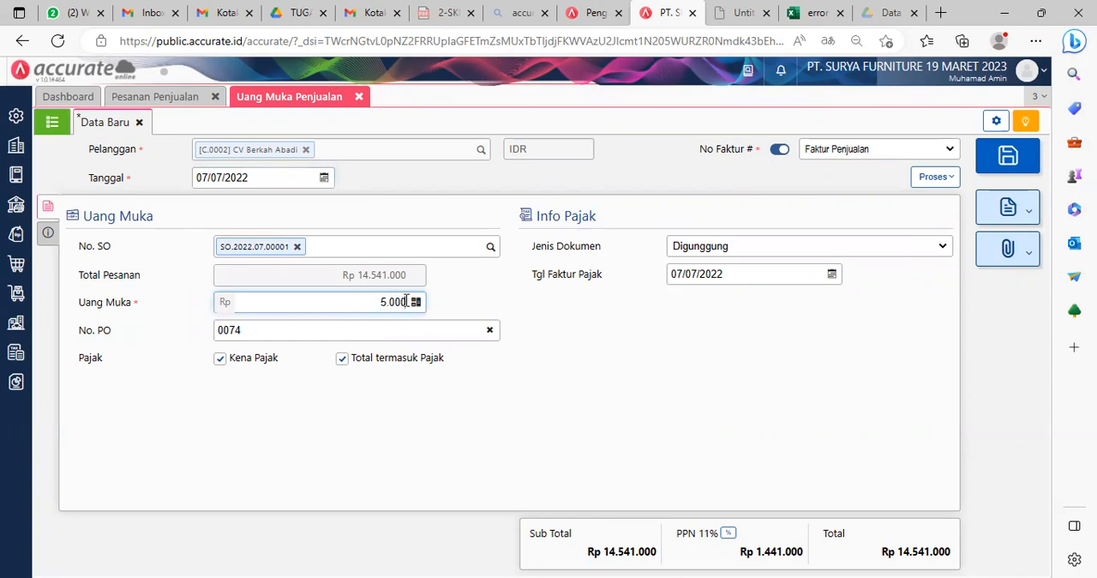
pyautogui.click(631, 334)
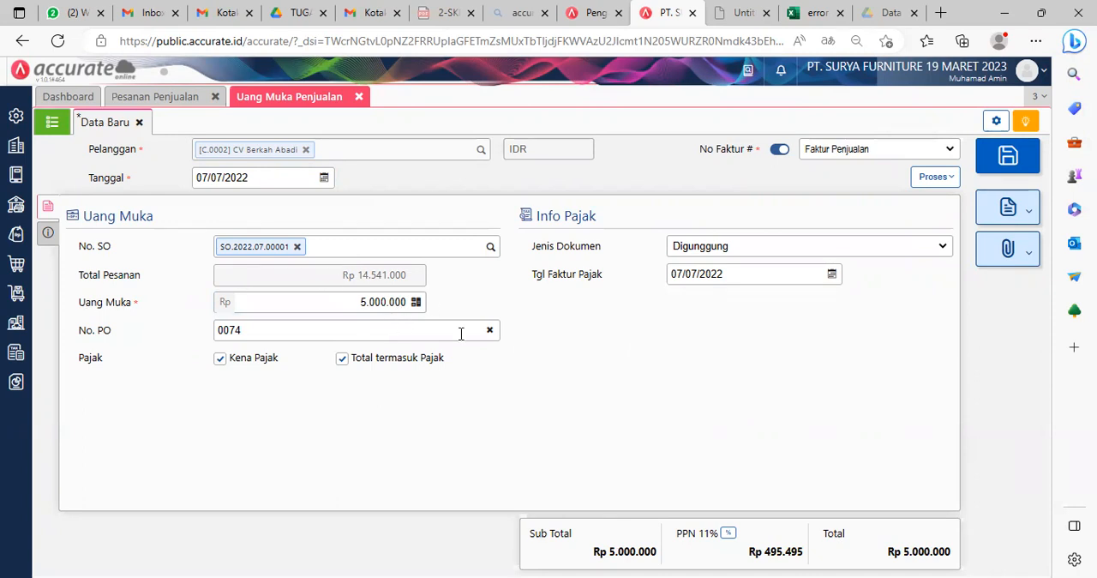
# Step: Process the down payment into a Penerimaan Penjualan received in Bank Mandiri IDR
pyautogui.click(931, 178)
pyautogui.click(866, 204)
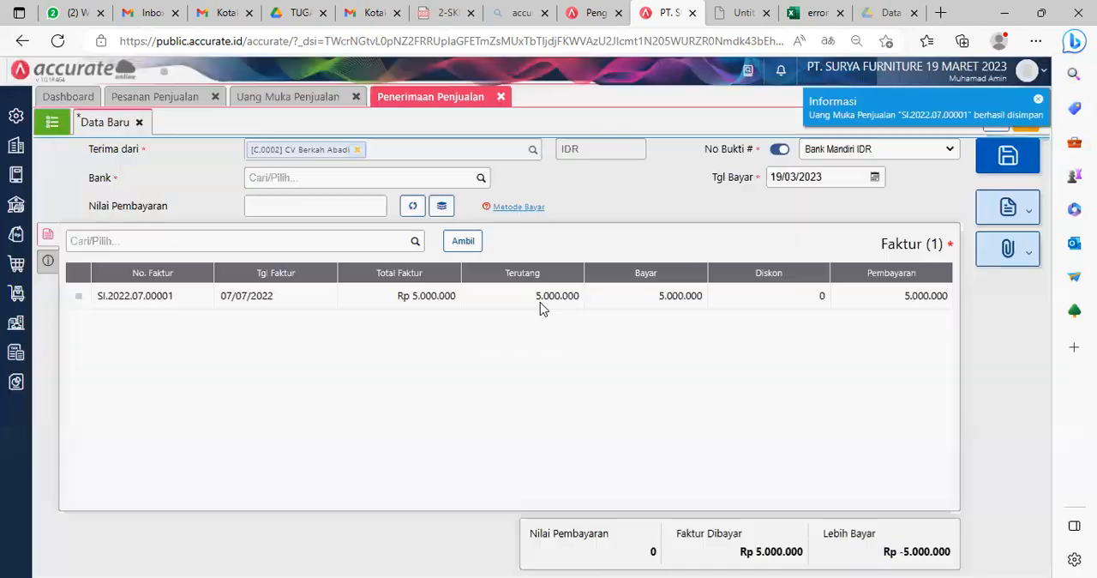
pyautogui.click(423, 183)
pyautogui.write('mandi')
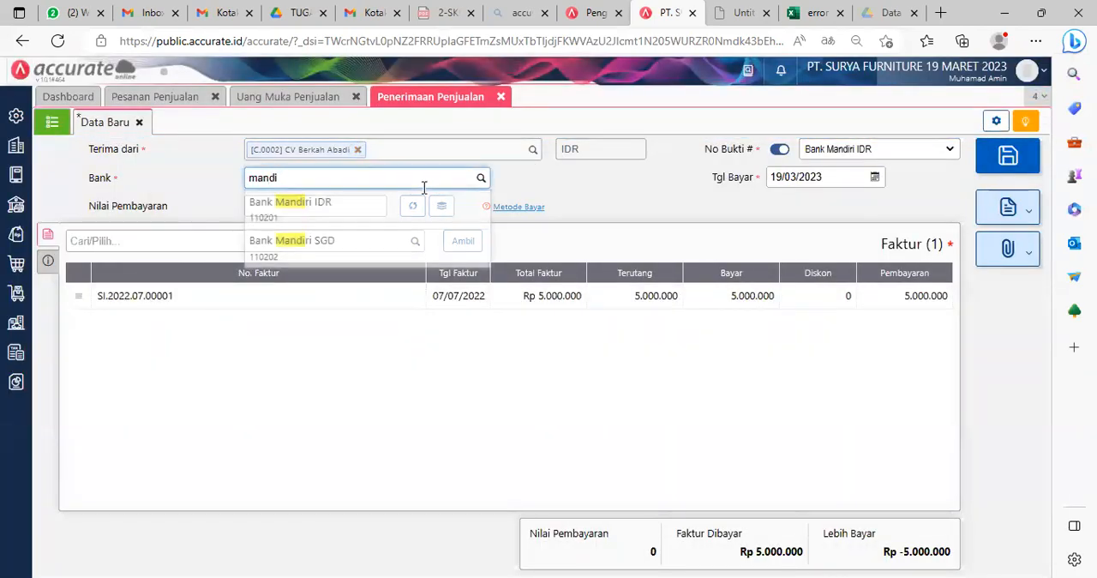
pyautogui.click(357, 207)
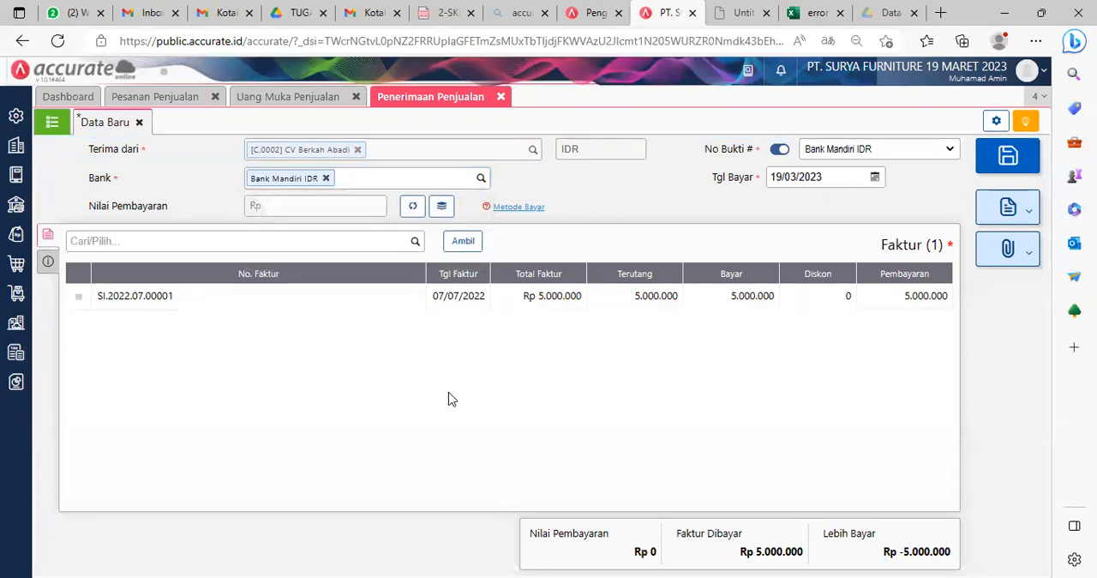
# Step: Set the receipt's Tgl Bayar to 07/07/2022 and calculate its Nilai Pembayaran from the invoice
pyautogui.doubleClick(834, 171)
pyautogui.write('07/07/2022')
pyautogui.click(815, 403)
pyautogui.click(412, 206)
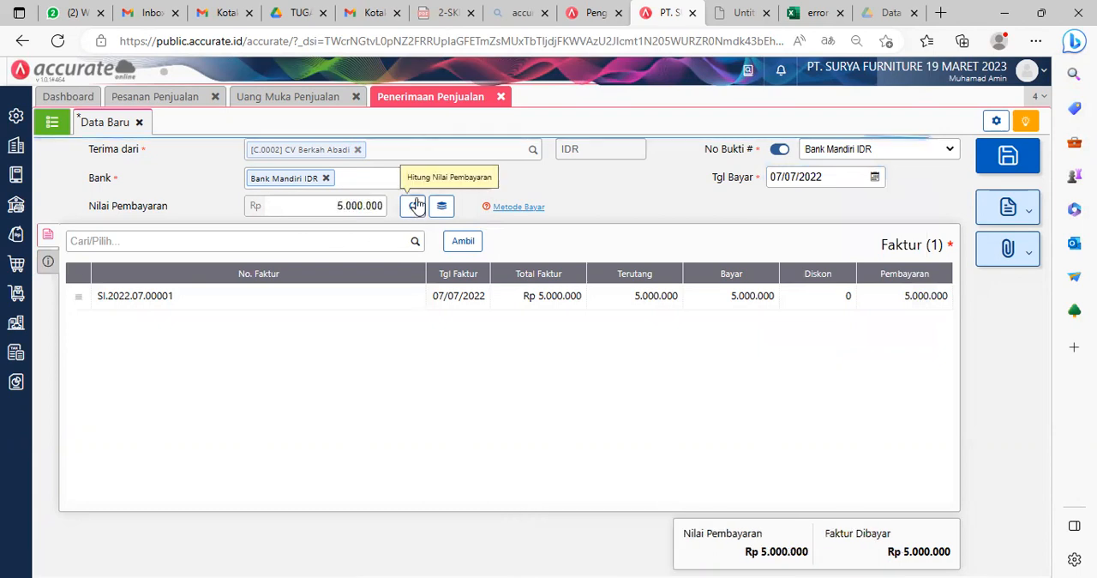
# Step: Set the receipt's Metode Bayar to Transfer Bank and return to the invoice list
pyautogui.click(53, 268)
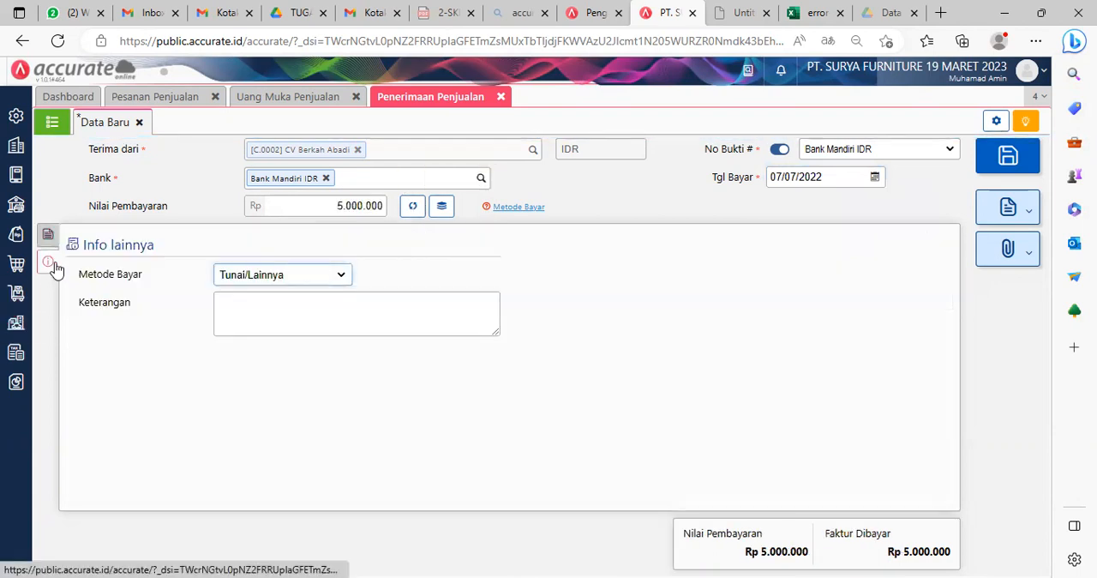
pyautogui.click(314, 282)
pyautogui.click(268, 323)
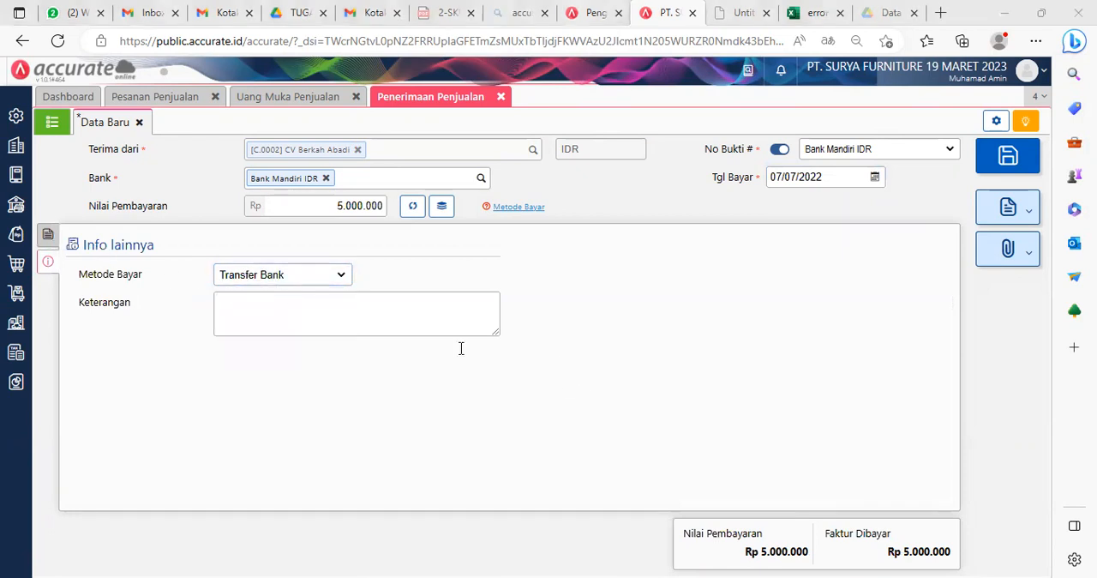
pyautogui.click(48, 234)
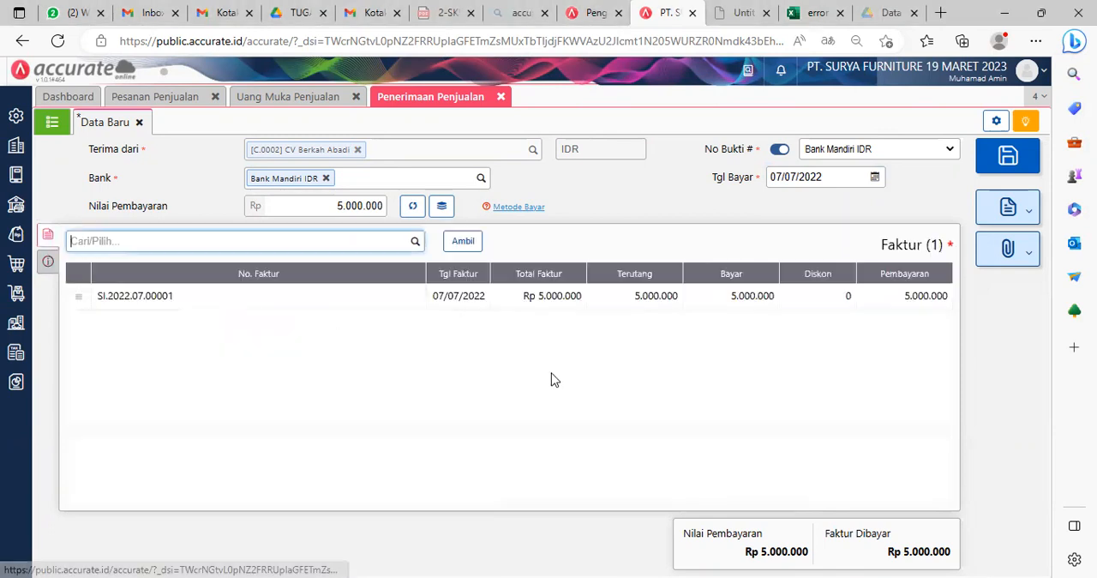
# Step: Save the sales receipt and close the Penerimaan Penjualan, Uang Muka Penjualan and Pesanan Penjualan forms
pyautogui.click(1009, 155)
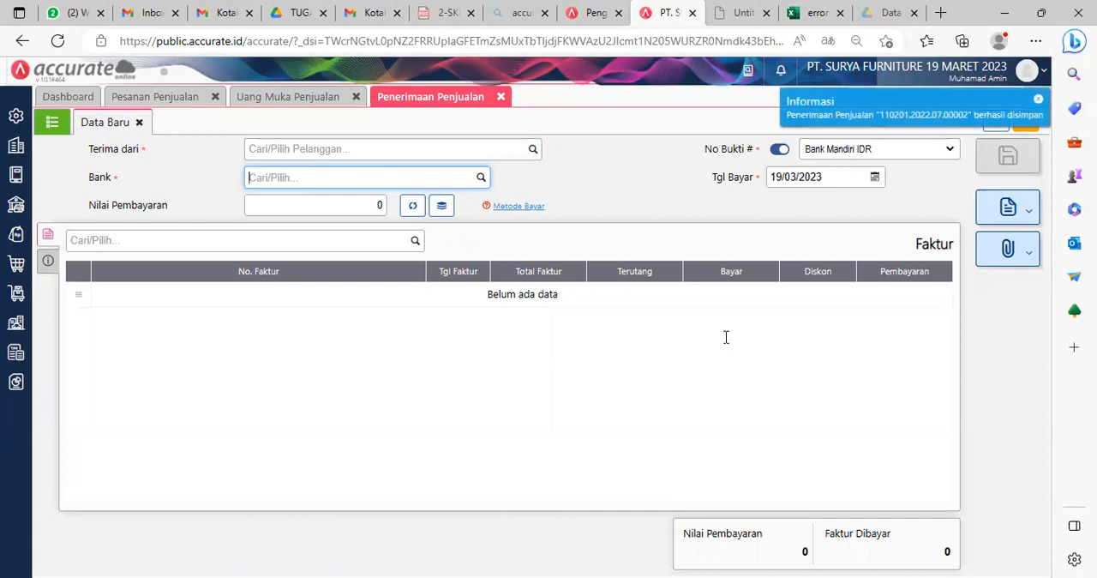
pyautogui.hotkey('alt', 'Tab')
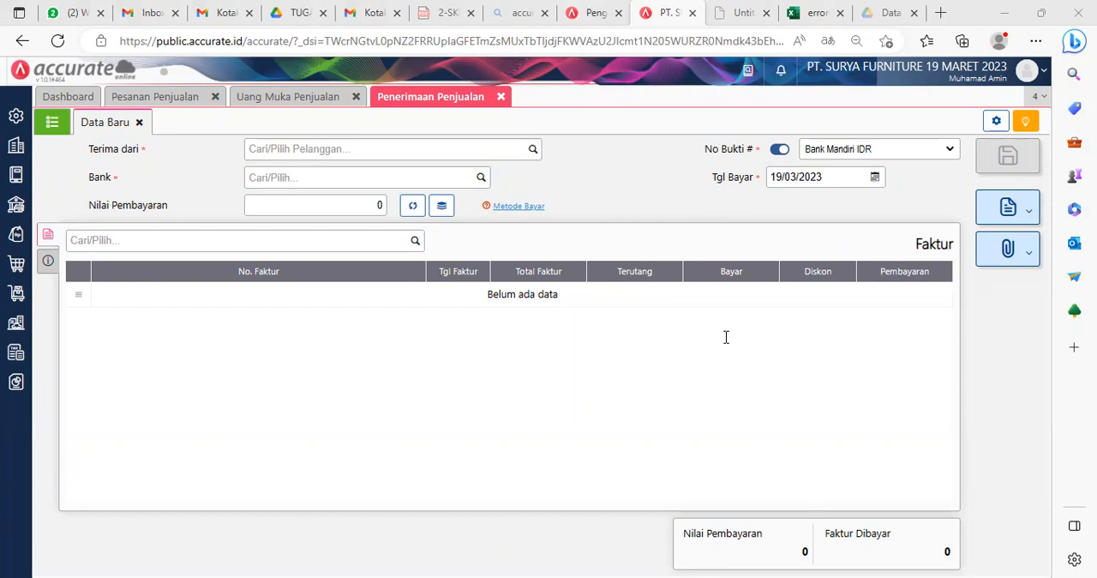
pyautogui.click(501, 96)
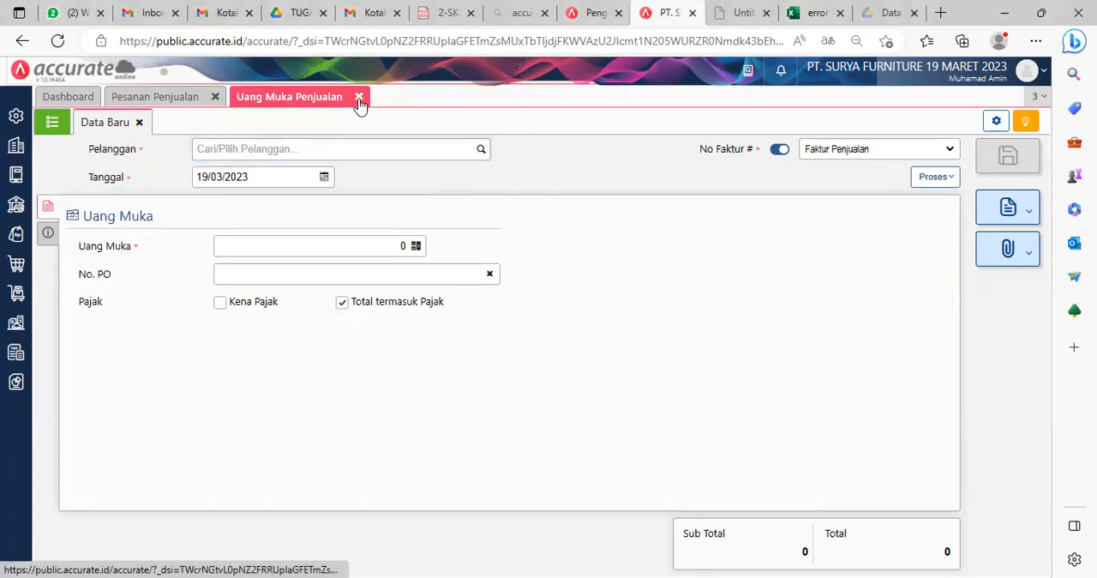
pyautogui.click(356, 96)
pyautogui.click(218, 97)
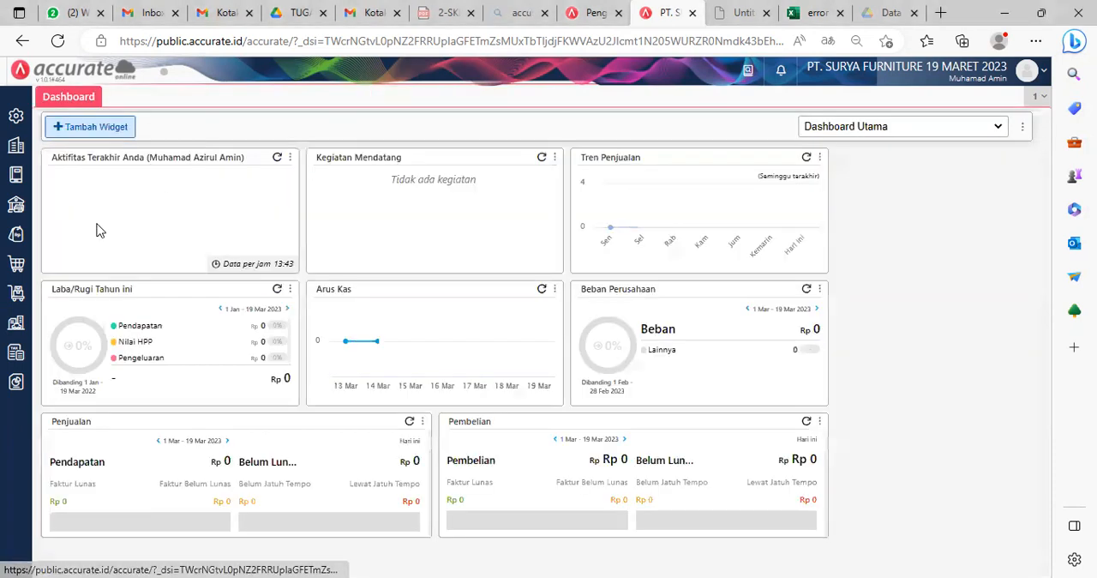
# Step: Start a new Pengiriman Pesanan for the customer CV Berkah Abadi
pyautogui.click(13, 237)
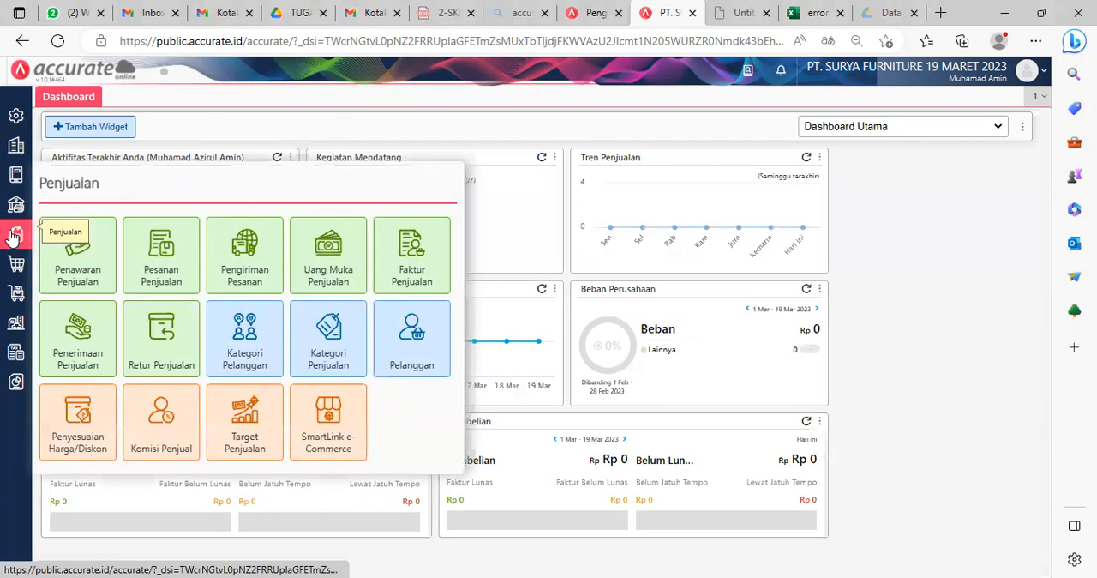
pyautogui.click(261, 253)
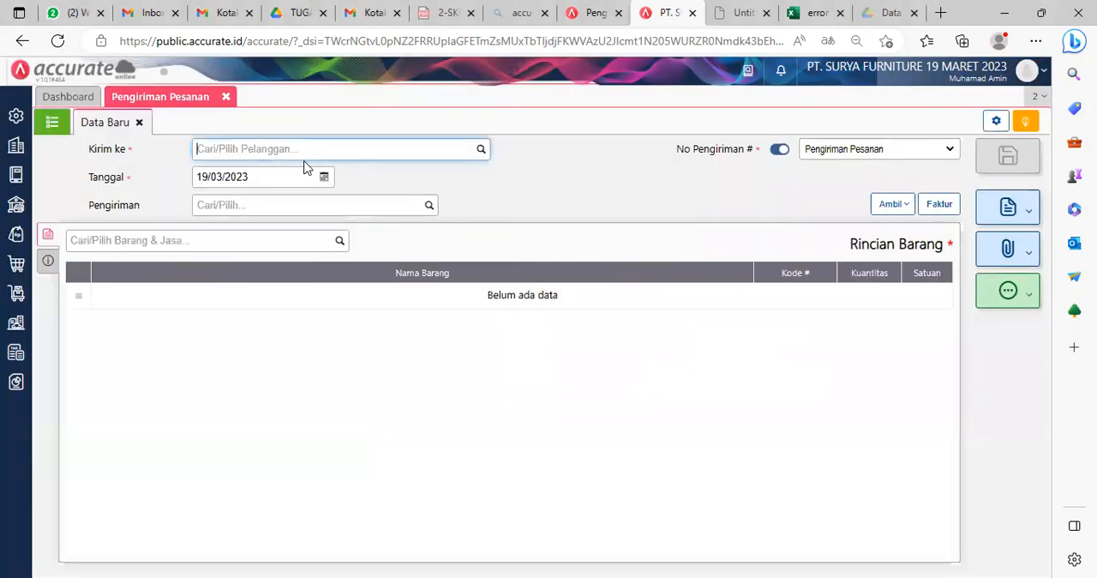
pyautogui.write('berka')
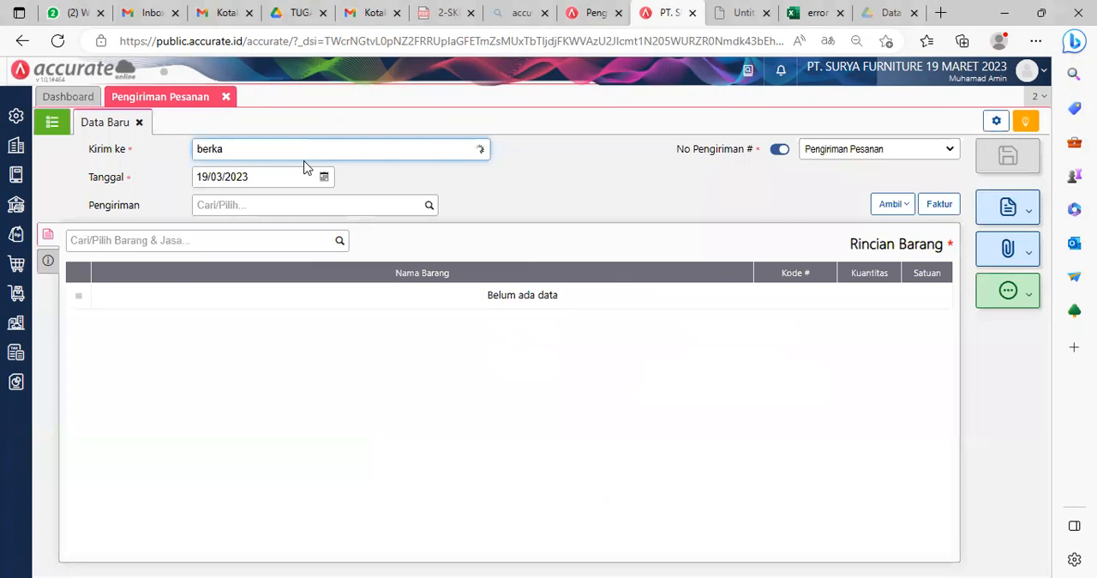
pyautogui.click(283, 174)
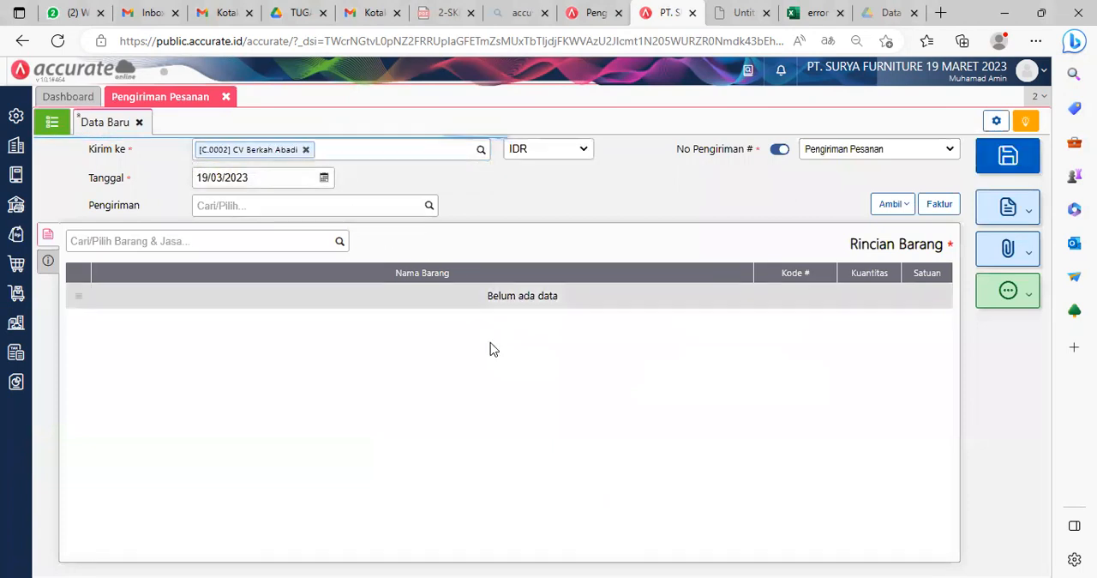
# Step: Set the delivery's Tanggal to 08/07/2022 and its Pengiriman method to Mobil Box
pyautogui.click(266, 171)
pyautogui.write('0')
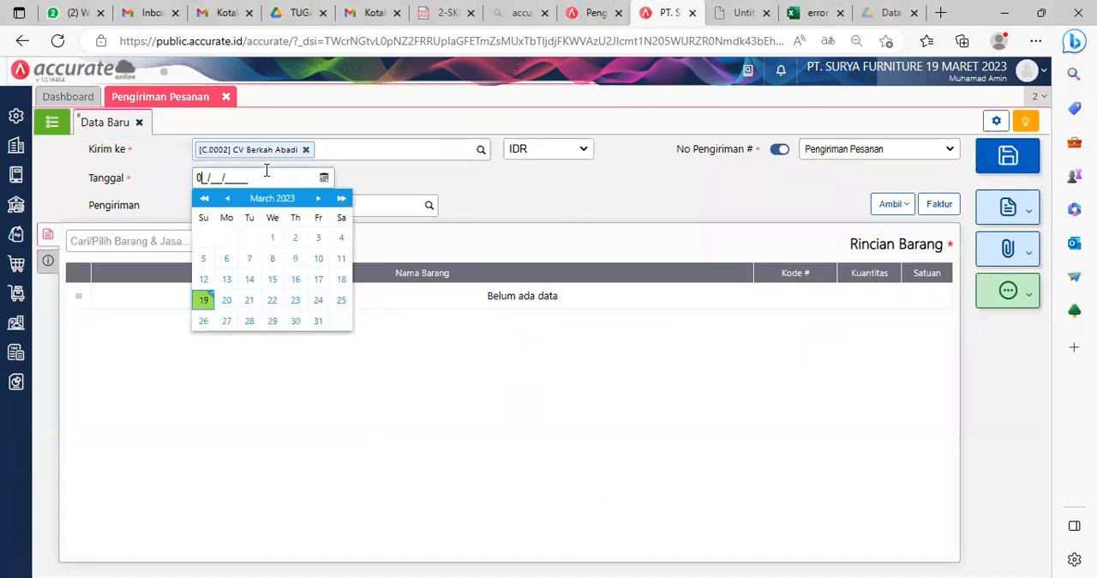
pyautogui.write('8/07/2022')
pyautogui.click(619, 499)
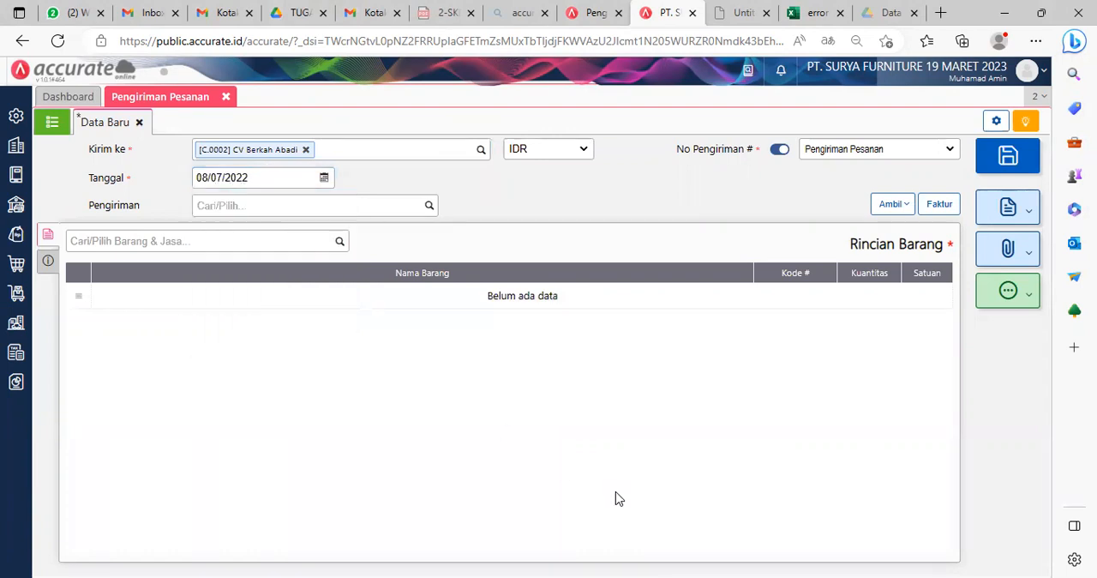
pyautogui.click(425, 207)
pyautogui.click(251, 233)
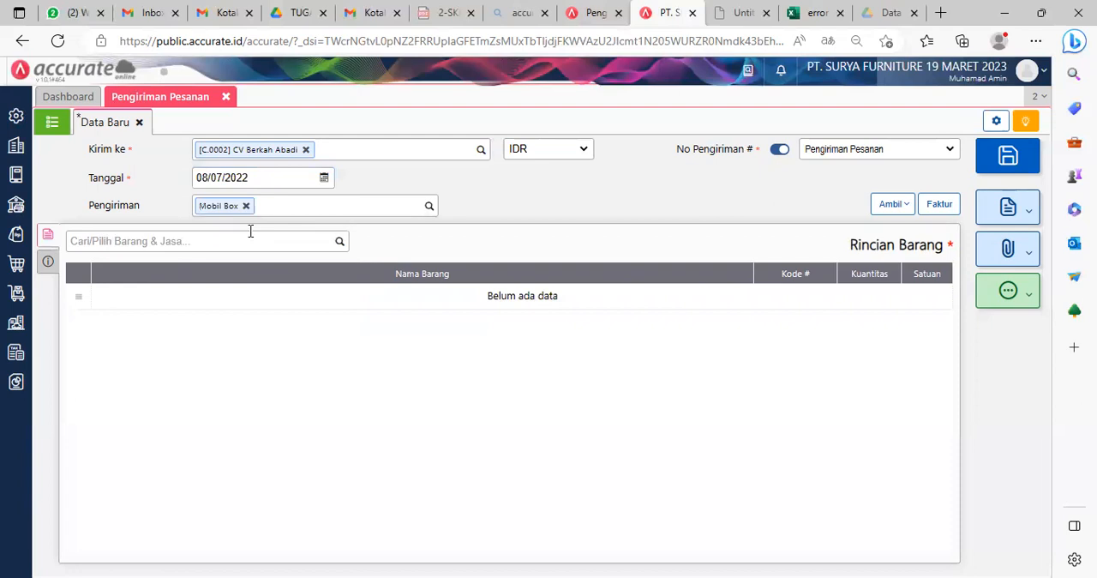
# Step: Copy Kursi Bar, Kursi Kerja and Kursi Santai into the delivery from CV Berkah Abadi's Pesanan Penjualan
pyautogui.click(891, 206)
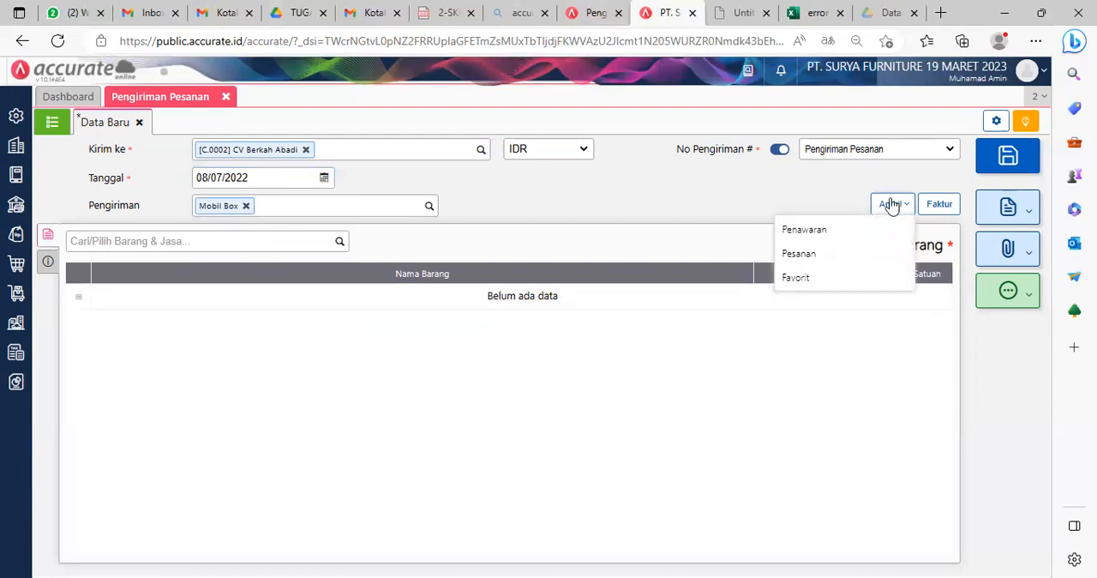
pyautogui.click(797, 255)
pyautogui.click(551, 227)
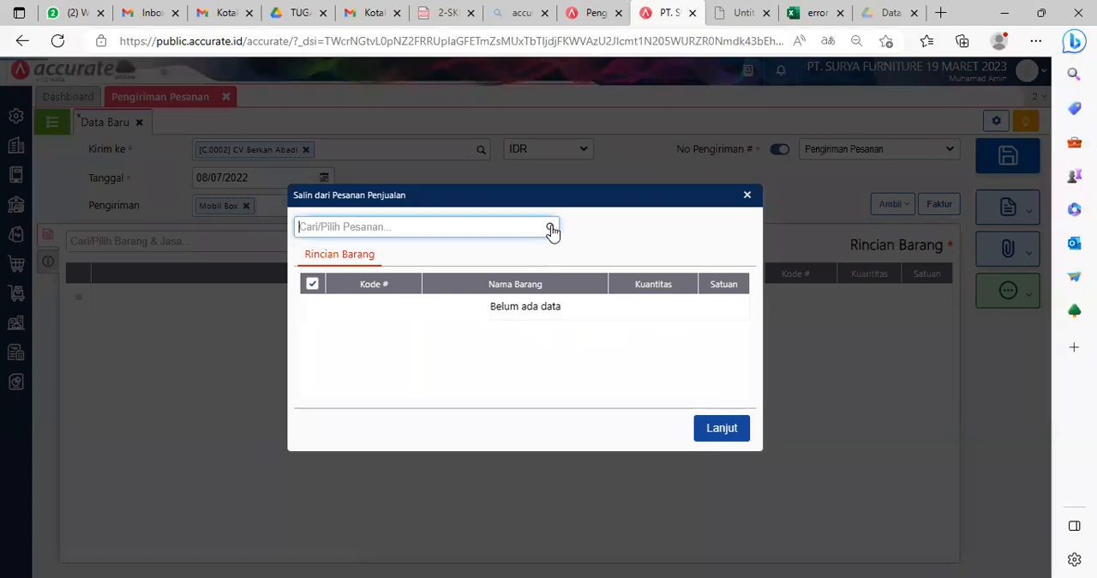
pyautogui.click(410, 265)
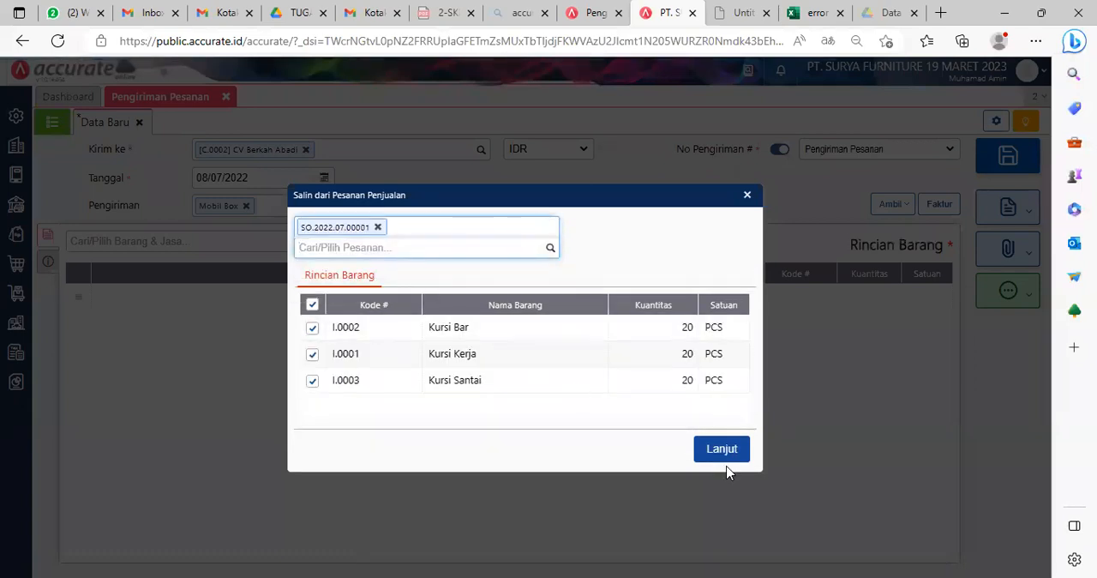
pyautogui.click(722, 516)
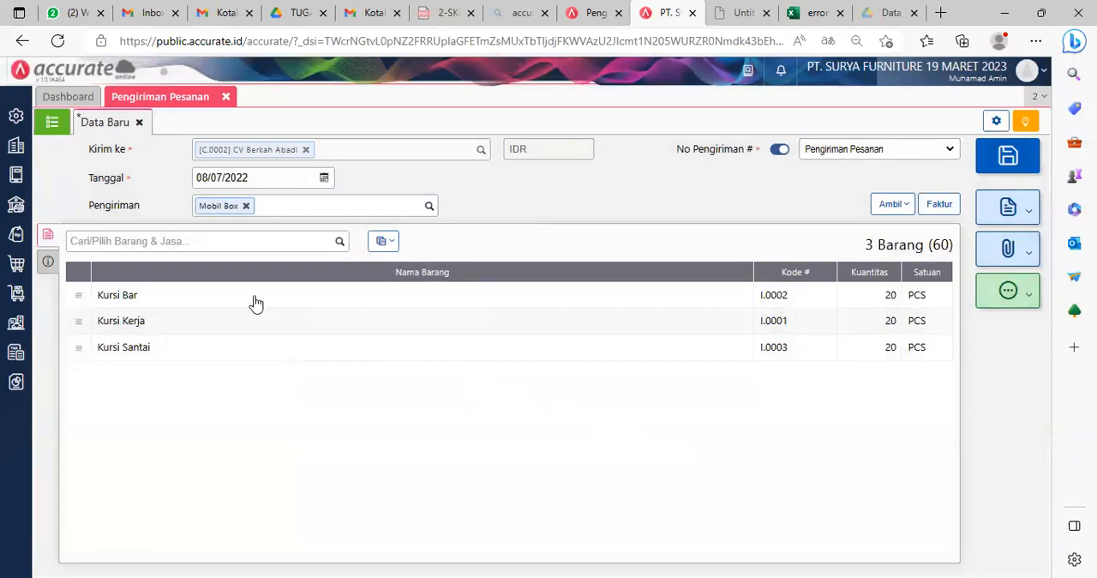
# Step: Change the Gudang of all items in the delivery to Depan
pyautogui.click(390, 245)
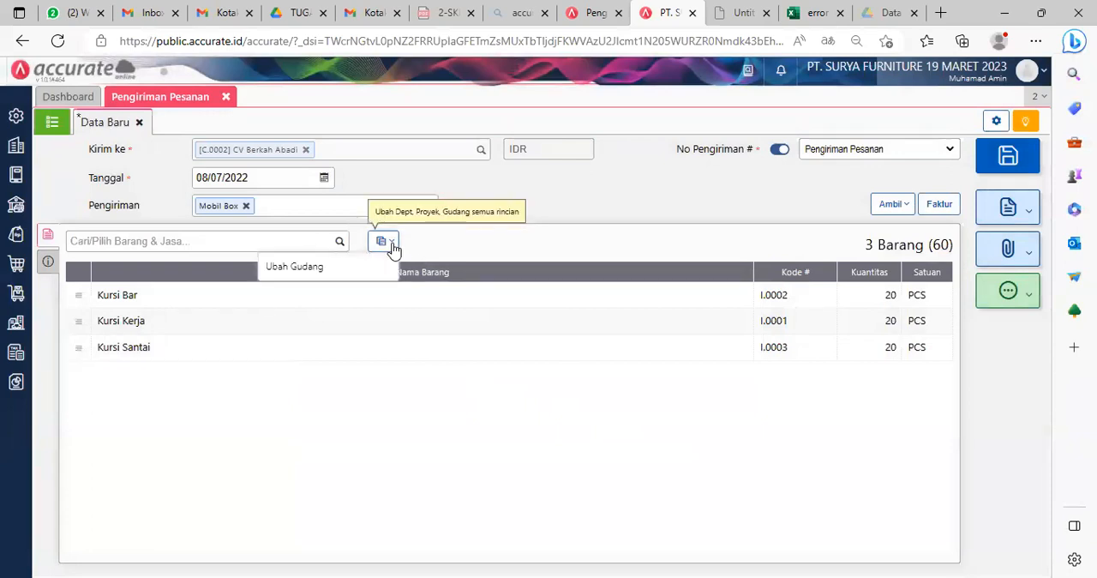
pyautogui.click(330, 280)
pyautogui.write('depa')
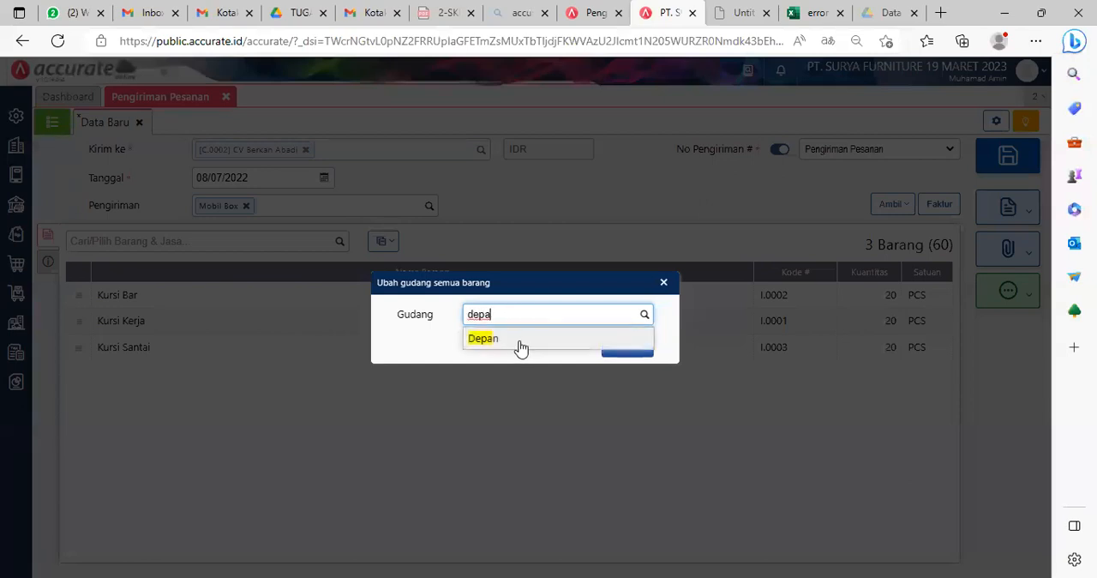
pyautogui.click(520, 343)
pyautogui.click(634, 346)
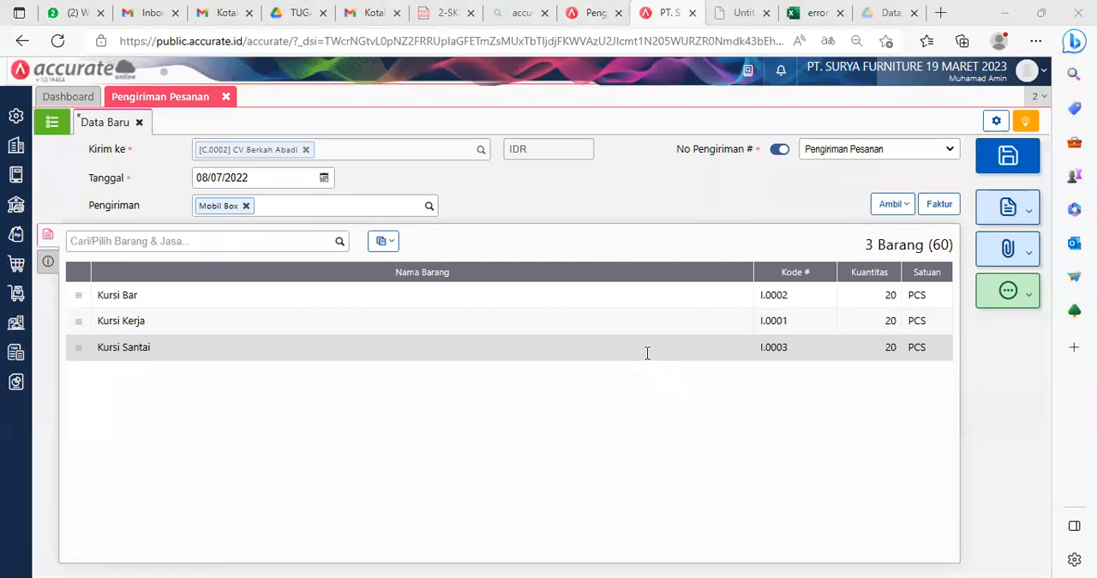
# Step: Check the delivery's additional info, save the delivery and close the Pengiriman Pesanan form
pyautogui.click(50, 269)
pyautogui.click(48, 234)
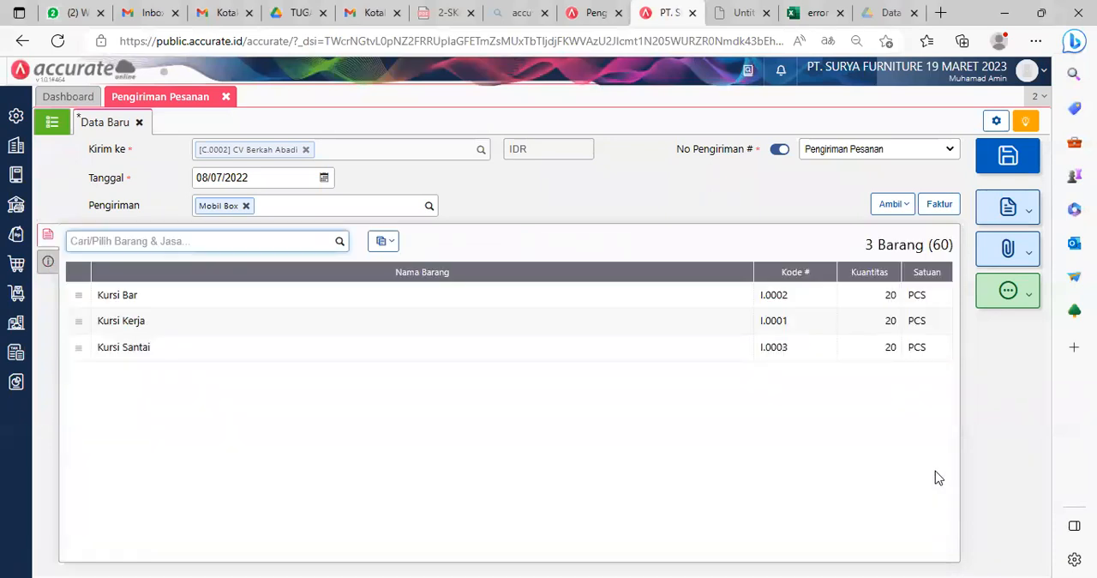
pyautogui.click(1018, 164)
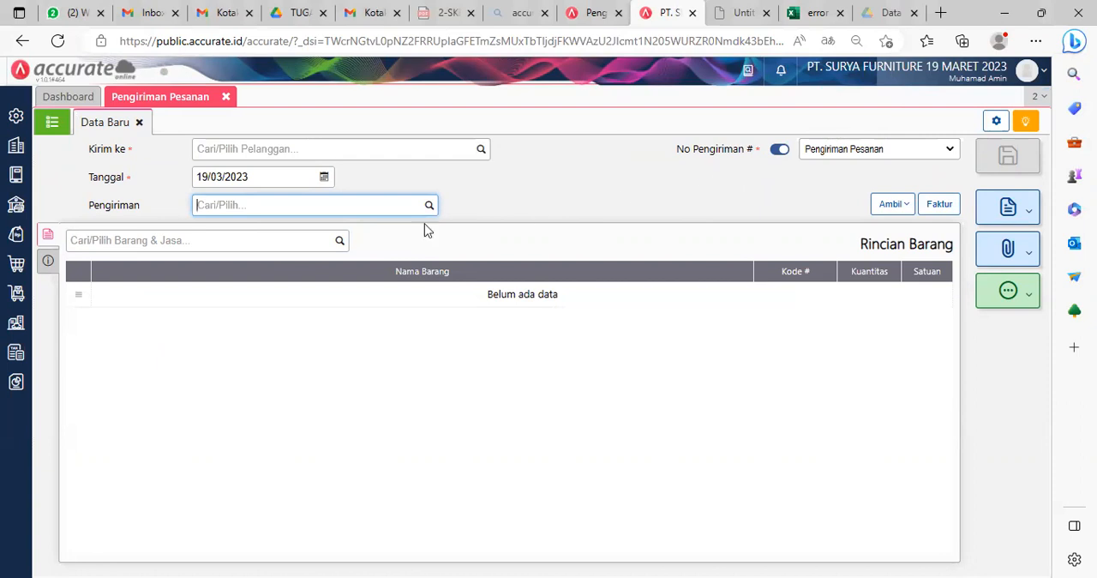
pyautogui.click(226, 99)
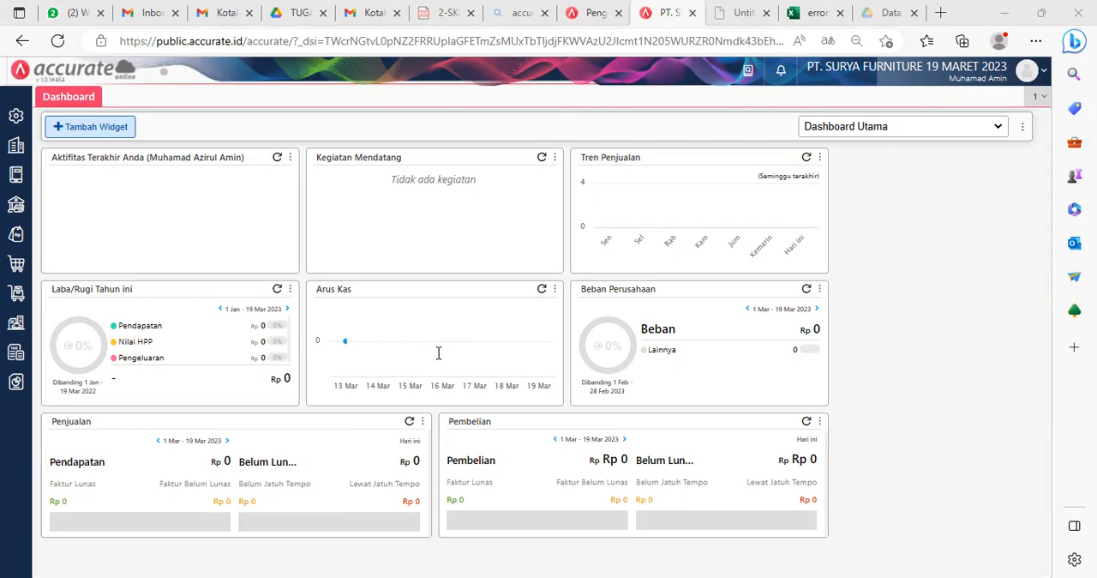
# Step: Start a new Faktur Penjualan for CV Berkah Abadi with Tanggal 09/07/2022
pyautogui.click(16, 243)
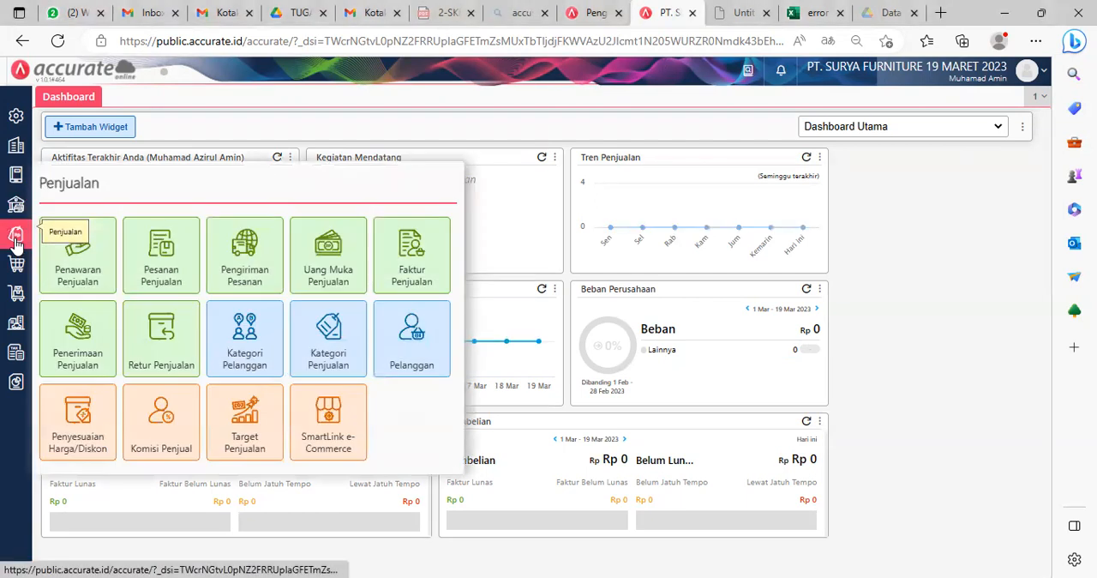
pyautogui.click(417, 260)
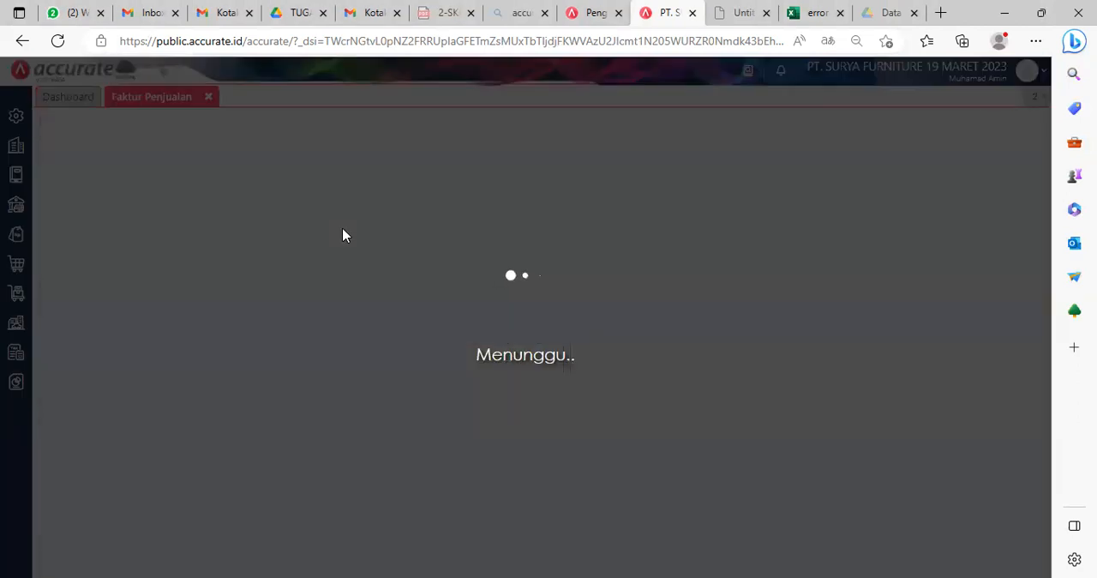
pyautogui.write('berka')
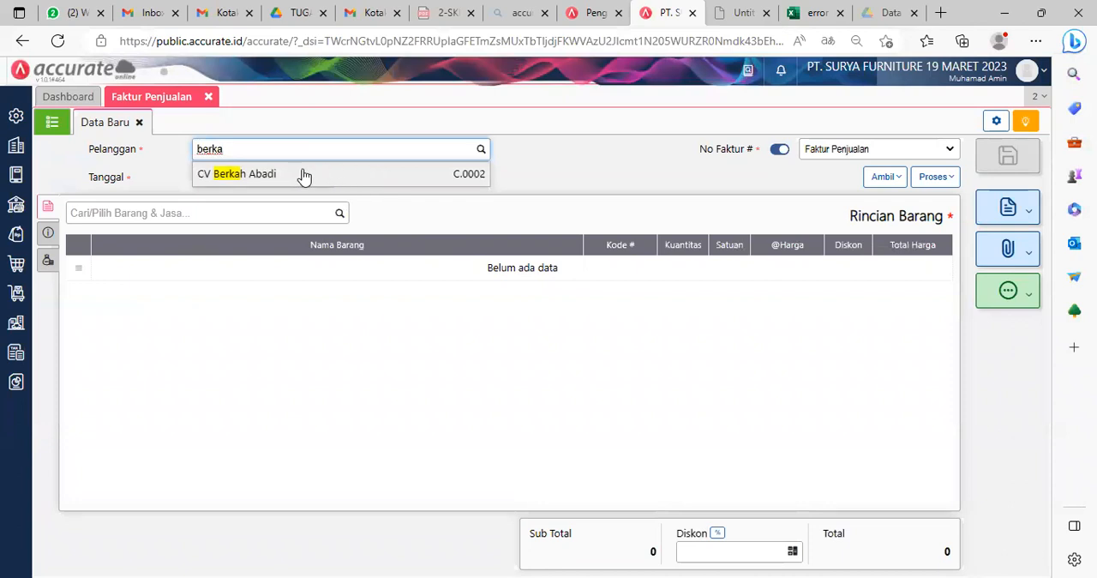
pyautogui.click(303, 175)
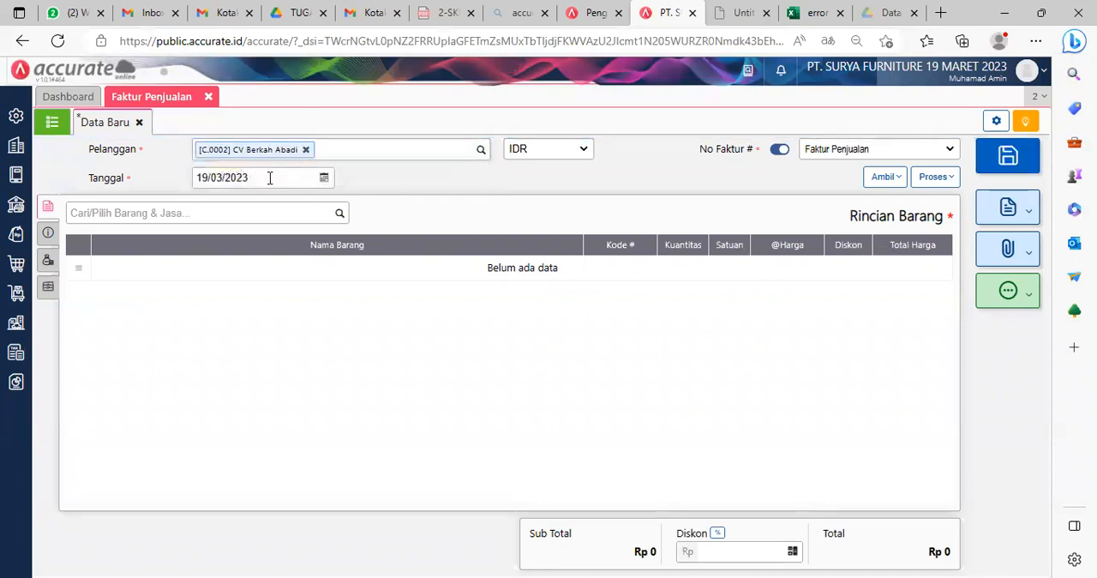
pyautogui.click(269, 177)
pyautogui.write('09/07/2022')
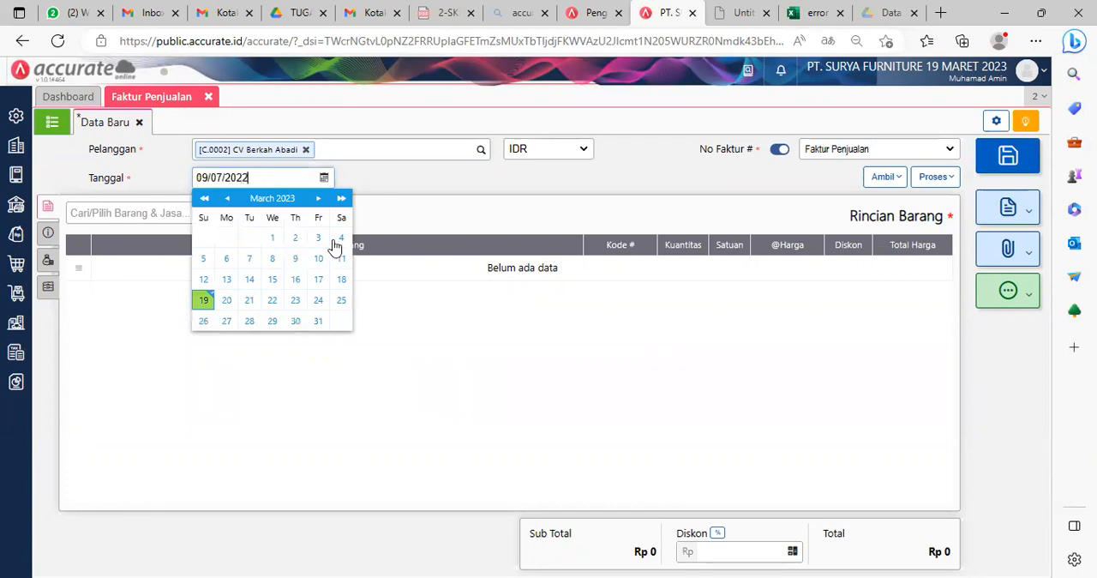
pyautogui.click(527, 396)
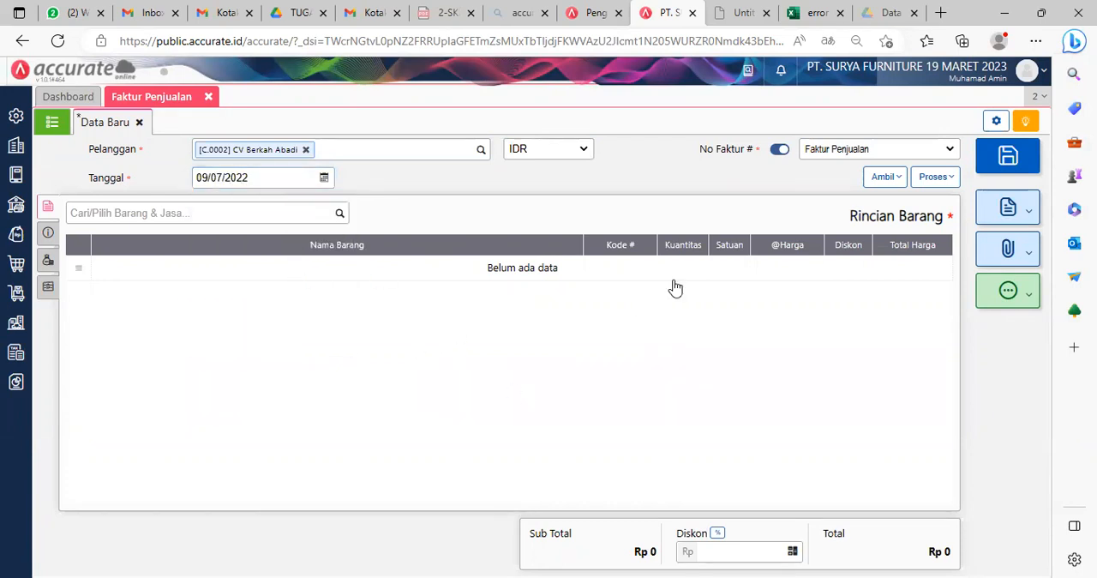
# Step: Copy all items into the sales invoice from the customer's Pengiriman Pesanan dated 08/07/2022
pyautogui.click(884, 179)
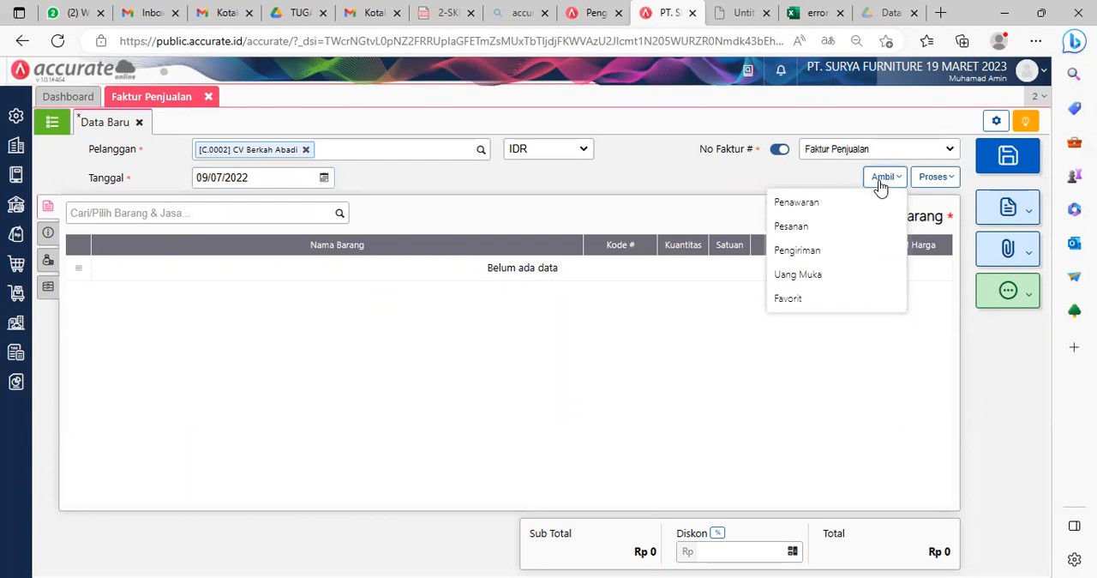
pyautogui.click(817, 250)
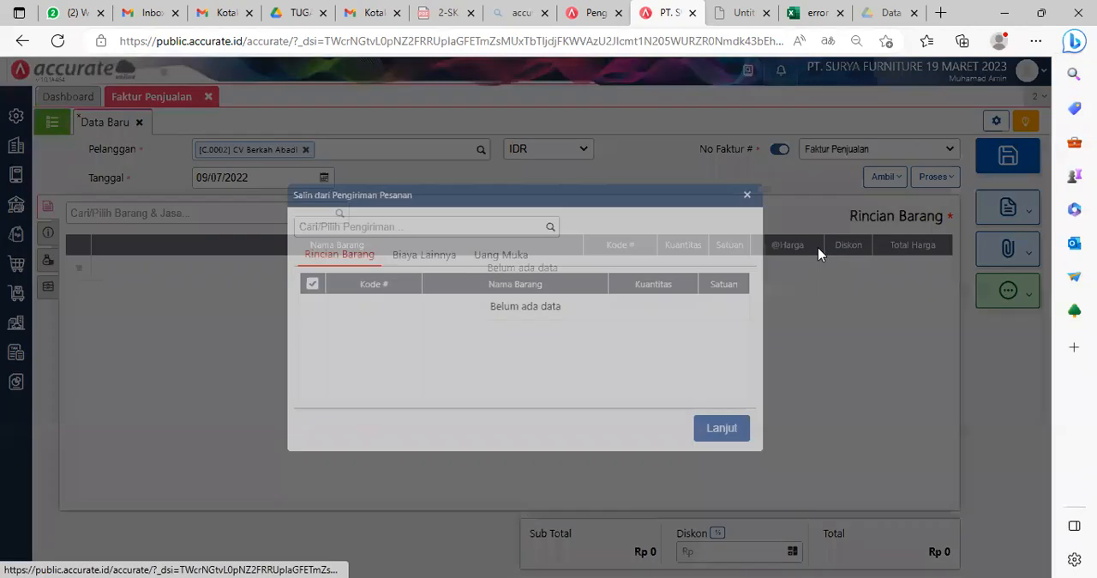
pyautogui.click(549, 228)
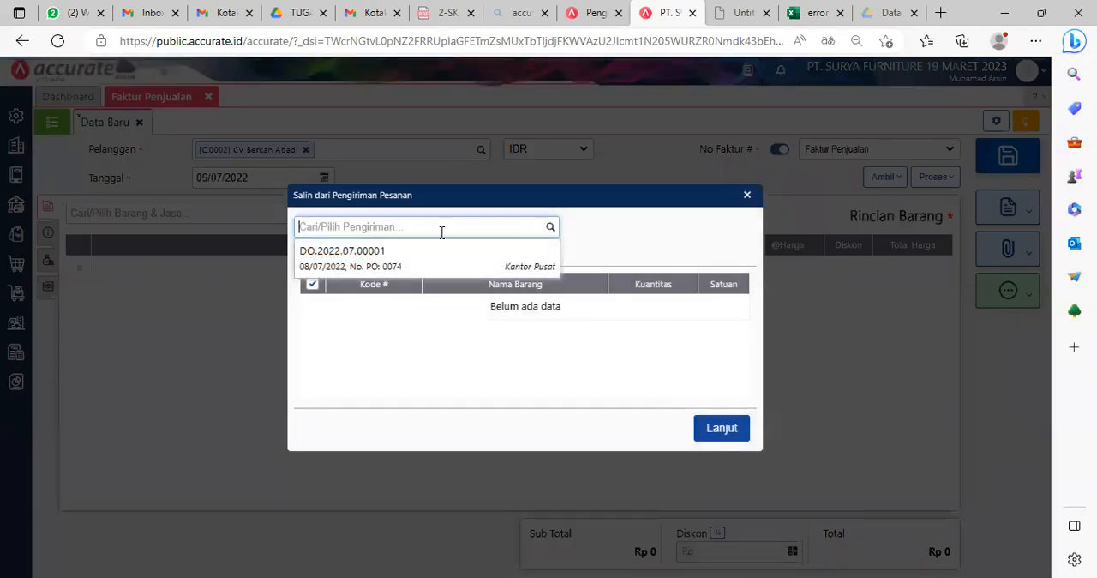
pyautogui.click(426, 257)
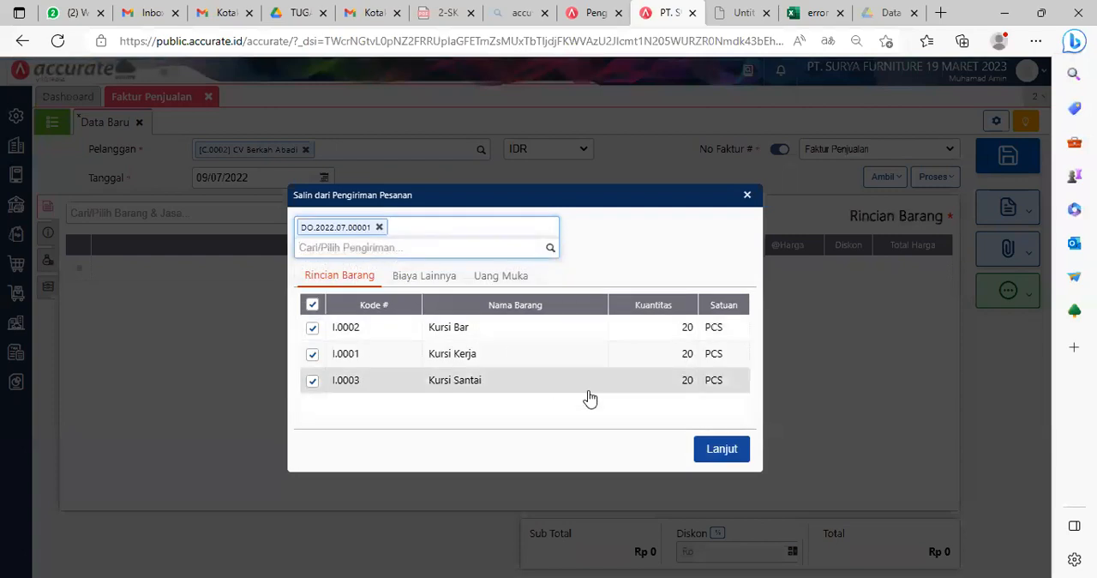
pyautogui.click(727, 454)
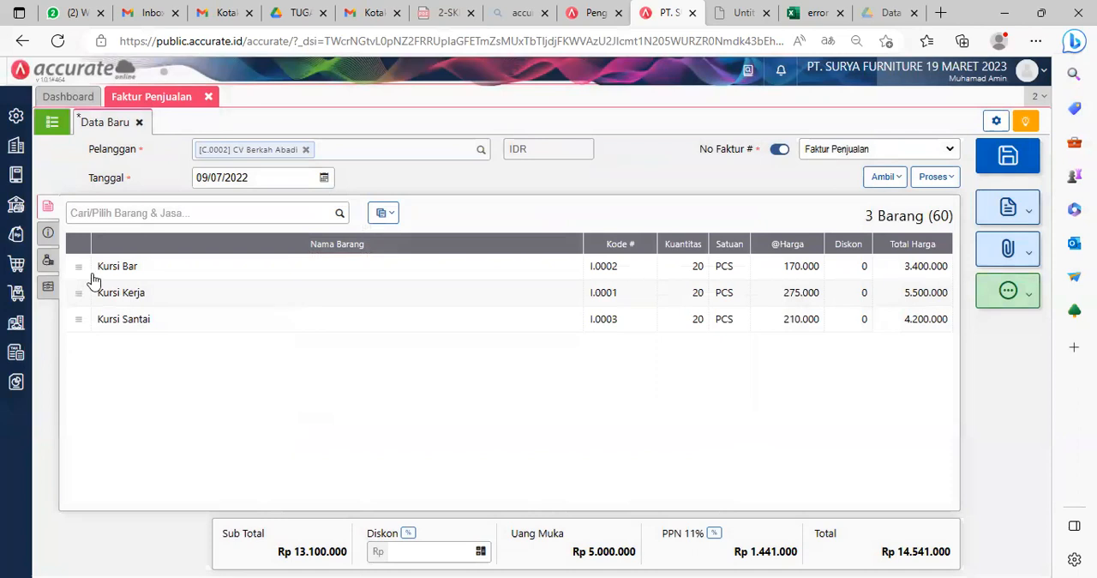
# Step: Enter "CV. Berkah Abadi" as the Alamat in the sales invoice's Info lainnya
pyautogui.click(49, 233)
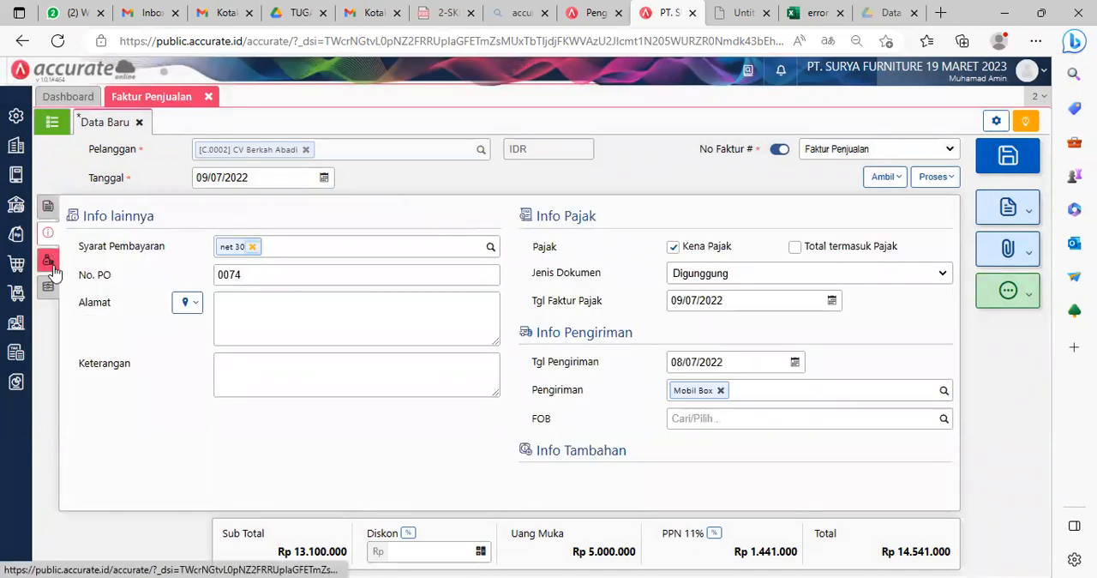
pyautogui.click(47, 260)
pyautogui.click(49, 238)
pyautogui.click(338, 324)
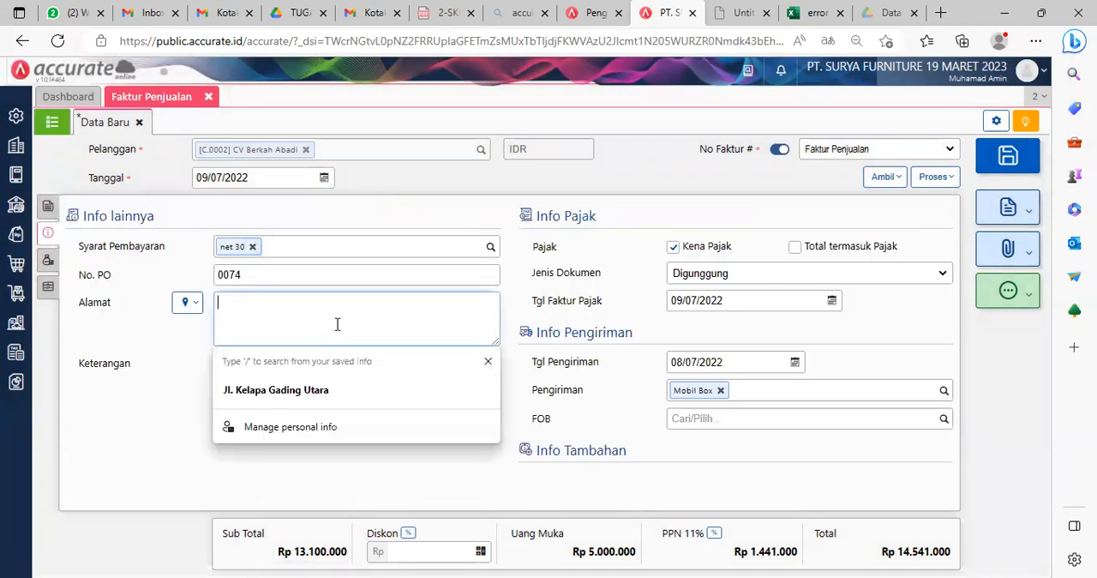
pyautogui.write('CV. Berkah Abaa')
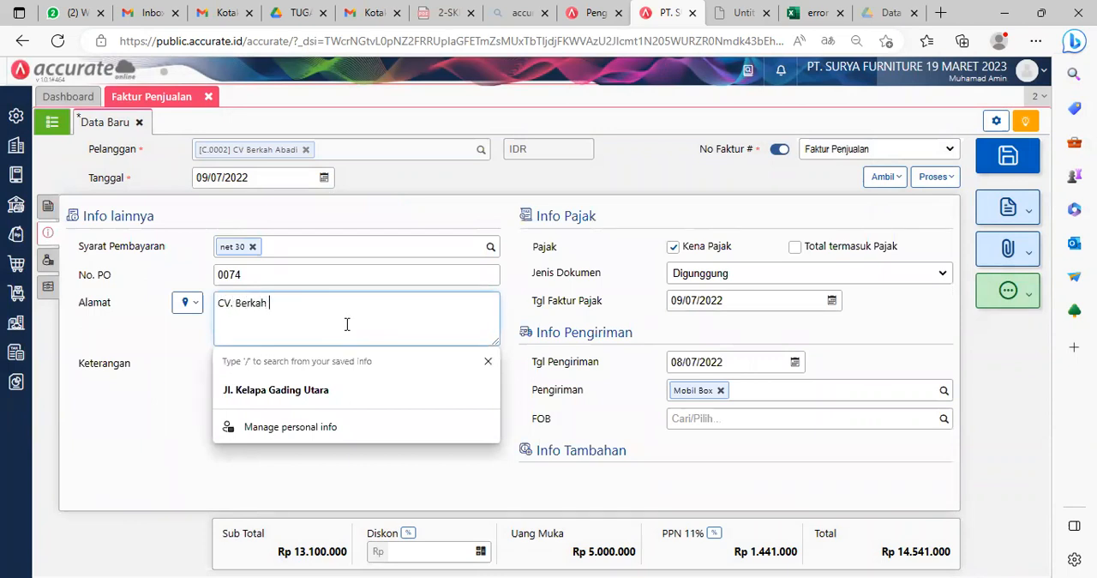
pyautogui.press('BackSpace')
pyautogui.write('di')
pyautogui.click(140, 431)
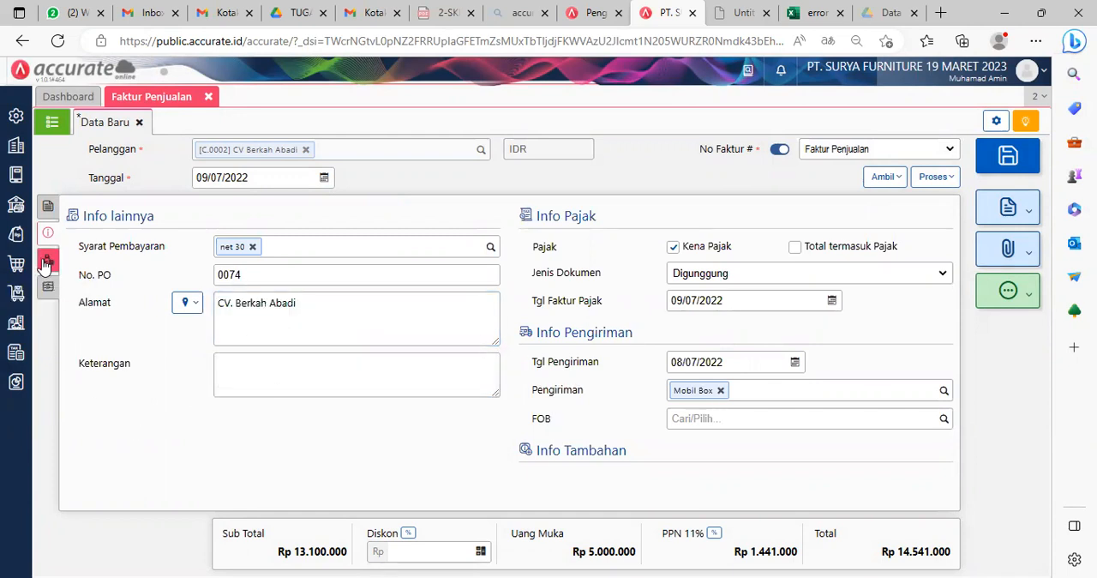
# Step: Return to the invoice's item details, save the sales invoice and close the Faktur Penjualan form
pyautogui.click(47, 206)
pyautogui.click(46, 206)
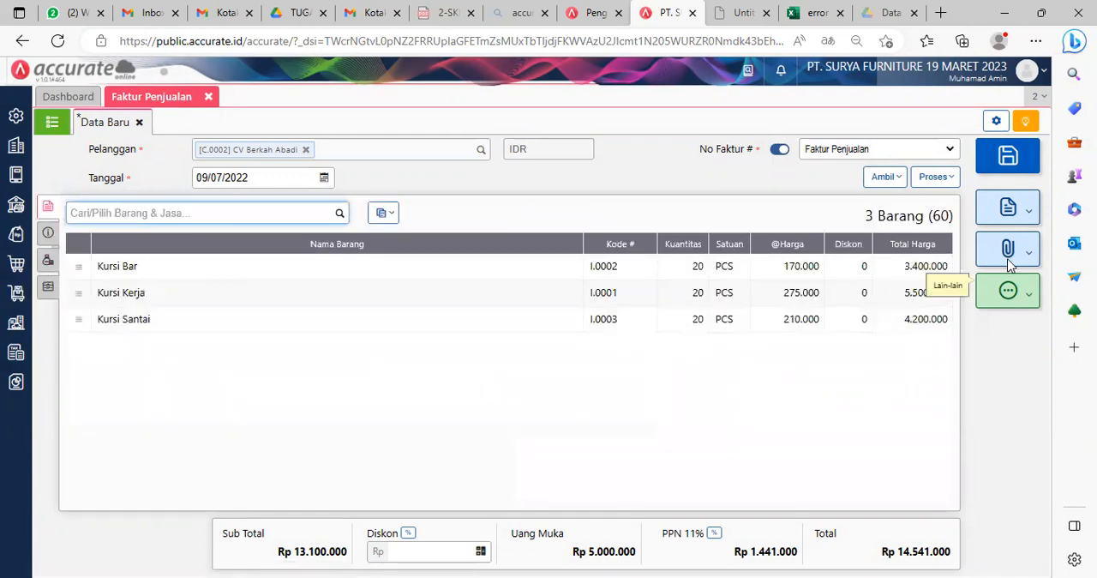
pyautogui.click(1012, 155)
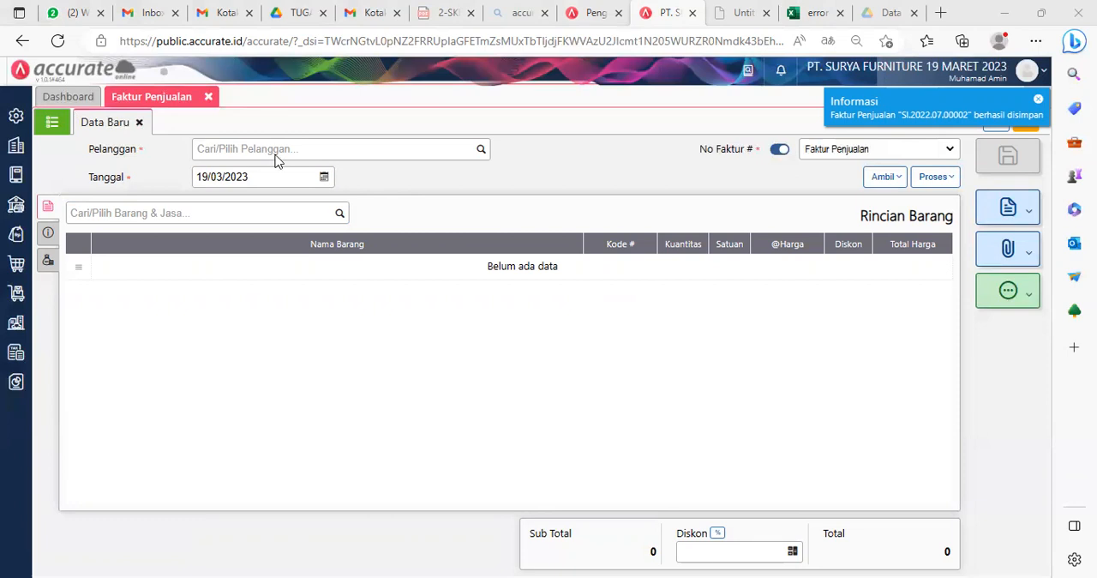
pyautogui.click(139, 122)
pyautogui.click(208, 99)
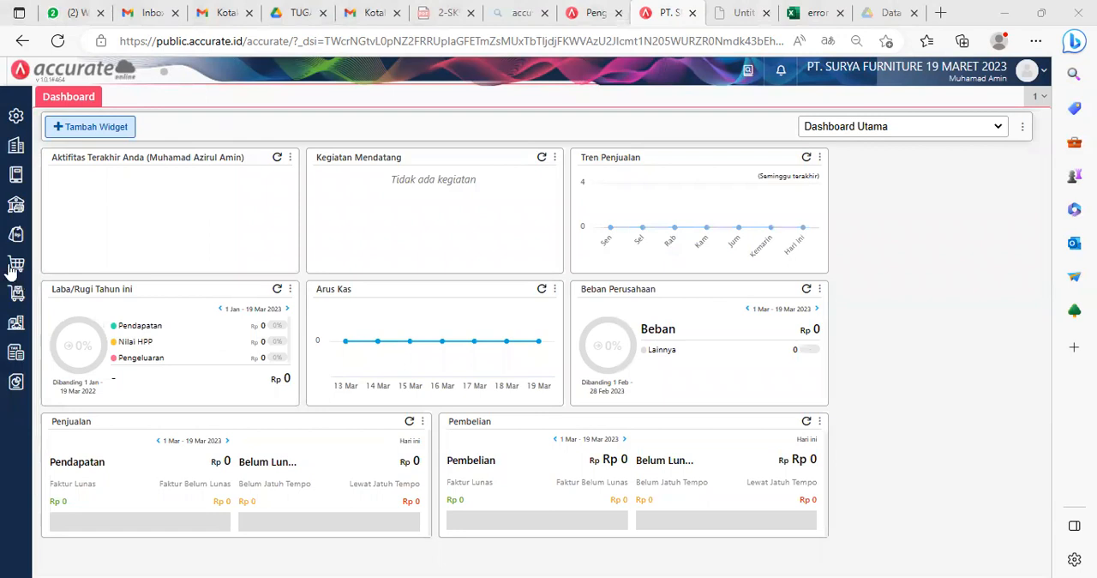
# Step: Start a new Faktur Penjualan for Pelanggan Umum with Tanggal 10/07/2022
pyautogui.click(15, 235)
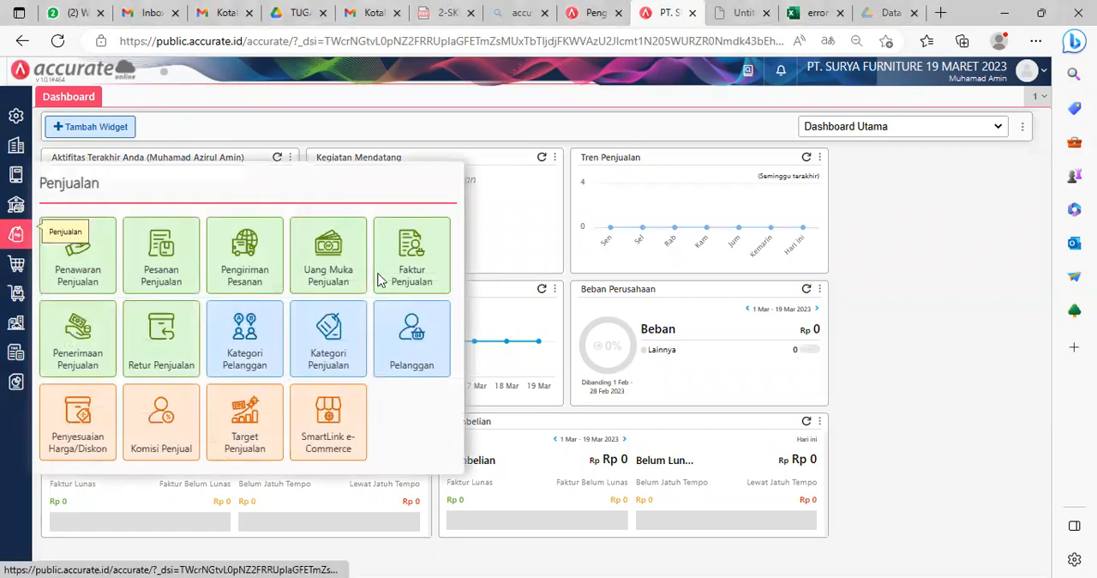
pyautogui.click(417, 257)
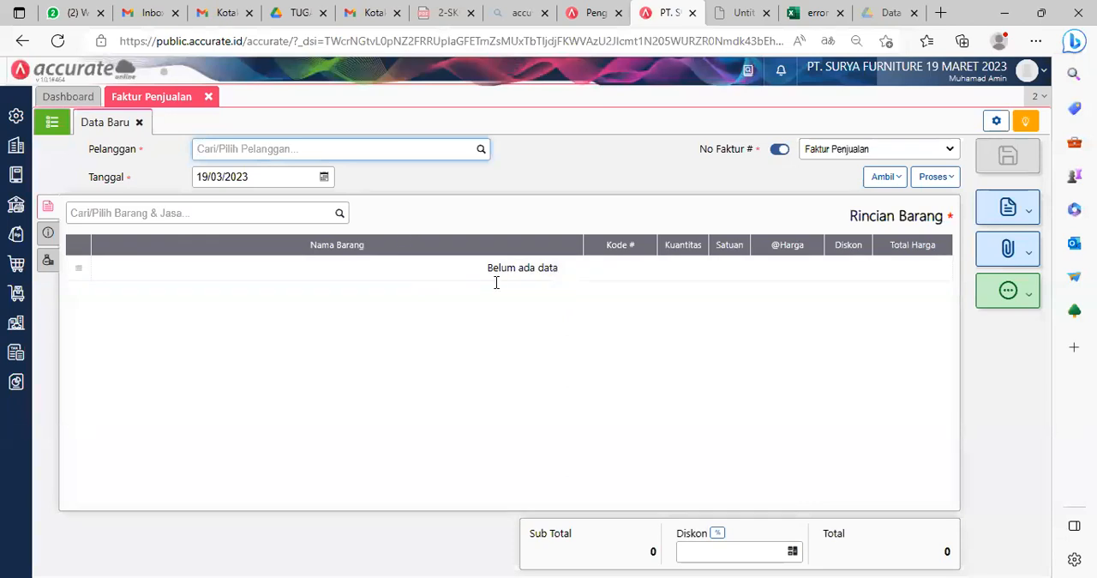
pyautogui.write('umu')
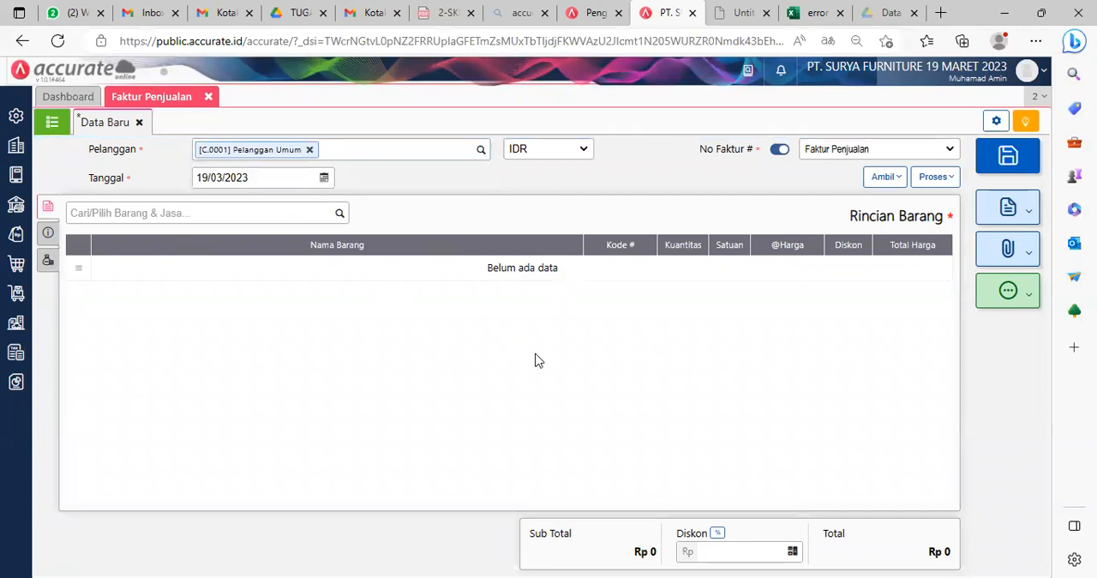
pyautogui.click(251, 173)
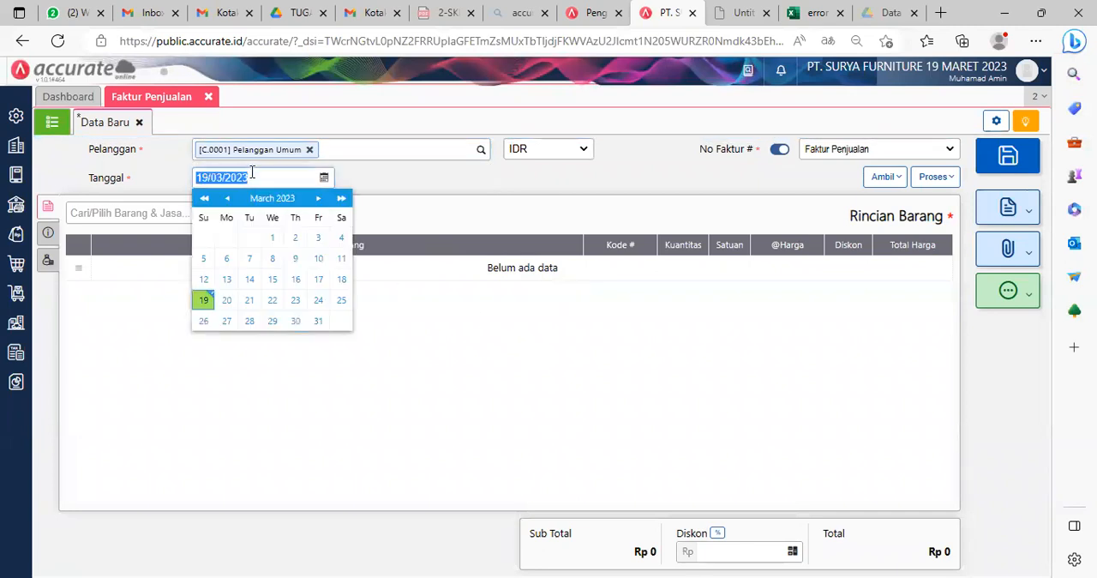
pyautogui.write('10/07/2022')
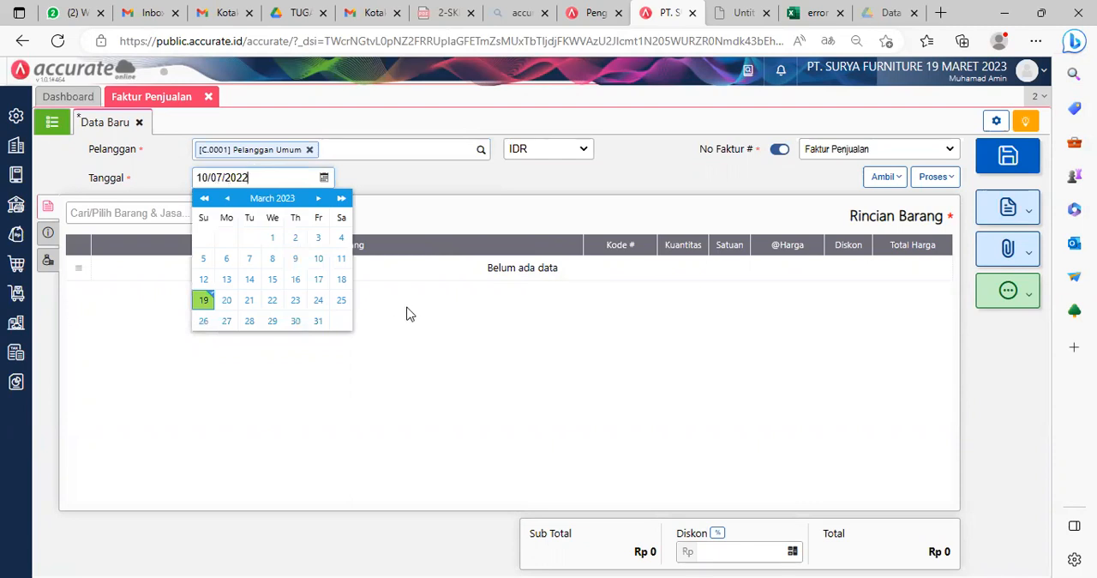
pyautogui.click(526, 395)
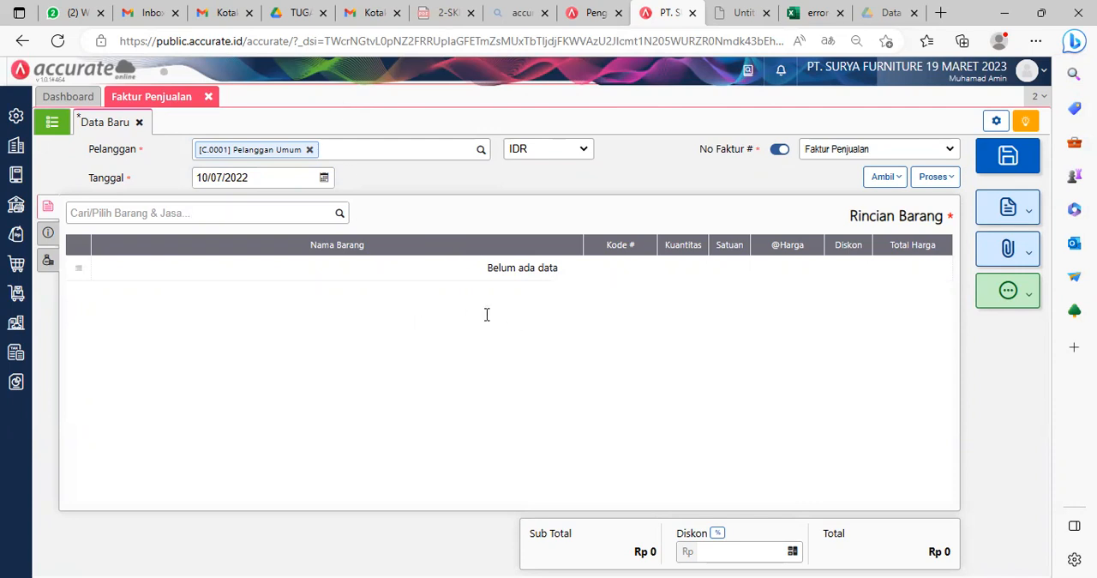
# Step: Add Meja Kerja to the sales invoice with a Kuantitas of 15 PCS
pyautogui.click(342, 216)
pyautogui.write('meja')
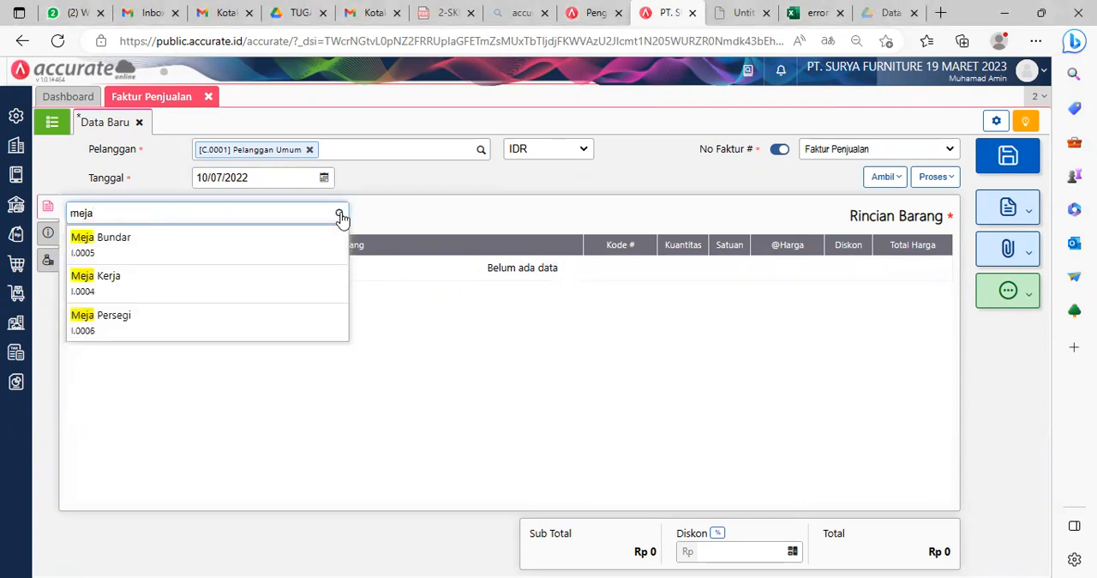
pyautogui.click(168, 290)
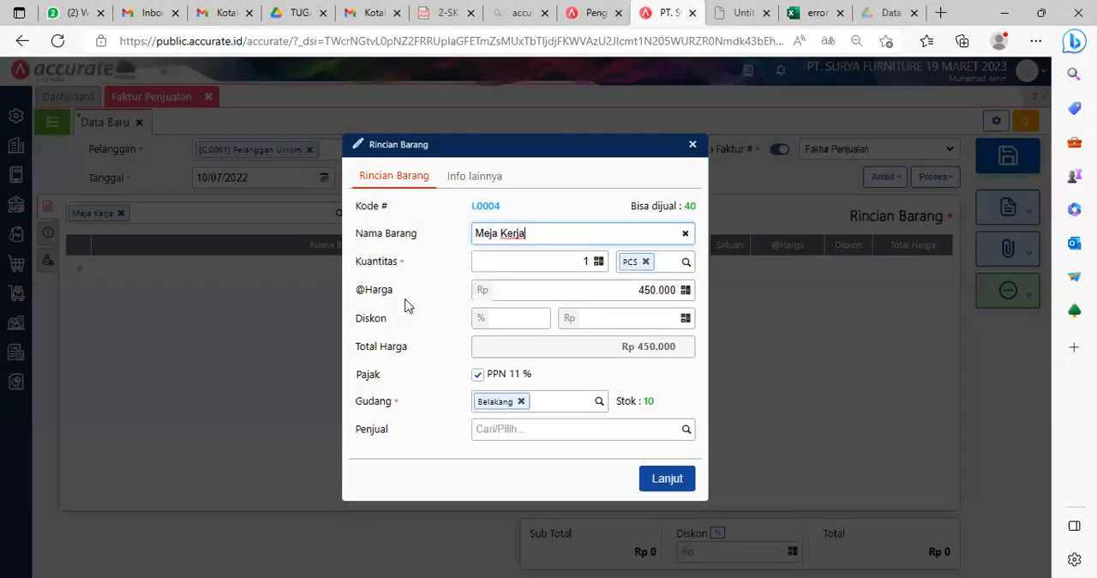
pyautogui.click(591, 264)
pyautogui.write('5')
pyautogui.click(609, 316)
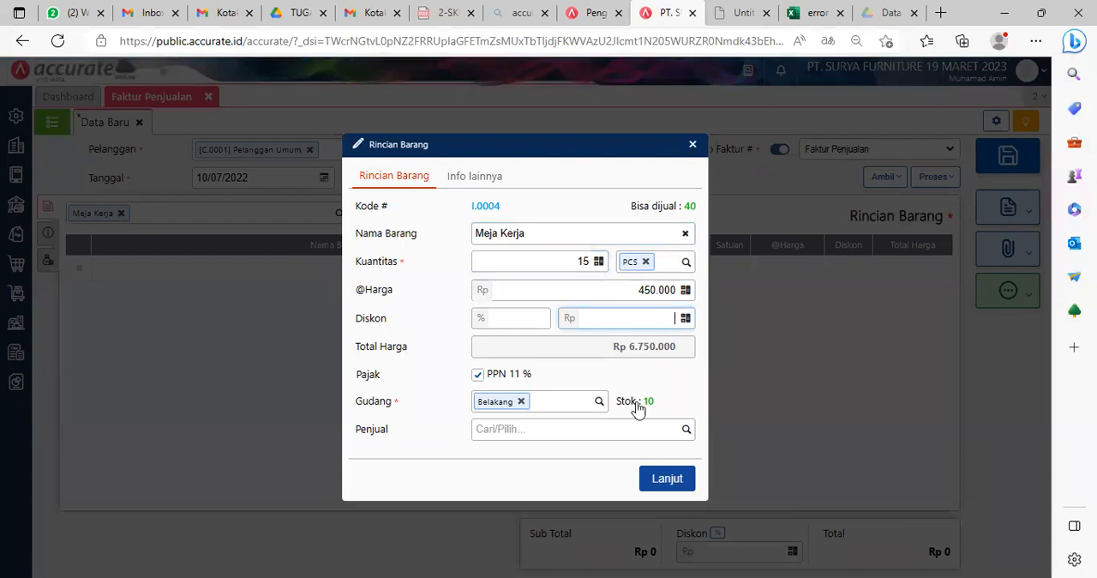
# Step: Change the Meja Kerja line's Gudang to Depan and confirm the item details
pyautogui.hotkey('alt', 'Tab')
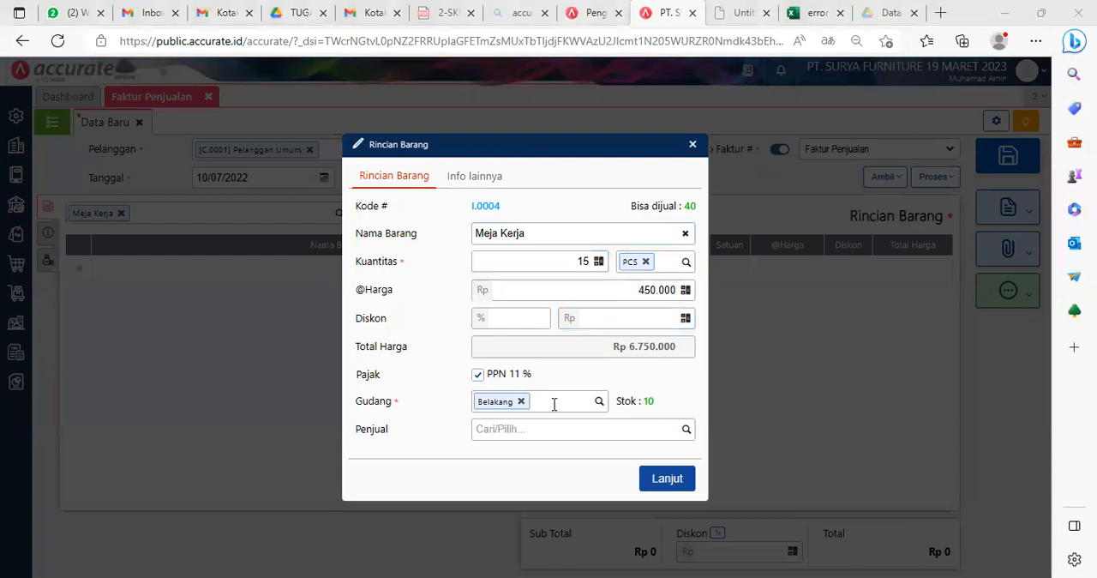
pyautogui.click(521, 402)
pyautogui.write('depa')
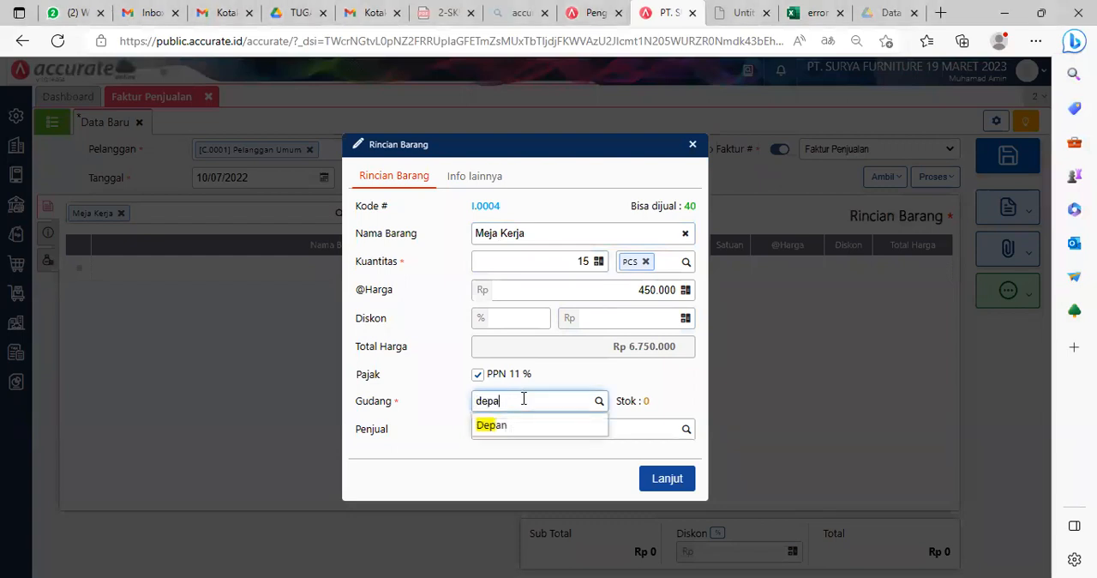
pyautogui.click(524, 427)
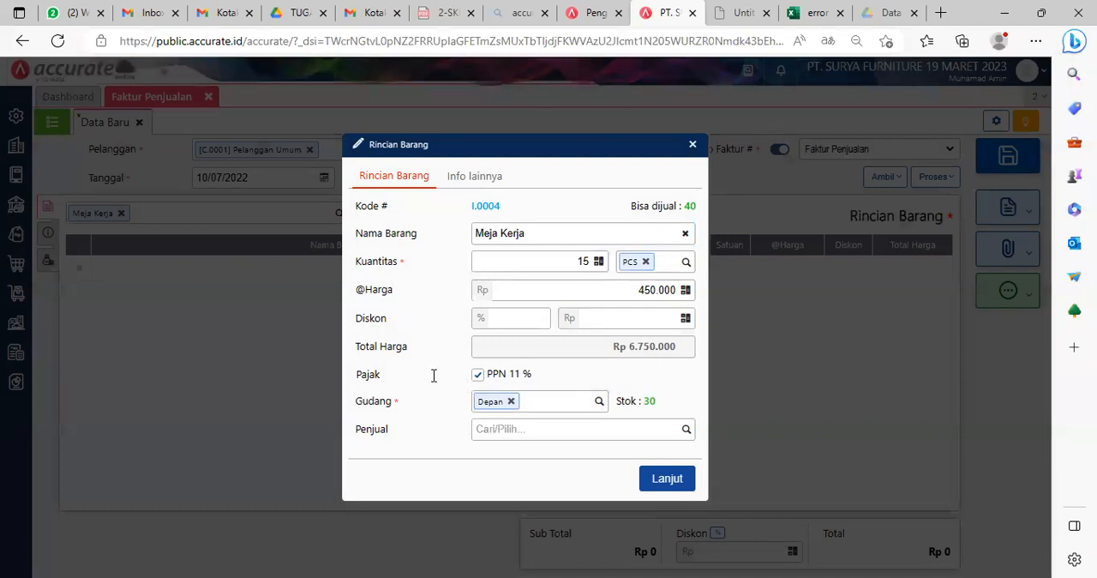
pyautogui.click(664, 482)
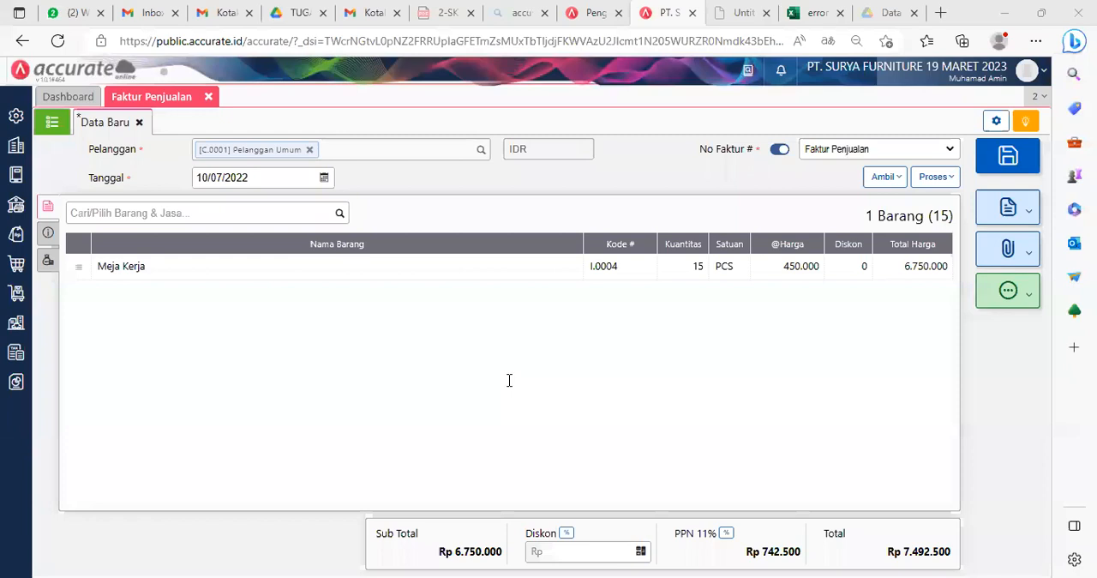
# Step: Enter "Pelanggan Umum" as the Alamat in the sales invoice's Info lainnya
pyautogui.click(48, 232)
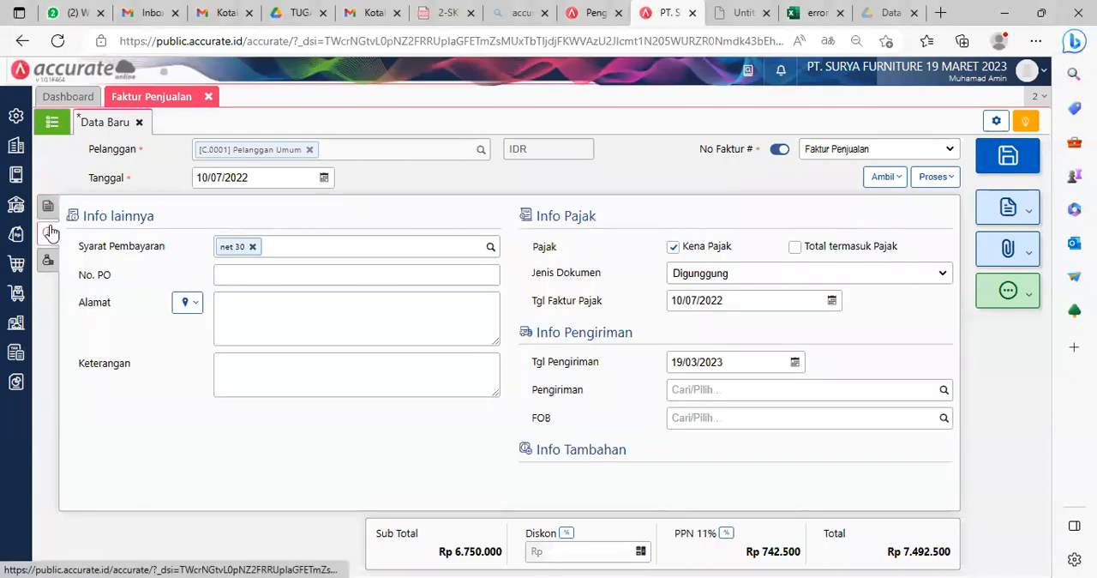
pyautogui.click(256, 311)
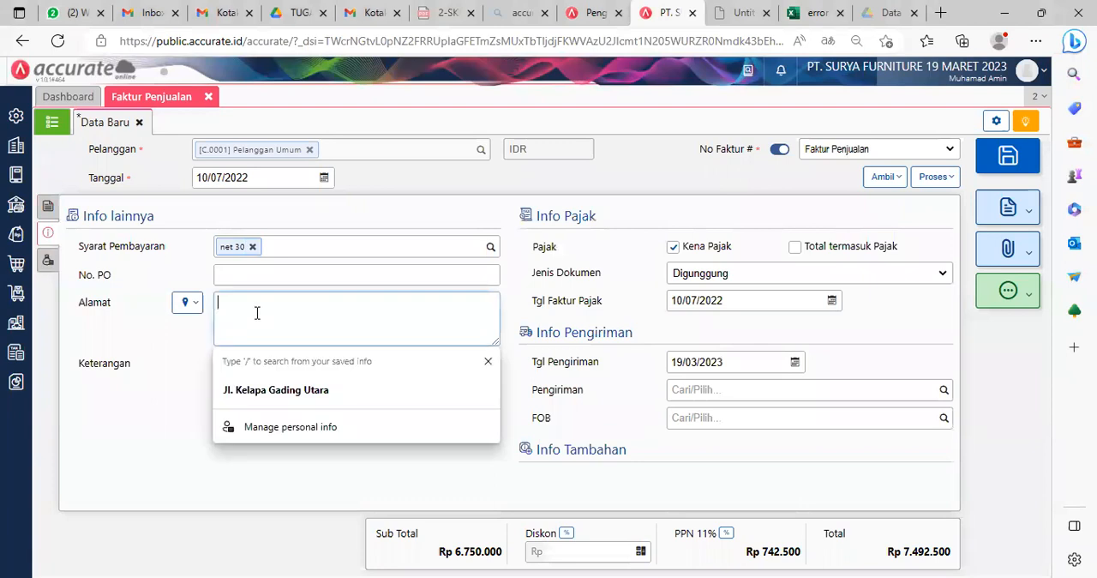
pyautogui.write('Pelanggan Umum')
pyautogui.click(130, 426)
# Step: Add the Pendapatan Lain-lain account to the invoice's Biaya Lainnya with a Jumlah of Rp 100.000
pyautogui.click(49, 261)
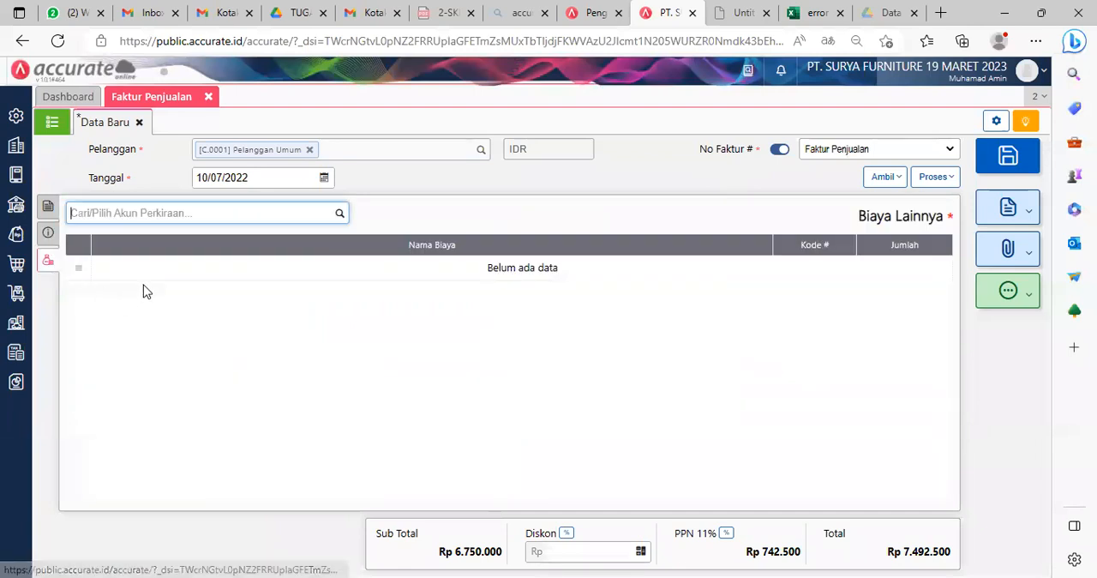
pyautogui.click(340, 213)
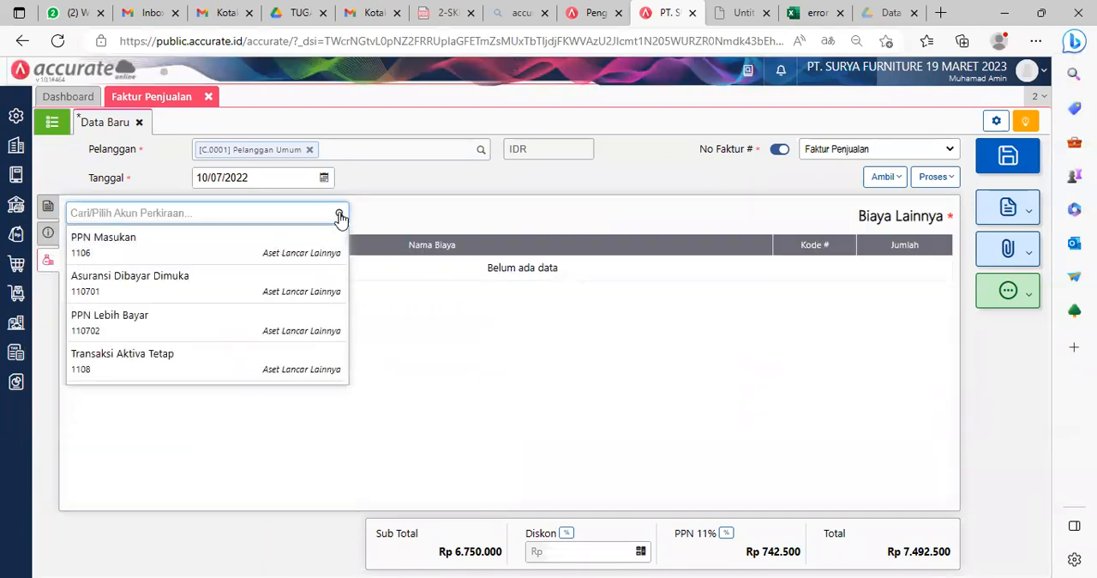
pyautogui.write('penda')
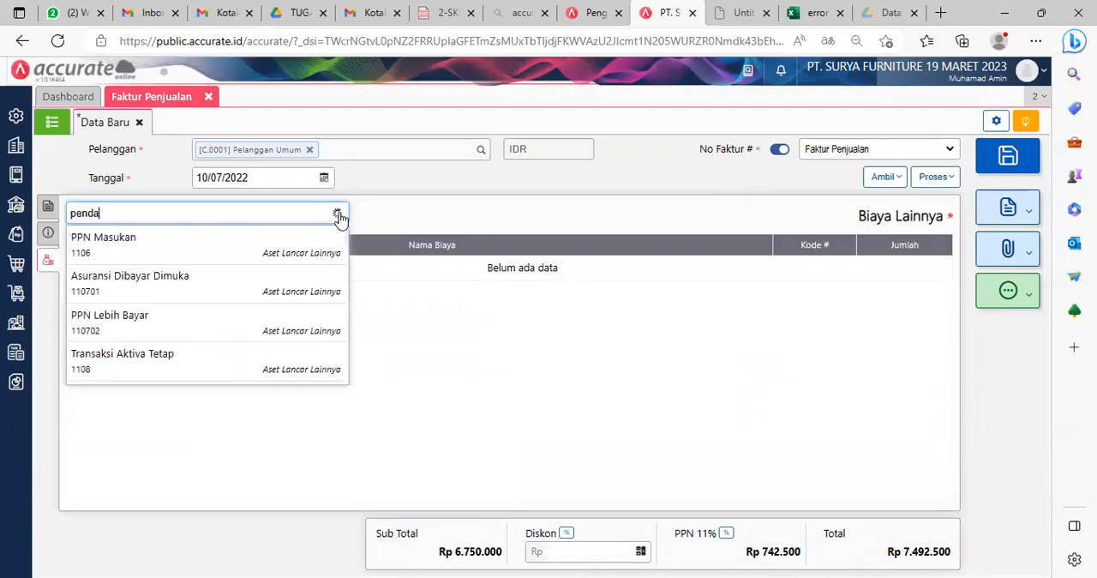
pyautogui.click(199, 257)
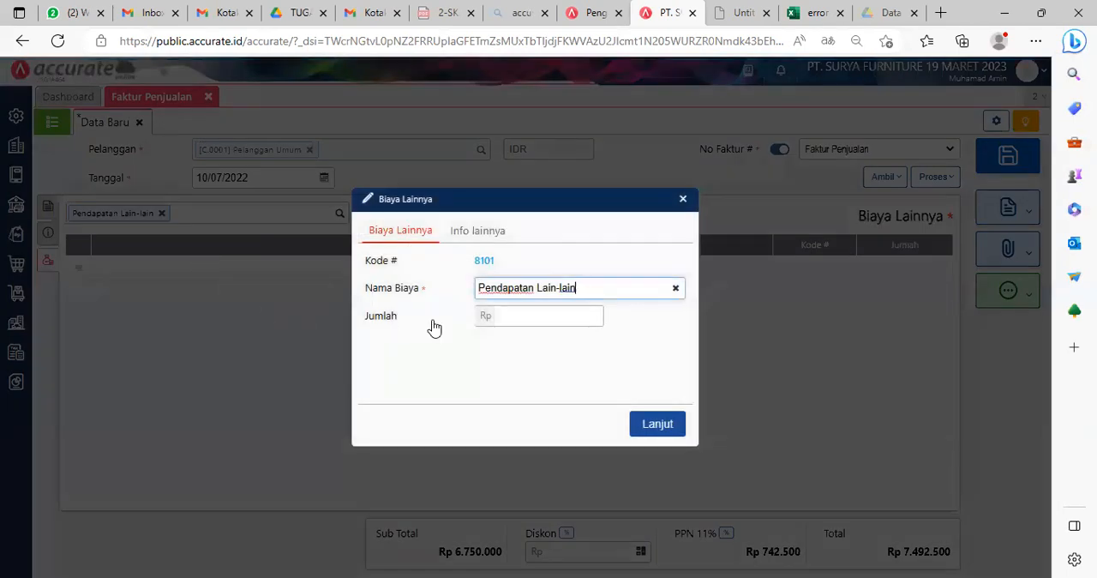
pyautogui.click(533, 317)
pyautogui.write('1000000')
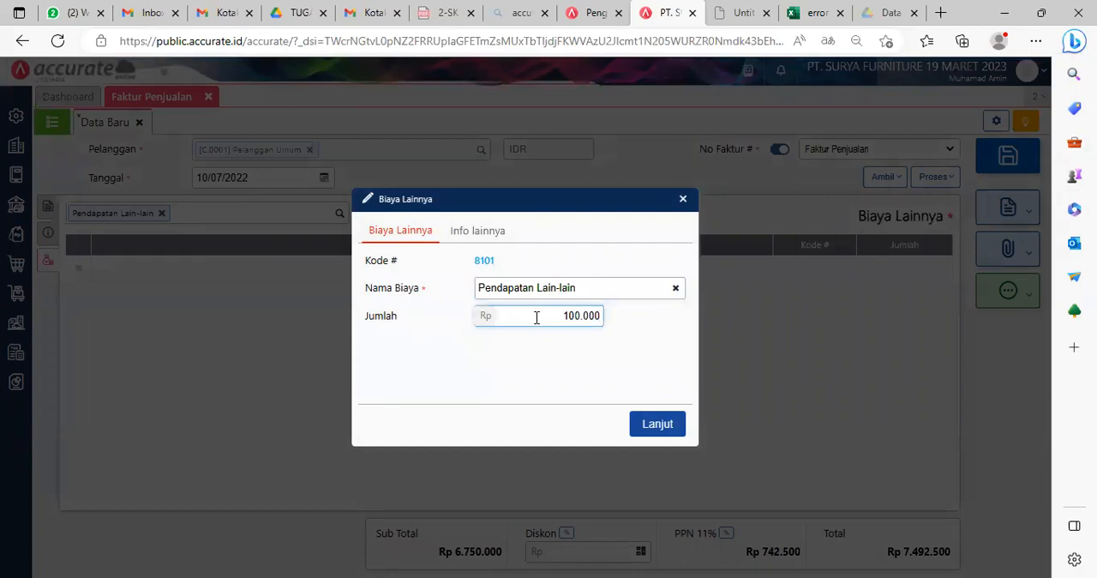
# Step: Rename the other-cost entry's Nama Biaya to "Biaya Angkut" and confirm it
pyautogui.click(598, 290)
pyautogui.moveTo(604, 278); pyautogui.dragTo(468, 283)
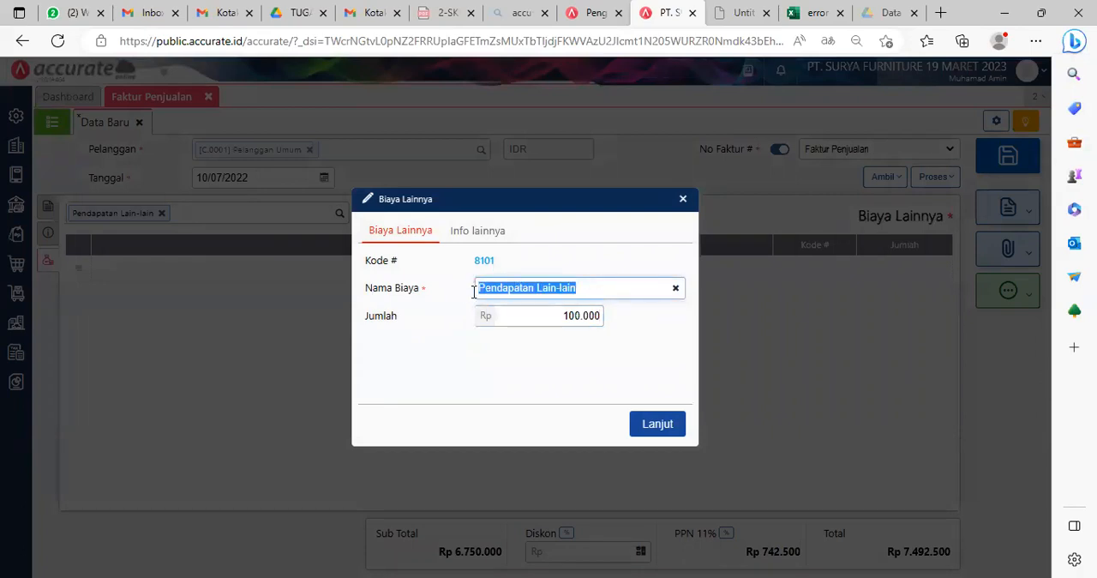
pyautogui.hotkey('alt', 'Tab')
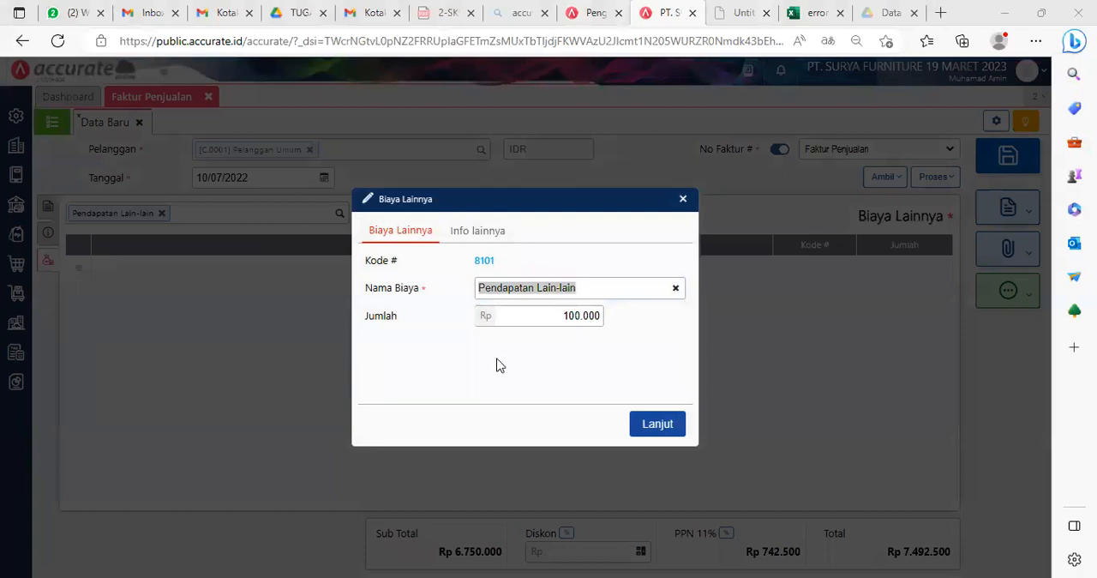
pyautogui.hotkey('alt', 'Tab')
pyautogui.write('Biaya A')
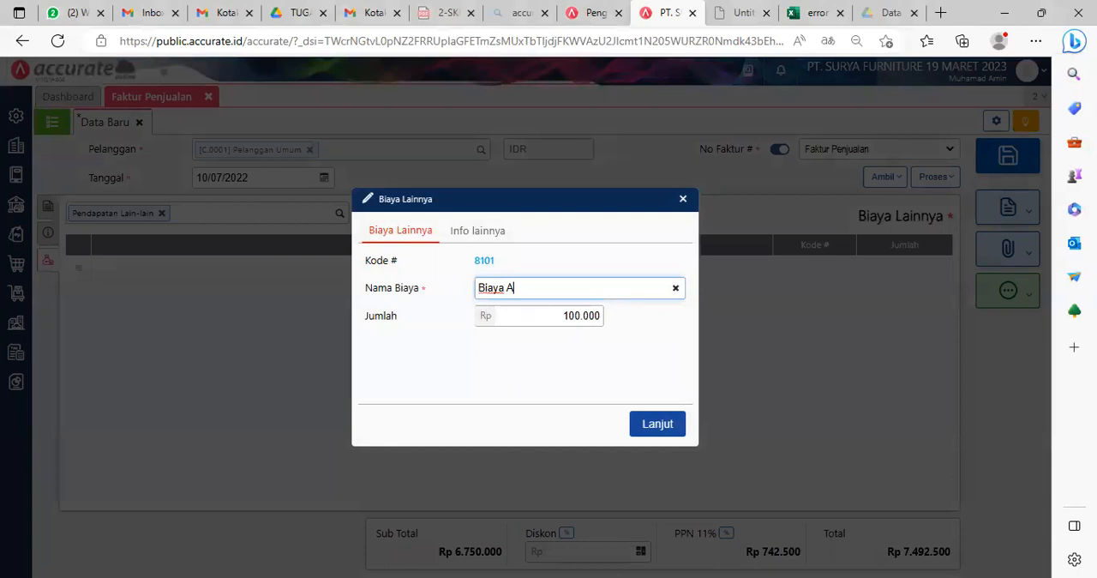
pyautogui.write('ngkut')
pyautogui.click(664, 423)
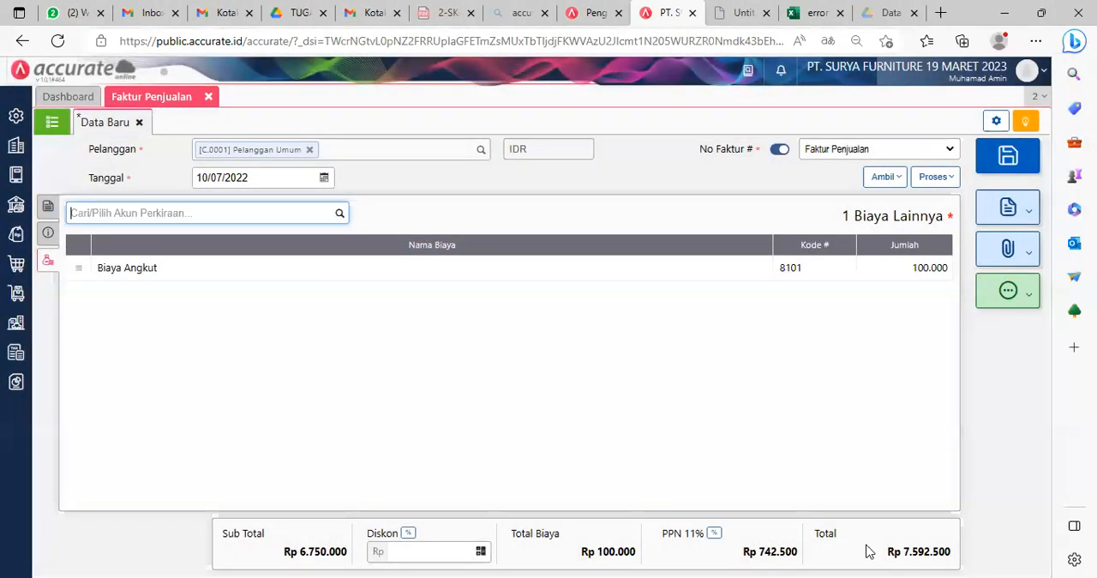
# Step: Return to the invoice's item details and process the sales invoice into a Pembayaran
pyautogui.click(866, 576)
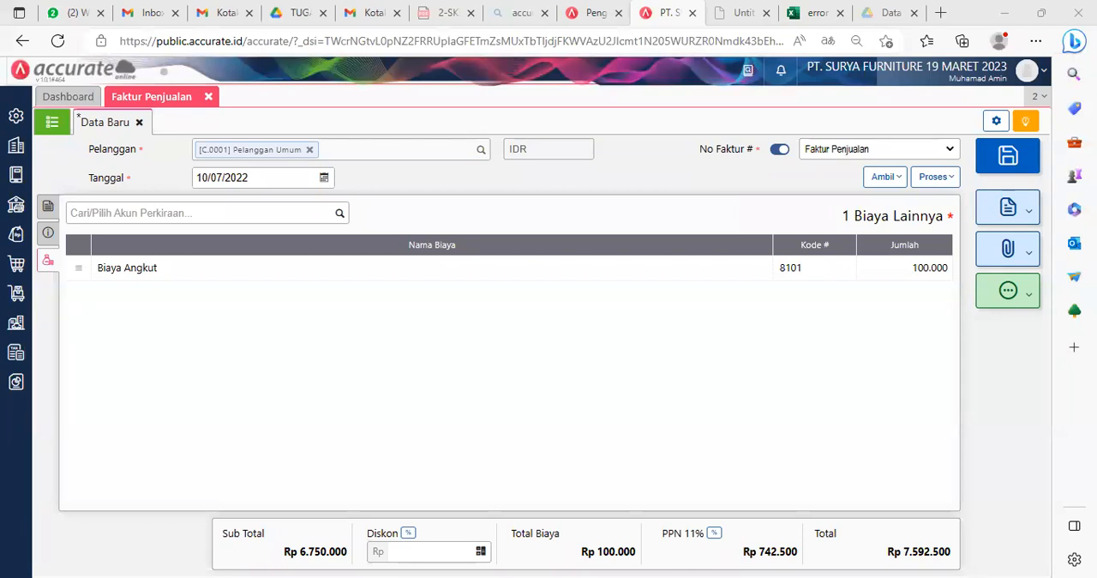
pyautogui.click(334, 395)
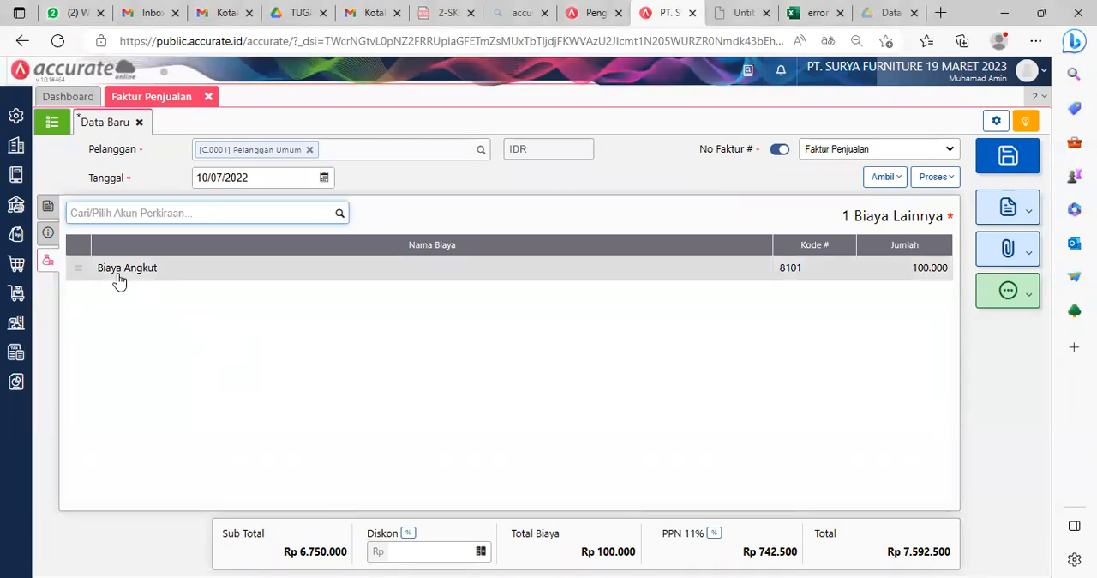
pyautogui.click(48, 206)
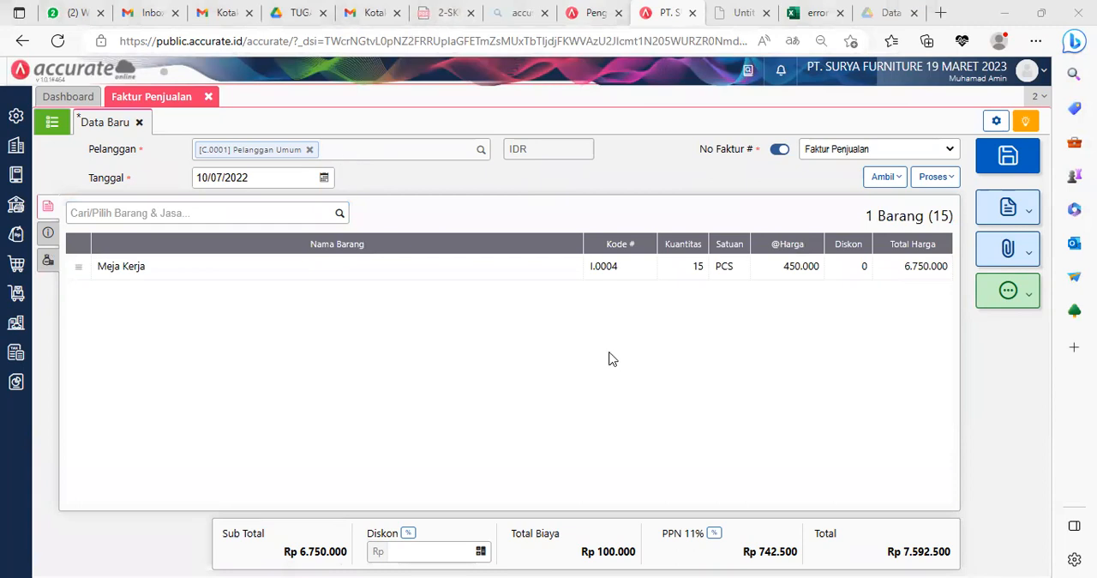
pyautogui.click(938, 178)
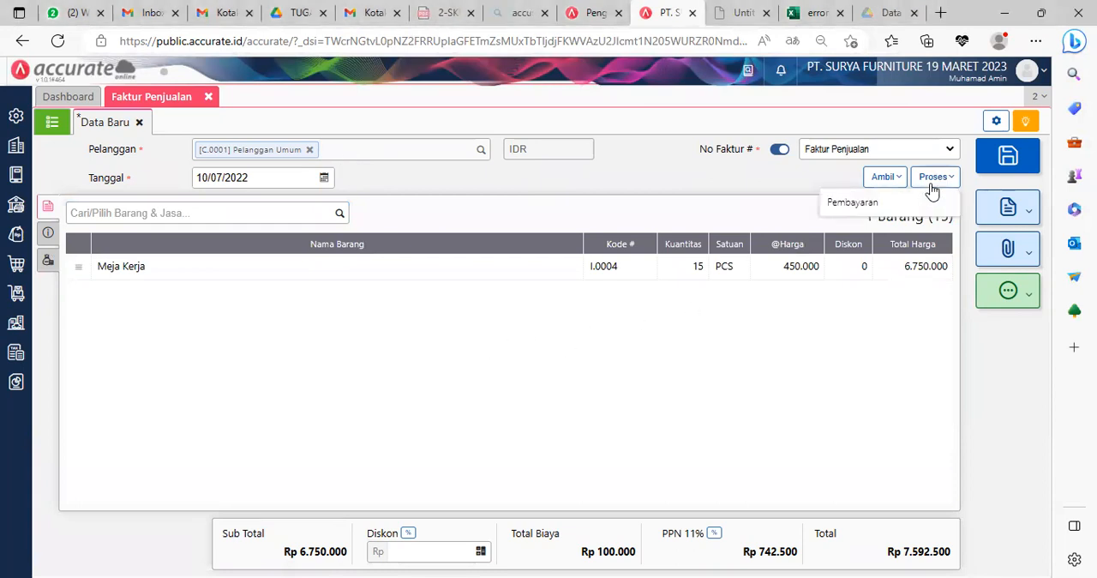
pyautogui.click(858, 201)
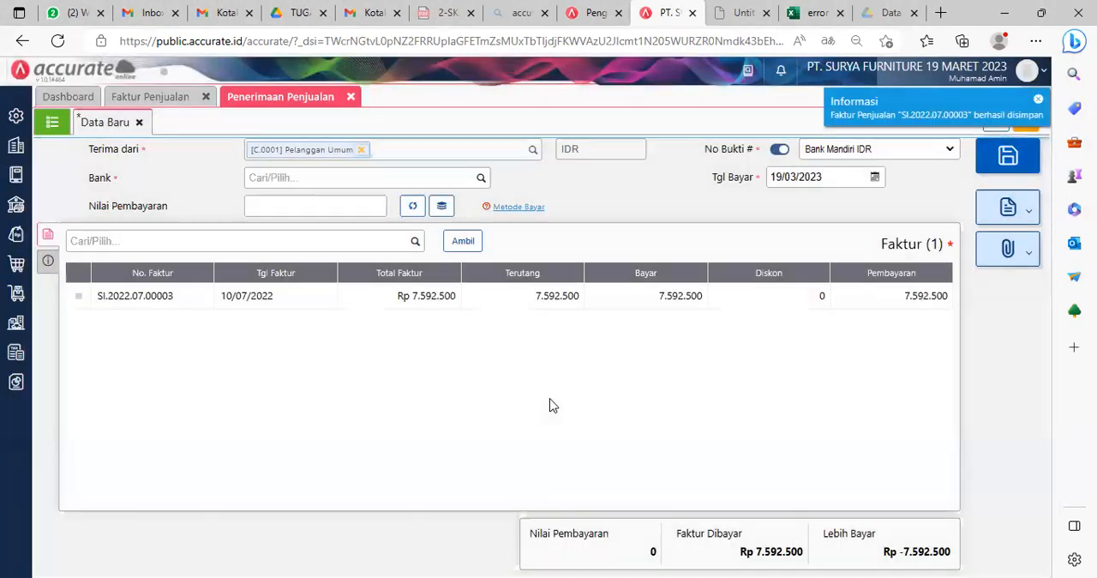
# Step: Set the receipt's Bank to Bank Mandiri IDR and fill Nilai Pembayaran with the invoice amount
pyautogui.click(479, 179)
pyautogui.write('man')
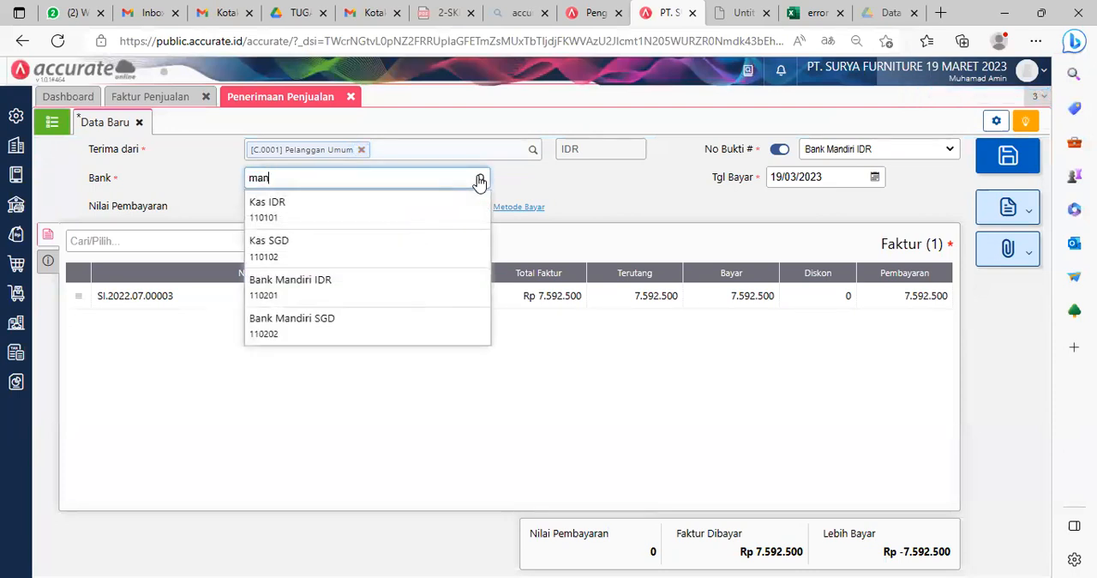
pyautogui.click(343, 211)
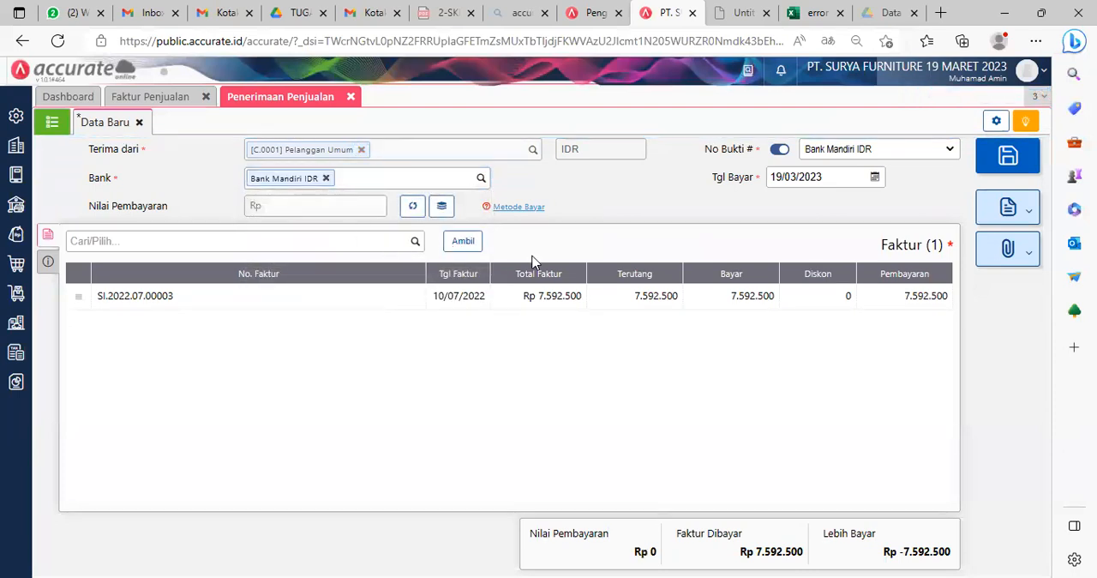
pyautogui.click(413, 206)
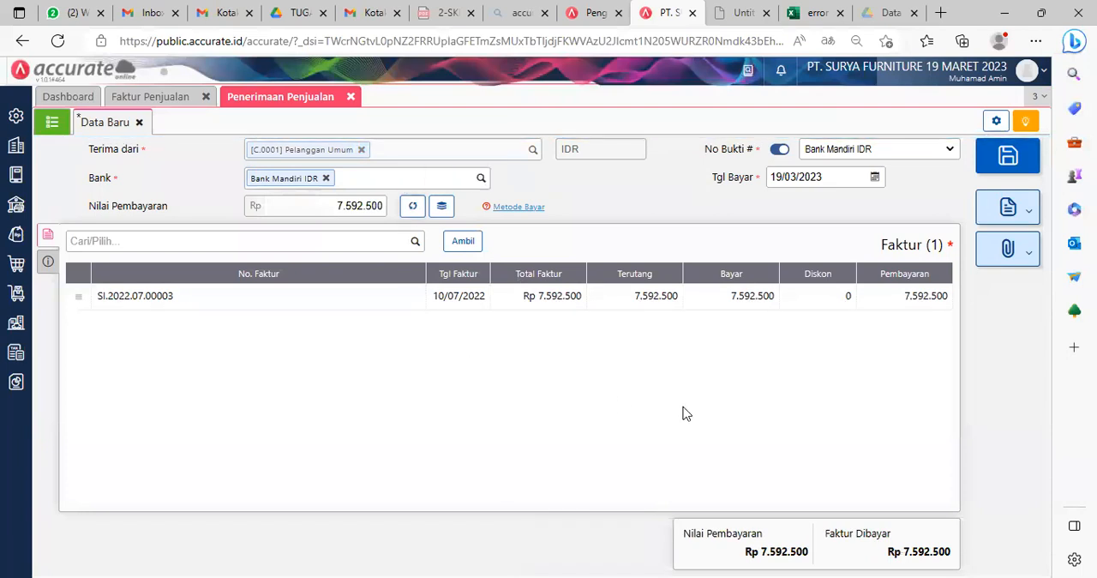
# Step: Set the Penerimaan Penjualan's Tgl Bayar to 10/07/2022
pyautogui.click(830, 178)
pyautogui.write('10/07/2022')
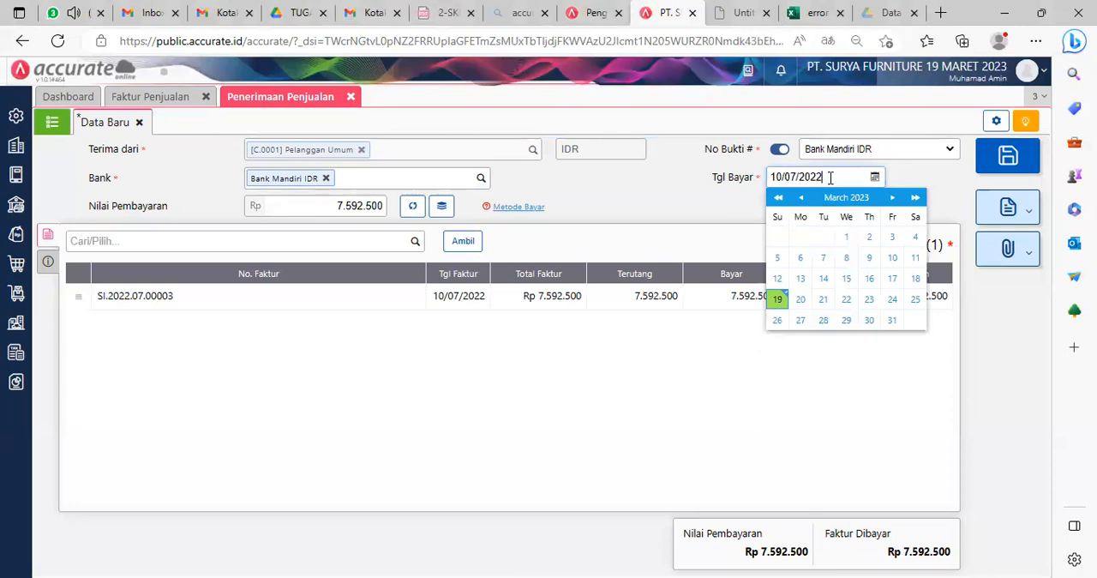
pyautogui.click(747, 399)
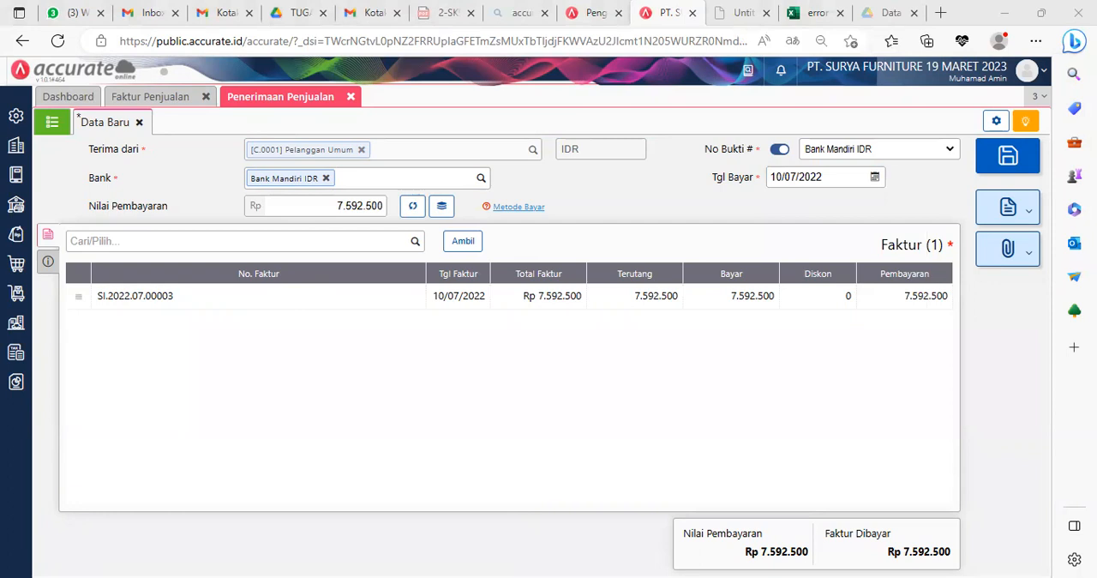
pyautogui.click(285, 315)
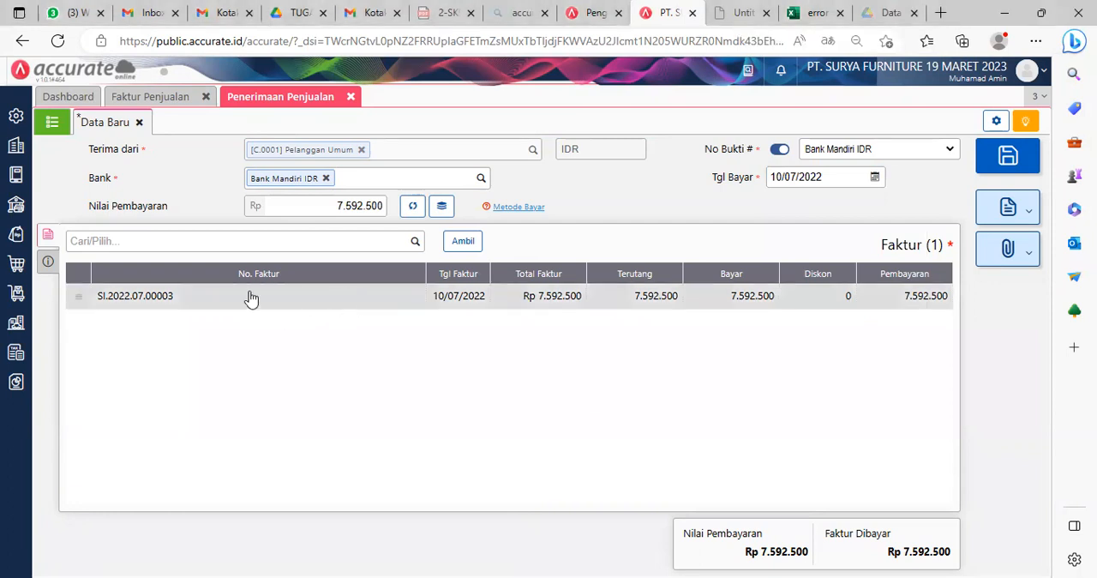
# Step: Set the receipt's Metode Bayar to Transfer Bank in Info lainnya
pyautogui.click(48, 266)
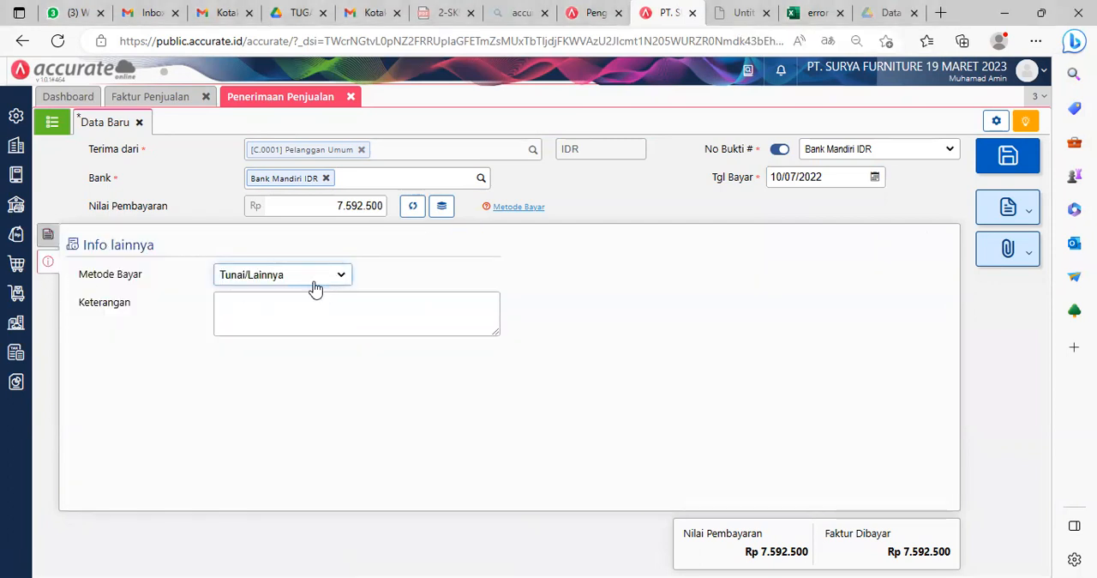
pyautogui.click(287, 276)
pyautogui.click(270, 323)
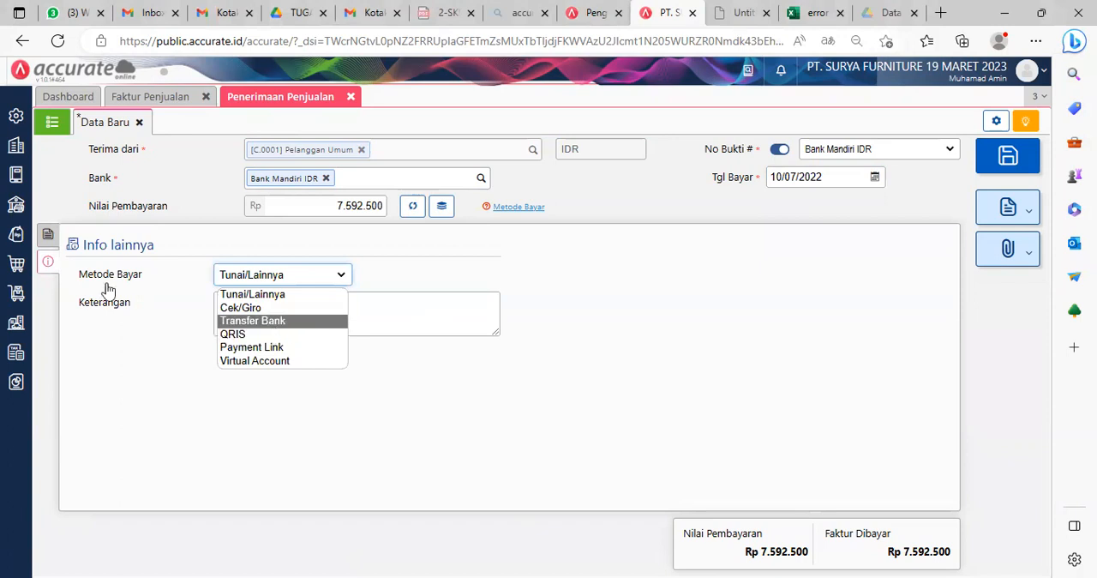
# Step: Return to the receipt's invoice details, save the Penerimaan Penjualan and open the list of receipts
pyautogui.click(49, 236)
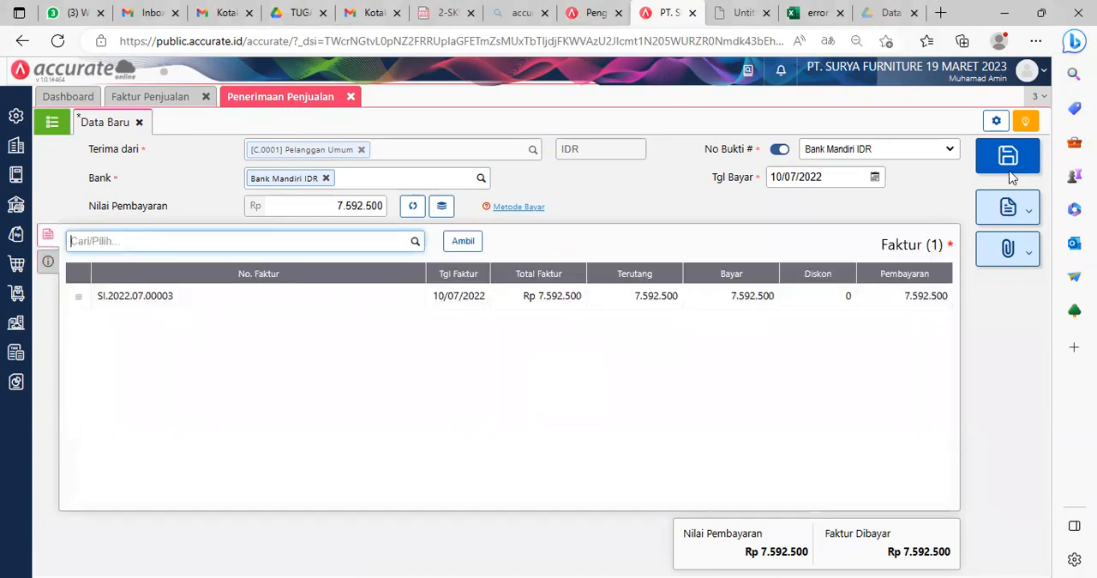
pyautogui.click(1011, 160)
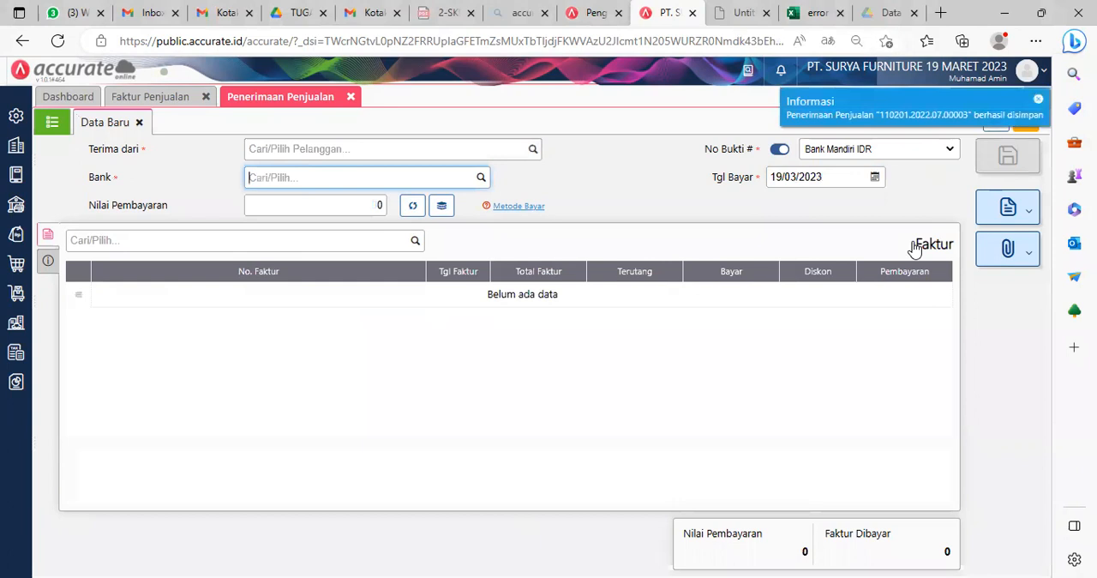
pyautogui.click(52, 123)
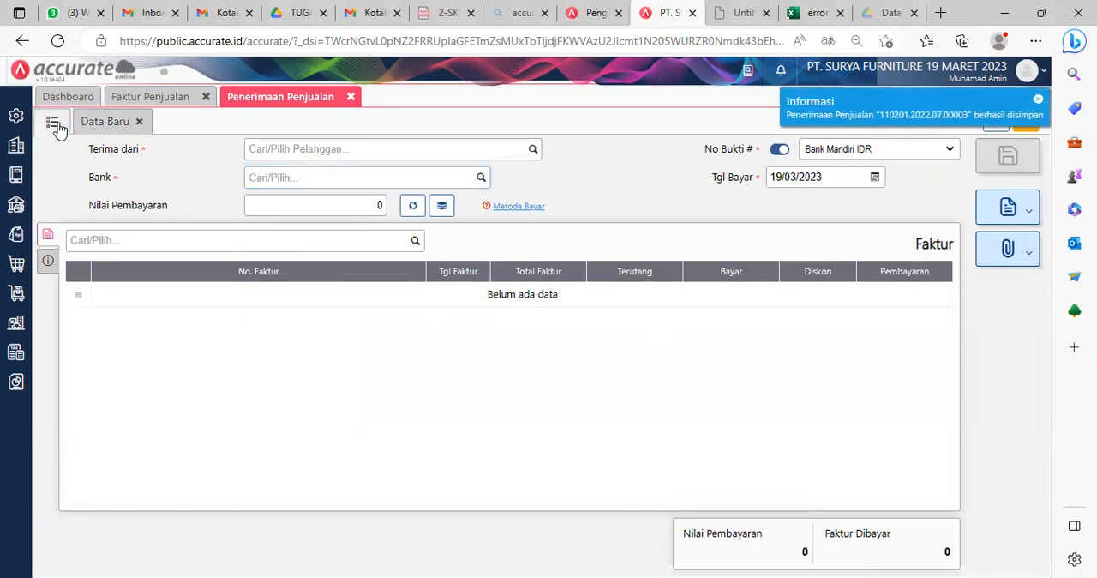